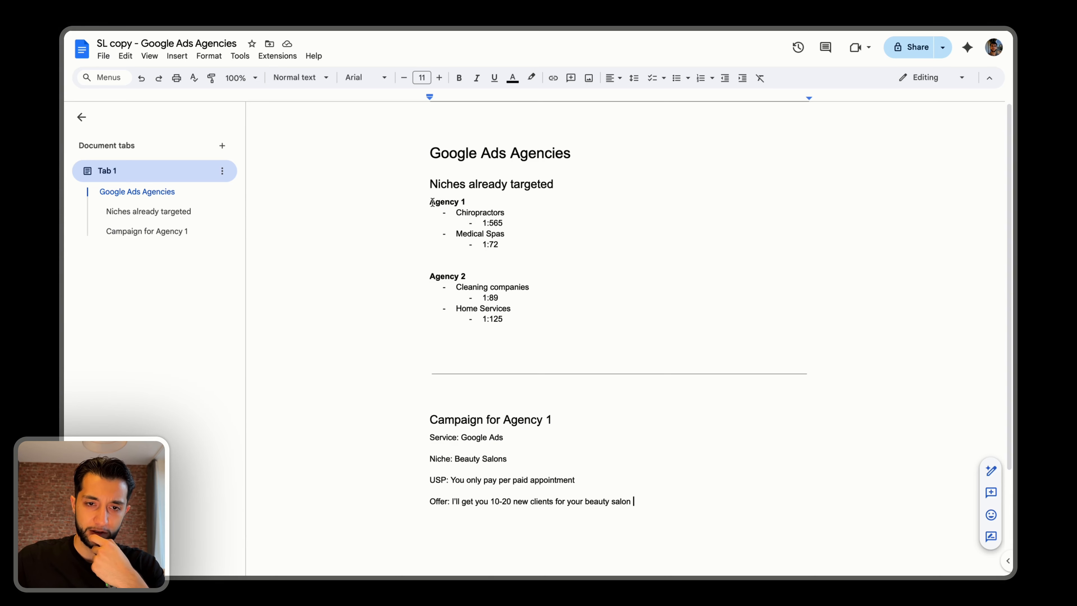
Review the document's title, the "Niches already targeted" heading and the Agency 1 and Agency 2 labels.
double_click(432, 202)
click(407, 207)
double_click(439, 276)
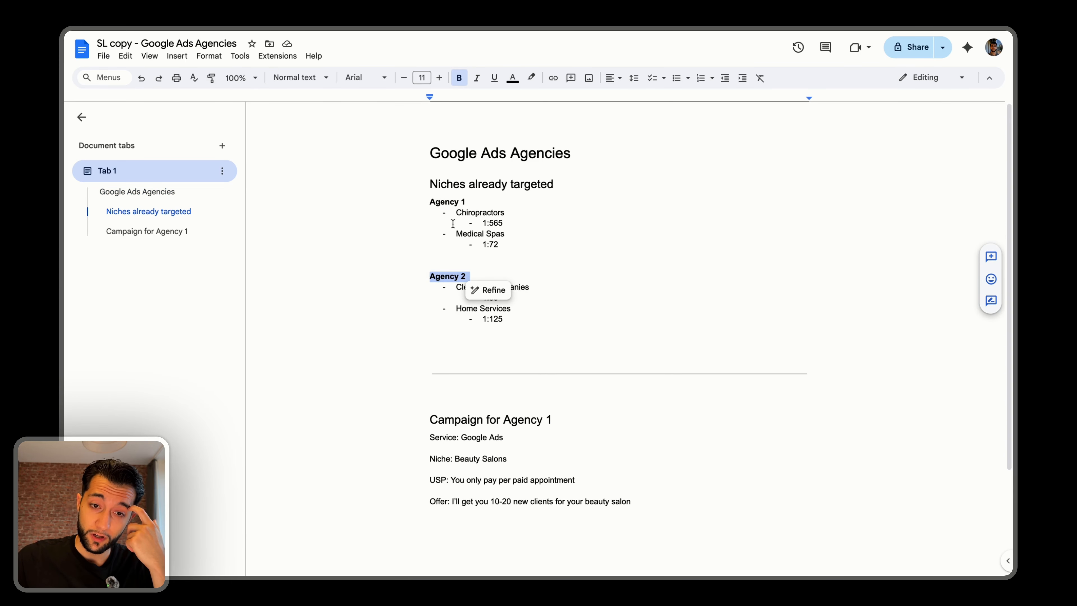
click(451, 203)
double_click(450, 202)
click(449, 200)
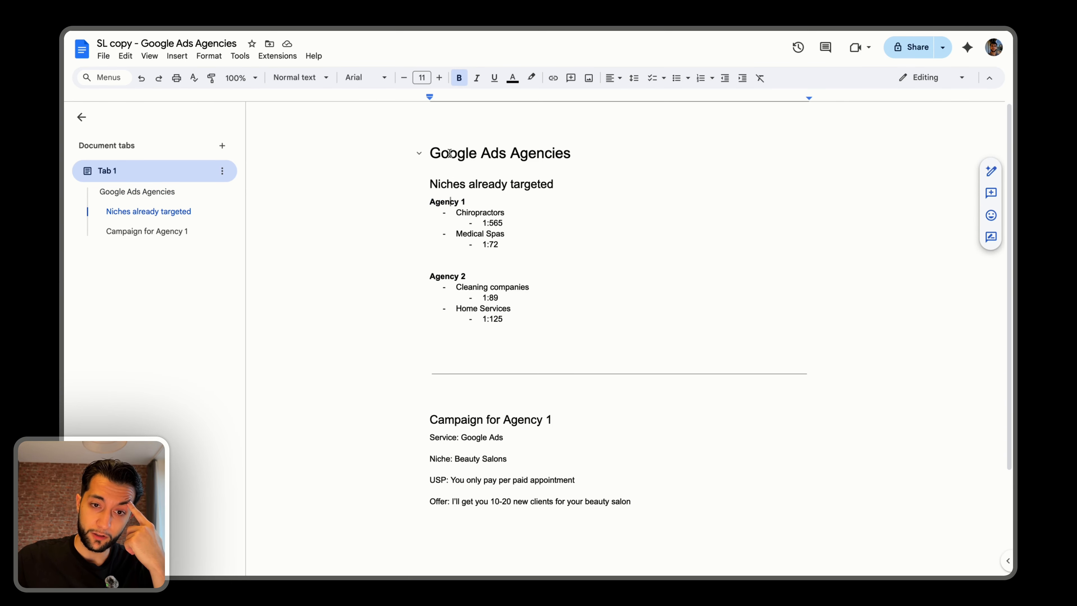
drag(449, 153, 512, 154)
click(460, 202)
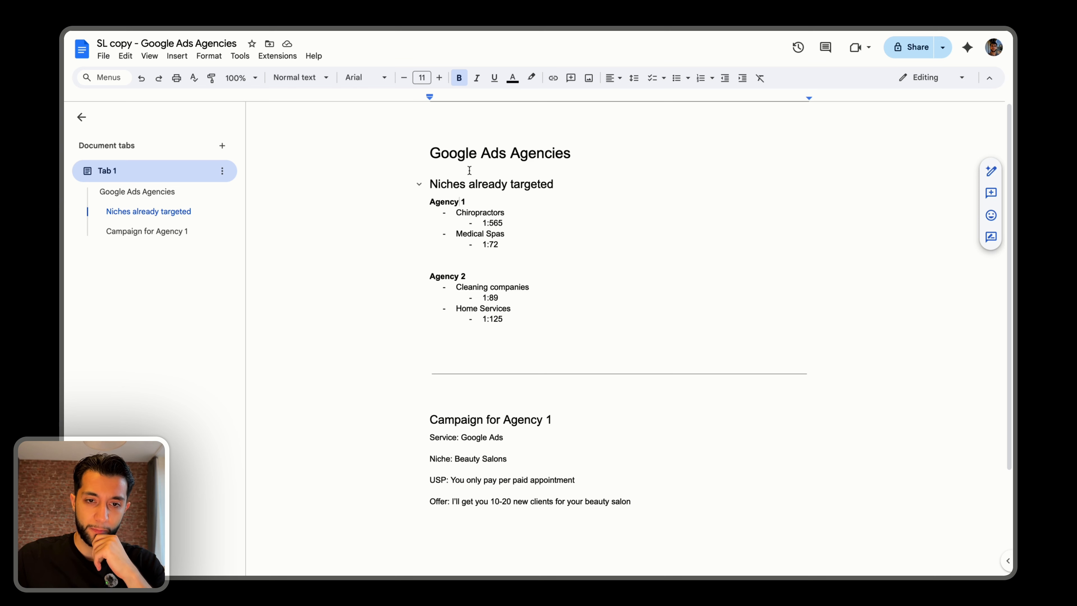
drag(430, 184, 474, 181)
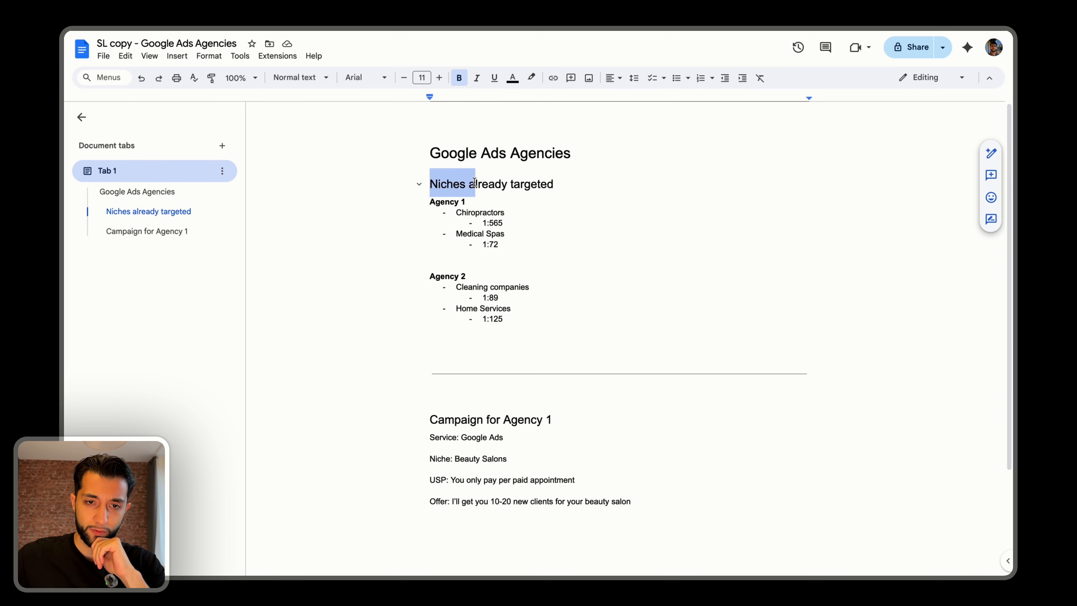
click(518, 205)
click(441, 203)
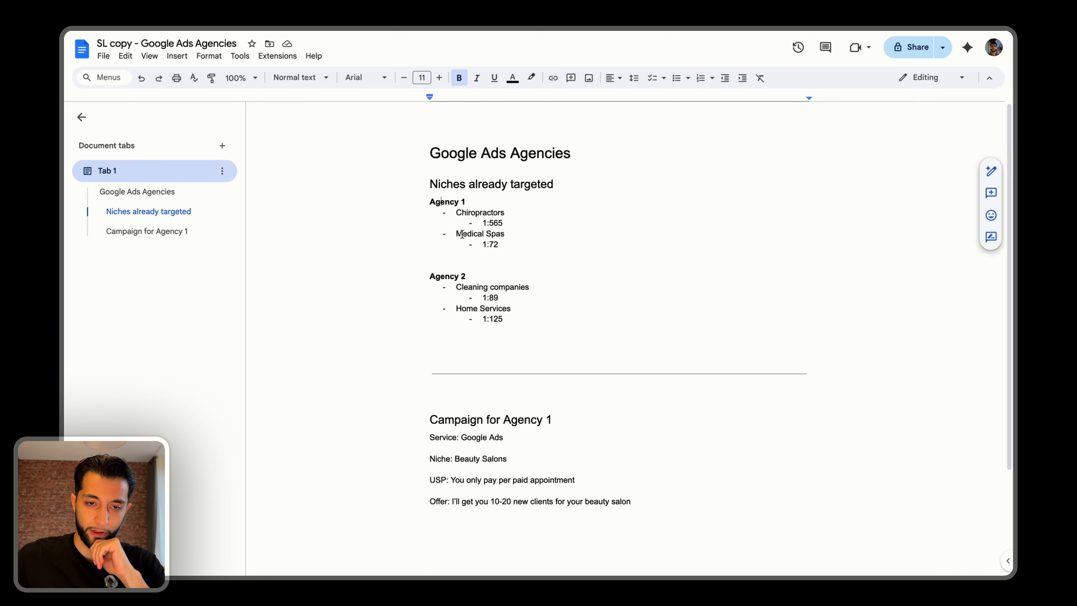
Examine the niches listed under Agency 1, Chiropractors and Medical Spas, and the Chiropractors lead ratio.
triple_click(441, 200)
click(459, 215)
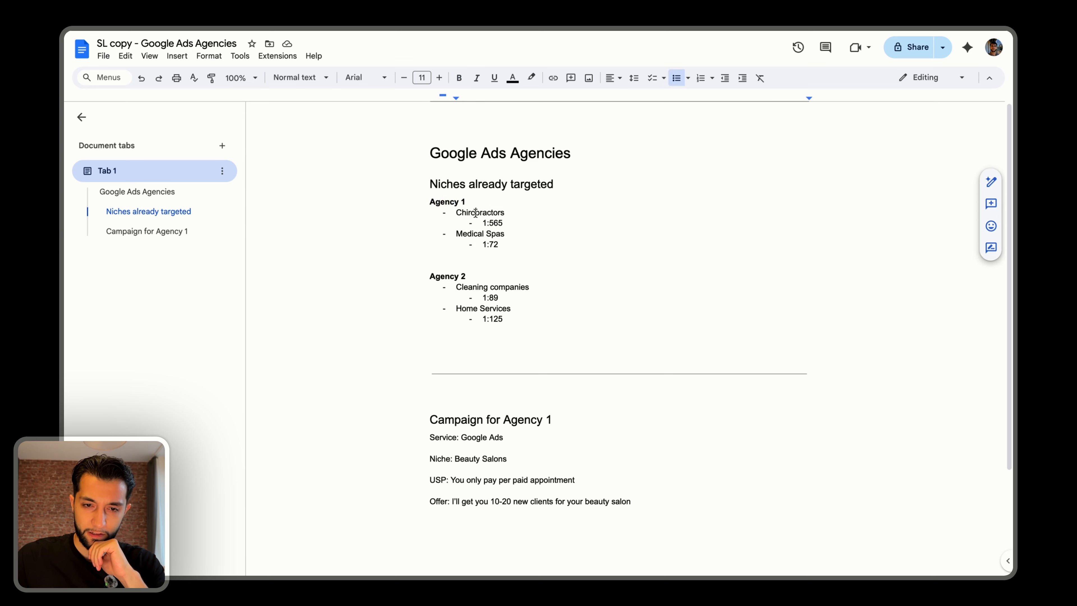
double_click(468, 214)
double_click(477, 232)
triple_click(477, 232)
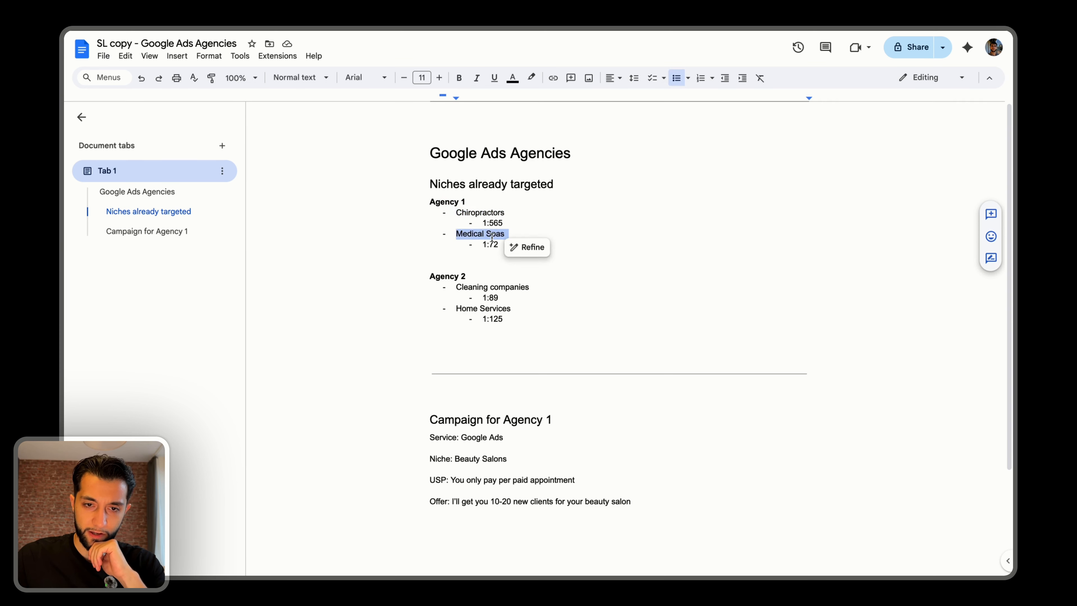
click(492, 244)
drag(475, 223, 501, 224)
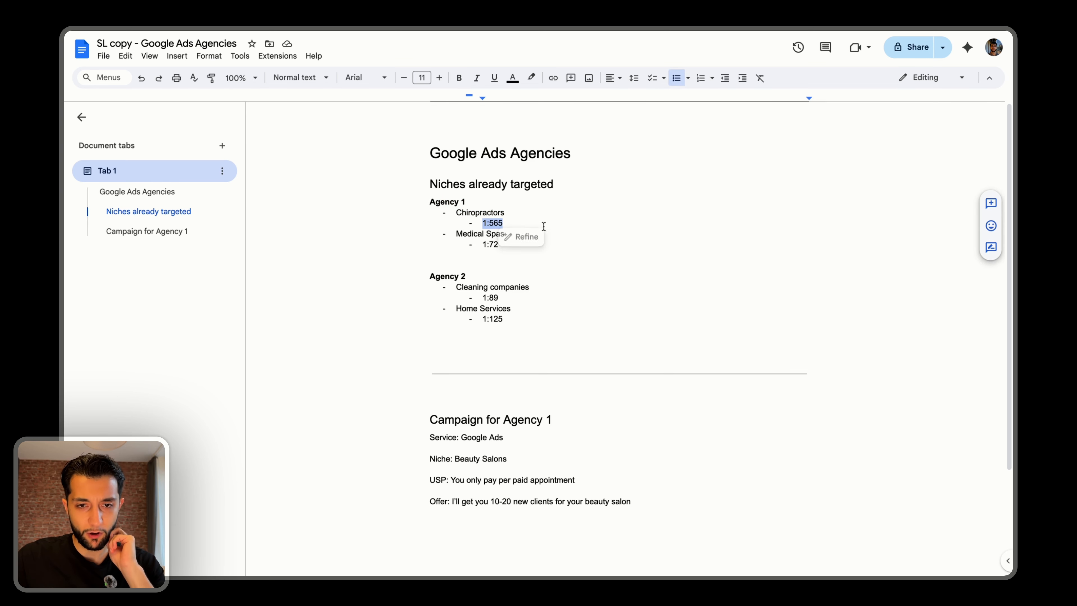
click(514, 221)
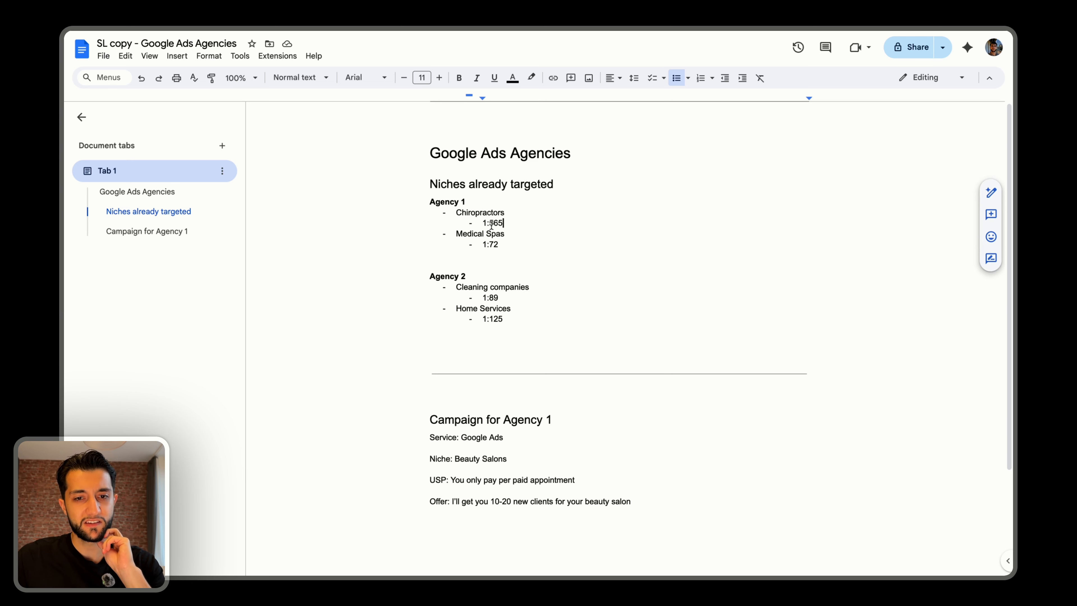
Add the line "1 lead per 565 contacts" directly below the "Google Ads Agencies" title.
click(615, 156)
key(Return)
key(Return)
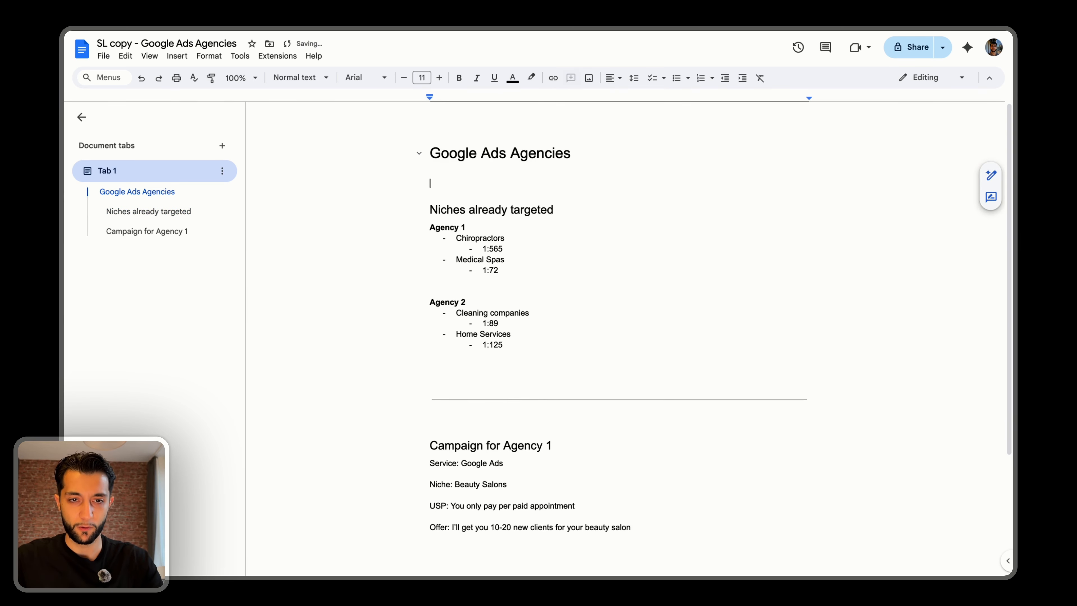
text(1 lead )
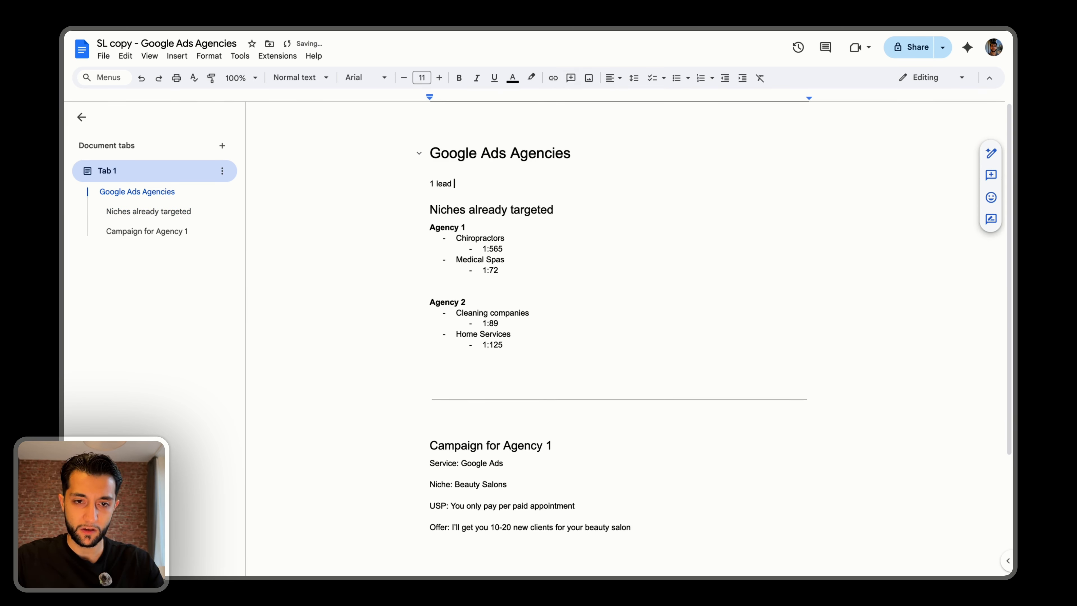
text(per 56)
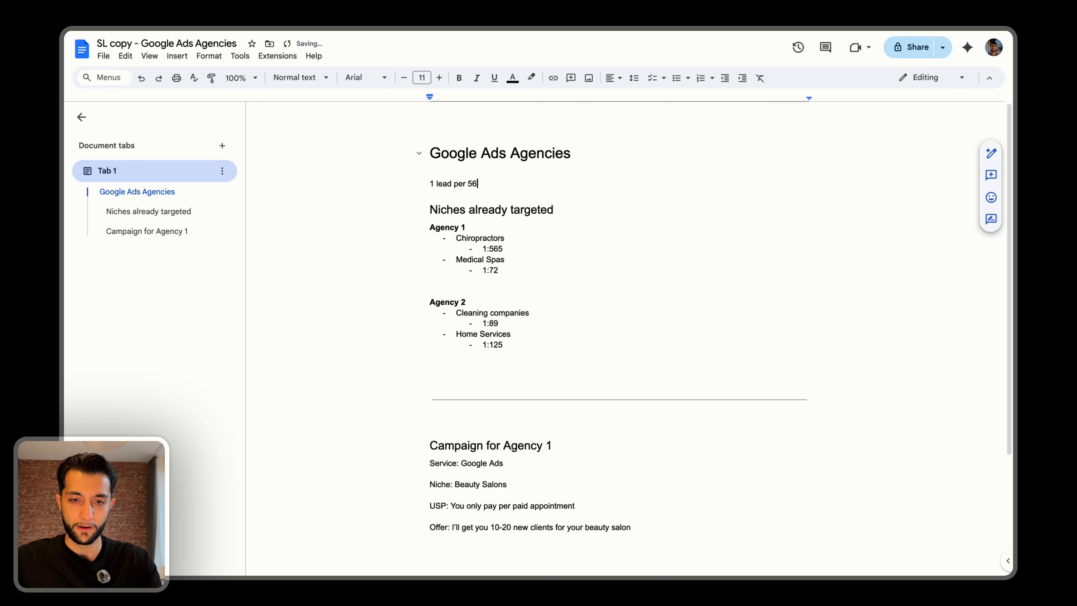
text(5 contacts)
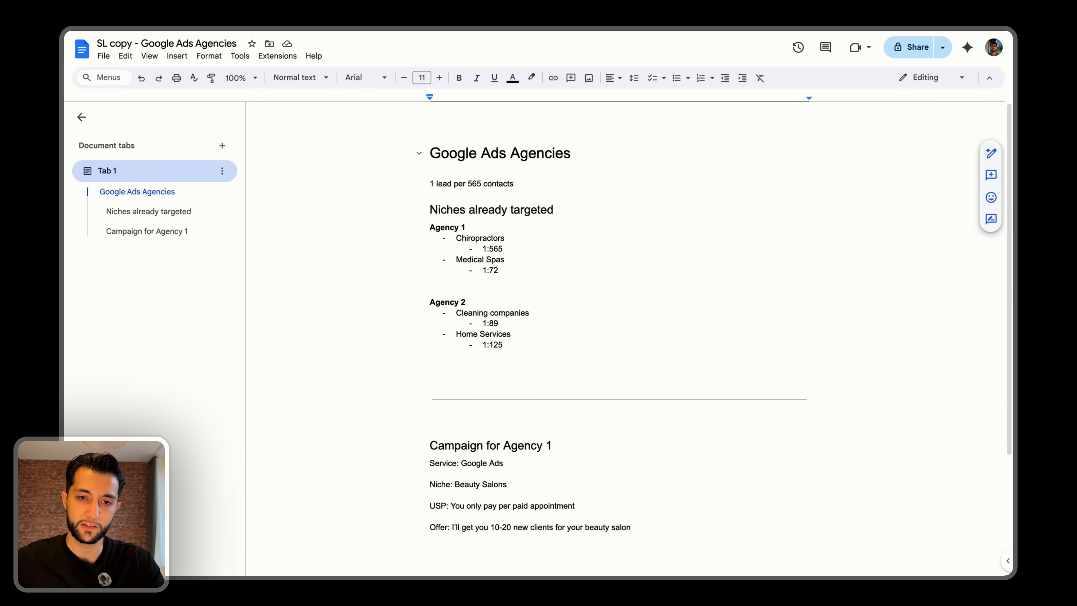
Compare the lead ratios of Chiropractors and Medical Spas under Agency 1.
key(Down)
key(Down)
key(Down)
key(Down)
key(shift+super+Left)
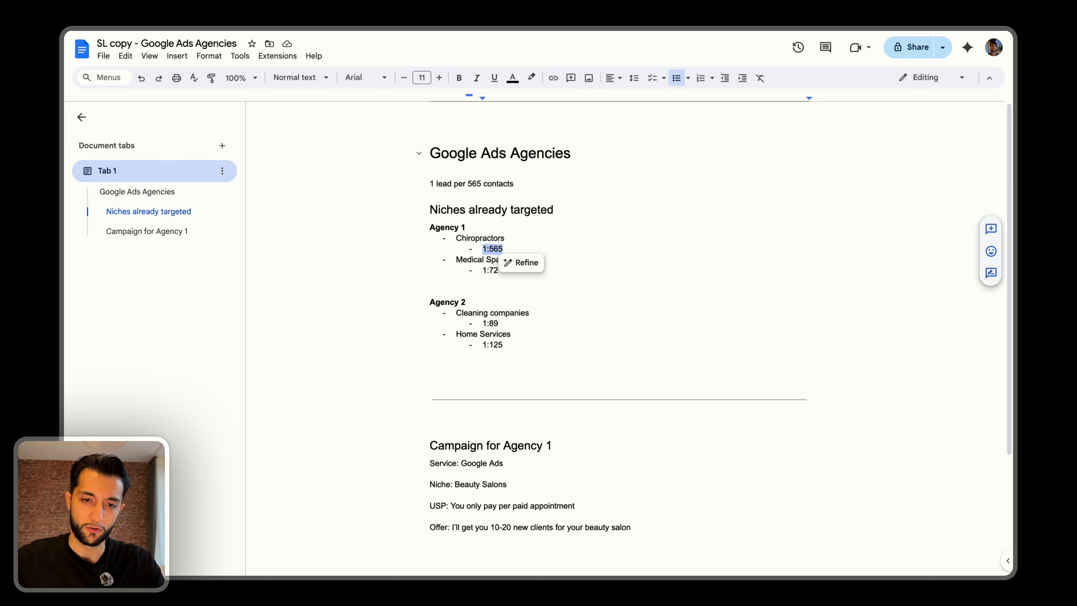
key(Down)
key(Down)
key(Up)
key(Down)
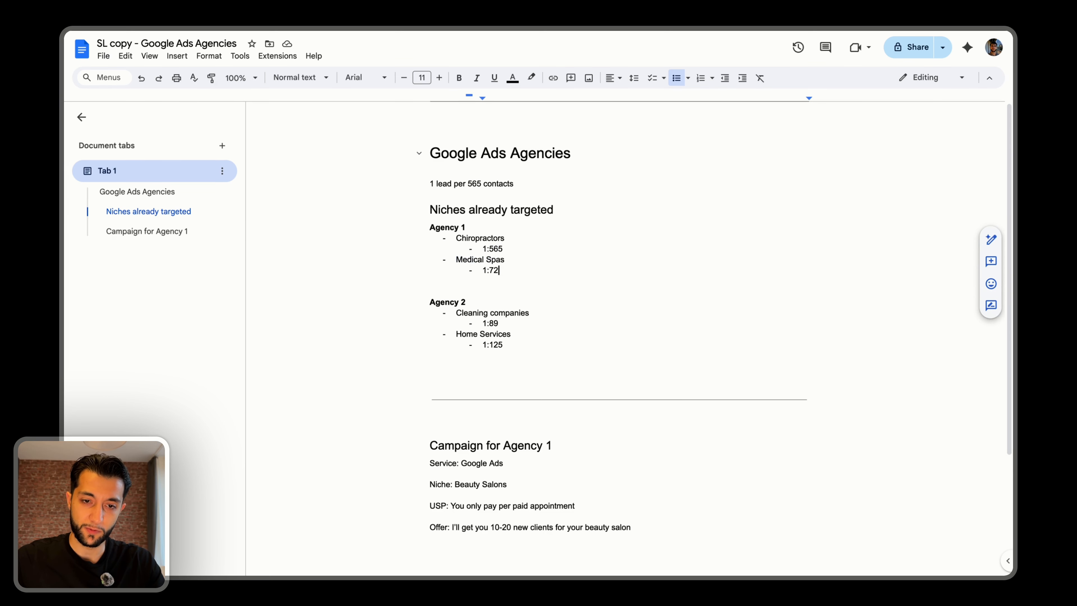
key(shift+super+Right)
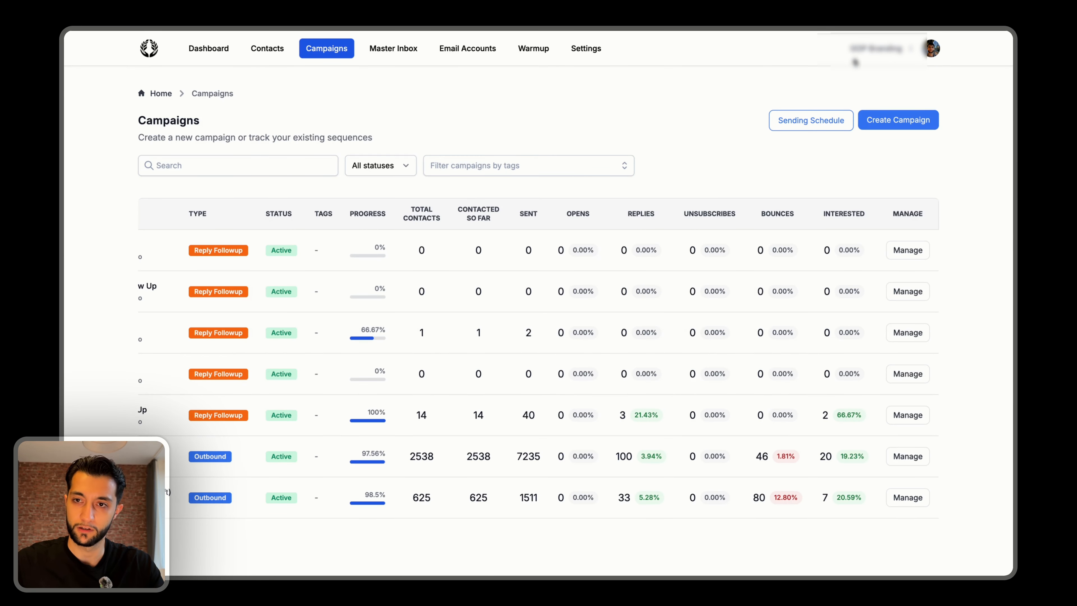
In the email campaign web app, switch to the Davinci Marketing workspace and examine its campaigns' contacted and interested figures.
click(873, 49)
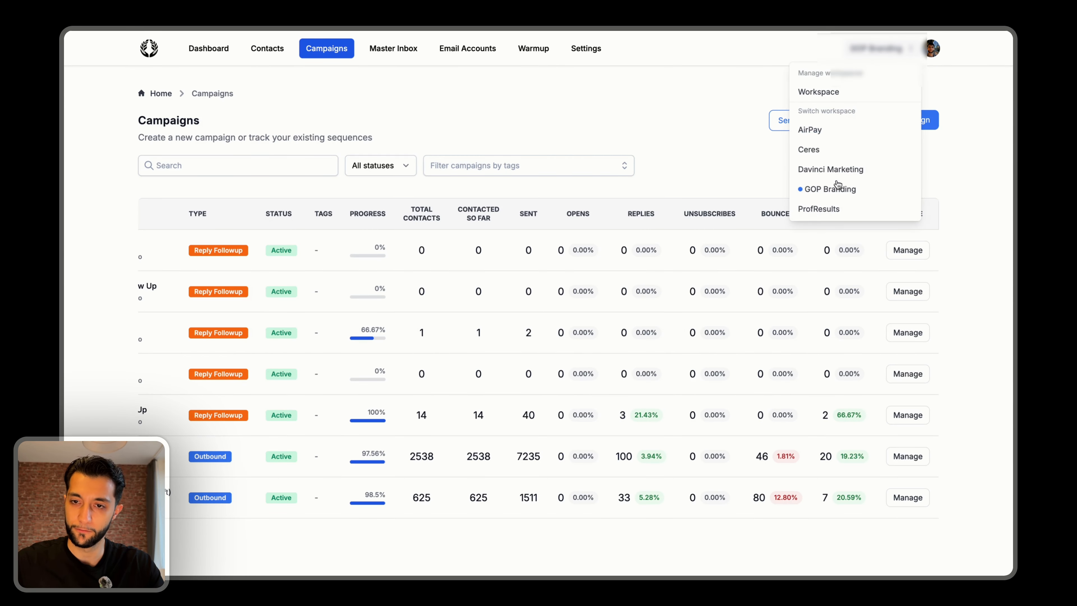
click(831, 170)
click(267, 48)
click(322, 51)
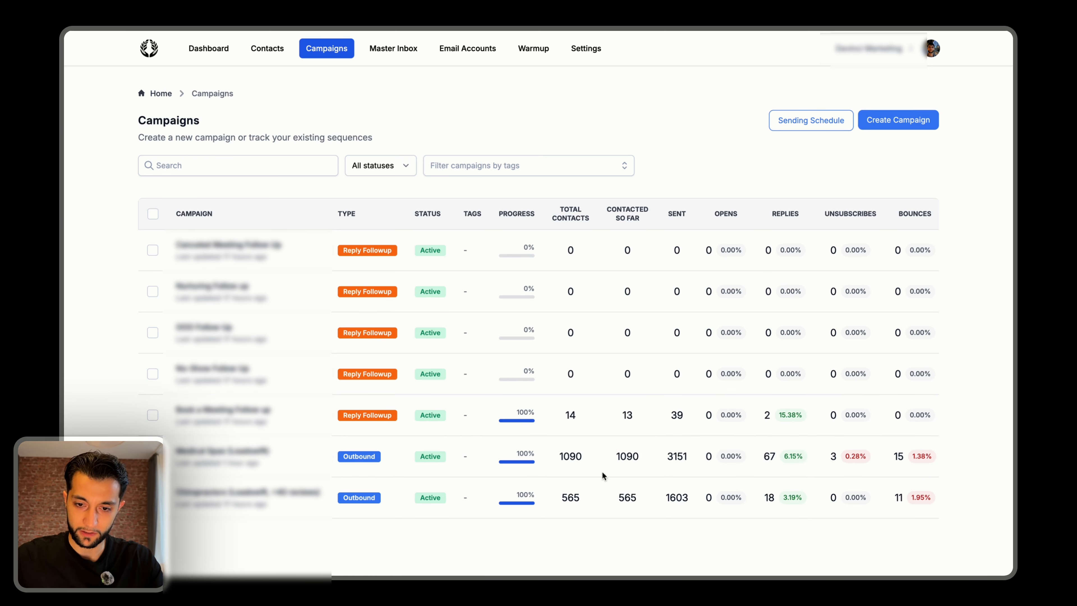
scroll(634, 464, right, 3)
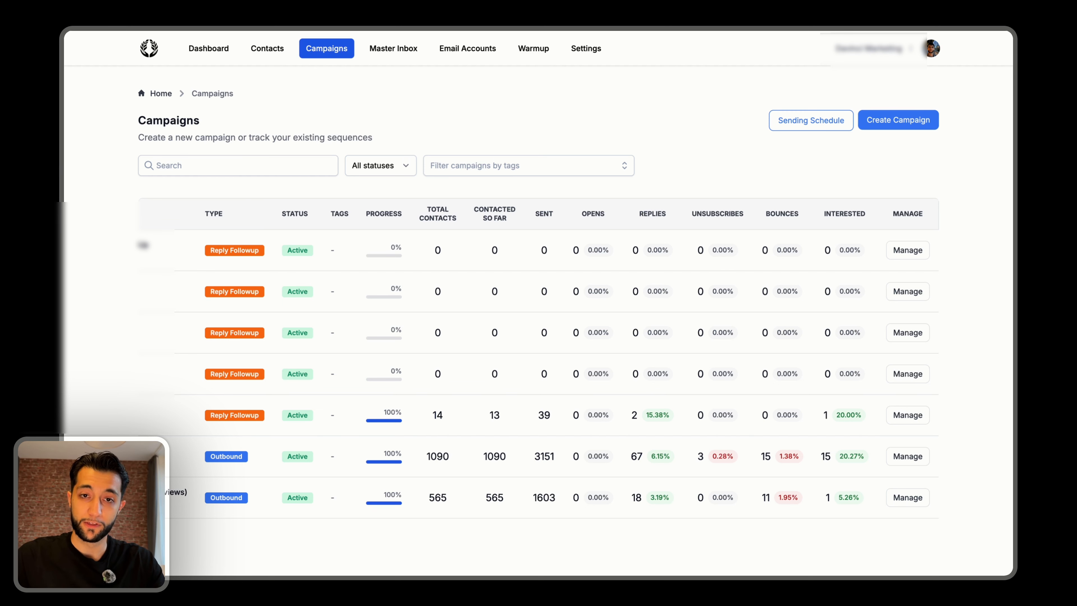
Return to the Google Docs document and examine the Cleaning companies and Home Services ratios under Agency 2.
key(ctrl+Tab)
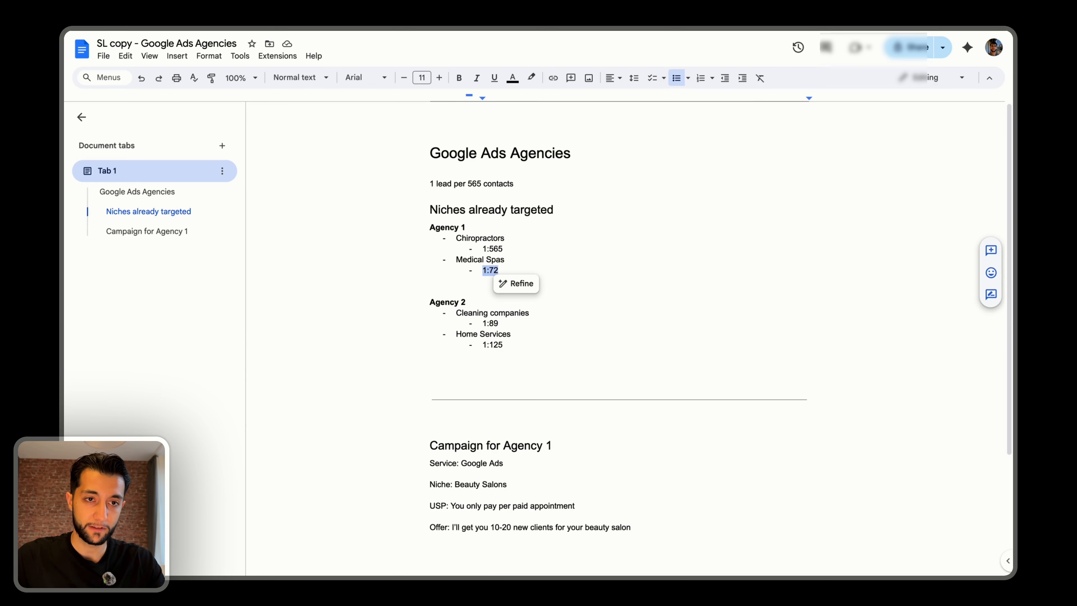
click(460, 357)
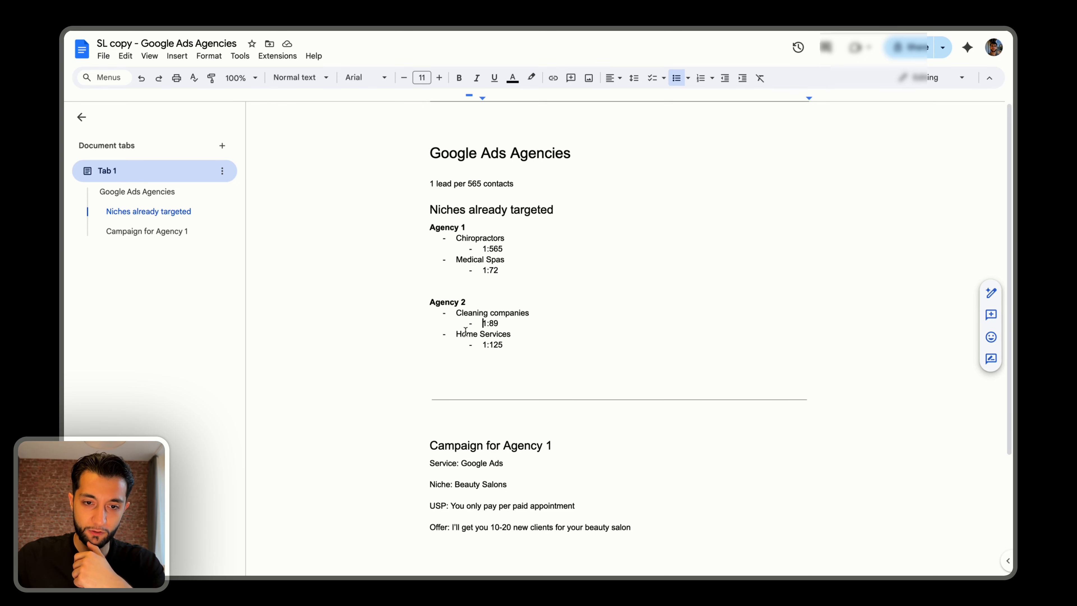
mouse_move(482, 323)
mouse_down()
mouse_move(511, 320)
mouse_move(493, 348)
mouse_up()
click(497, 355)
click(494, 348)
click(490, 345)
Go back to the email campaign app and examine the GOP Branding workspace's outbound campaigns, including contacted and interested figures.
key(ctrl+Tab)
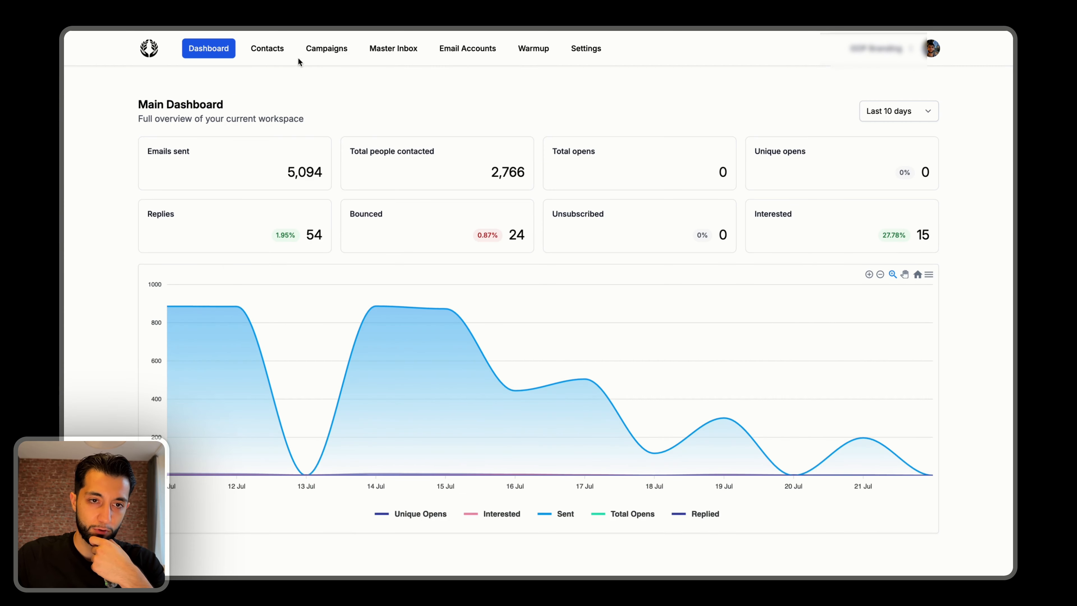
click(306, 53)
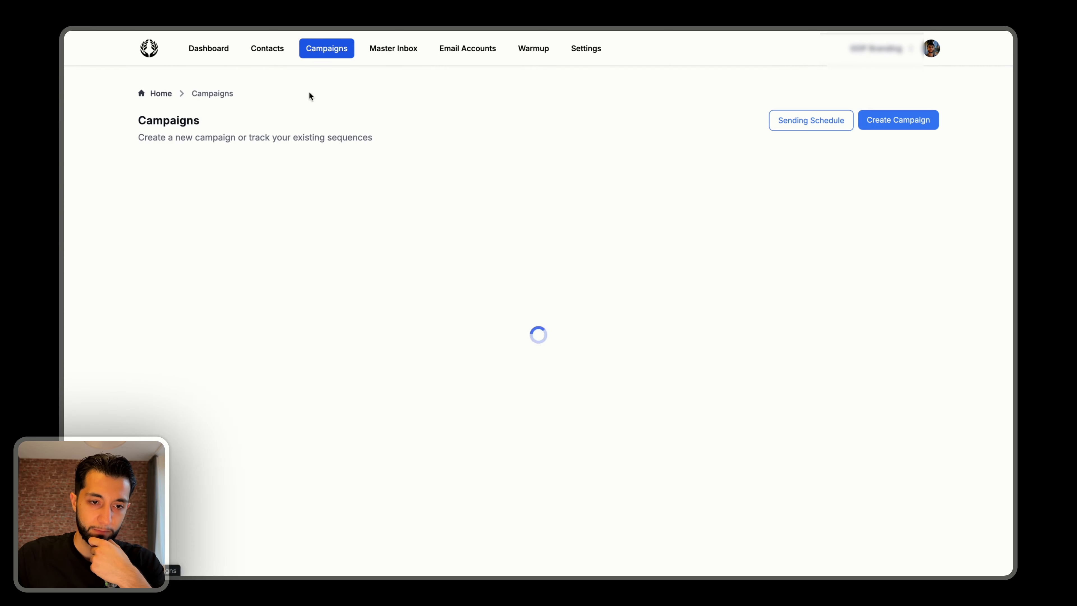
scroll(620, 461, right, 3)
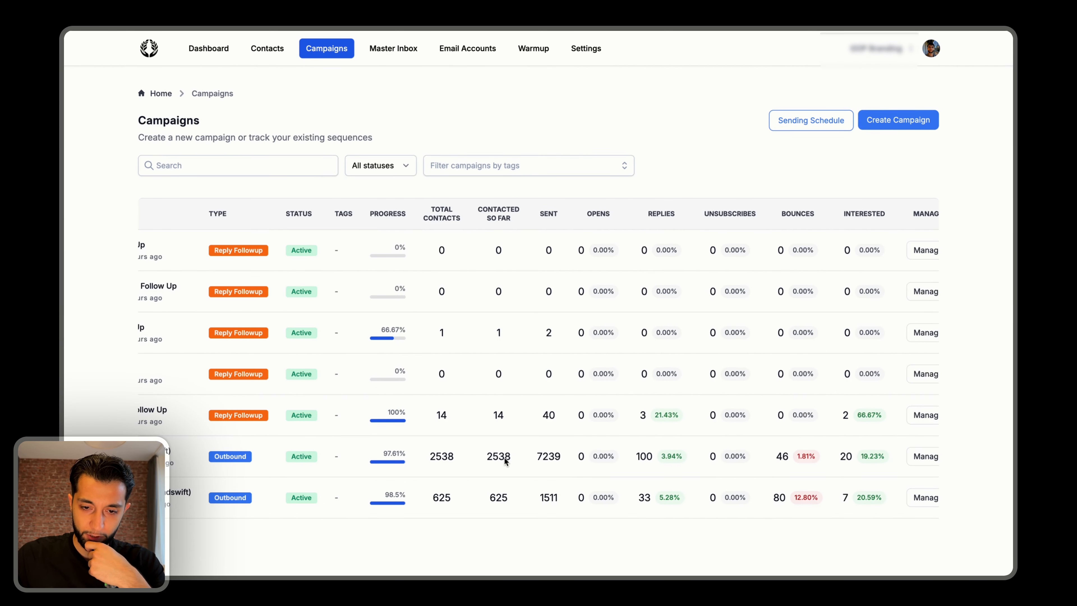
scroll(504, 462, right, 1)
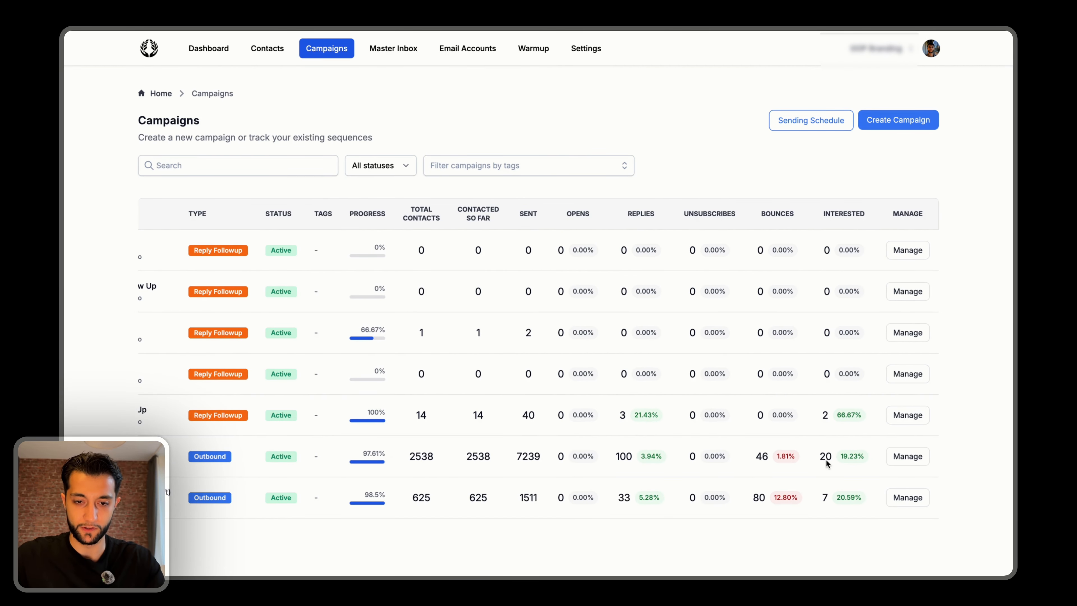
Calculate 2538/20 in Spotlight to get the Home Services campaign's contacts per interested lead.
key(super+space)
text(250)
key(BackSpace)
text(3)
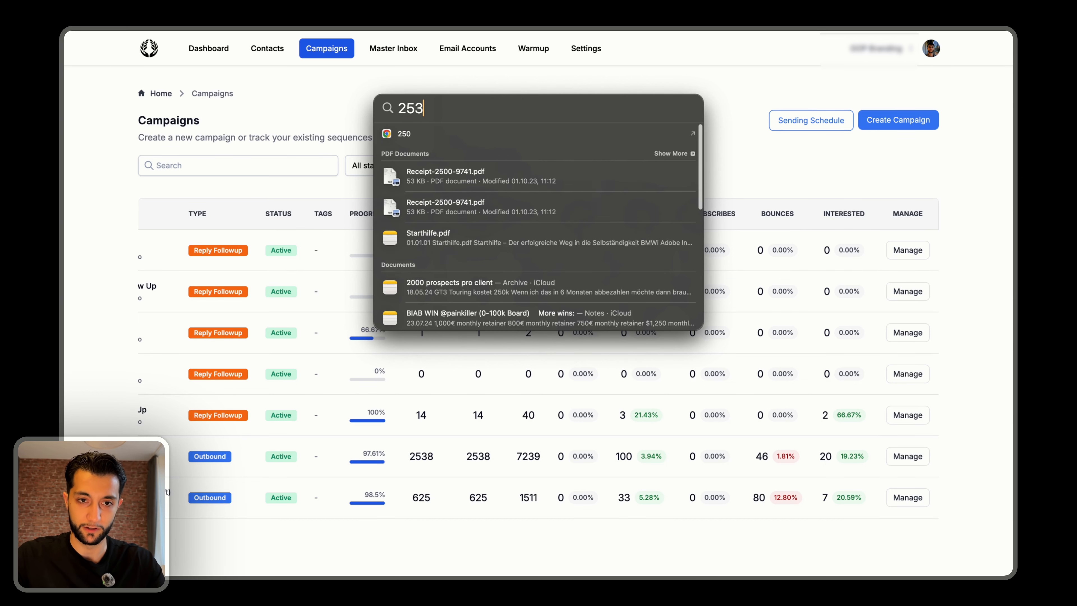
text(8/20)
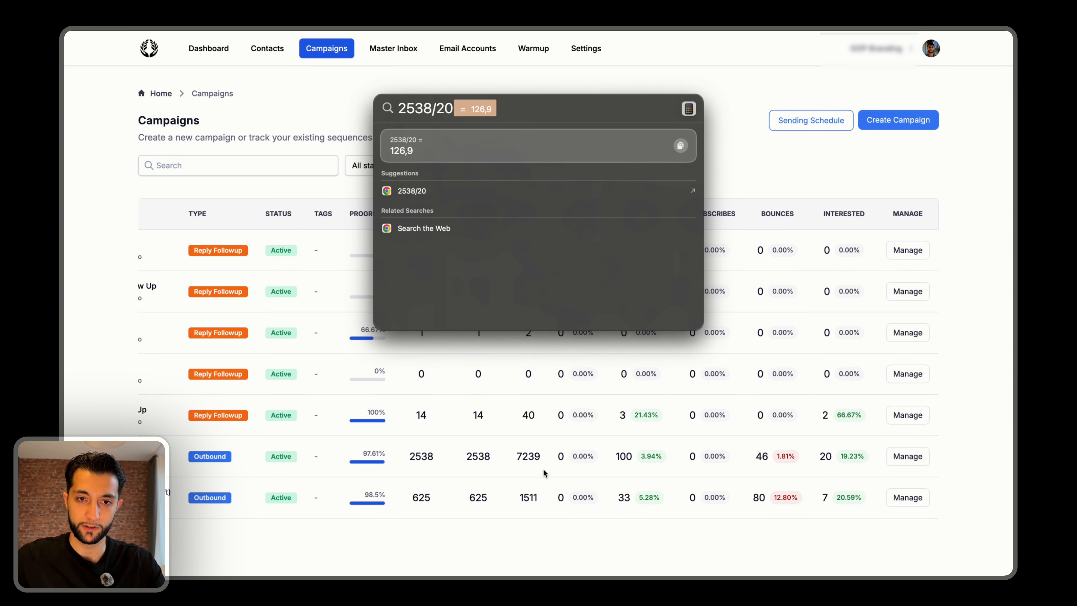
key(Escape)
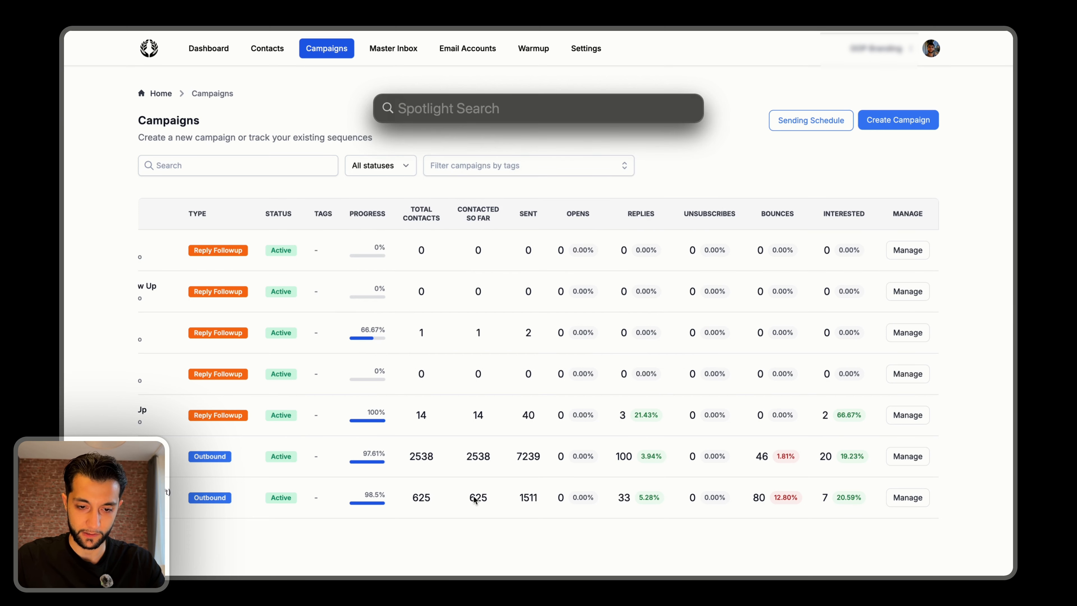
Calculate 625/7 in Spotlight for the Cleaning Companies campaign's contacts per interested lead.
scroll(484, 487, left, 5)
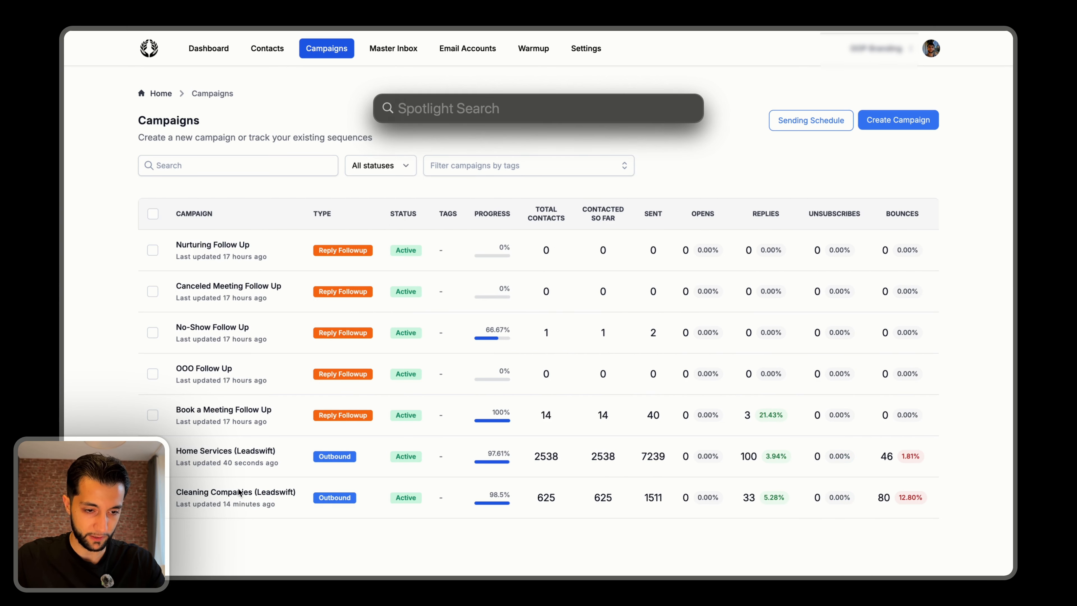
scroll(236, 534, right, 5)
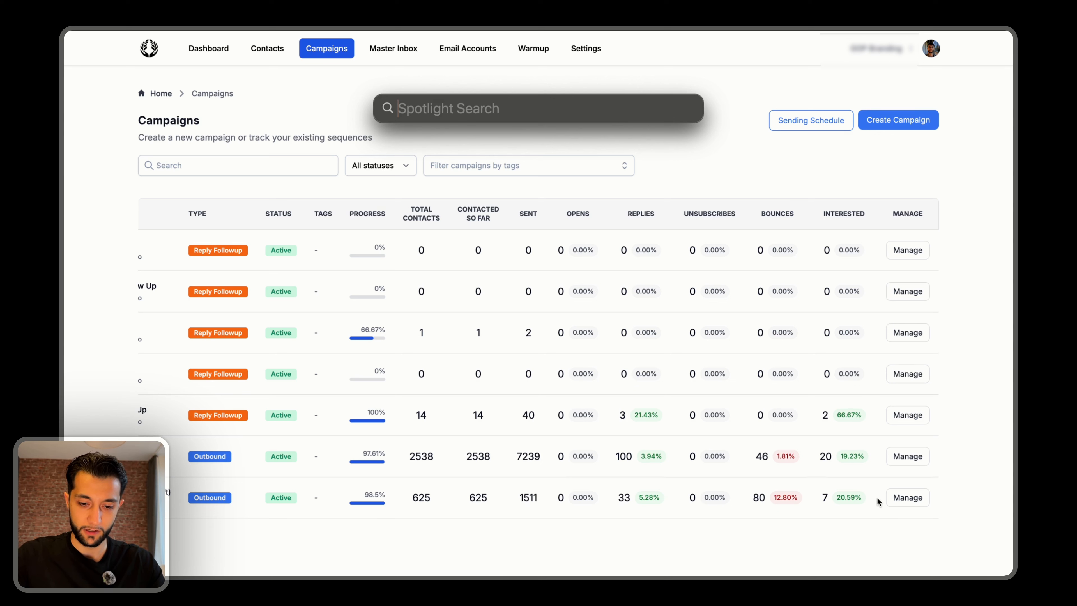
text(625/7)
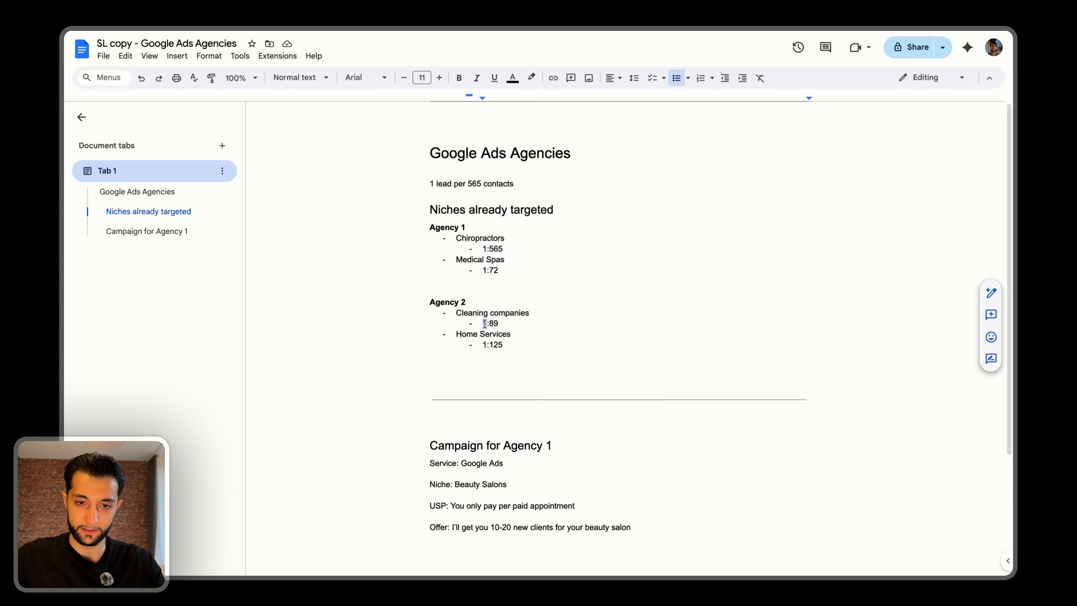
In the Google Docs document, change the Home Services ratio to 1:126 and select the list from the Chiropractors ratio through it.
key(BackSpace)
text(6)
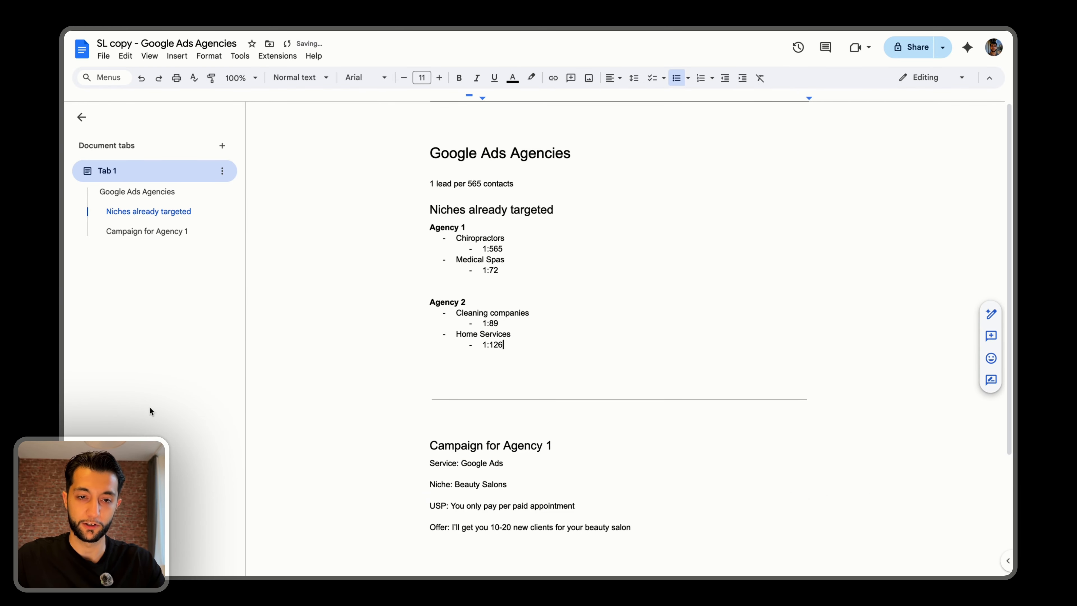
scroll(444, 329, down, 1)
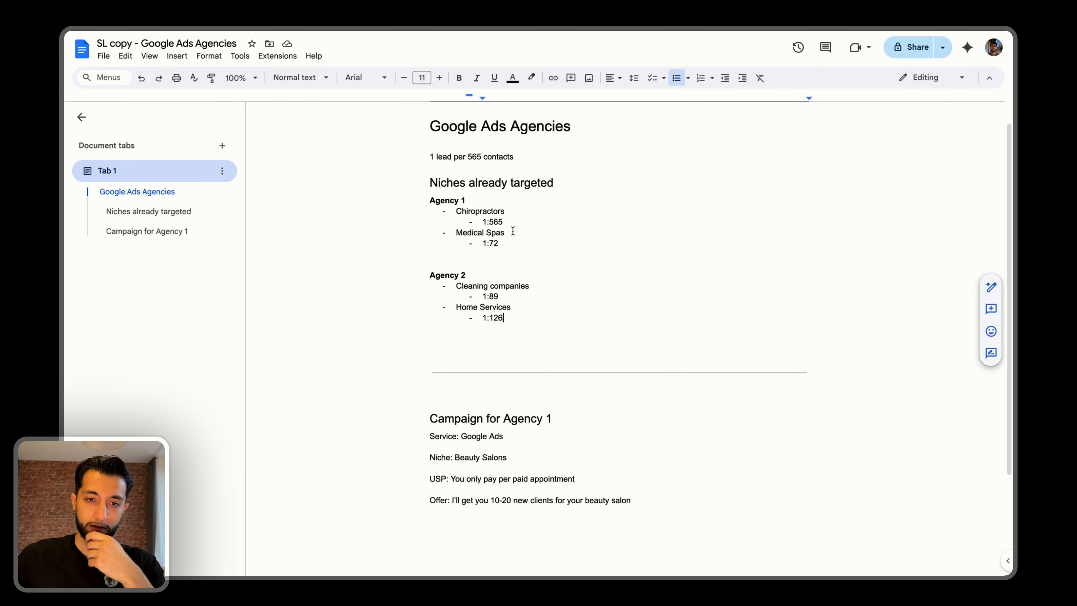
click(505, 236)
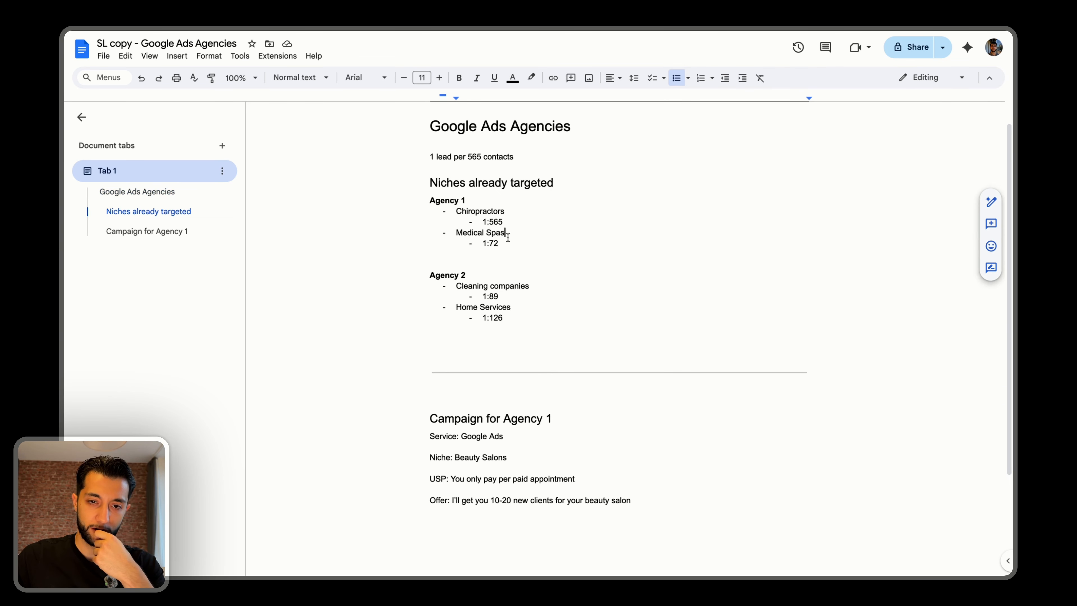
drag(502, 328, 459, 219)
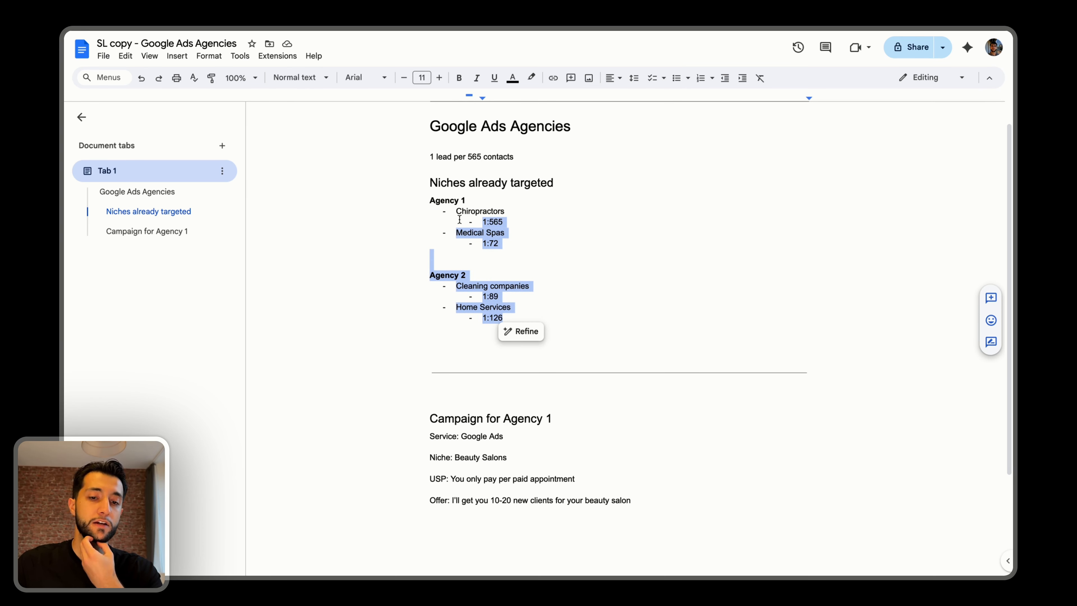
Review the niche ratios and highlight Agency 1's Medical Spas ratio and entry.
scroll(569, 325, down, 3)
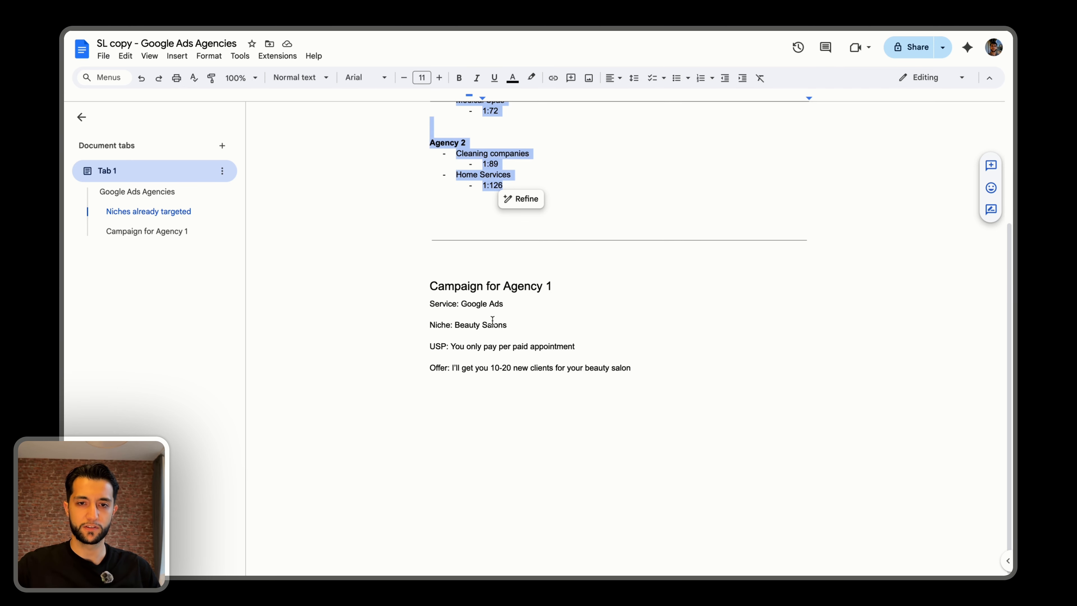
scroll(492, 320, up, 3)
drag(482, 242, 500, 240)
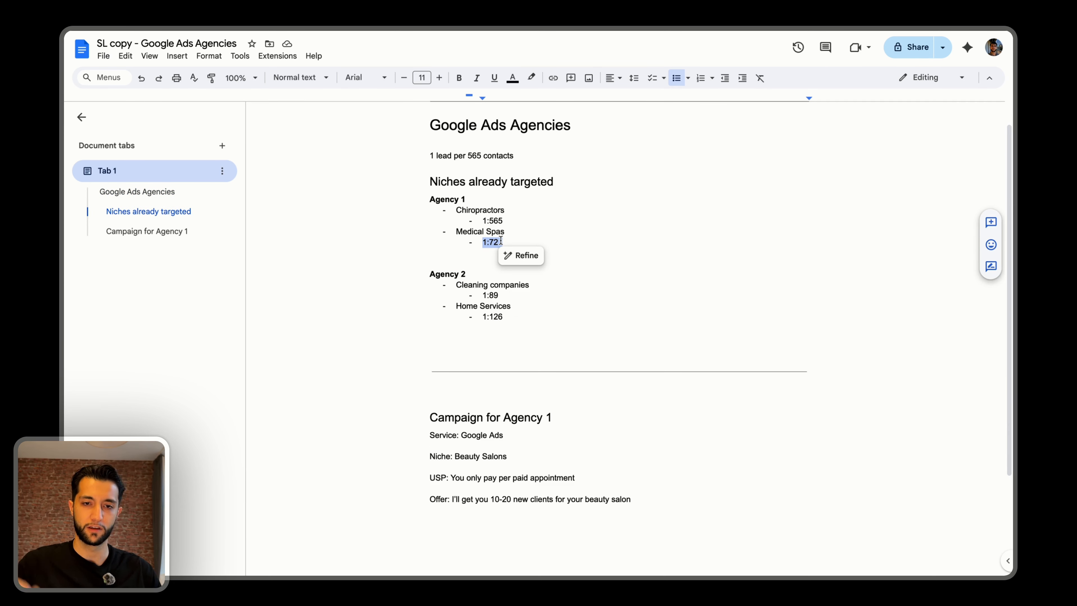
triple_click(477, 230)
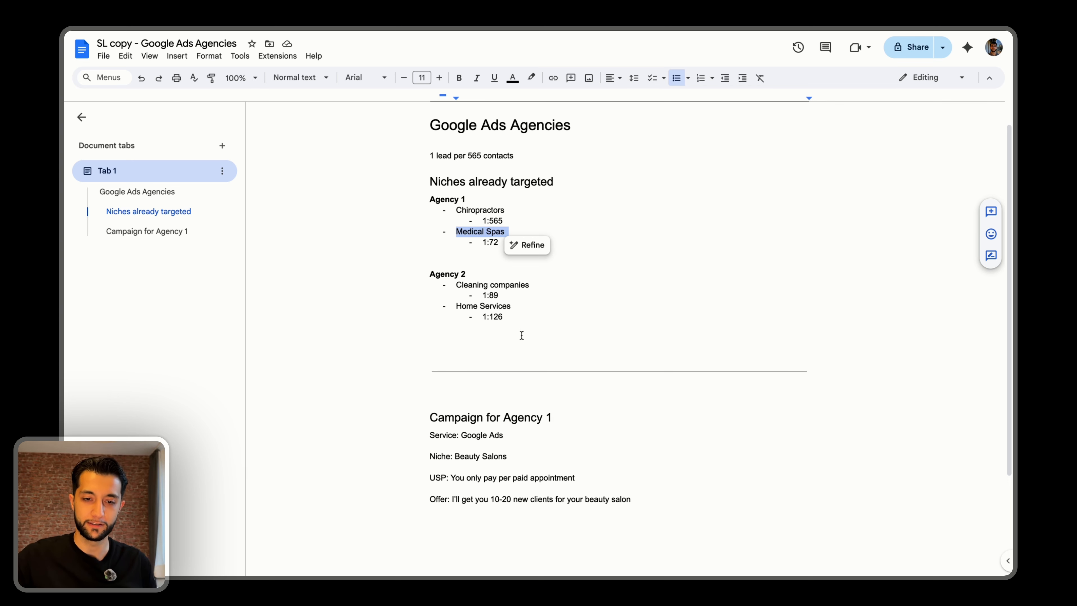
Add the line "The 90/10 to launching cold email campaigns" below the divider, above the Campaign for Agency 1 heading.
scroll(507, 324, down, 3)
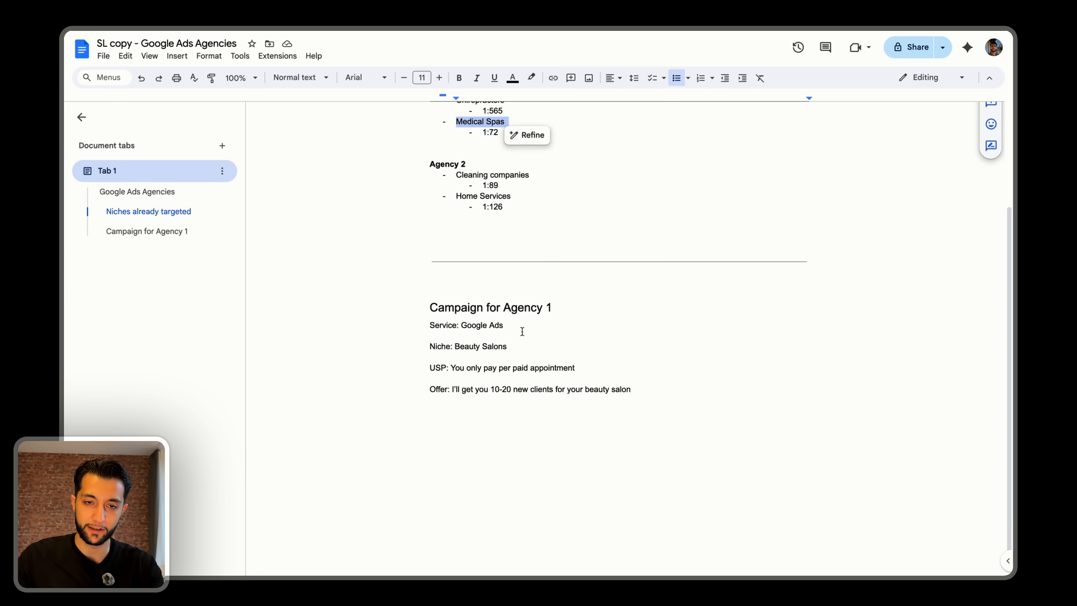
click(530, 270)
key(Return)
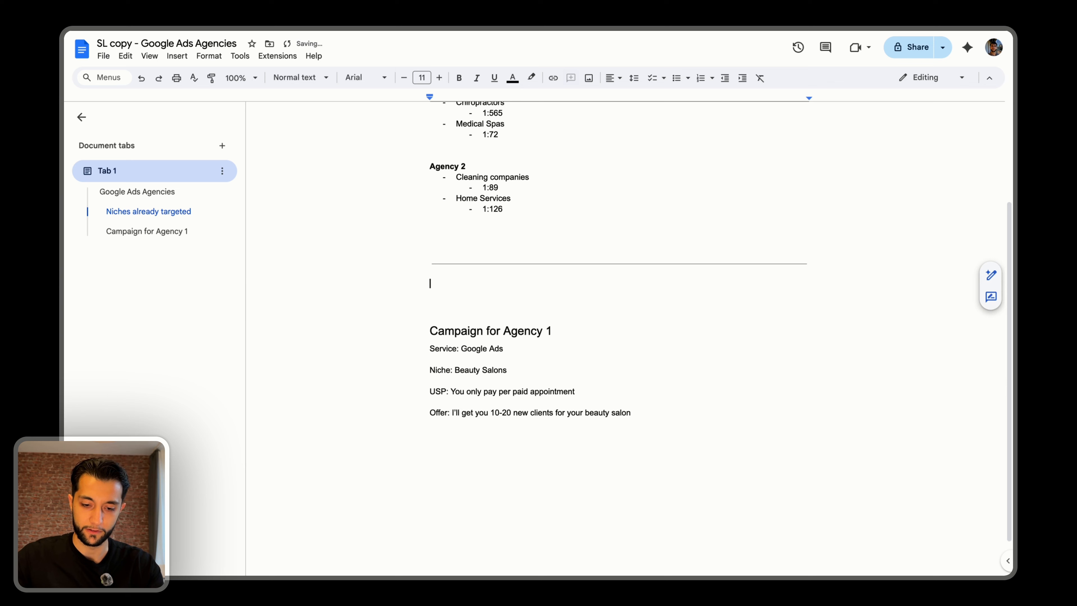
text(The 90/10 to c)
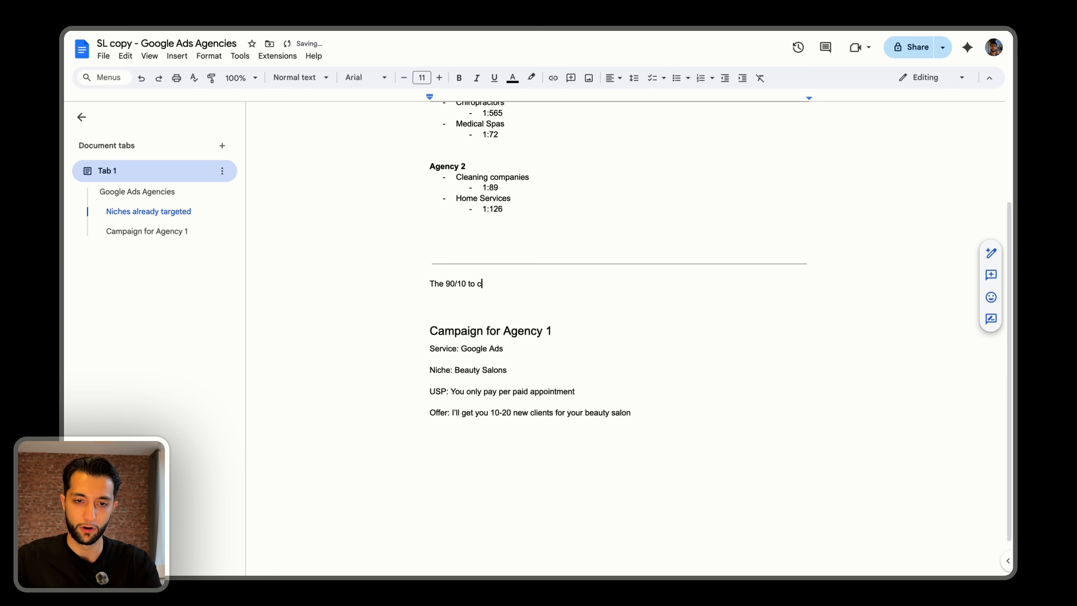
key(BackSpace)
text(launching cold email cam)
text(paigns)
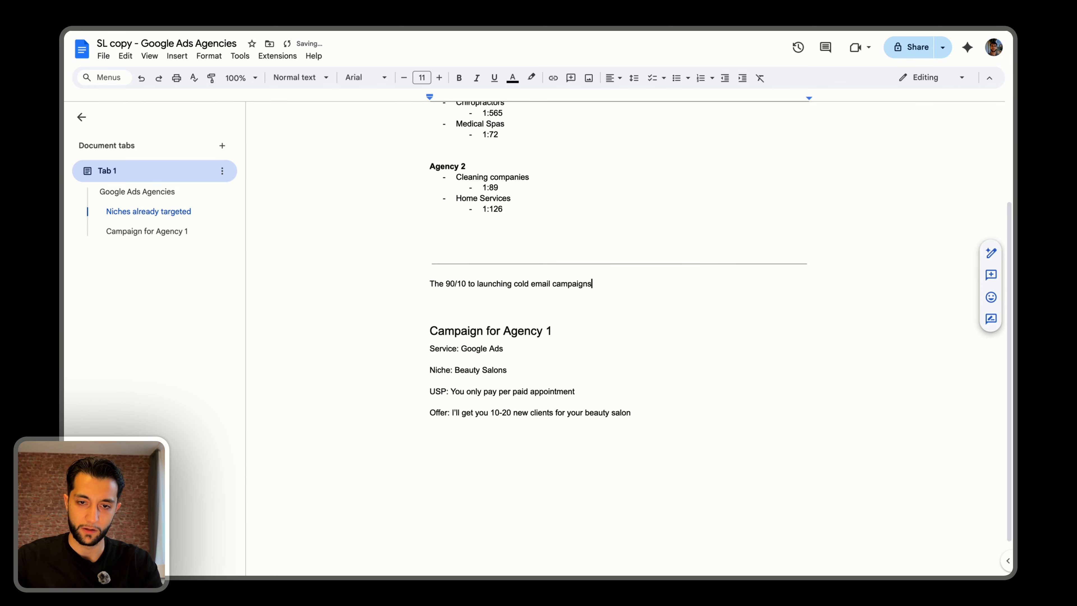
Zoom the document to 150% and format the "The 90/10 to launching cold email campaigns" line as Heading 1.
click(240, 77)
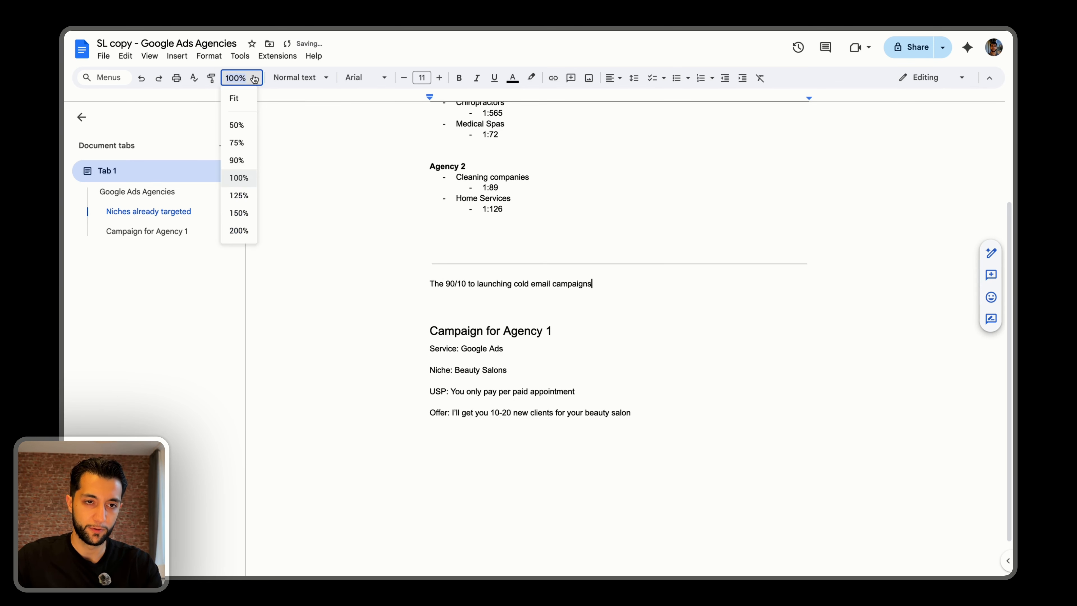
click(242, 213)
scroll(269, 206, down, 5)
key(Home)
text(#)
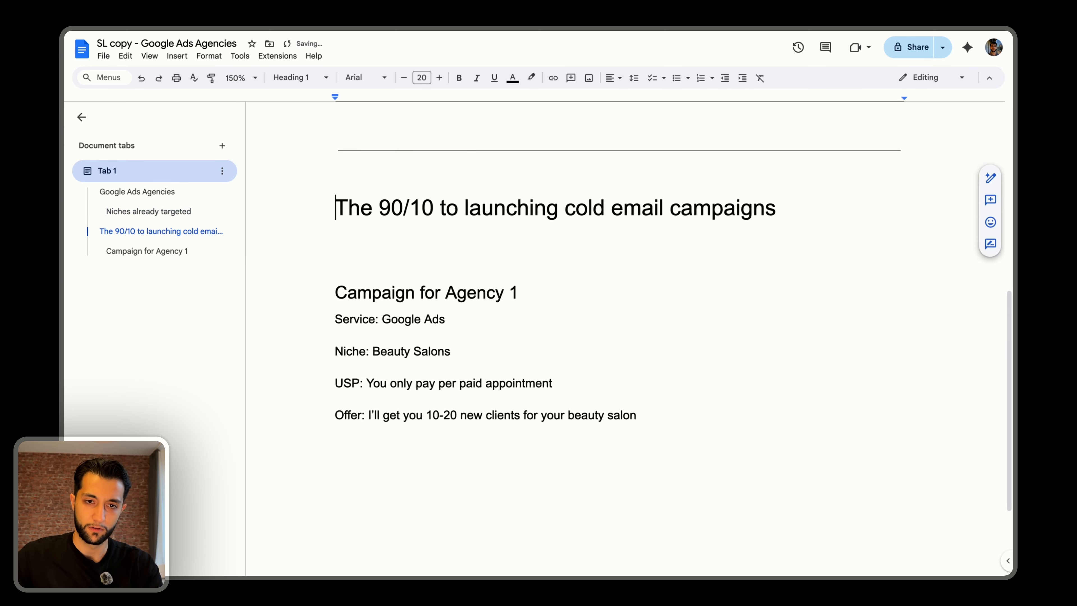
Under the new heading, add the bold lines "3 things that are important.", "THREE." and "JUST THREE.".
key(End)
key(Return)
text(3 things that )
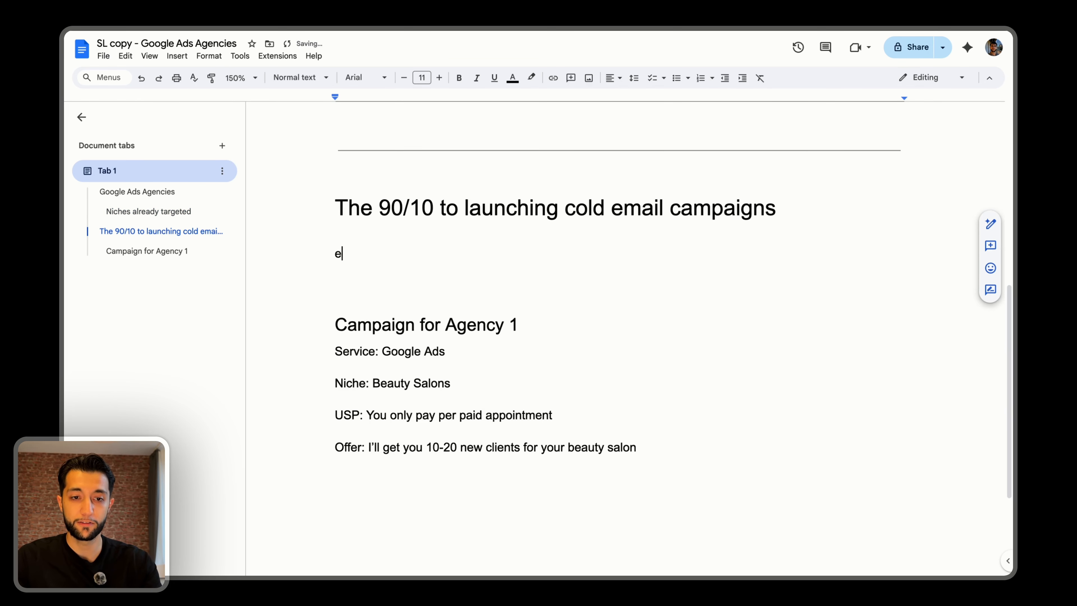
text(are important.)
key(super+b)
key(Return)
key(Return)
text(THREE.)
Start a numbered list in bold with the items "Solid Email Infrastructure" and "Solid Prospect Lists".
key(Return)
key(Return)
text(JUST THREE.)
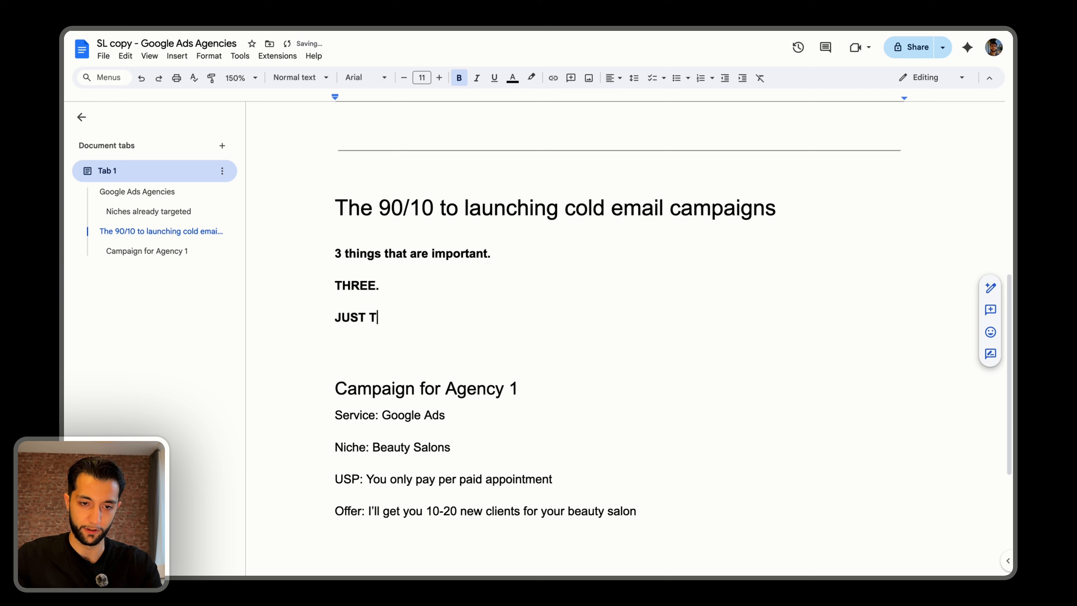
key(Return)
key(Return)
text(1) Infrastructure)
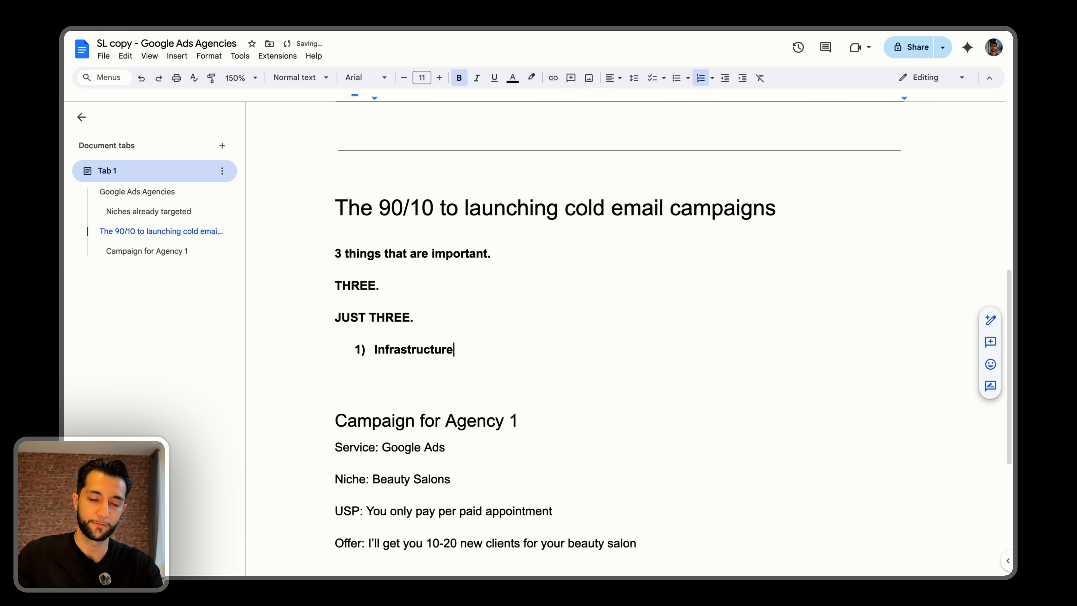
key(Home)
text(Email)
key(Home)
text(Solid)
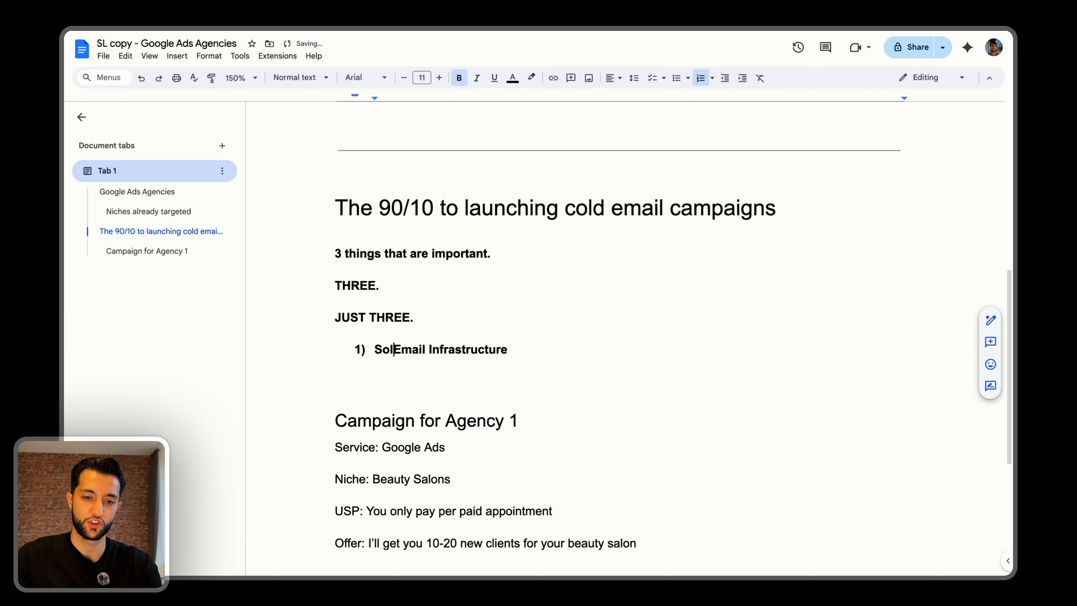
key(Return)
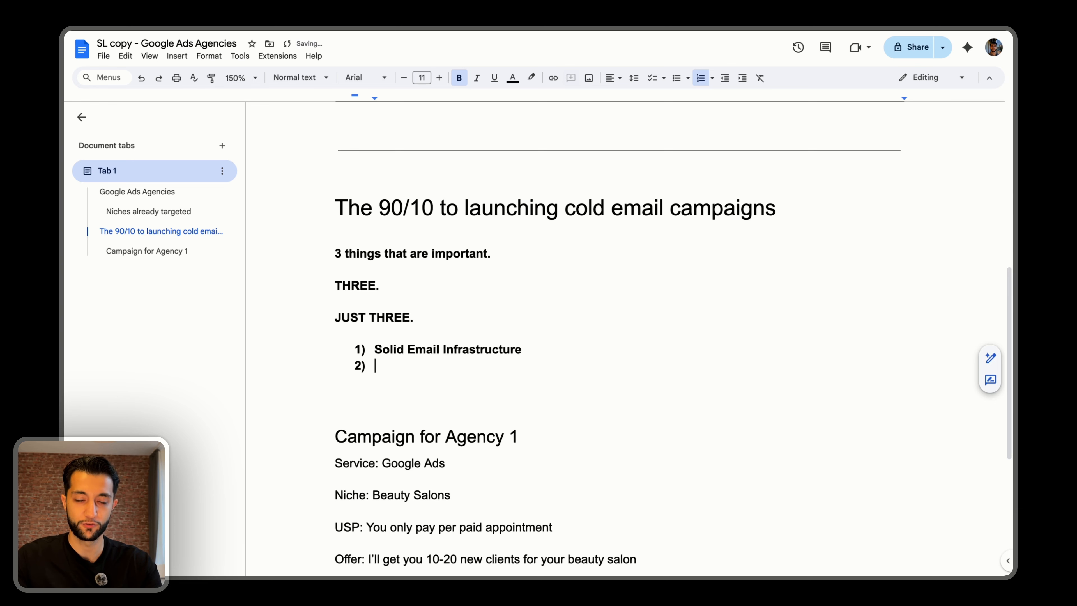
text(Solid Prospect Lists)
key(Return)
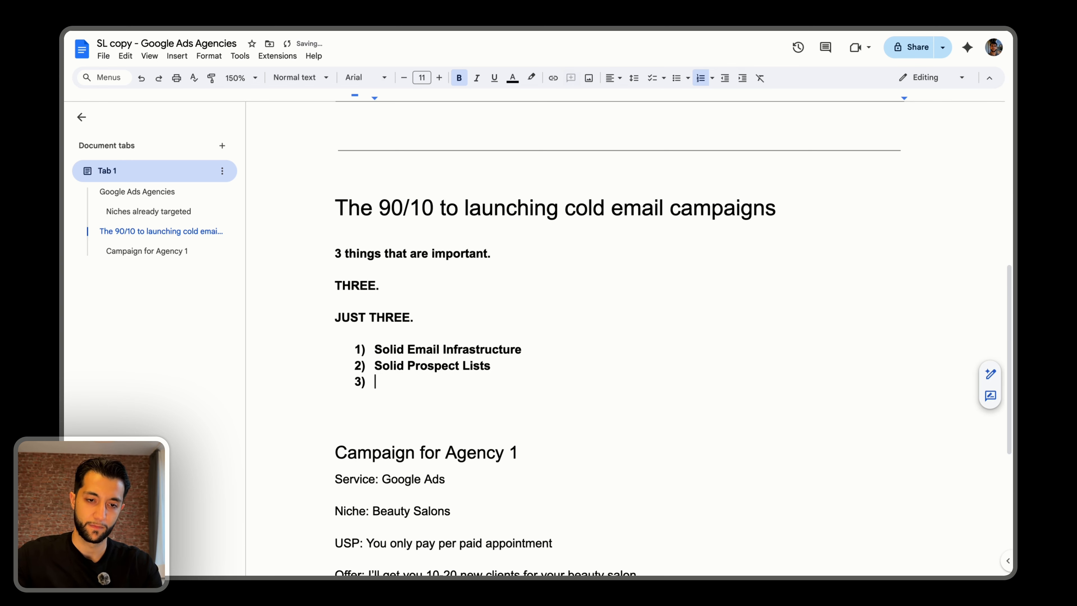
Add the third item "Solid Scripts (that actually get positive responses AKA "yes")", then end the list and return to non-bold text.
text(Solid Scripts)
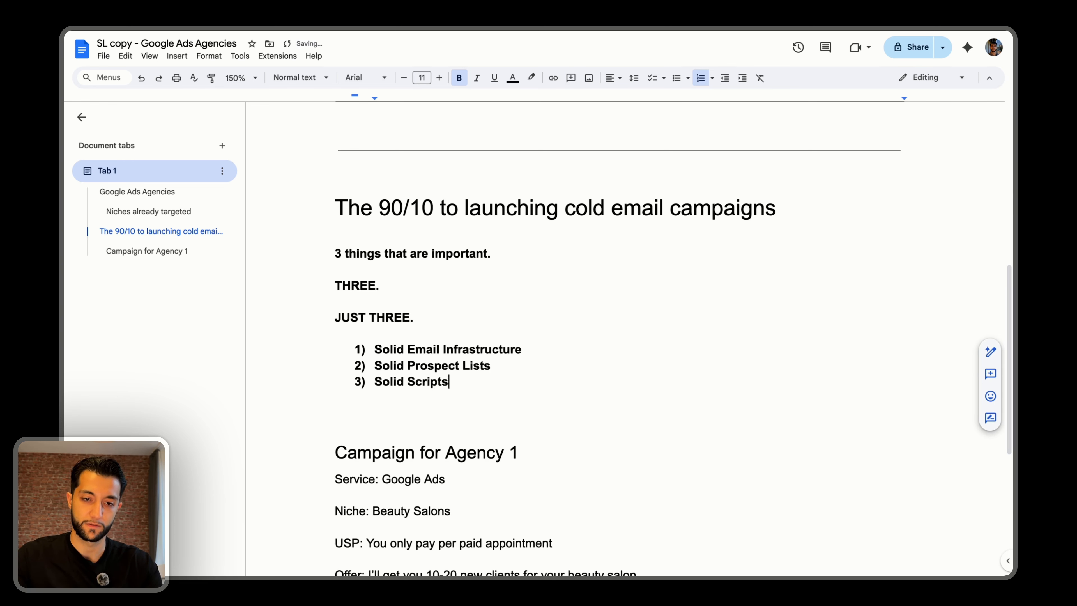
text( (that actually get positiv)
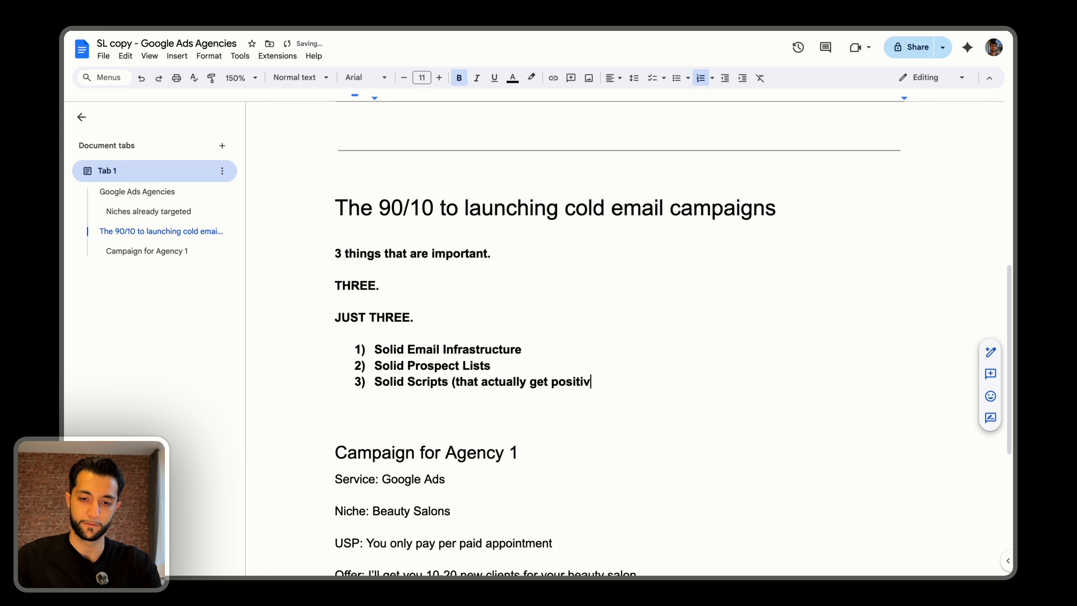
text(e responses AKA "yes"))
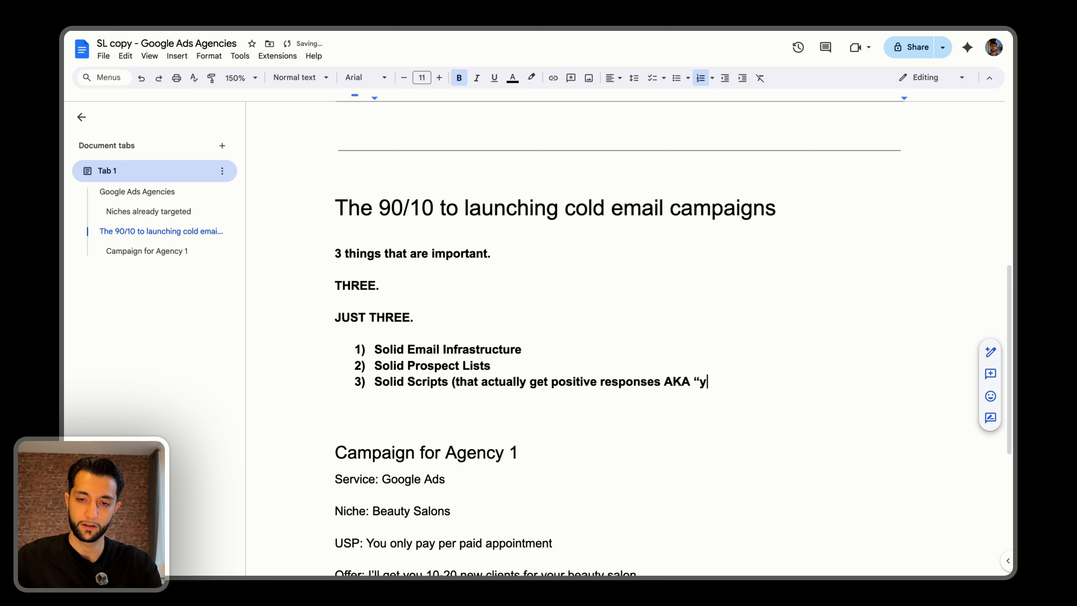
key(Return)
key(Return)
key(ctrl+b)
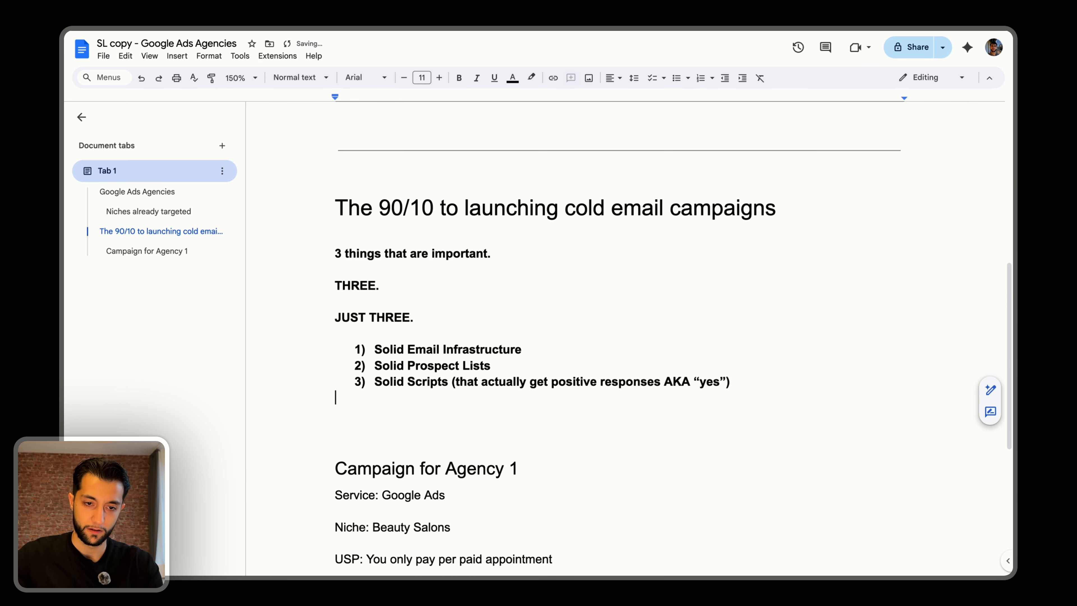
key(Return)
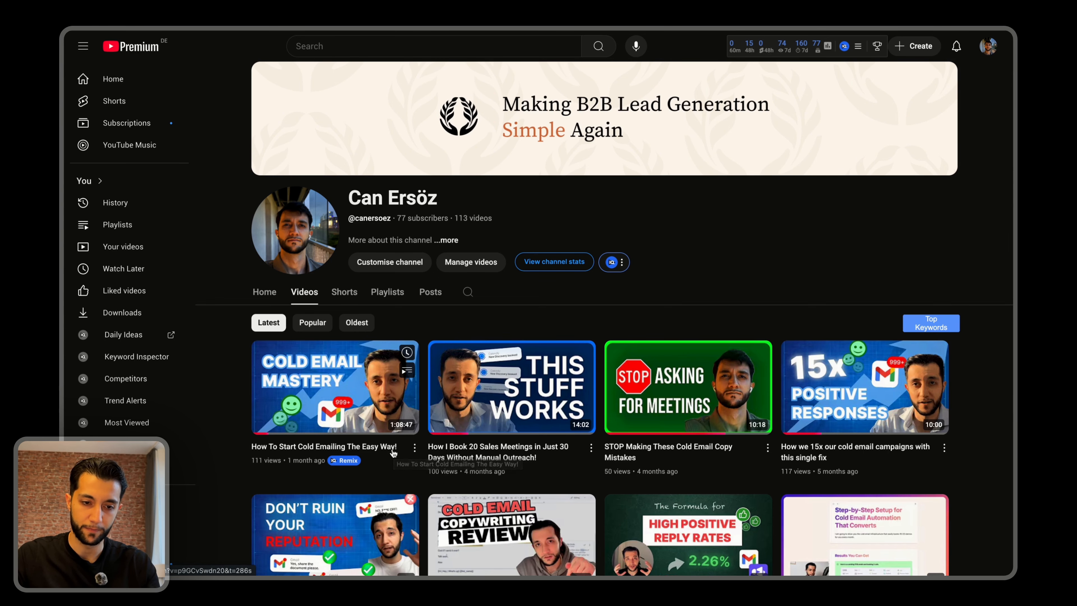
Open the YouTube video "How To Start Cold Emailing The Easy Way!" and browse along its timeline.
click(342, 373)
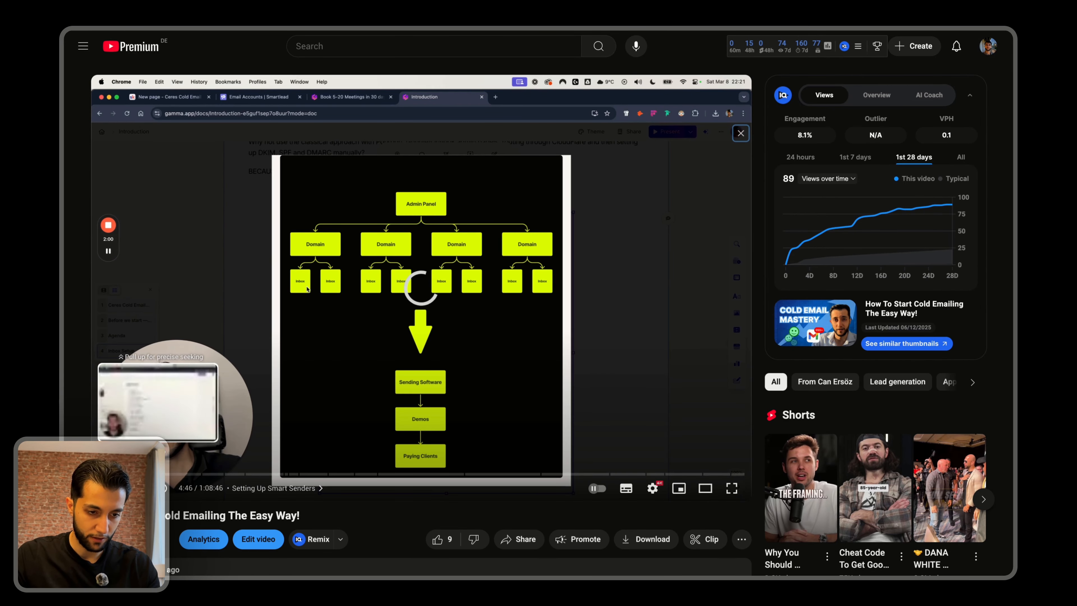
drag(157, 474, 269, 476)
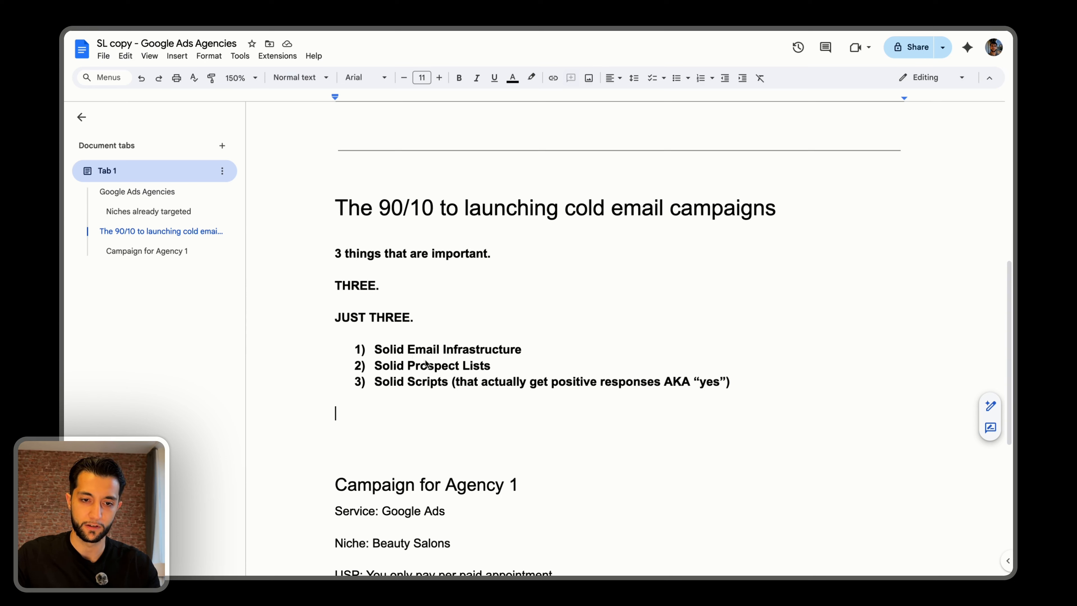
In the Google Docs document, strike through "Solid Email Infrastructure" and highlight the "Solid Prospect Lists" item.
triple_click(423, 351)
key(super+shift+x)
click(416, 364)
triple_click(416, 364)
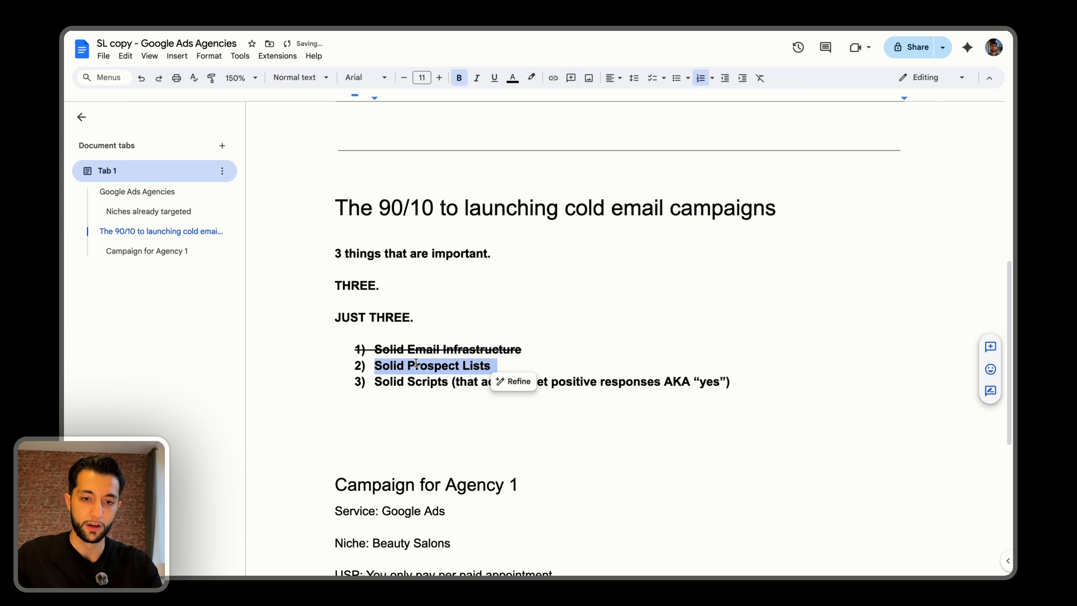
click(416, 364)
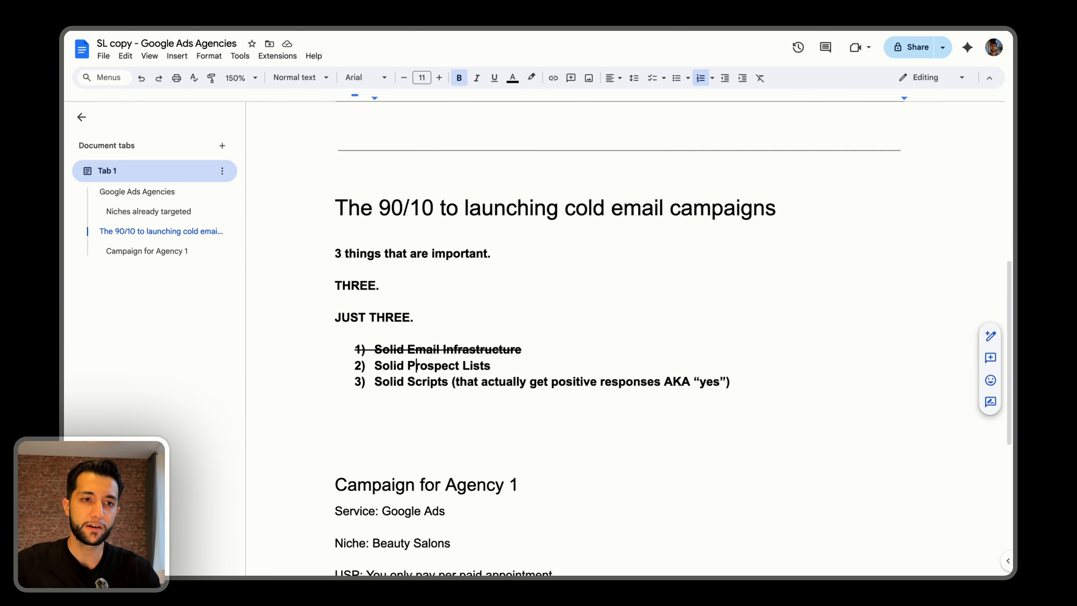
Add the line "2) Segmenting the list" below the numbered list.
scroll(483, 314, down, 3)
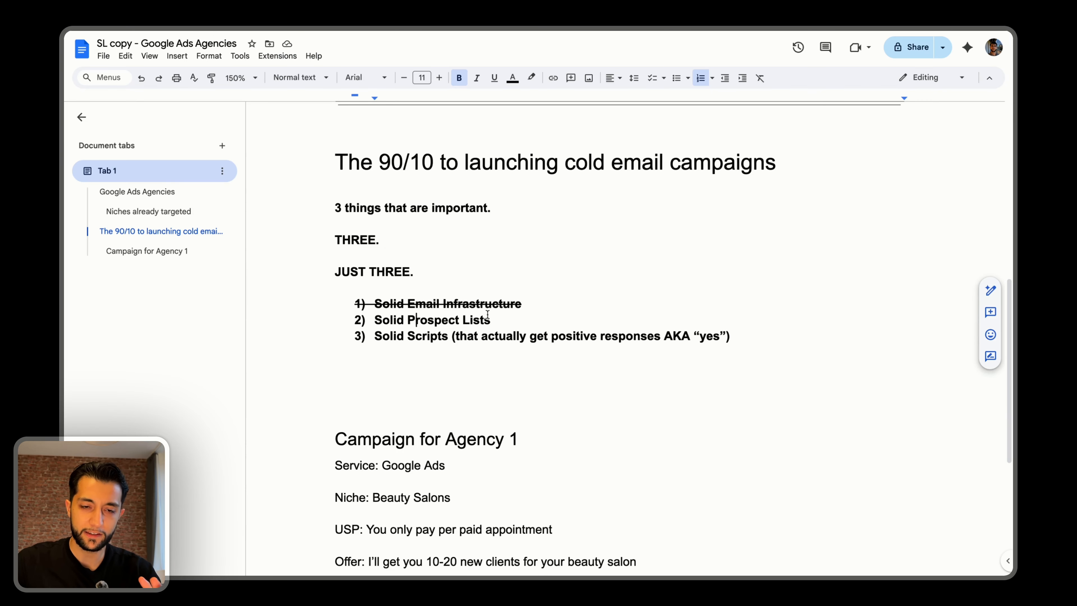
double_click(402, 297)
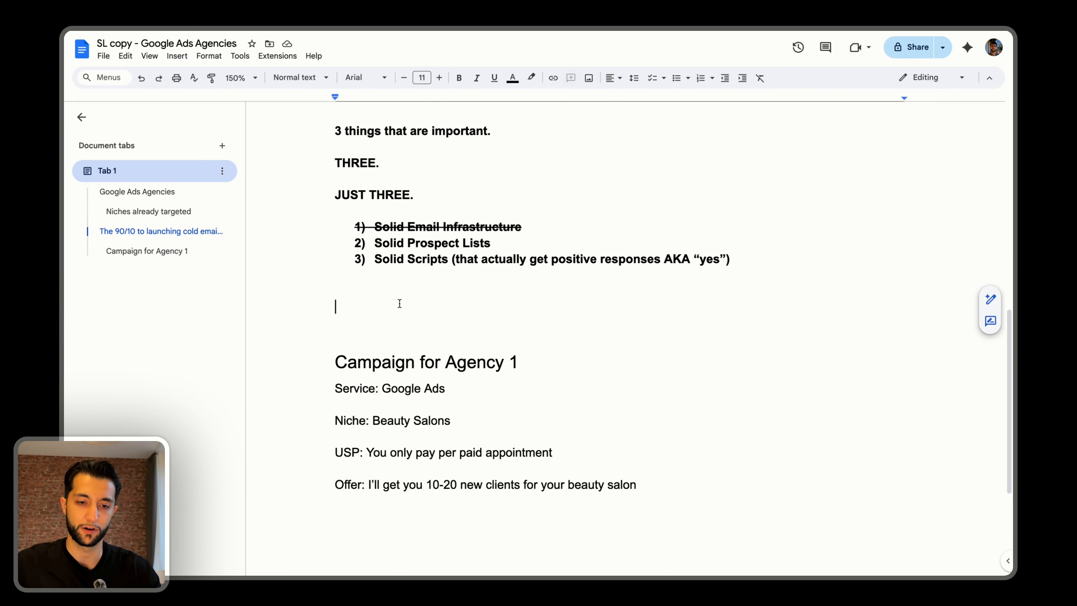
text(2) Segmenting the list)
Start a dashed list under "Segmenting the list" with the items "Industry" and "Employees Range".
key(Return)
text(- )
text(INdus)
key(BackSpace)
key(BackSpace)
key(BackSpace)
key(BackSpace)
text(ndustry)
key(Return)
text(Emp)
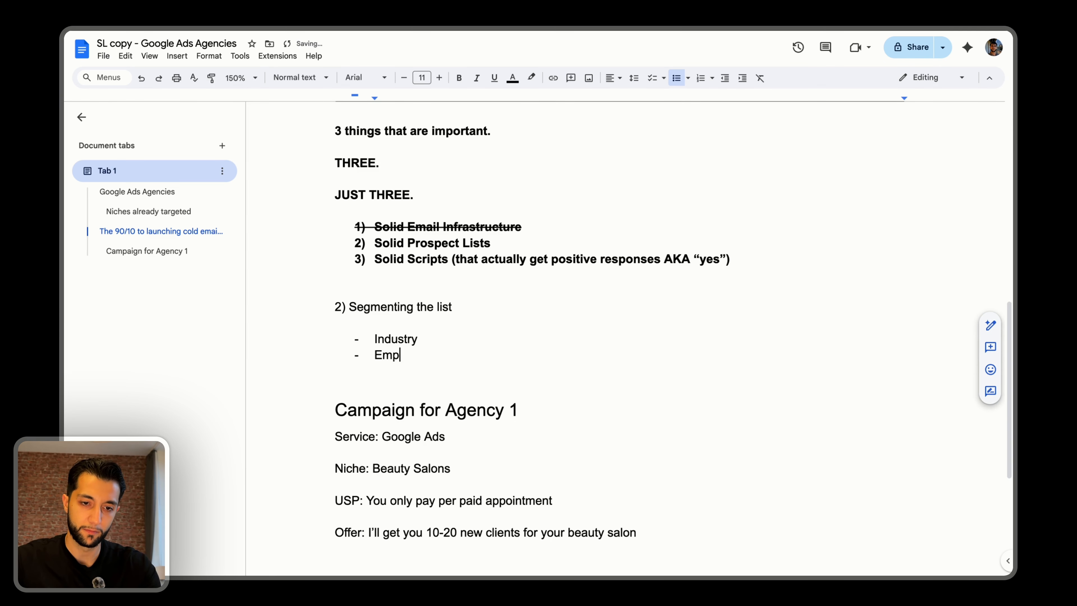
text(loyees Range)
key(Return)
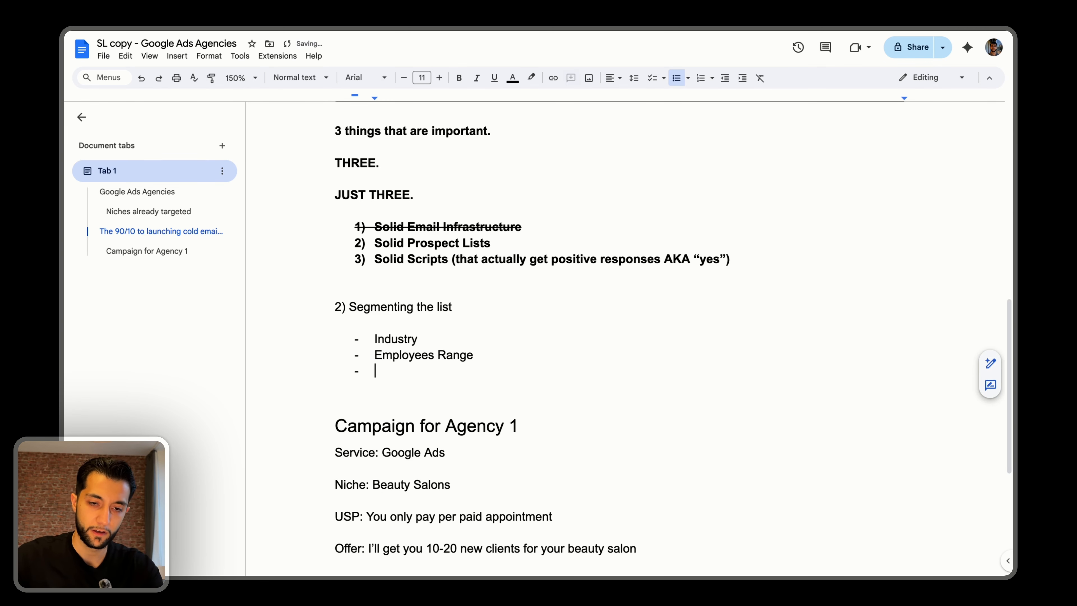
Add the items "Technology used" and "Event attended" to the segmentation list and start another empty item.
text(T)
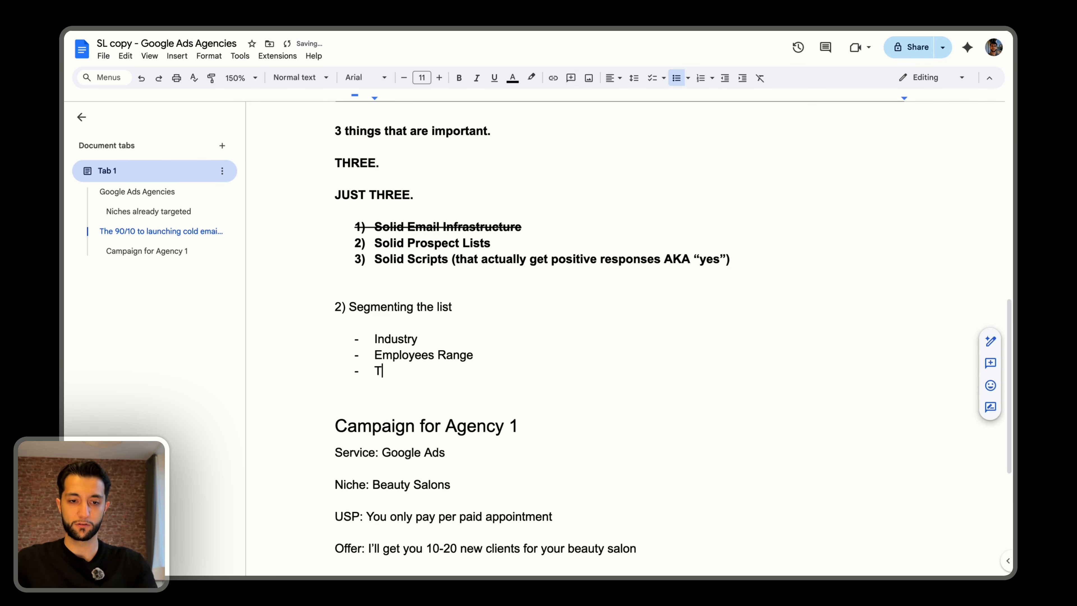
text(echnology used)
key(Return)
text(Ev)
key(BackSpace)
text(vent attended)
key(Return)
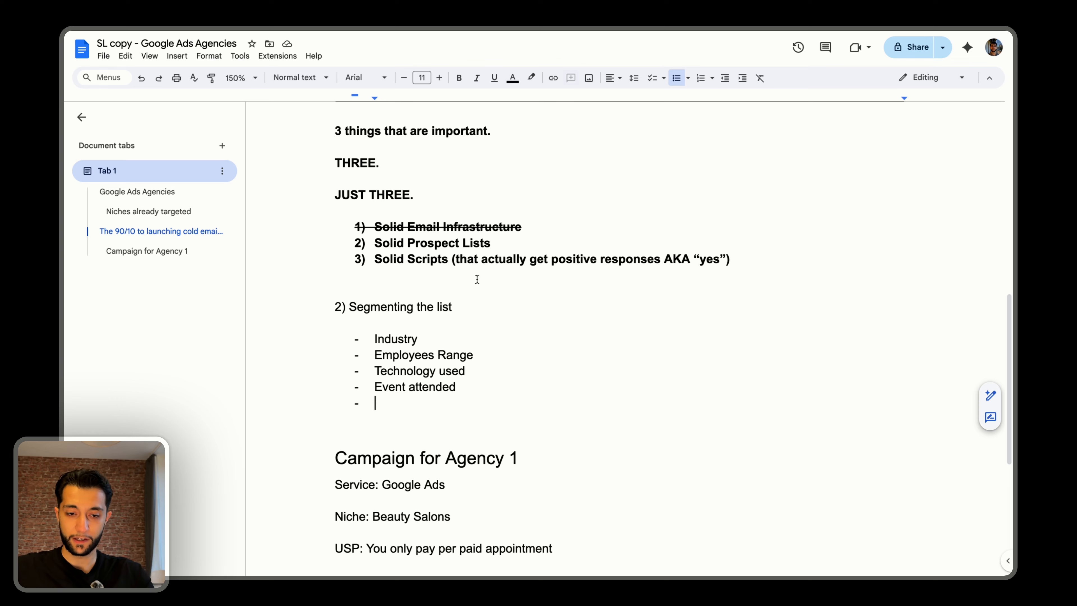
Review the service in the Campaign for Agency 1 section, highlighting "Google Ads".
scroll(473, 276, down, 4)
click(341, 329)
click(440, 330)
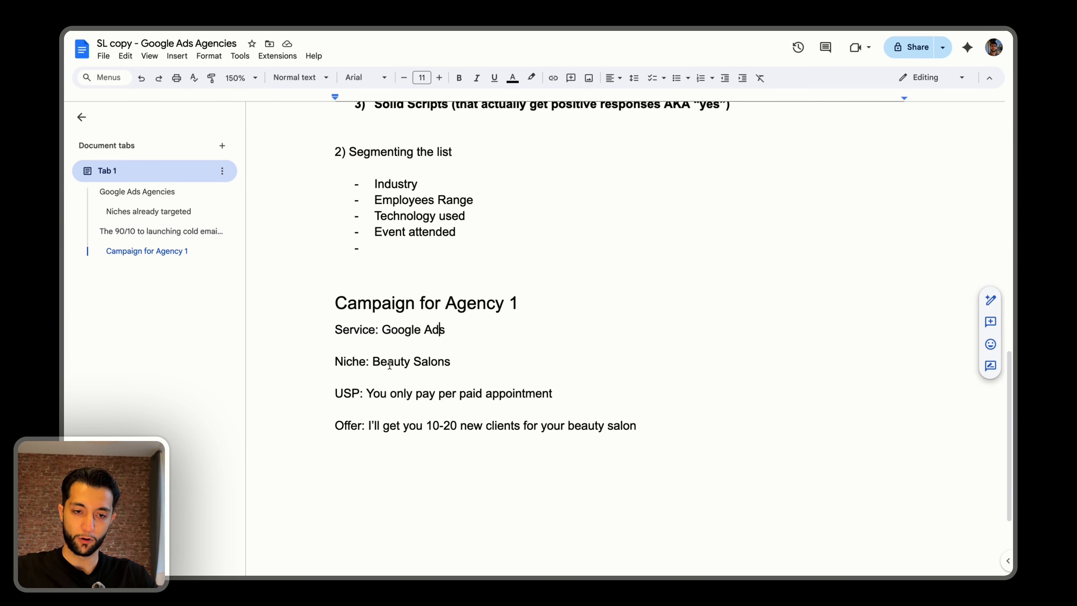
drag(382, 330, 452, 330)
Select "Beauty Salons" on the Niche line of the Campaign for Agency 1 section.
click(368, 361)
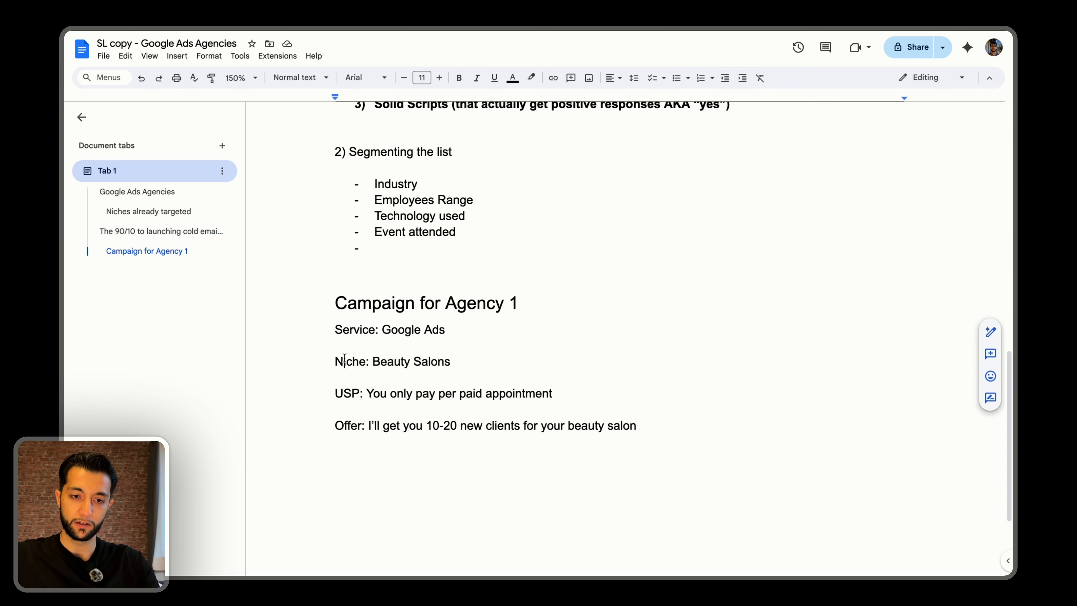
drag(343, 361, 436, 357)
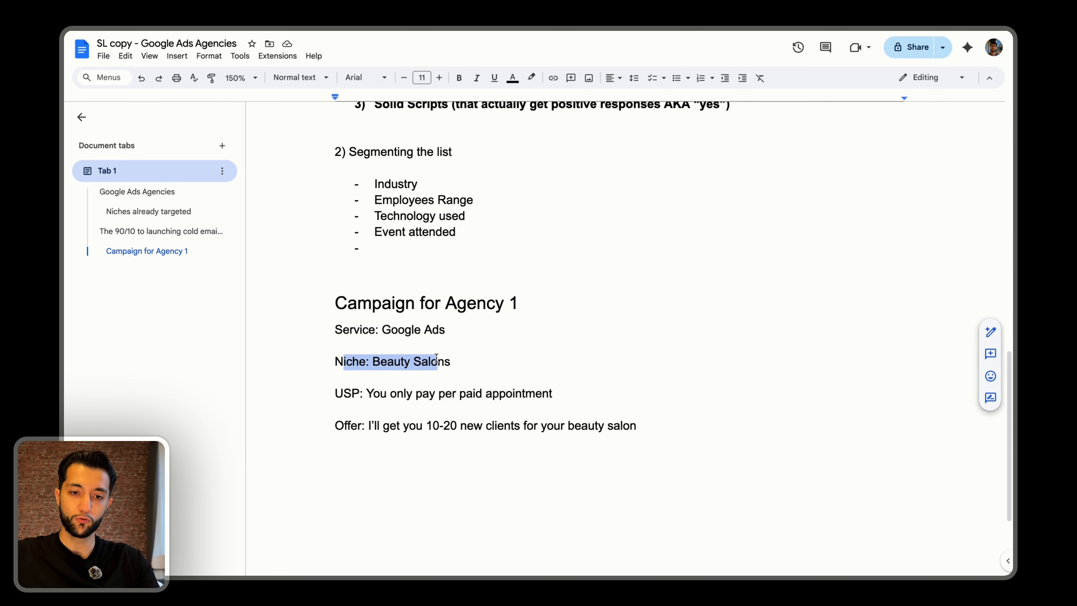
double_click(398, 362)
double_click(434, 362)
drag(414, 362, 387, 362)
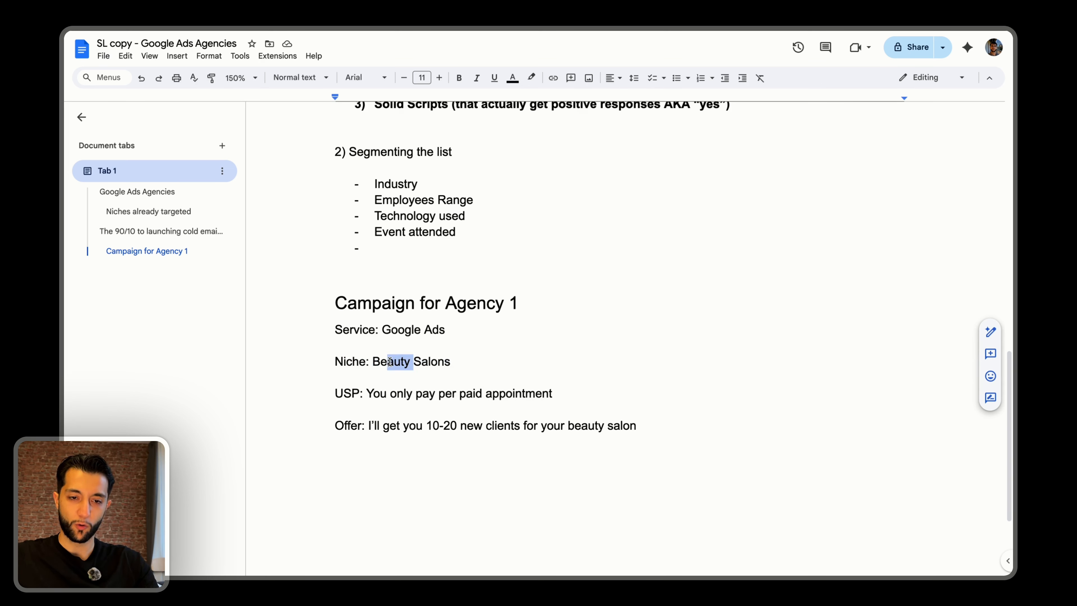
click(367, 361)
click(370, 361)
key(super+shift+Right)
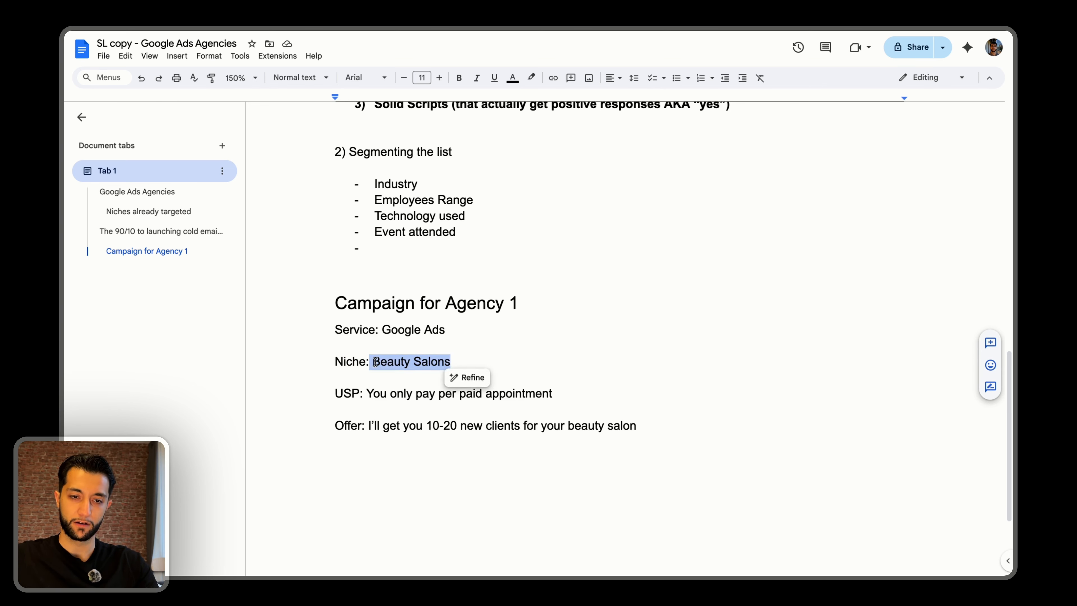
click(373, 361)
key(super+shift+Right)
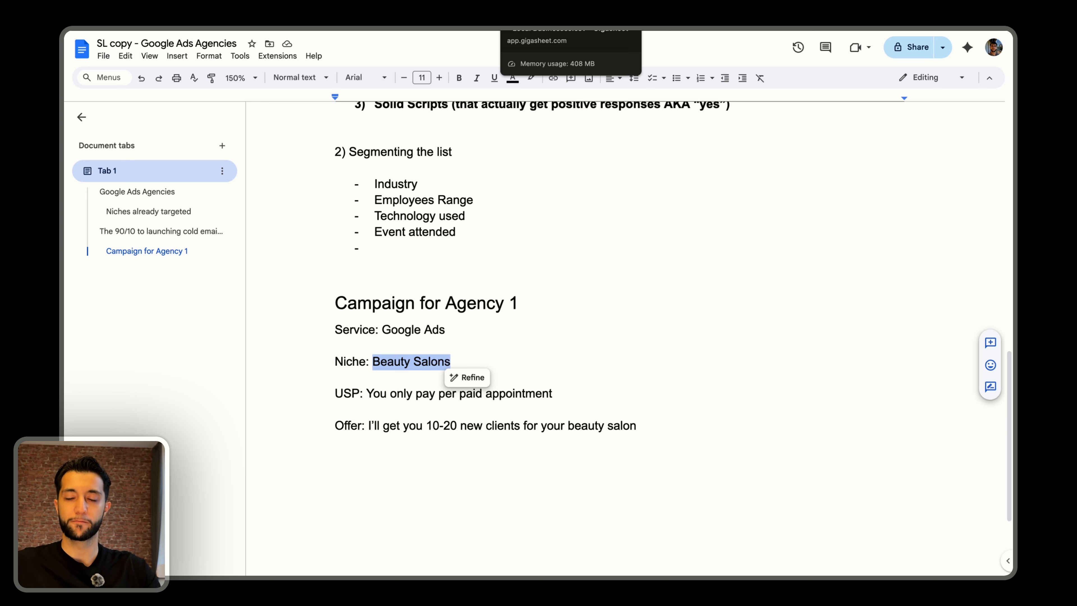
Switch to the Local Businesses sheet in Gigasheet and reset its filter, grouping and sorting.
click(535, 15)
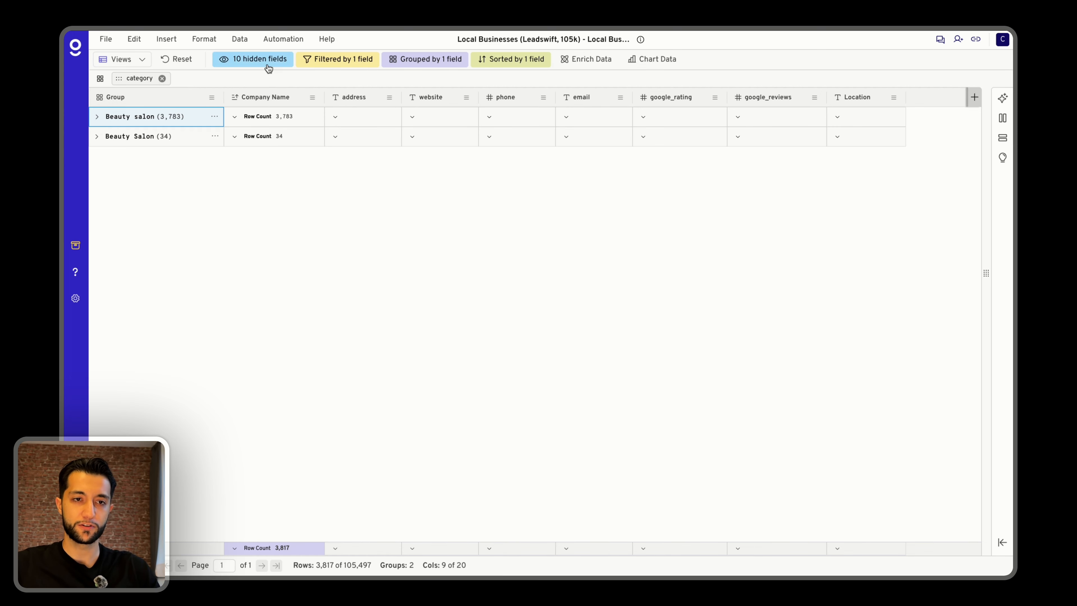
click(176, 59)
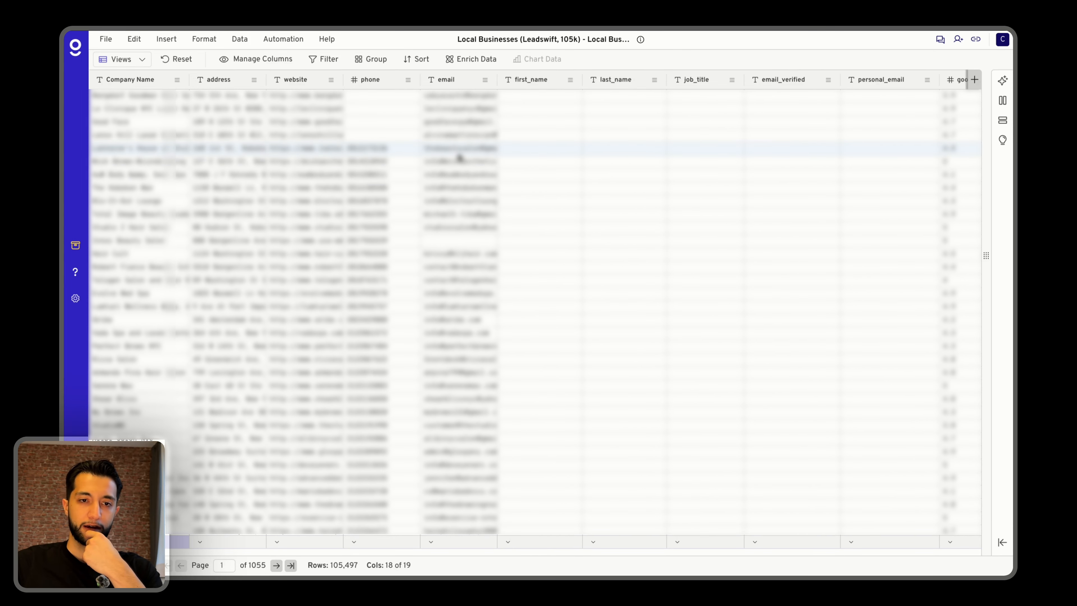
Open the ListKit app and the LeadSwift website in separate new browser tabs.
key(super+t)
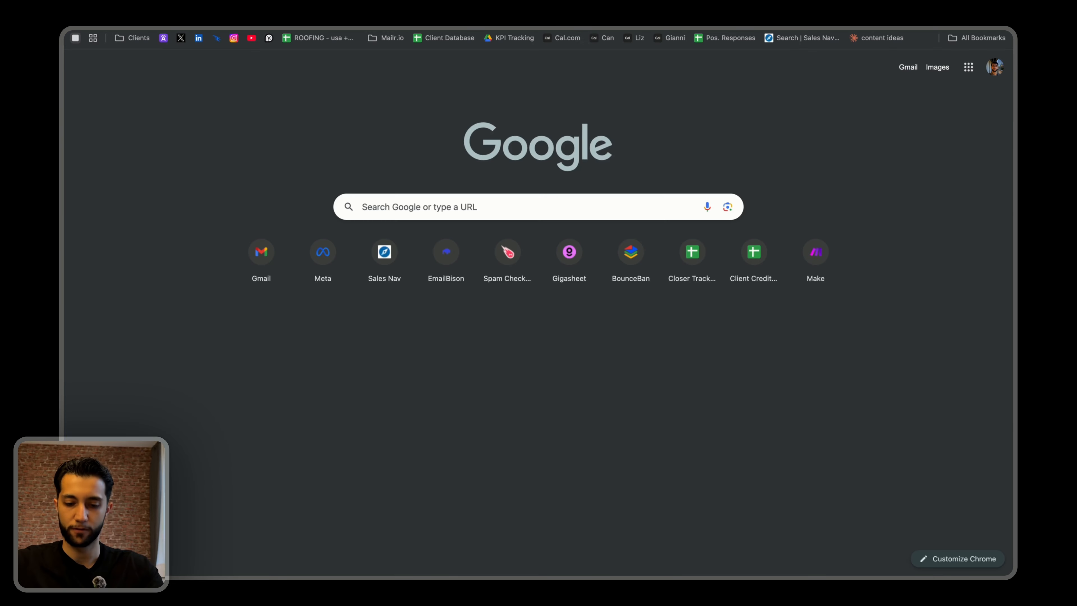
text(ls)
key(BackSpace)
text(istkit)
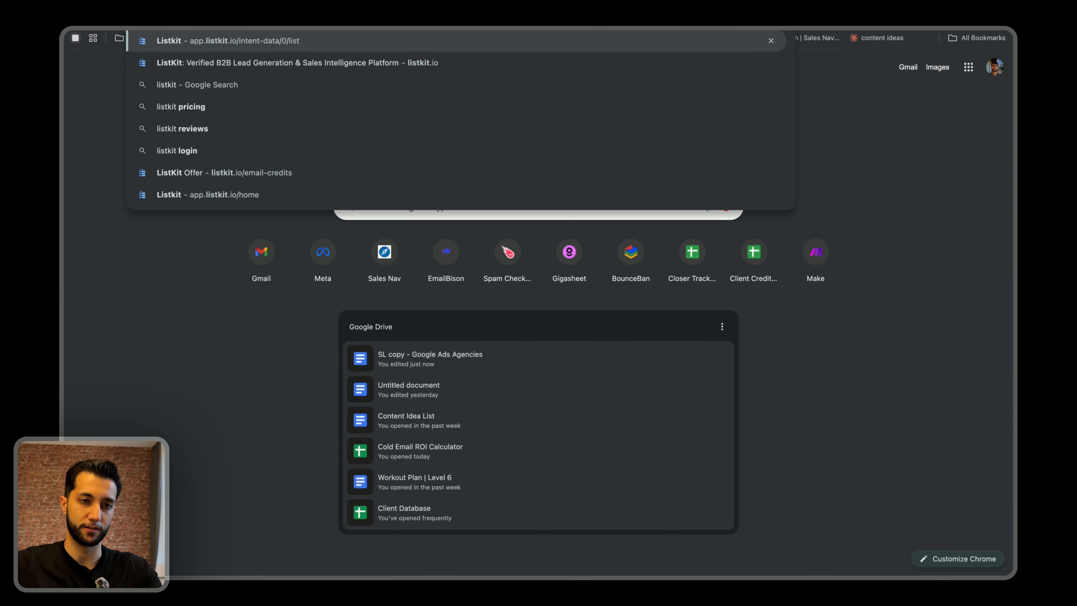
key(Return)
key(super+t)
text(leadswif)
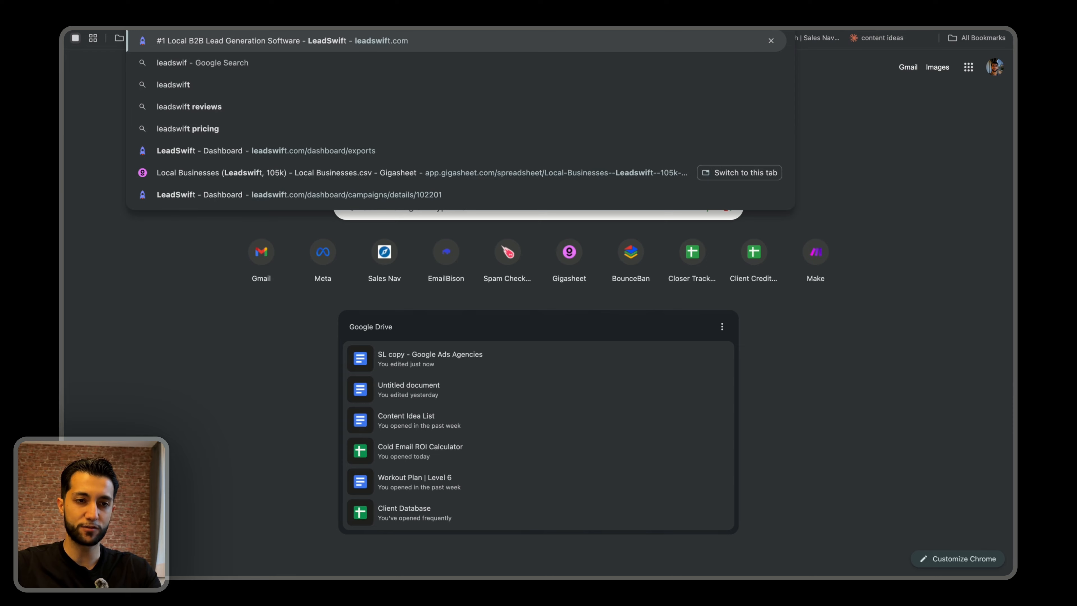
key(Return)
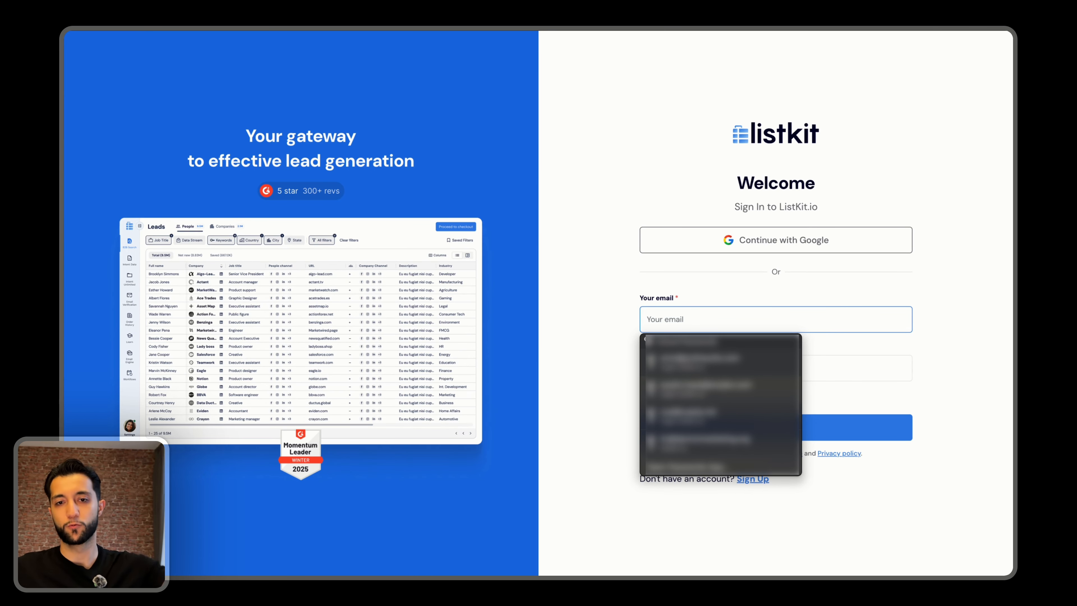
key(super+space)
text(ph)
key(BackSpace)
key(BackSpace)
key(BackSpace)
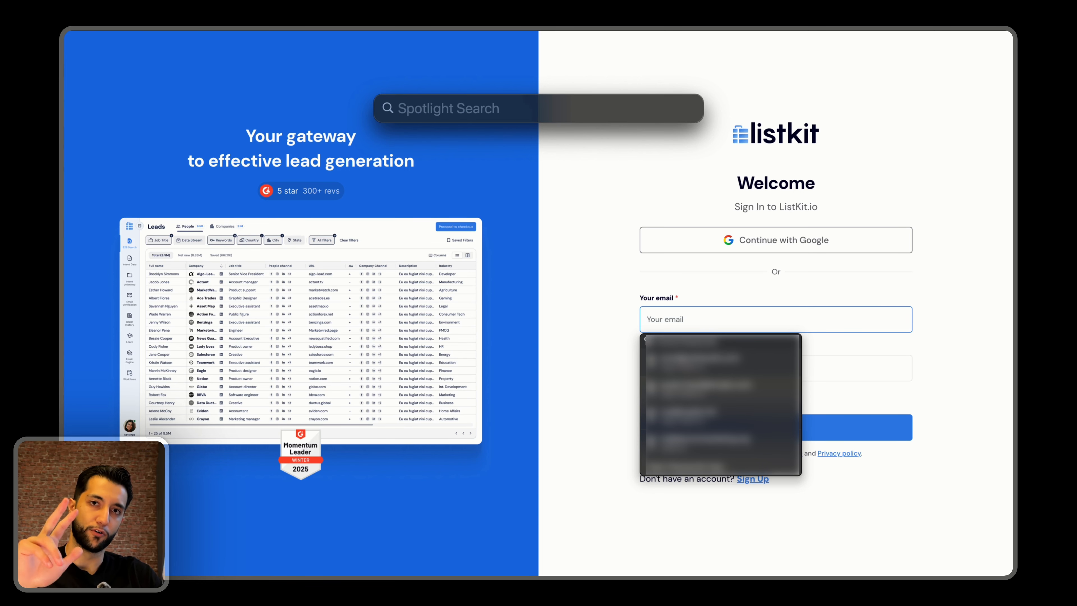
key(Escape)
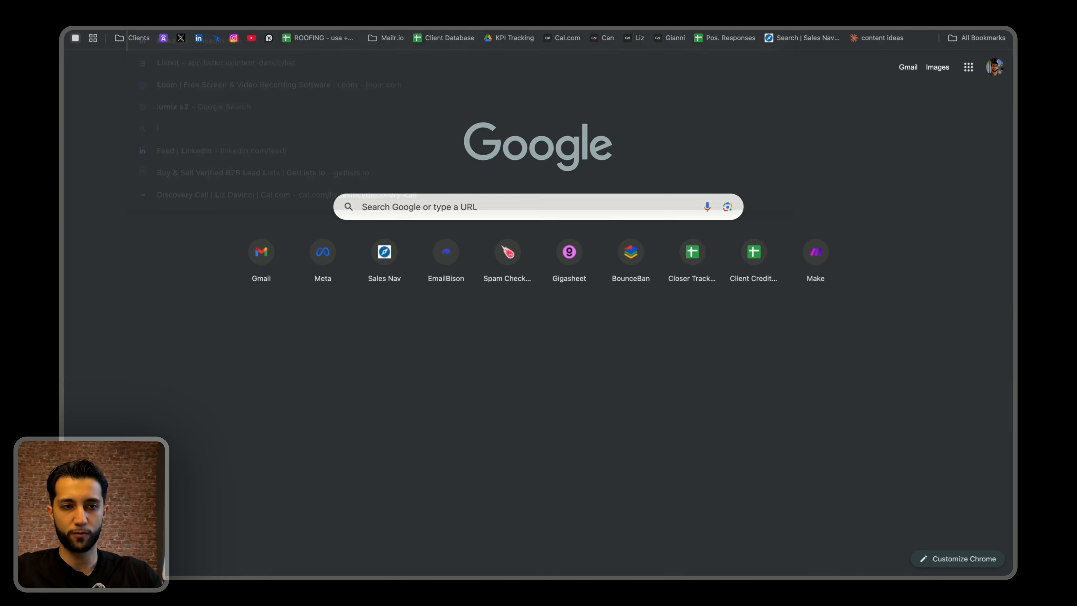
Open the LeadMagic website and look over its homepage.
text(leadmagic.io)
key(Return)
drag(438, 148, 461, 203)
click(460, 203)
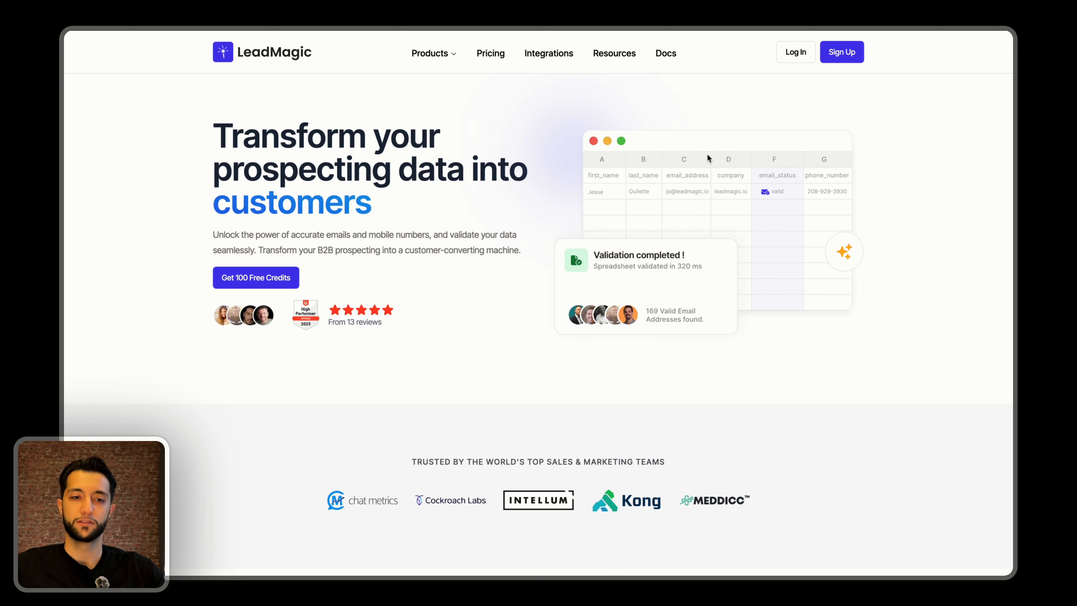
scroll(707, 158, down, 6)
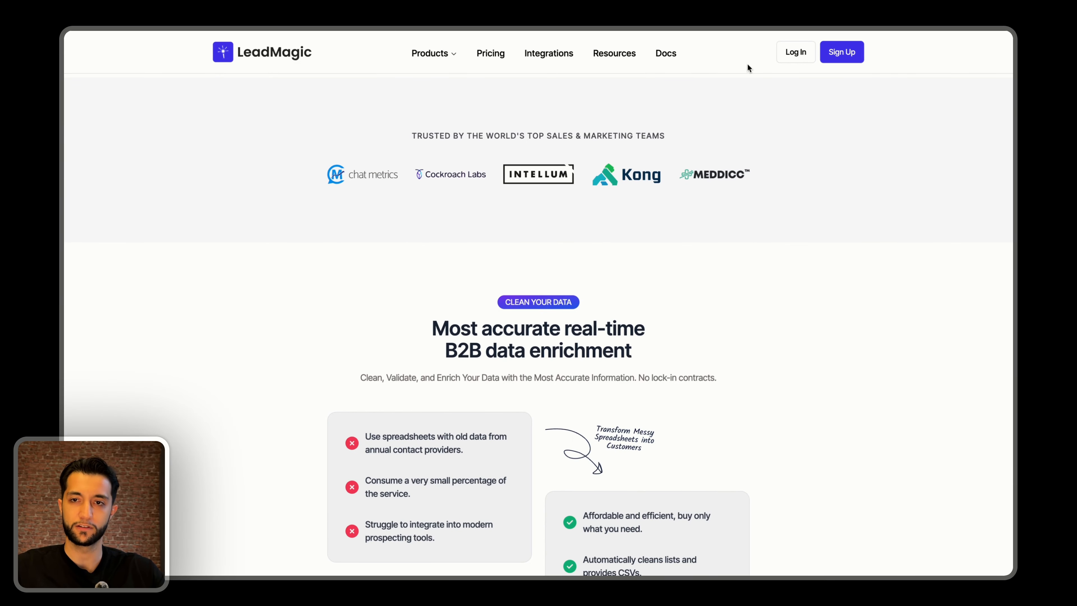
scroll(765, 85, up, 6)
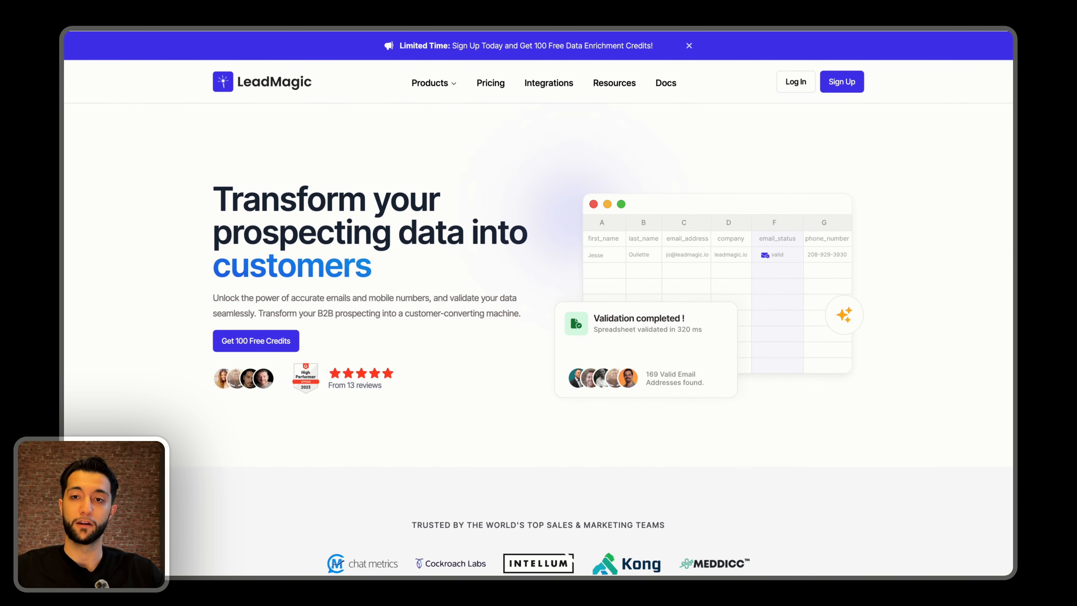
Revisit the open LeadSwift and ListKit pages and return to the Local Businesses sheet.
click(796, 8)
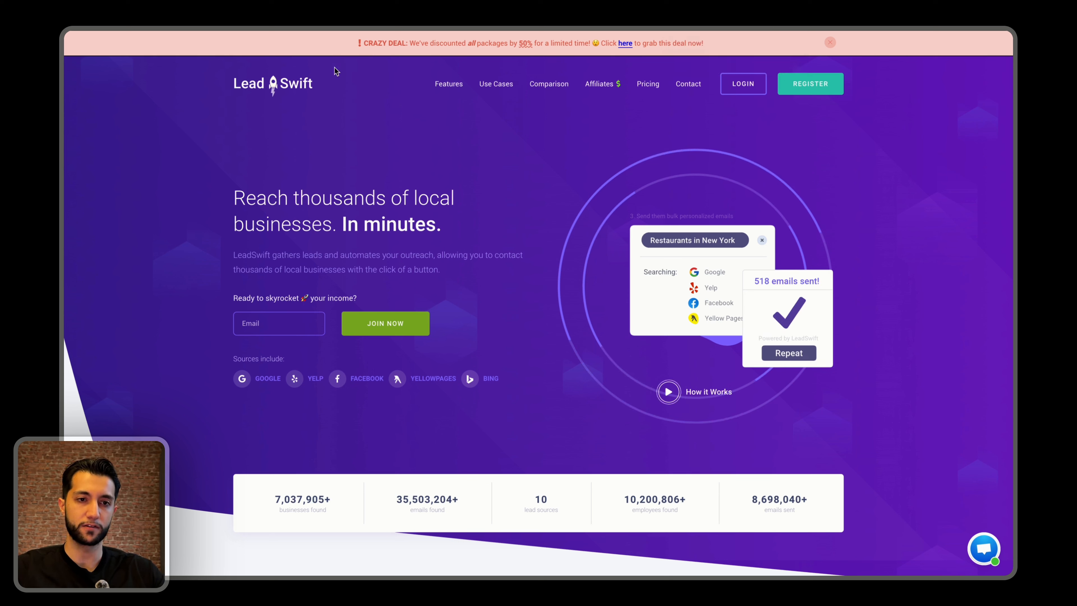
click(738, 9)
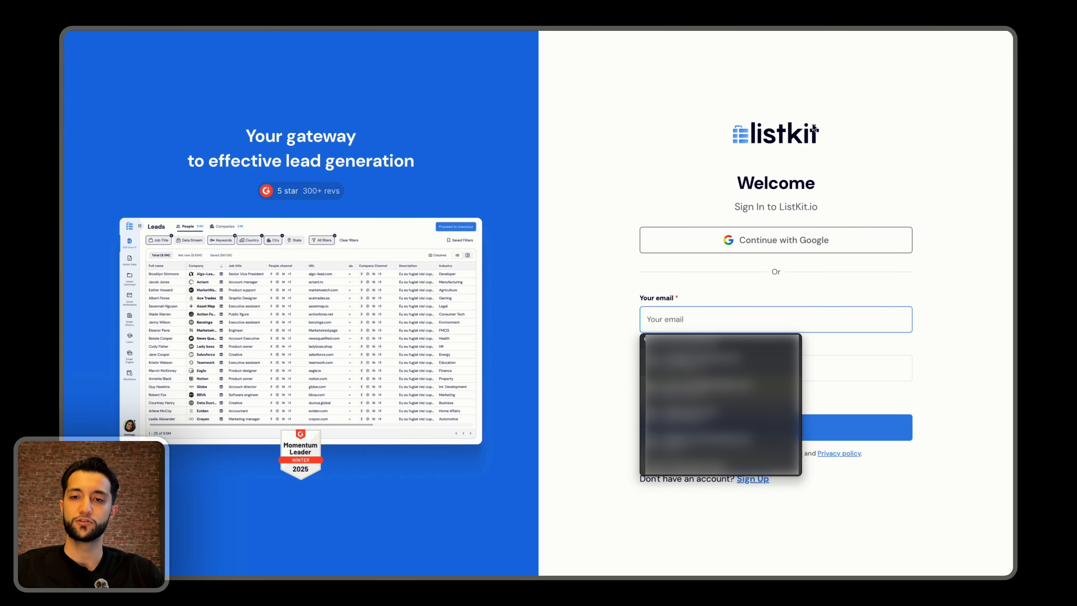
click(763, 123)
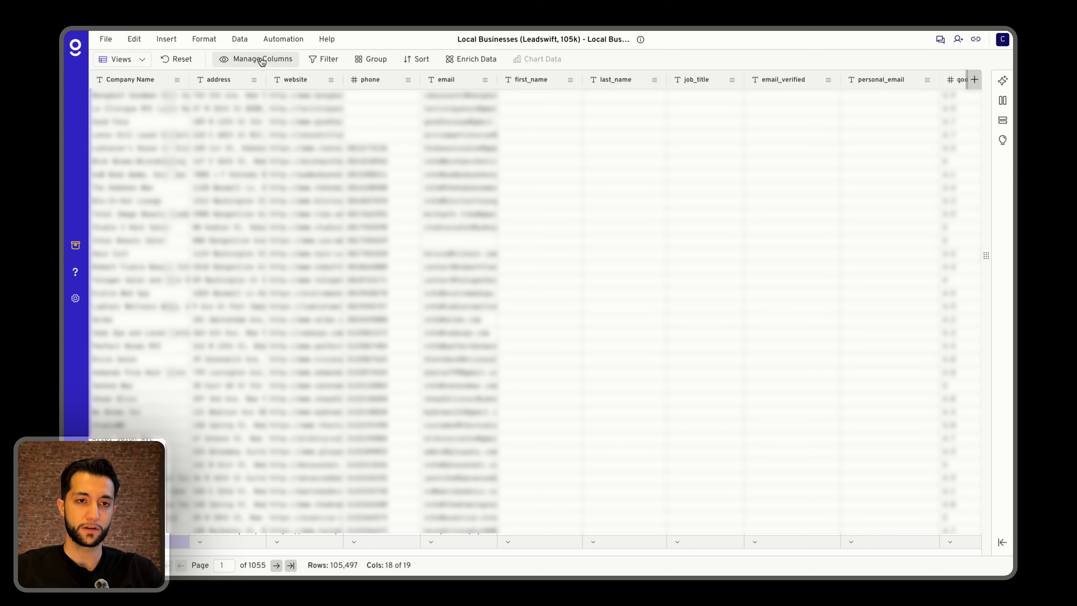
Start a row filter on the email column with the operator "Does not contain".
click(327, 58)
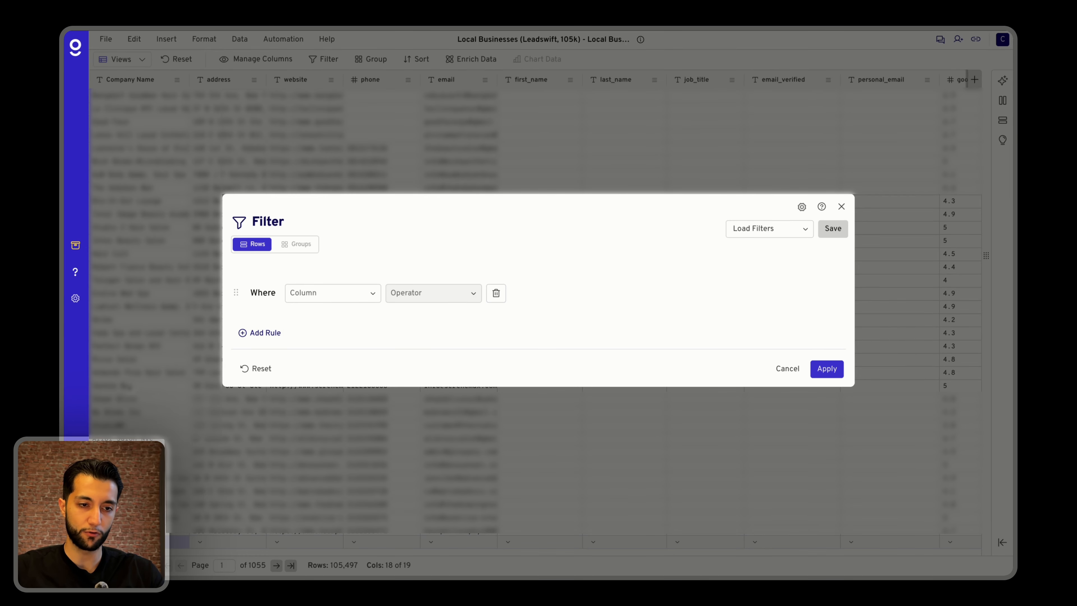
click(333, 292)
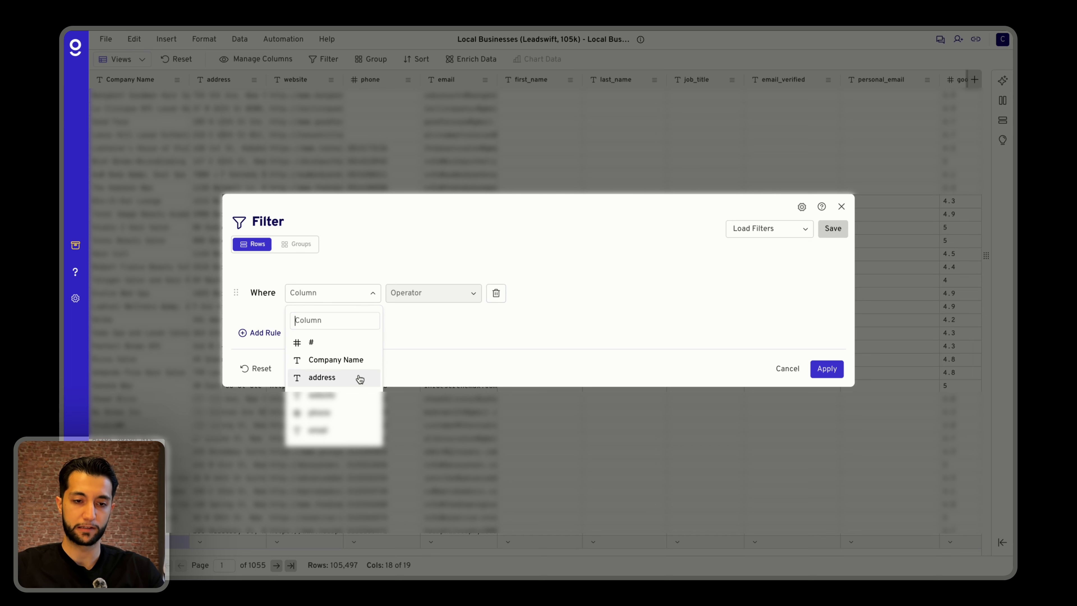
scroll(356, 378, down, 1)
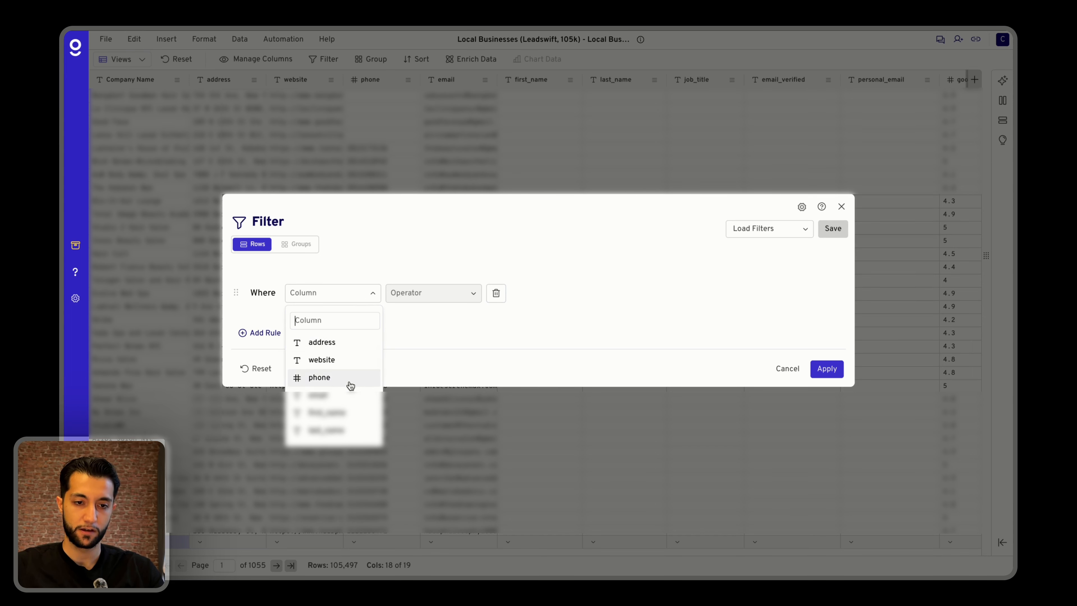
scroll(350, 386, down, 1)
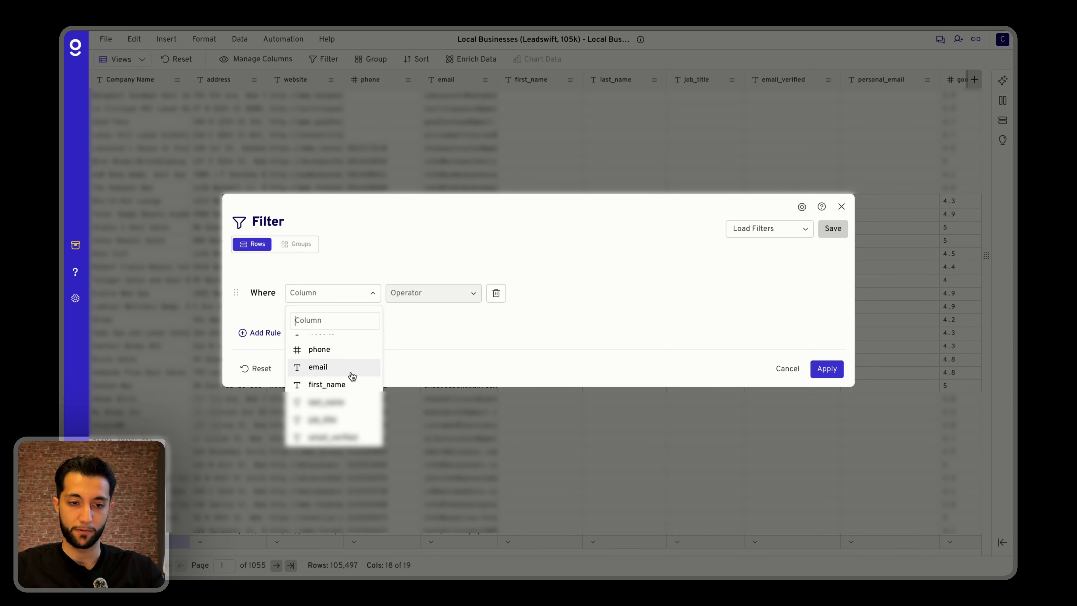
scroll(352, 373, up, 3)
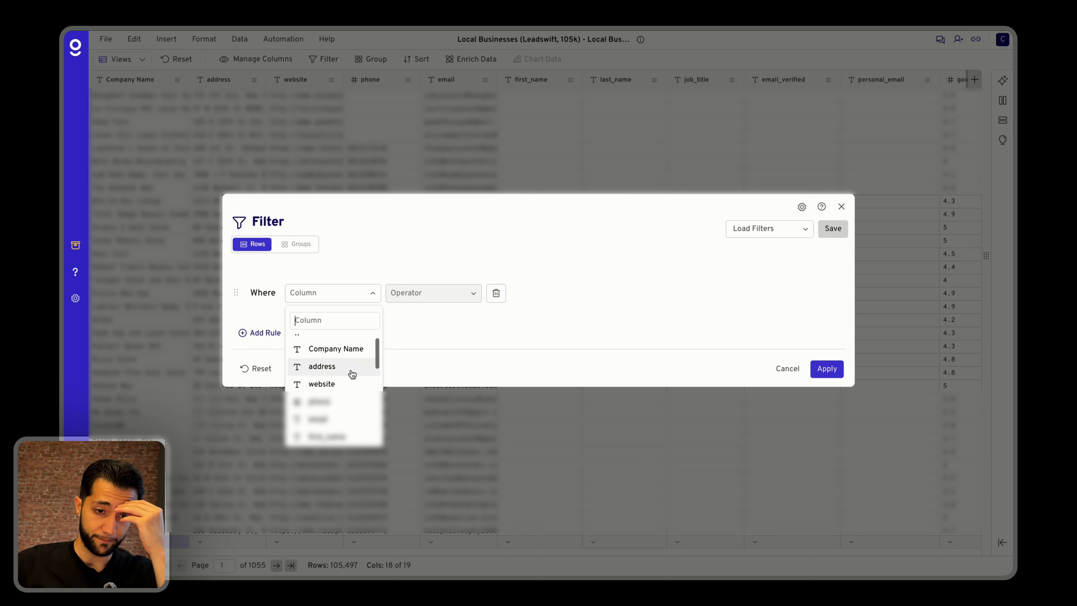
scroll(351, 373, down, 5)
scroll(348, 384, up, 4)
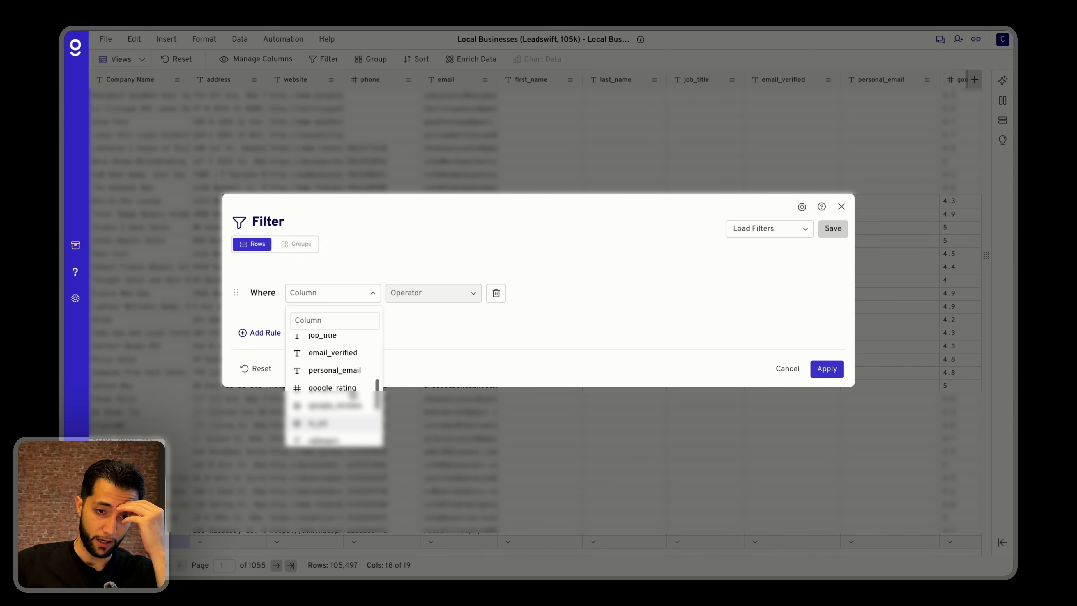
click(339, 376)
click(406, 293)
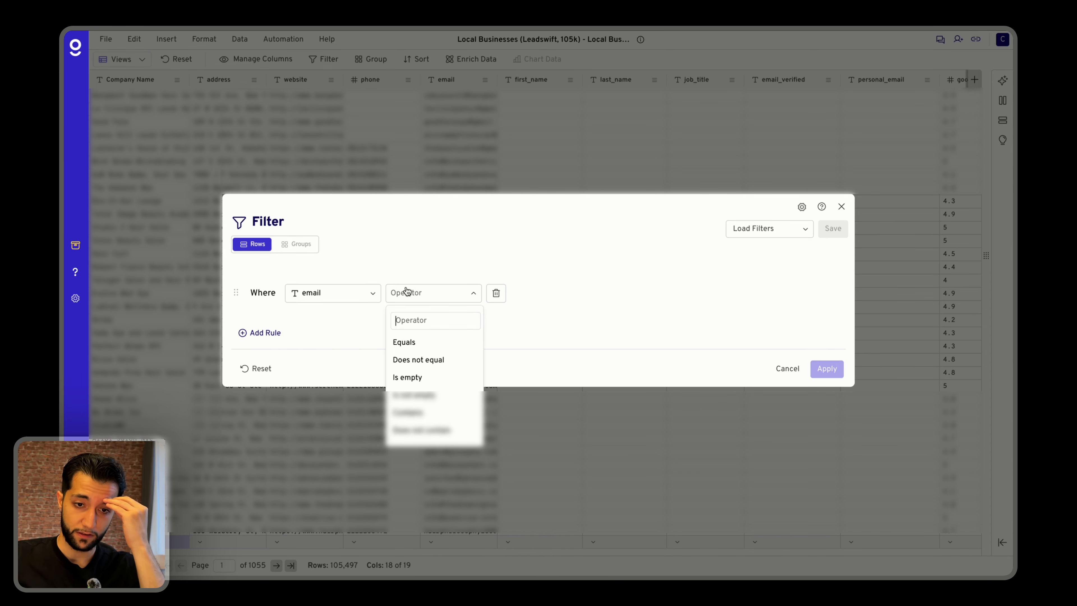
scroll(425, 368, down, 1)
click(424, 416)
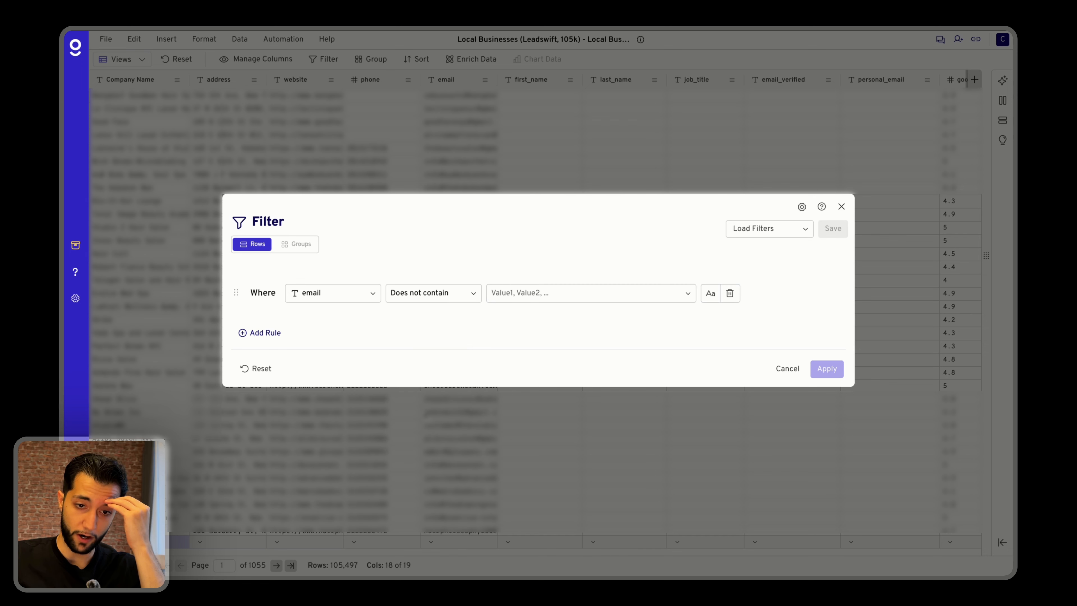
Add "gmail", "yahoo" and "mail.com" as excluded values of the email filter rule.
click(522, 293)
text(gmail)
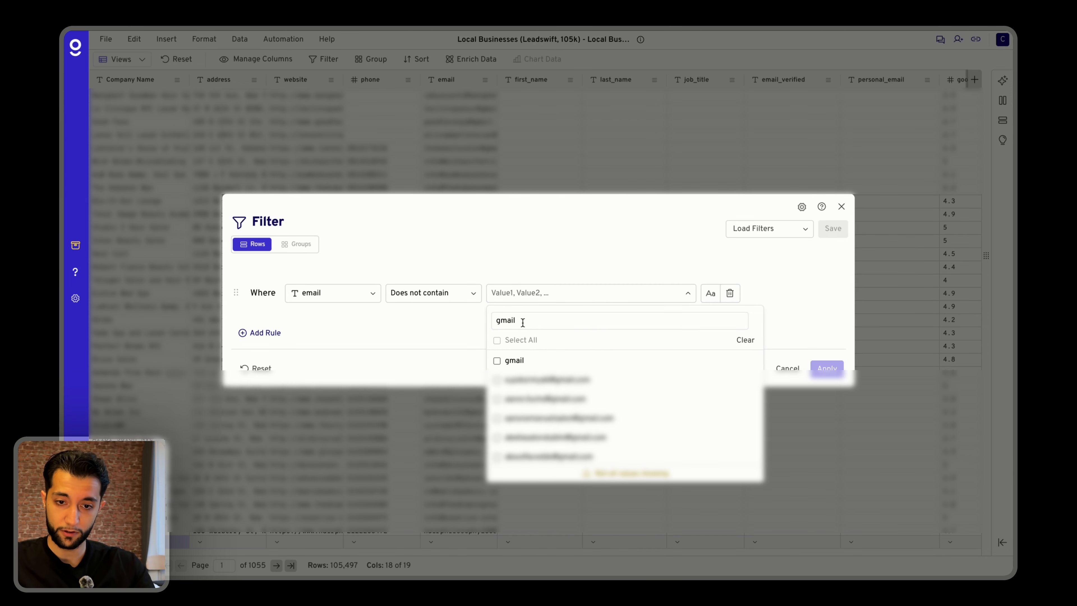
click(496, 360)
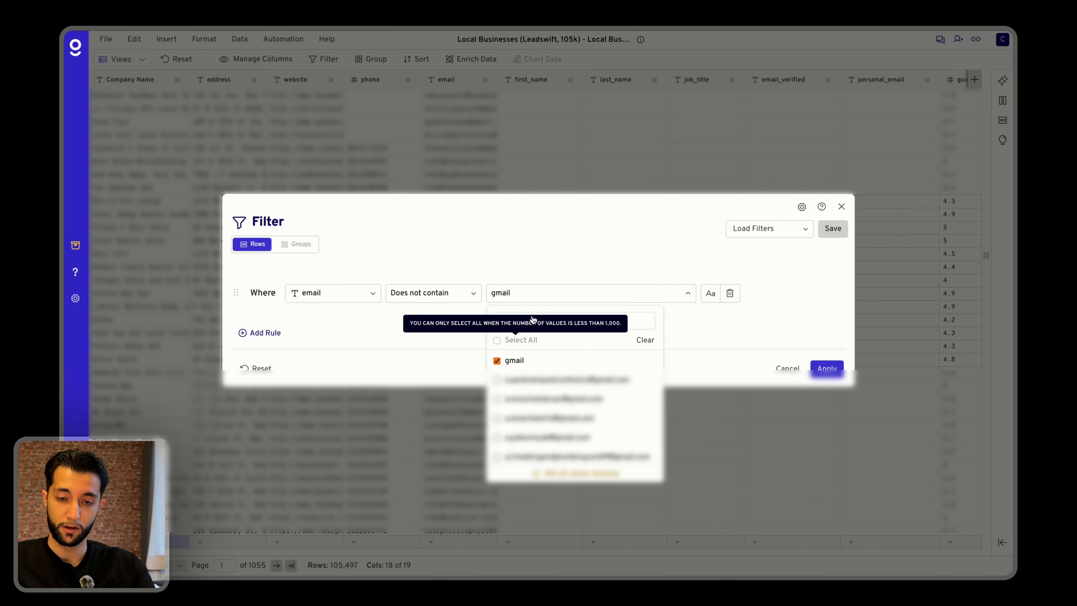
key(BackSpace)
key(BackSpace)
key(BackSpace)
key(BackSpace)
key(BackSpace)
text(yahoo)
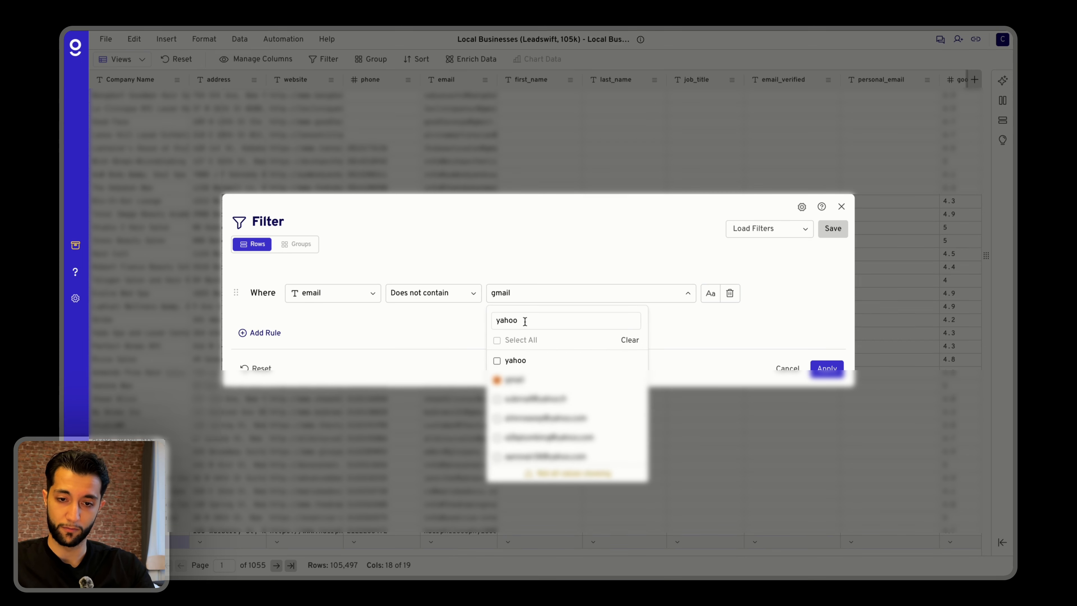
click(497, 360)
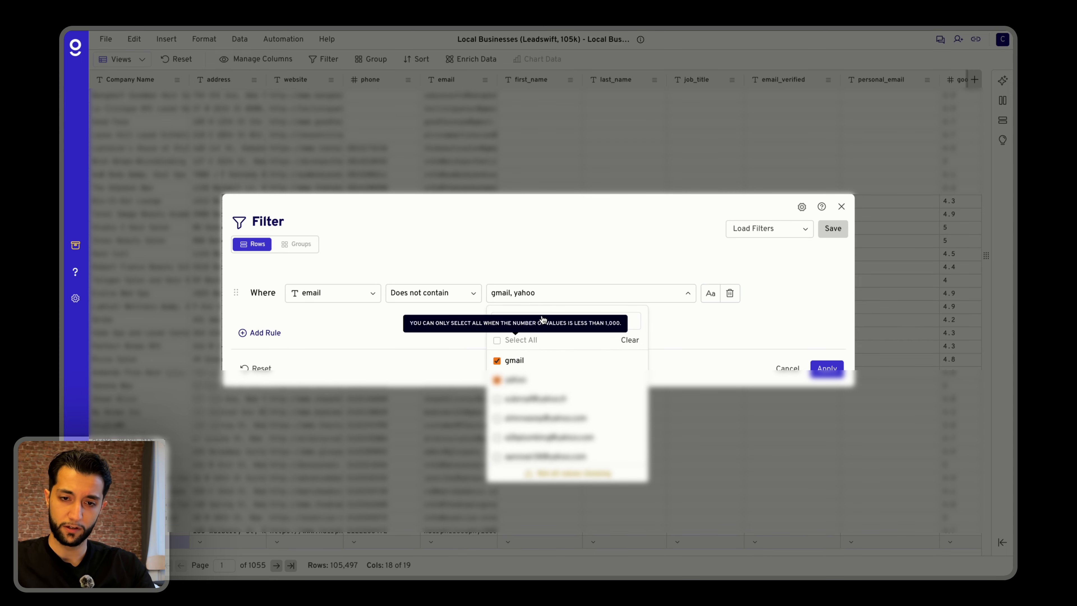
key(BackSpace)
key(BackSpace)
key(BackSpace)
key(BackSpace)
key(BackSpace)
text(mail.com)
key(Return)
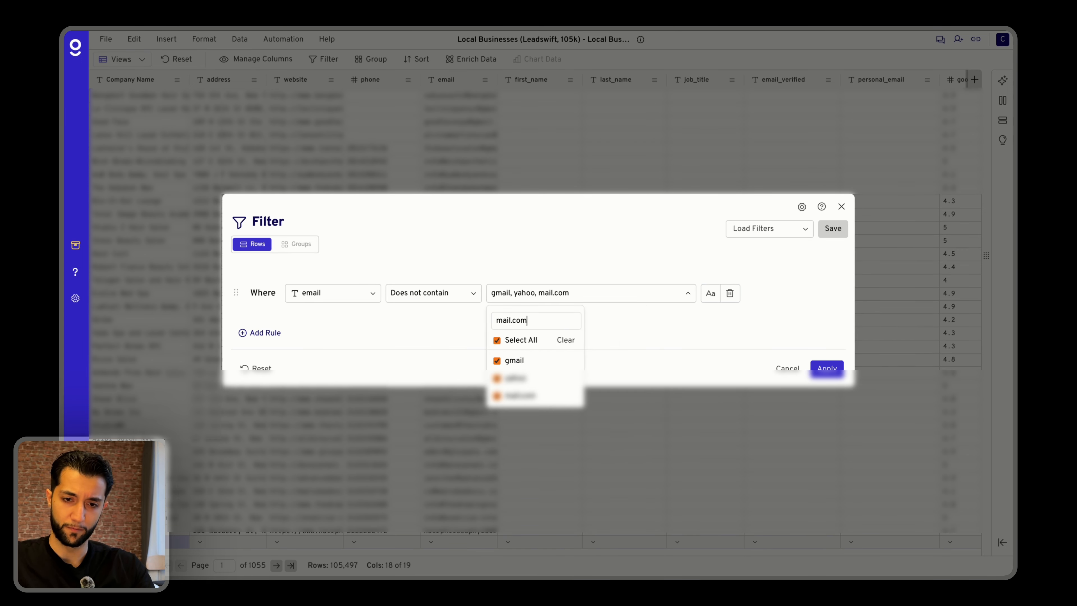
Add "gmx", "aol", "icloud" and the misspelling "icould" to the email rule's excluded values.
text(gmx)
key(Return)
text(ao)
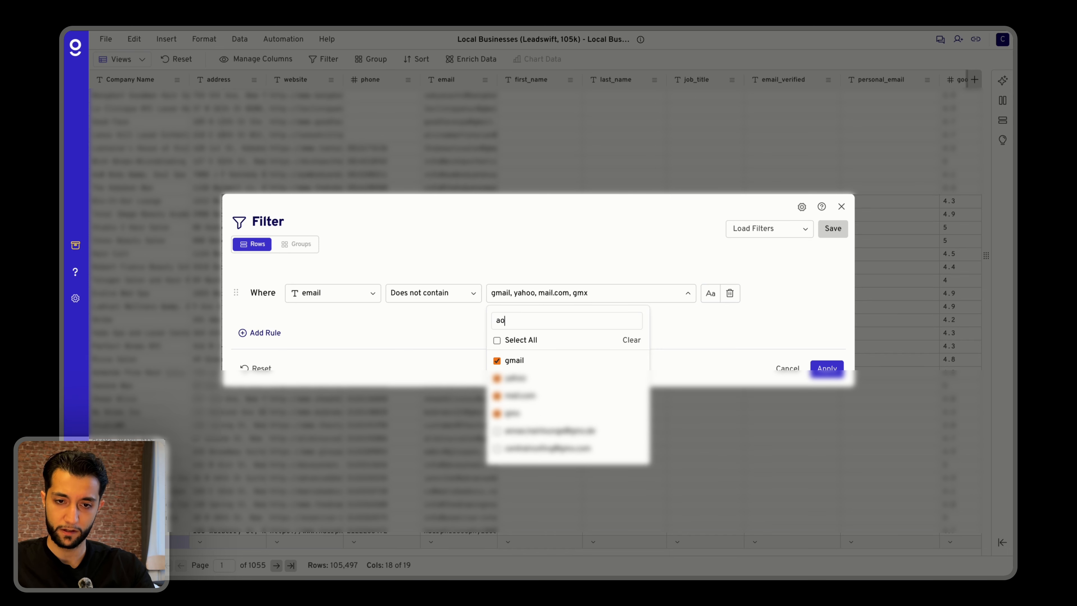
text(l)
key(Return)
text(icloud)
key(Return)
text(icould)
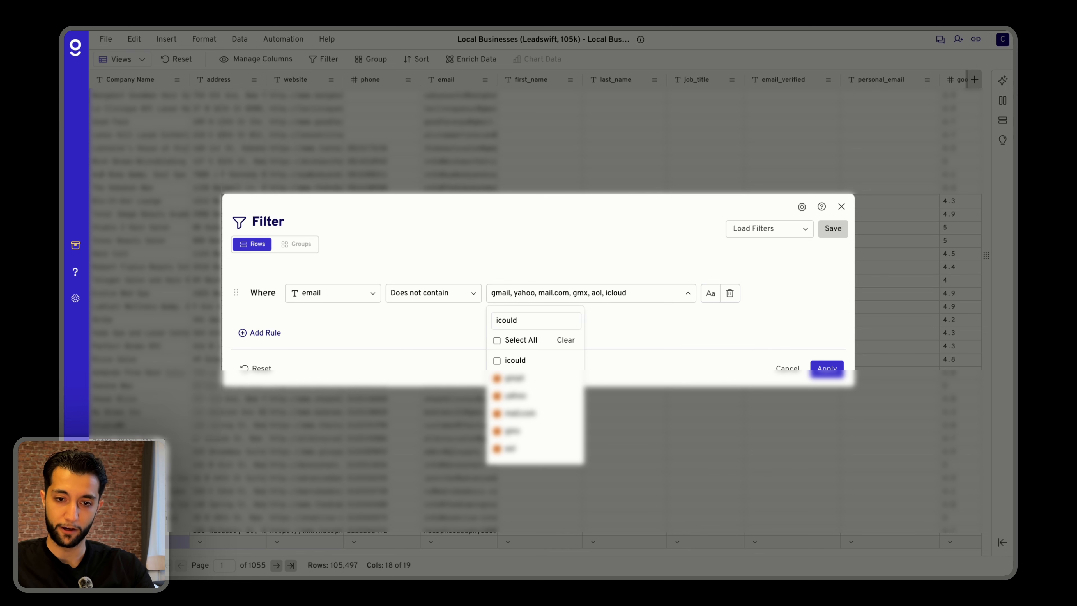
key(Return)
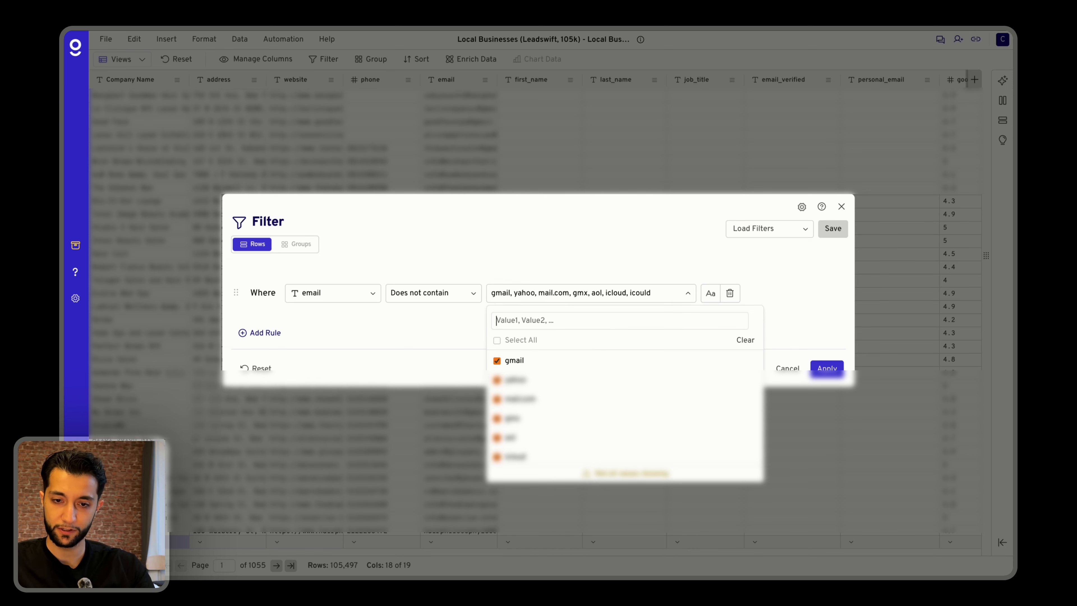
Add "outlook" and "zoho" to the excluded email values and apply the filter to the sheet.
text(outloo)
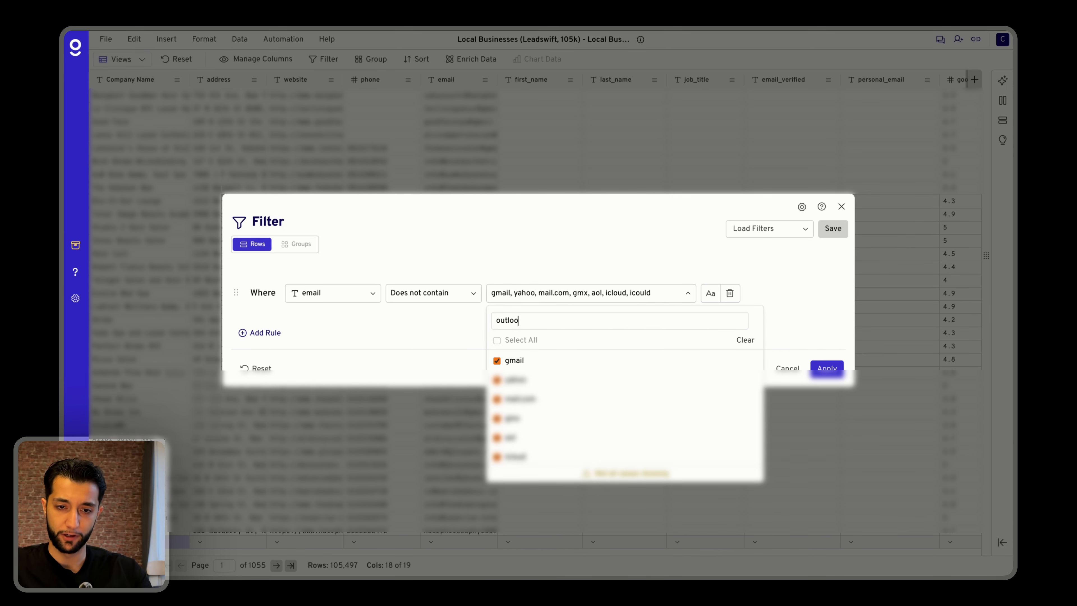
text(k)
key(Return)
text(zoho)
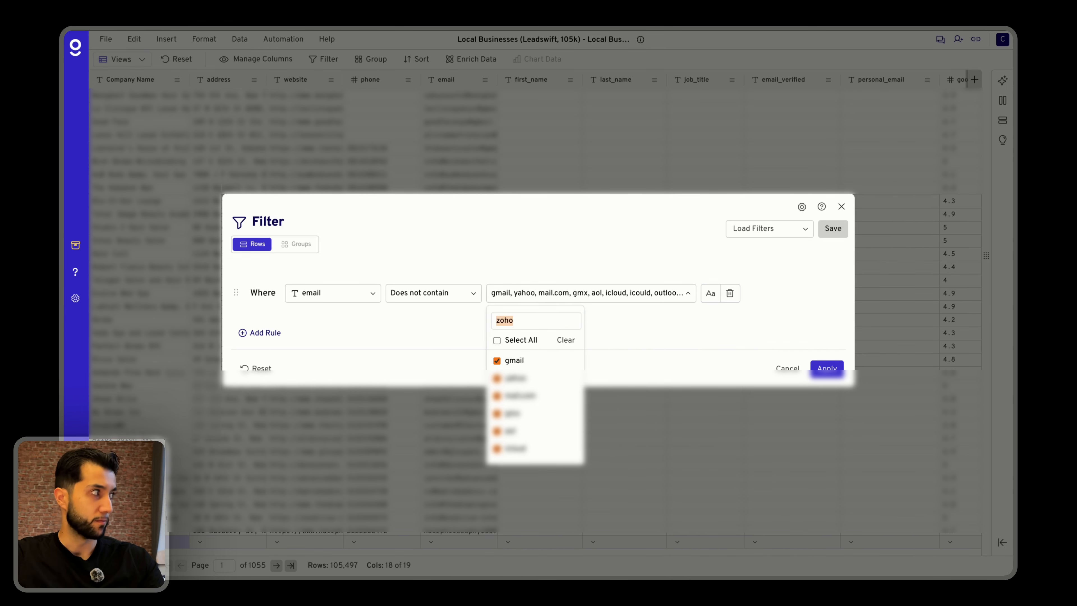
key(Return)
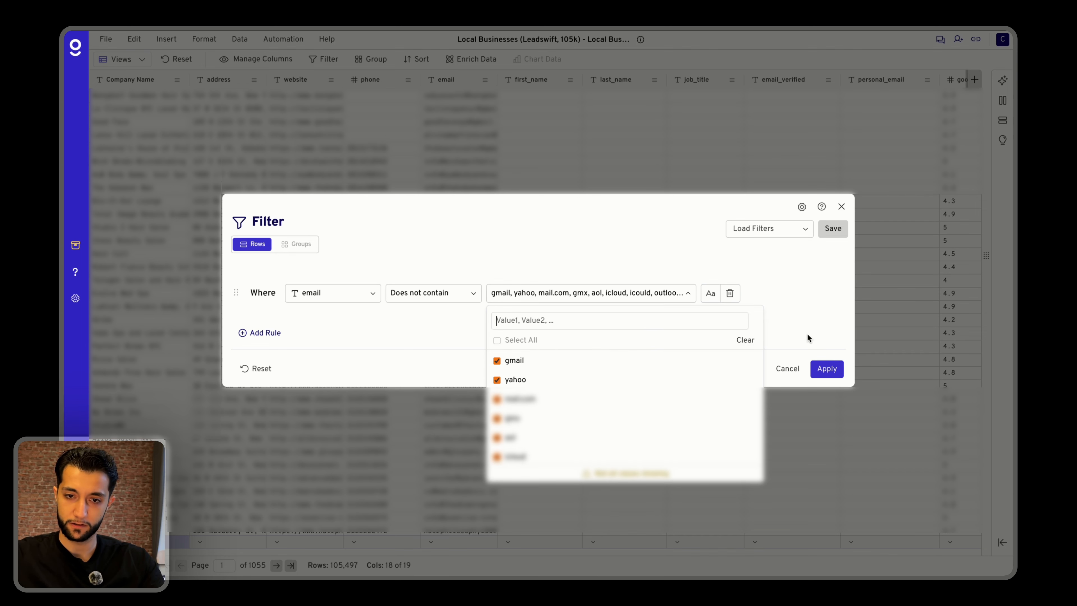
click(650, 297)
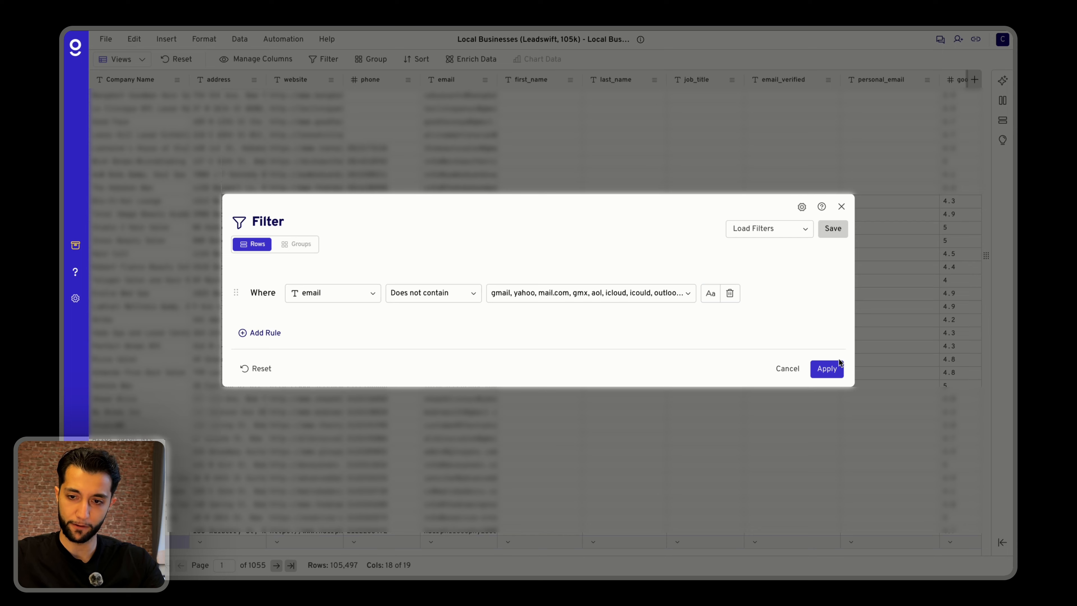
click(830, 372)
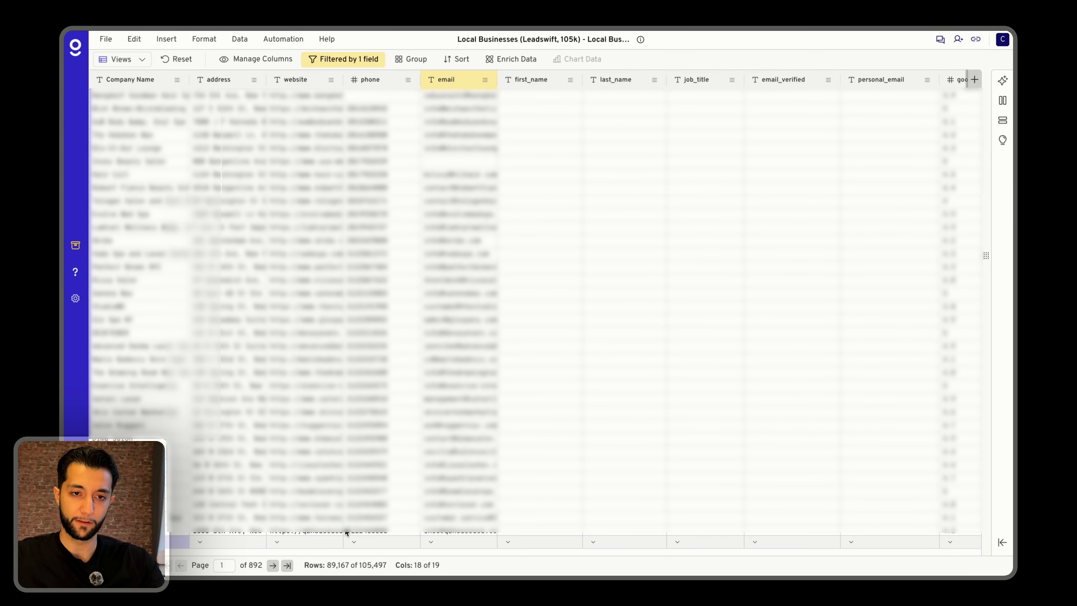
Add a second rule to the row filter on the google_reviews column.
click(337, 61)
click(337, 306)
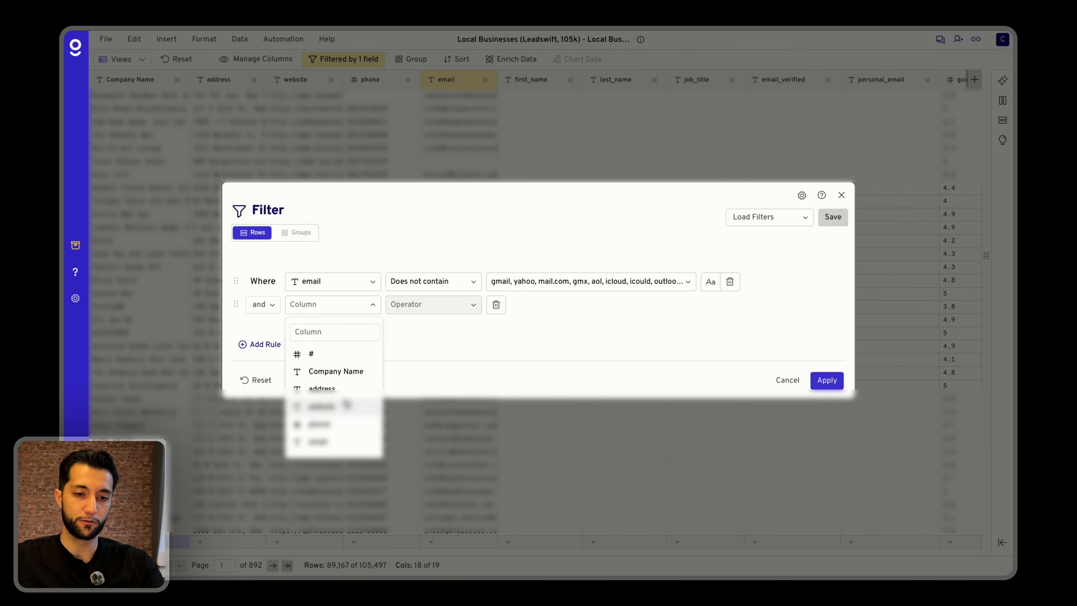
scroll(343, 401, down, 5)
scroll(344, 395, down, 3)
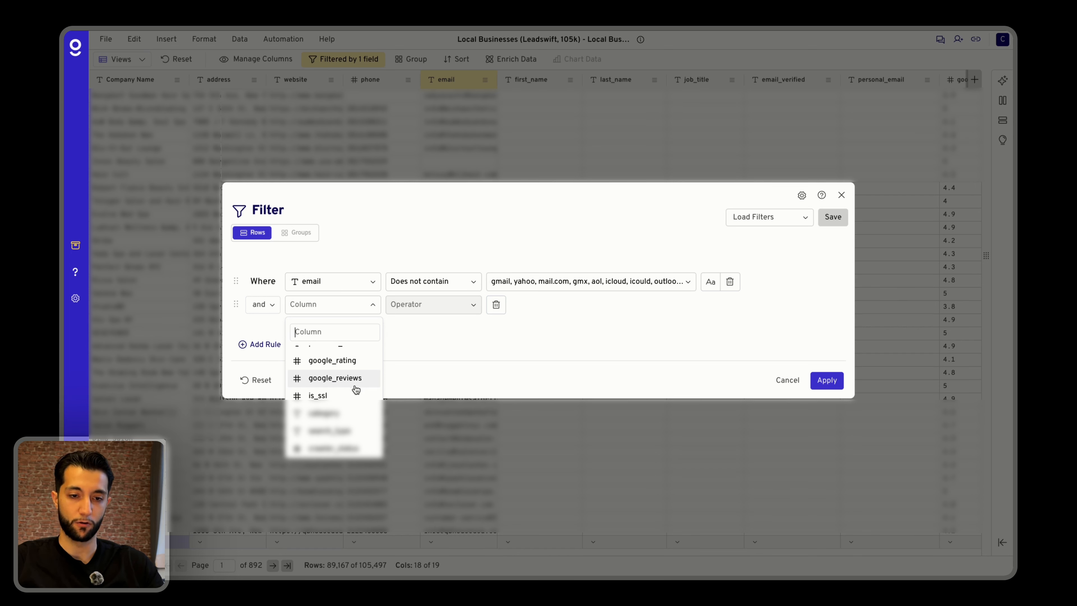
click(355, 387)
Set the google_reviews rule to "Greater than" 5 and apply the filter.
click(408, 305)
scroll(428, 344, down, 3)
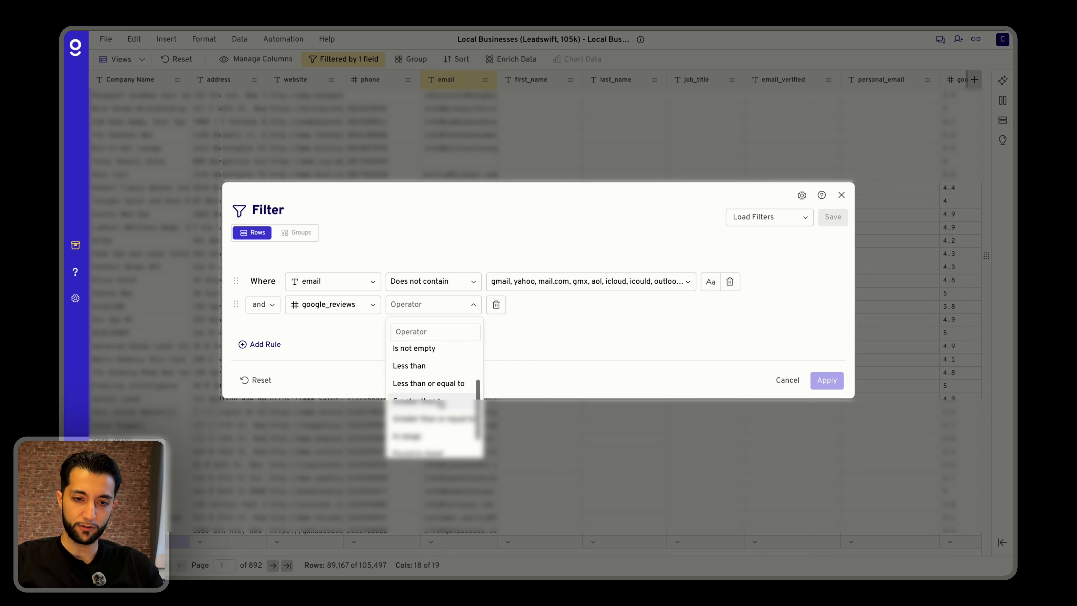
scroll(441, 390, up, 3)
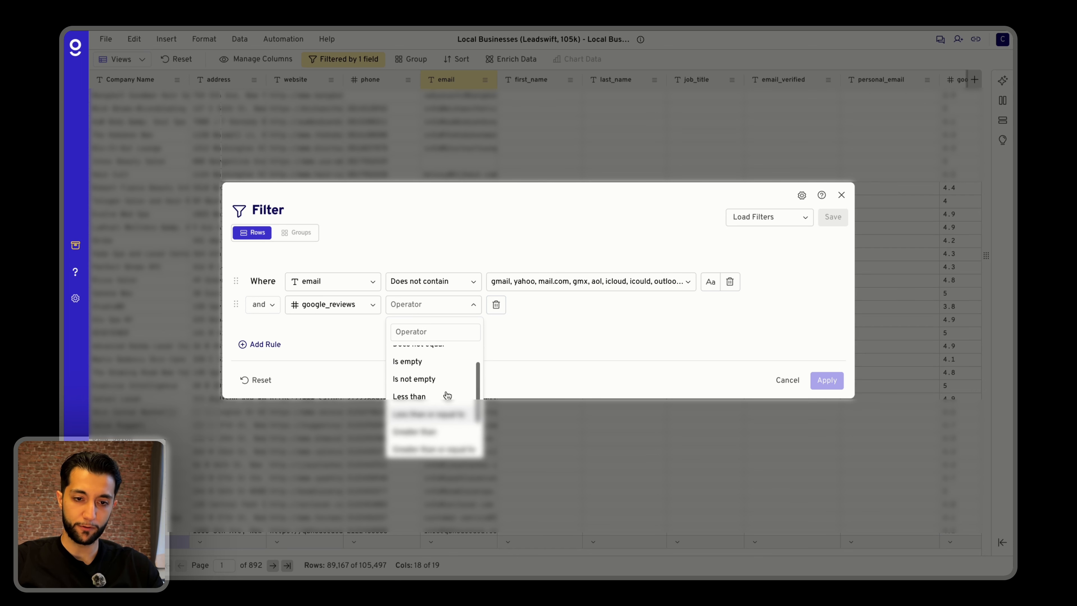
scroll(433, 385, down, 3)
click(432, 404)
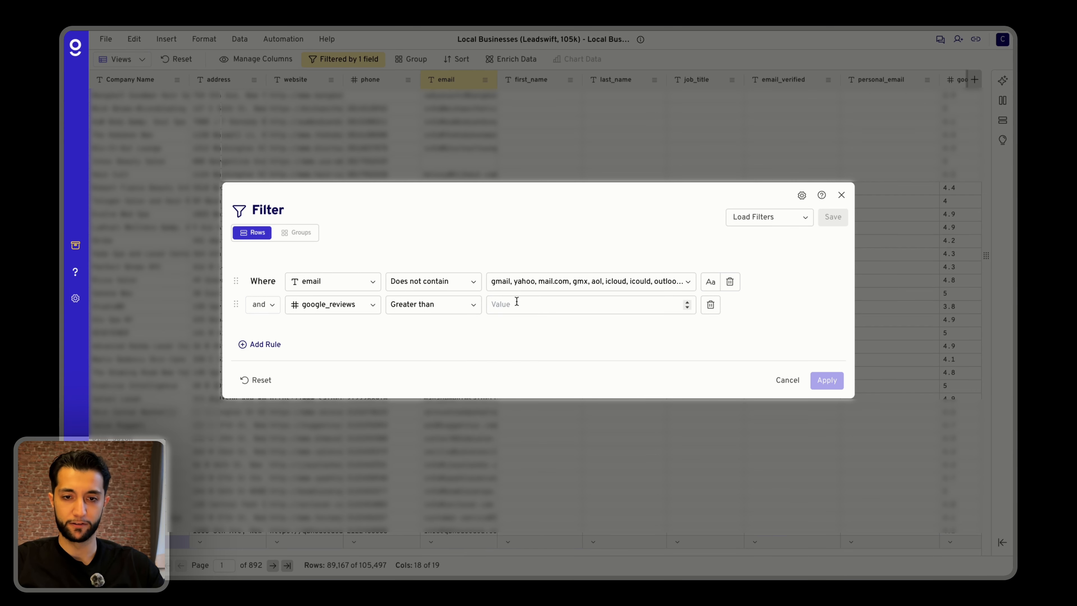
text(4)
key(Return)
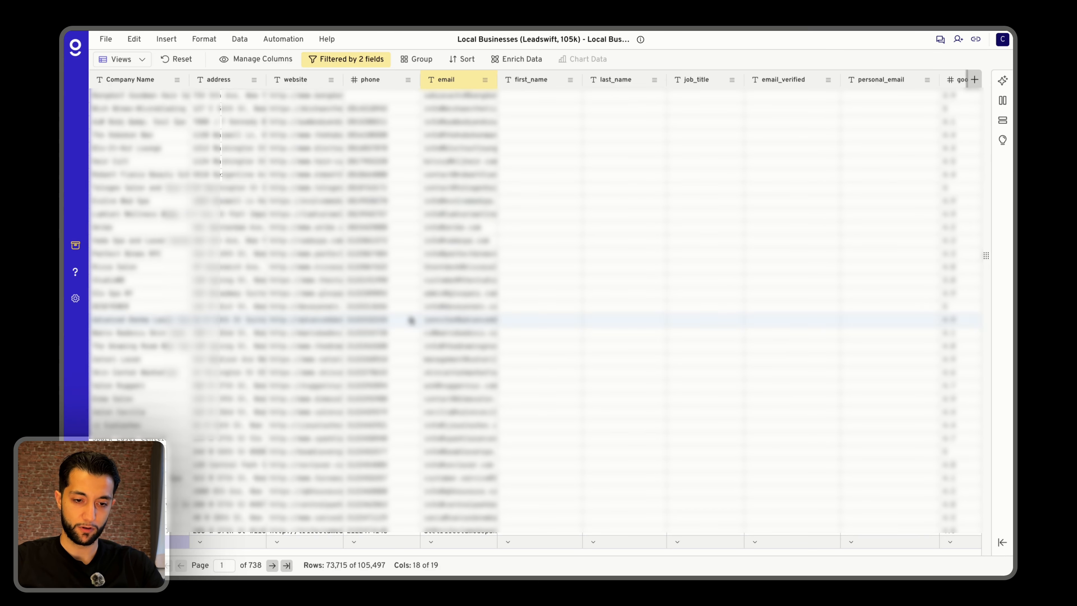
Set the google_reviews rule's threshold to 10 and reapply the filter.
click(345, 62)
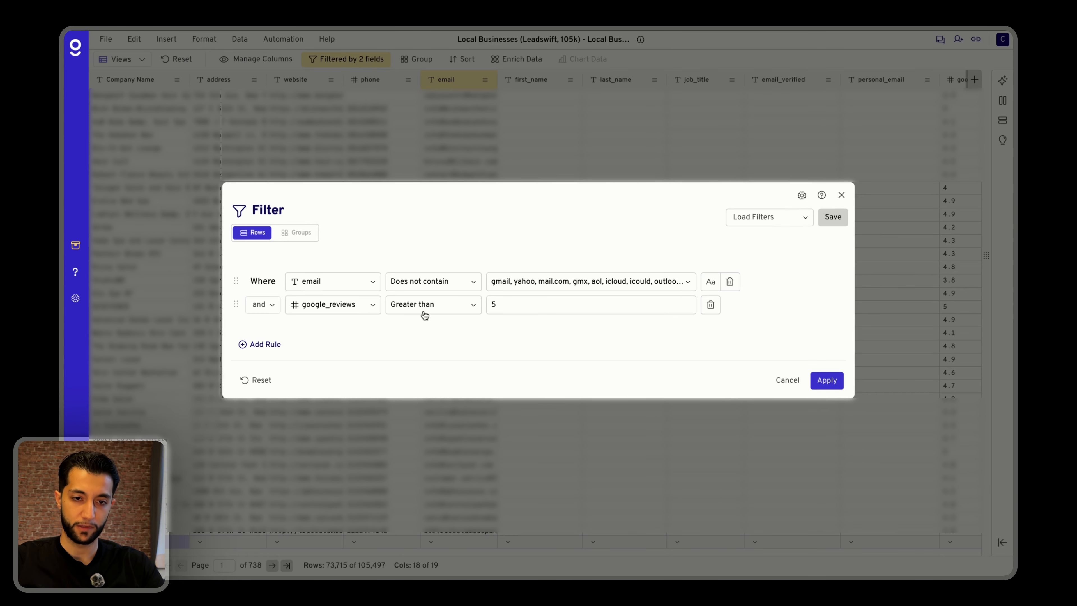
key(BackSpace)
text(10)
key(Return)
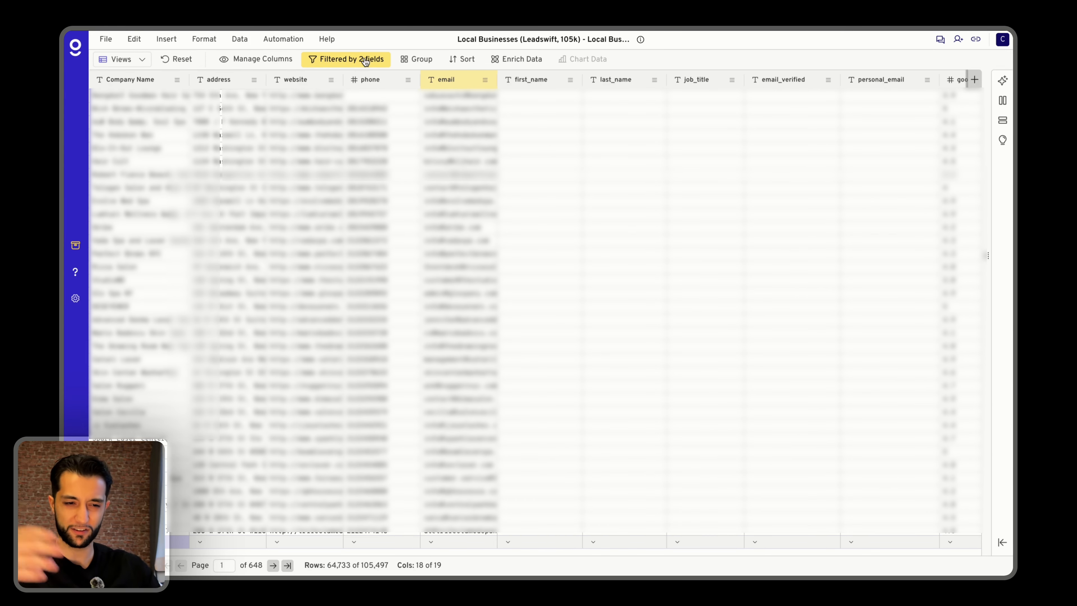
click(338, 61)
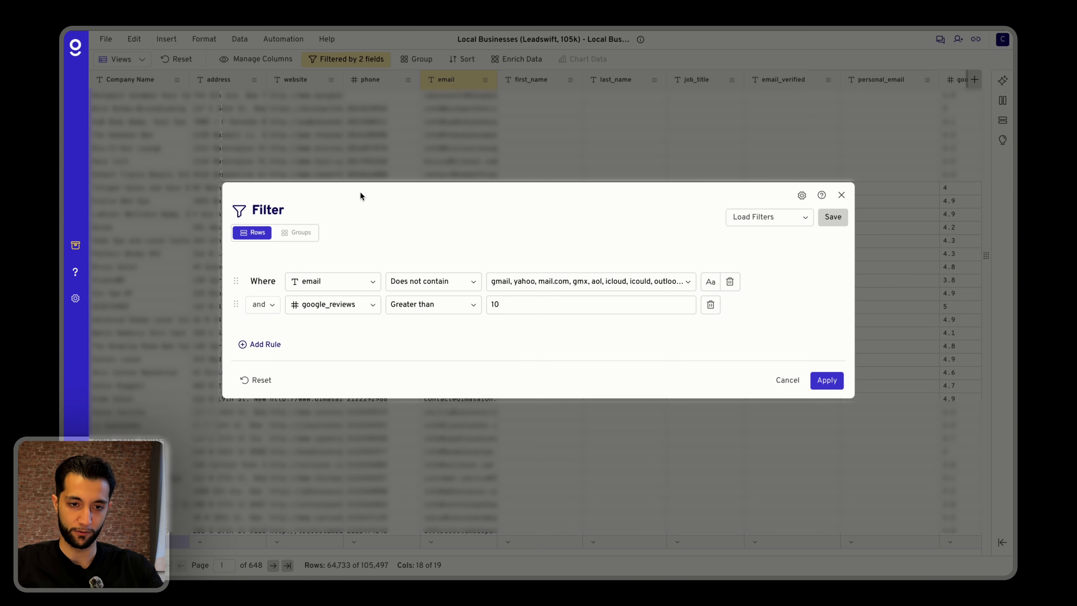
click(280, 351)
click(314, 320)
scroll(334, 407, down, 5)
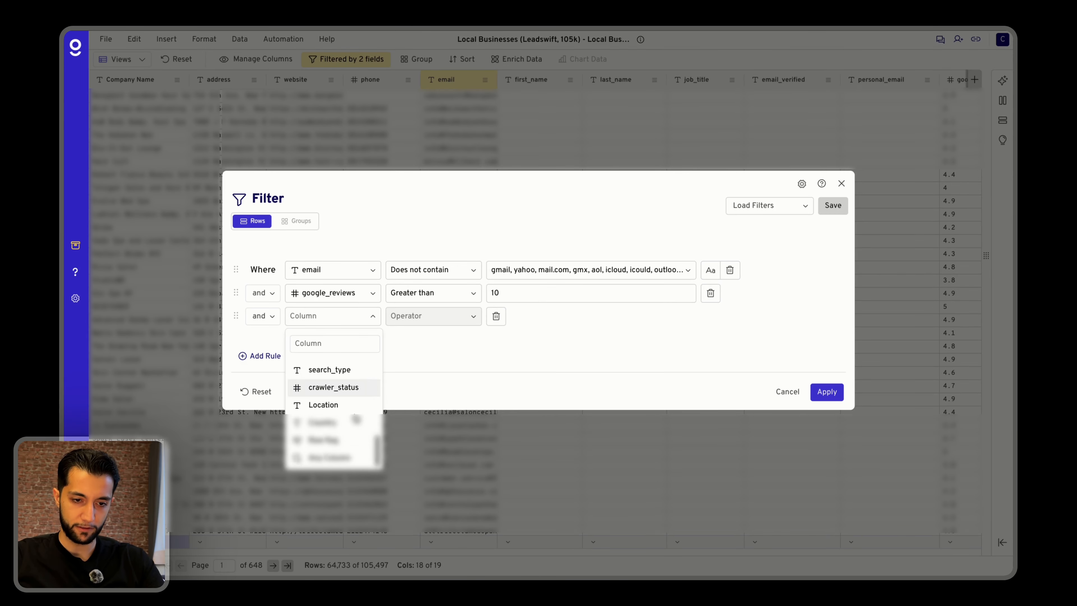
scroll(334, 407, up, 3)
scroll(335, 407, down, 2)
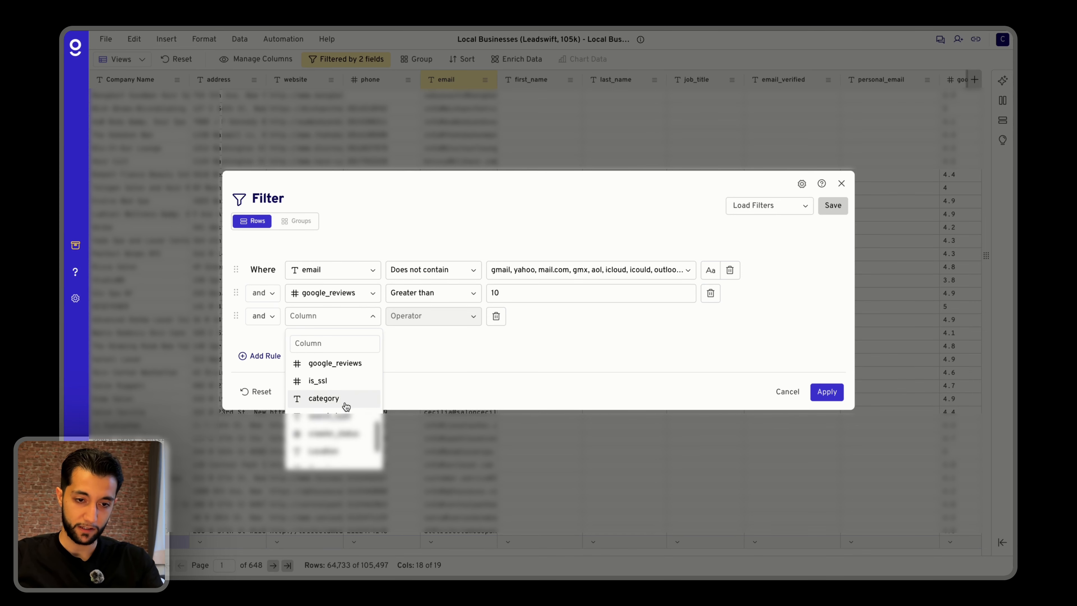
click(334, 397)
click(788, 392)
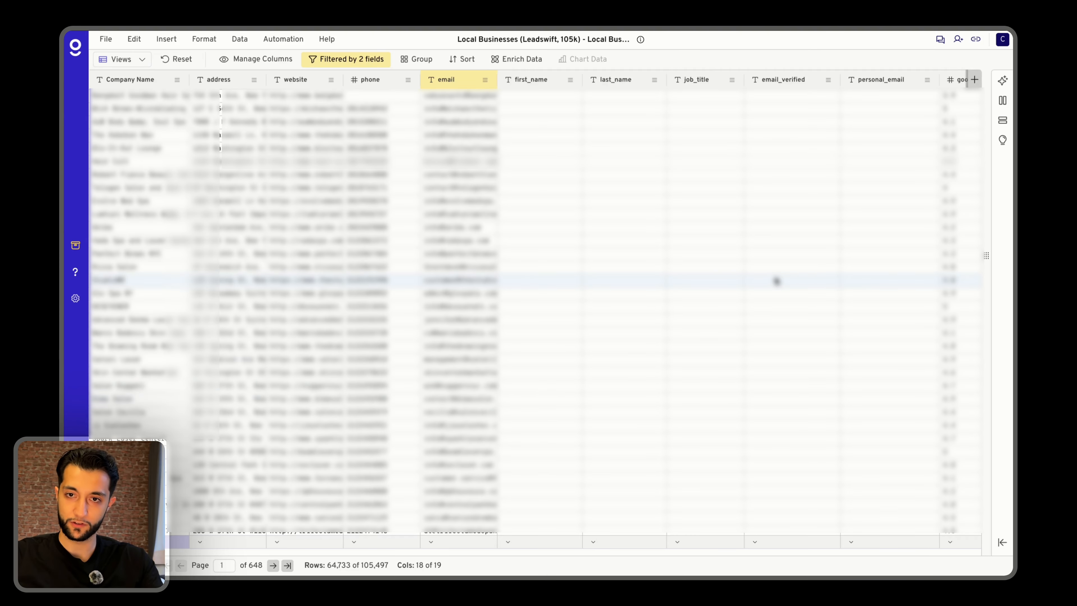
Examine the entries in the category column of the filtered sheet.
scroll(659, 192, right, 10)
drag(590, 128, 588, 295)
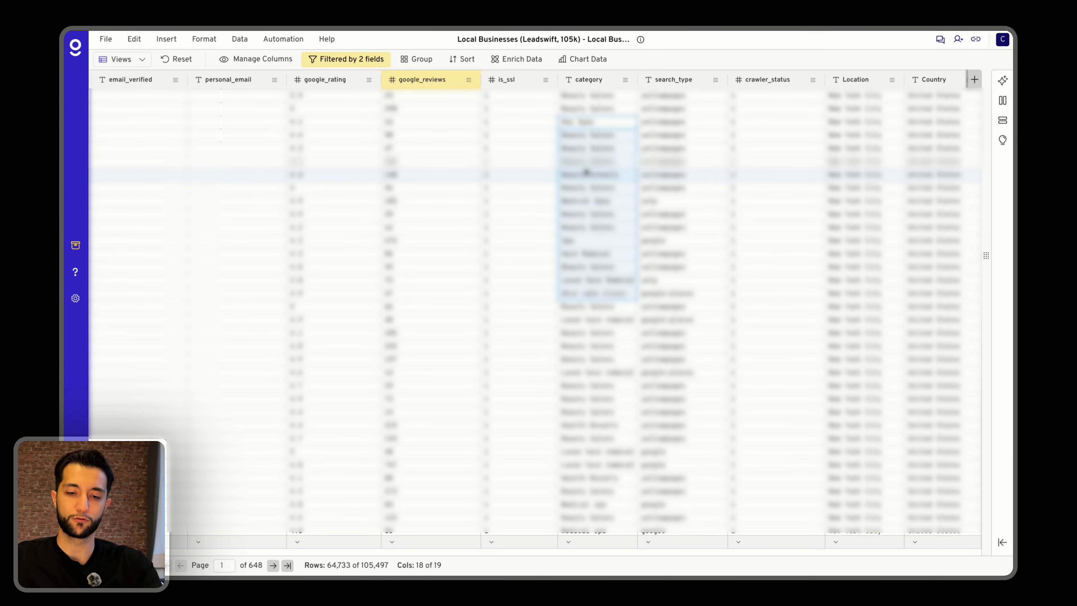
Search Google for "restaurants" in a new browser tab and view the details of one listed place.
key(ctrl+t)
text(restaurants)
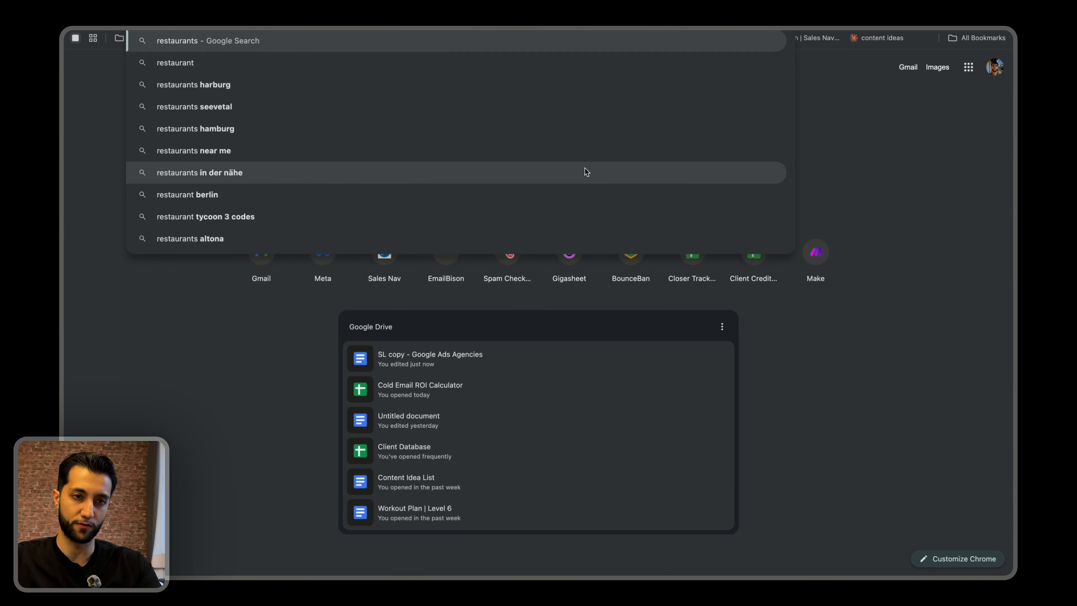
key(Return)
scroll(661, 269, down, 5)
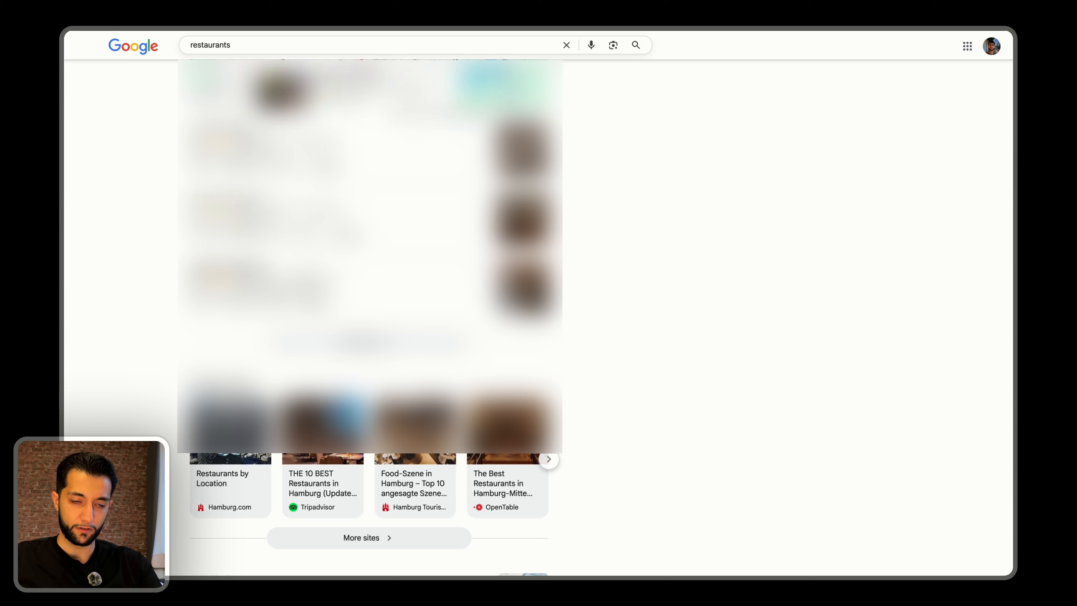
click(345, 219)
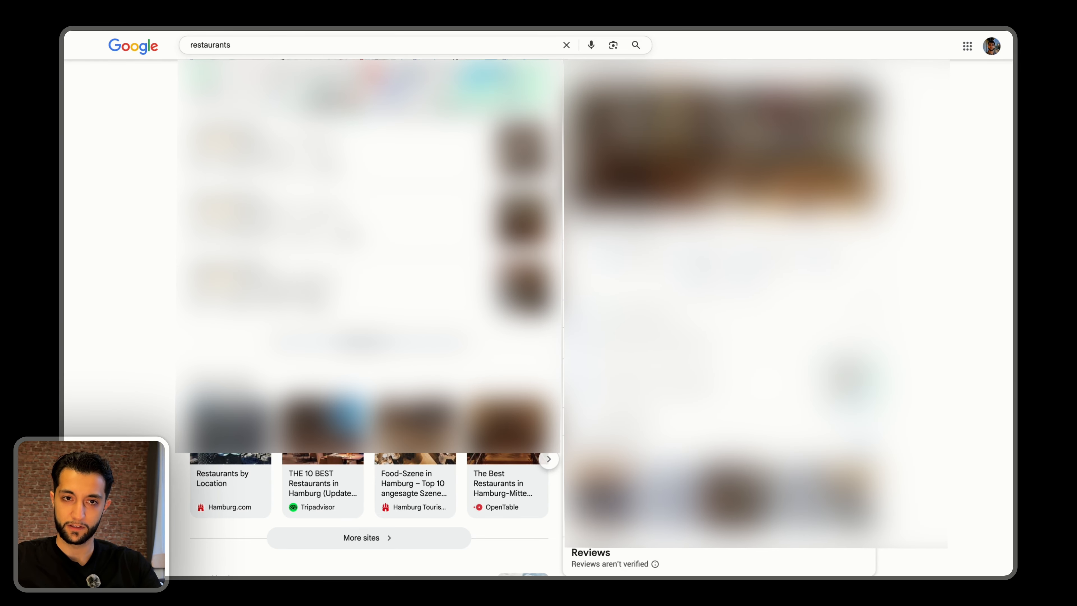
scroll(539, 297, up, 5)
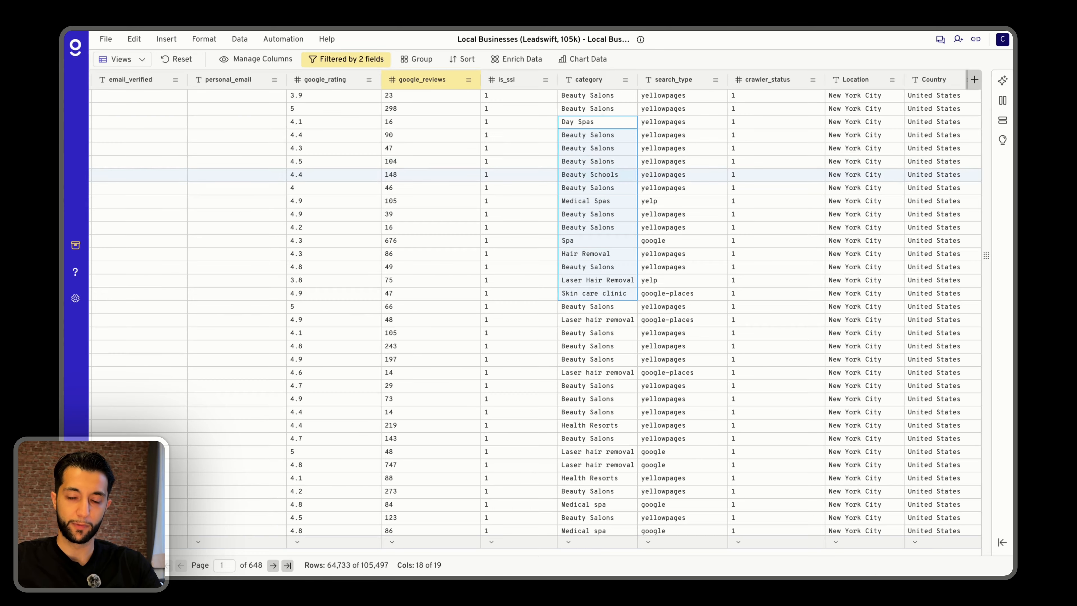
Back in the Gigasheet list, add a third filter rule on the category column with the operator "Contains".
click(621, 212)
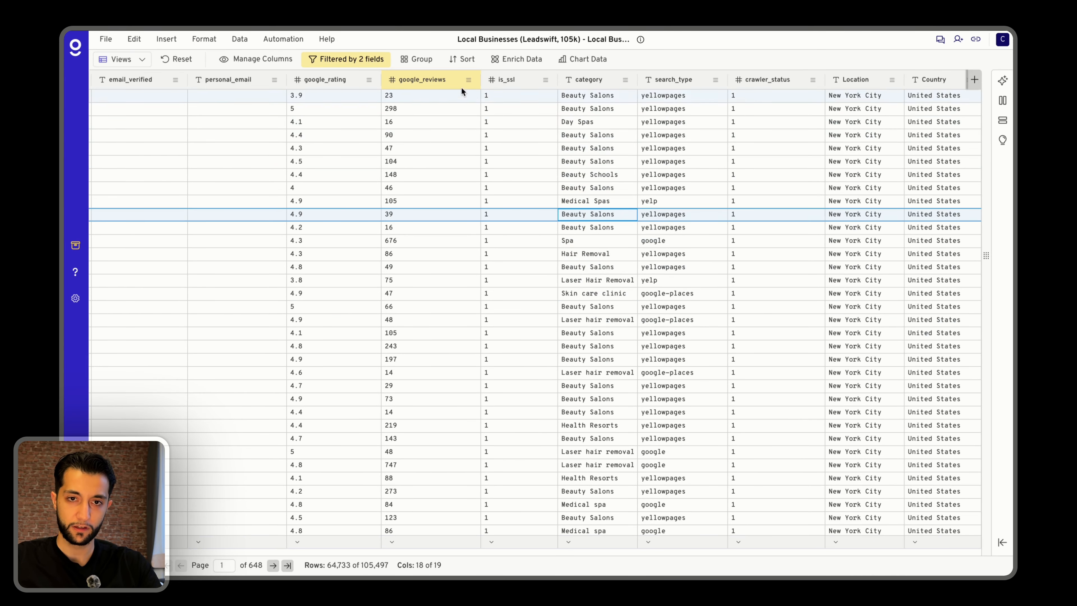
click(361, 62)
click(259, 344)
click(333, 315)
text(ca)
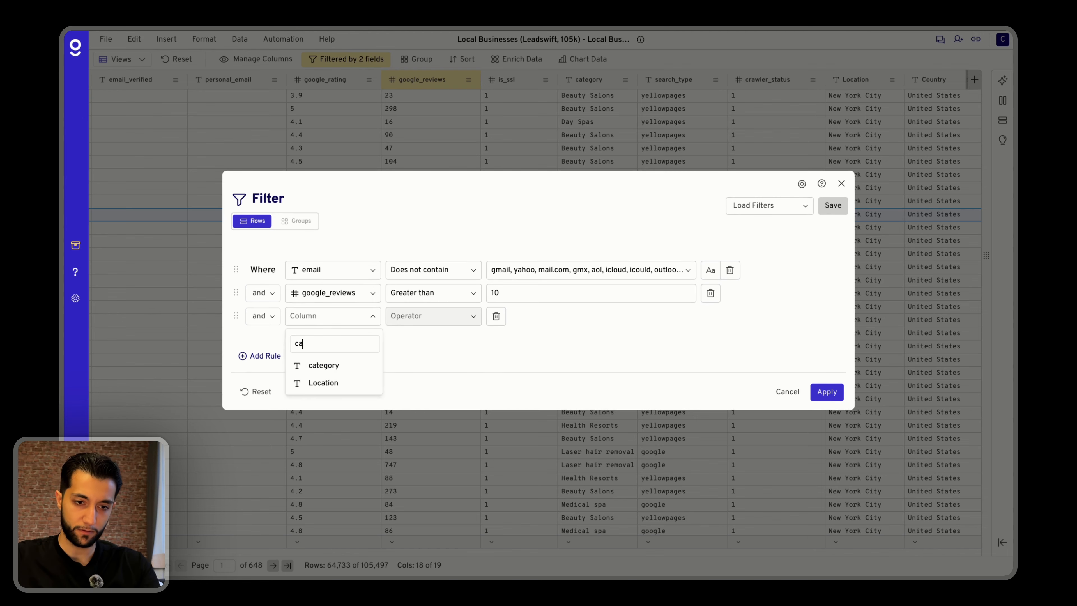
click(322, 366)
click(404, 316)
scroll(449, 410, down, 4)
scroll(448, 411, up, 5)
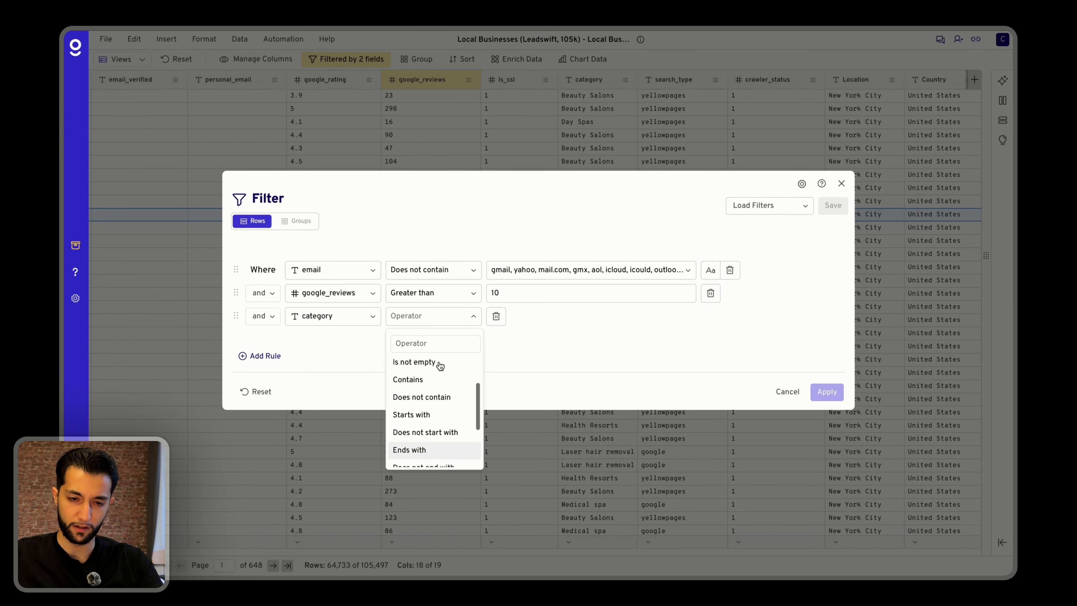
click(417, 392)
click(534, 325)
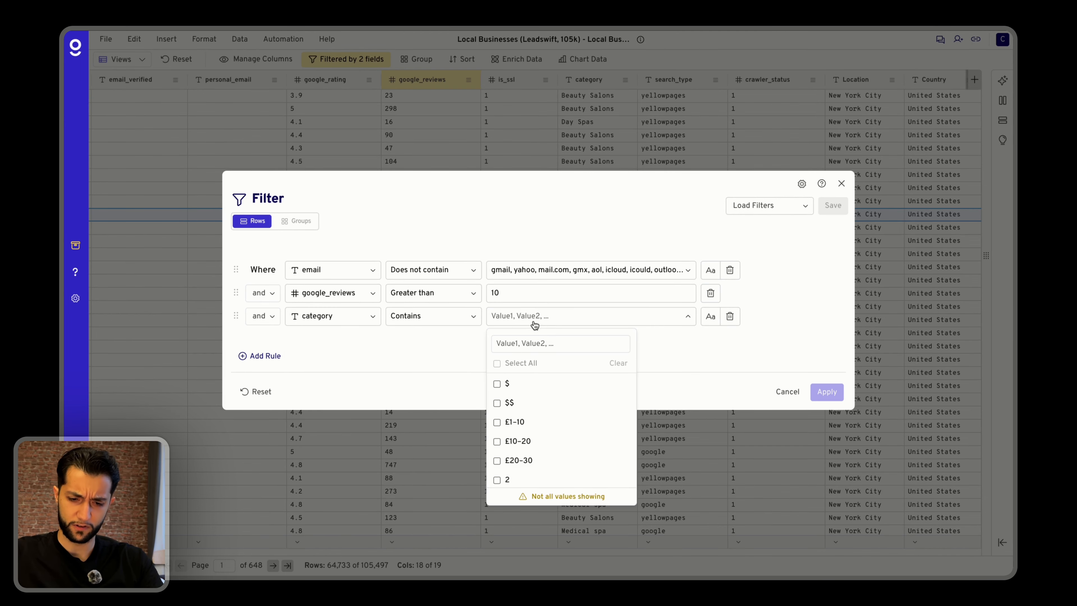
Enter "beauty salon" as the category rule's value and apply the filter to the sheet.
text(beauty)
scroll(547, 365, down, 2)
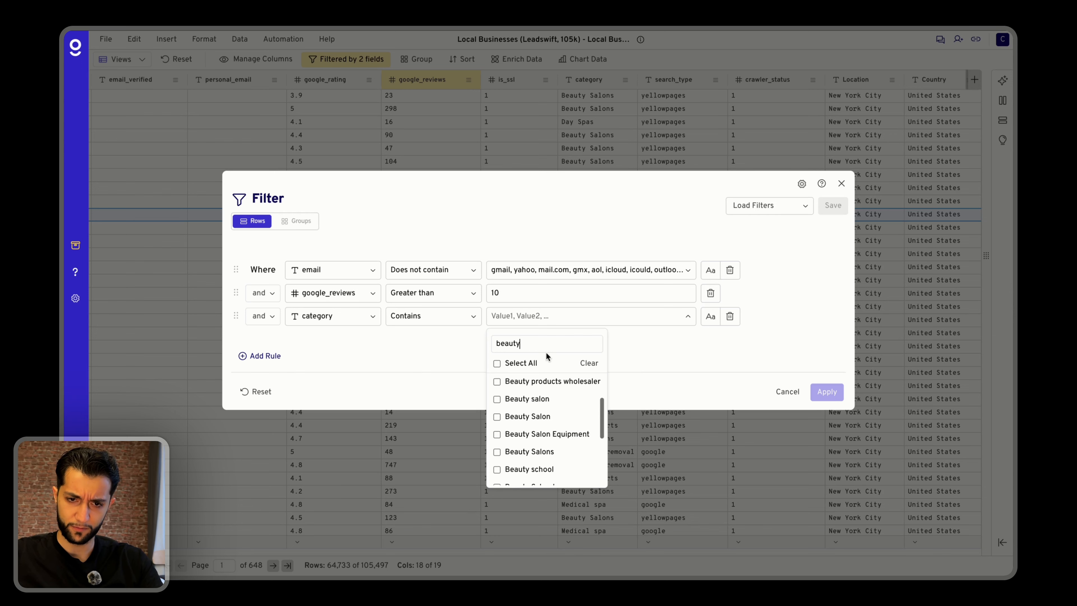
text(salon)
key(Return)
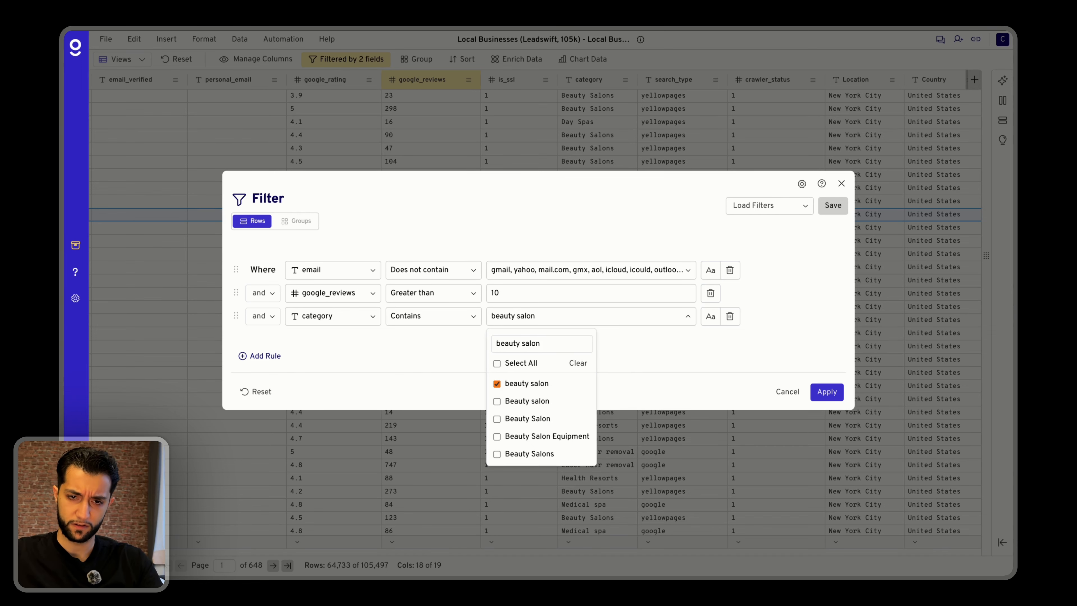
click(698, 362)
click(836, 396)
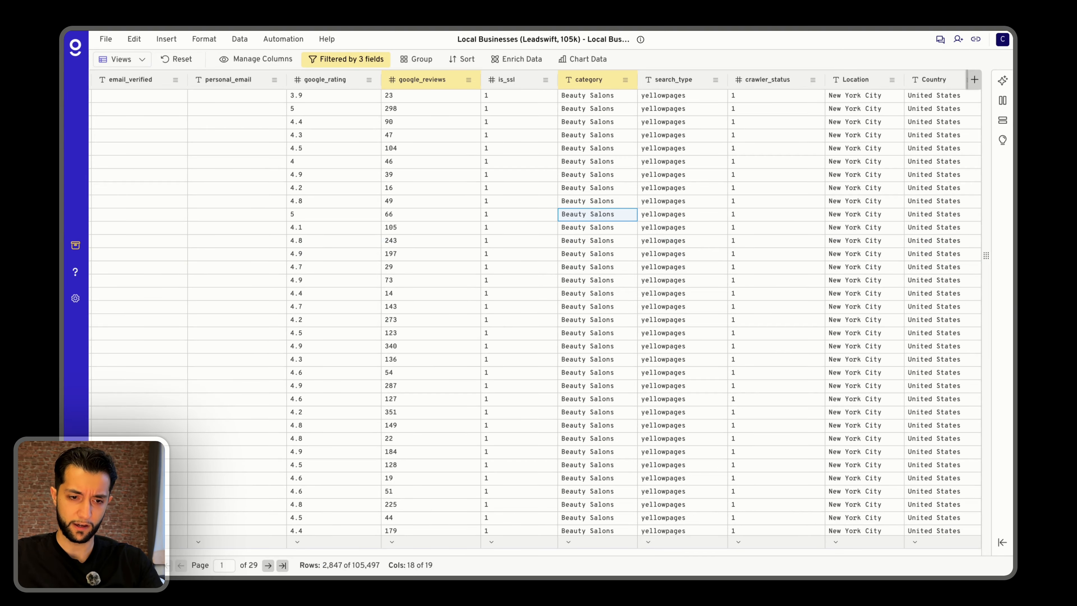
Review the row count, categories and emails of the filtered beauty salon leads.
drag(315, 566, 369, 565)
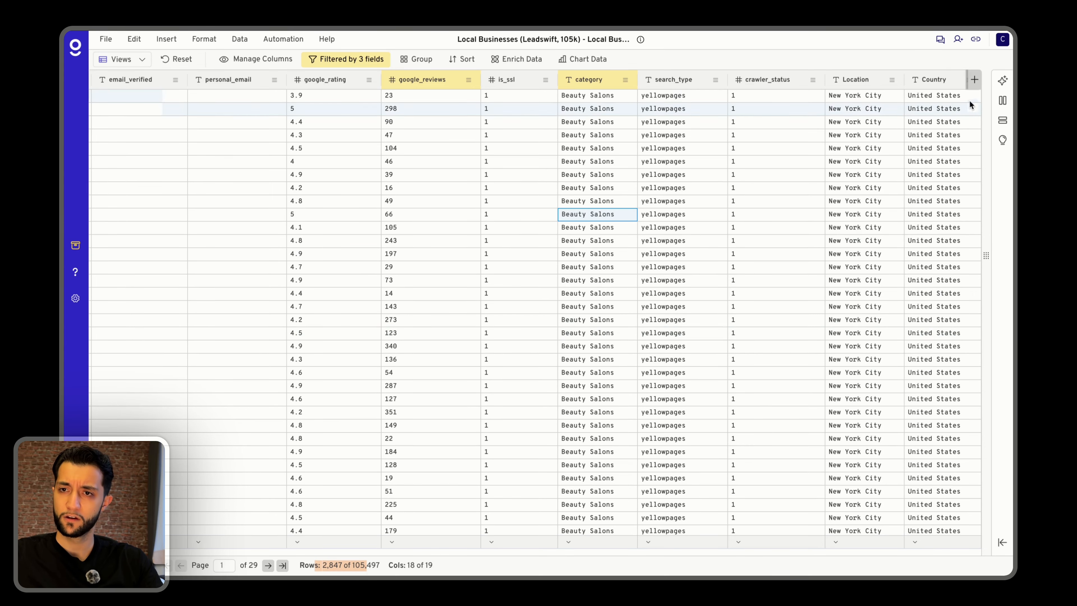
scroll(712, 289, down, 5)
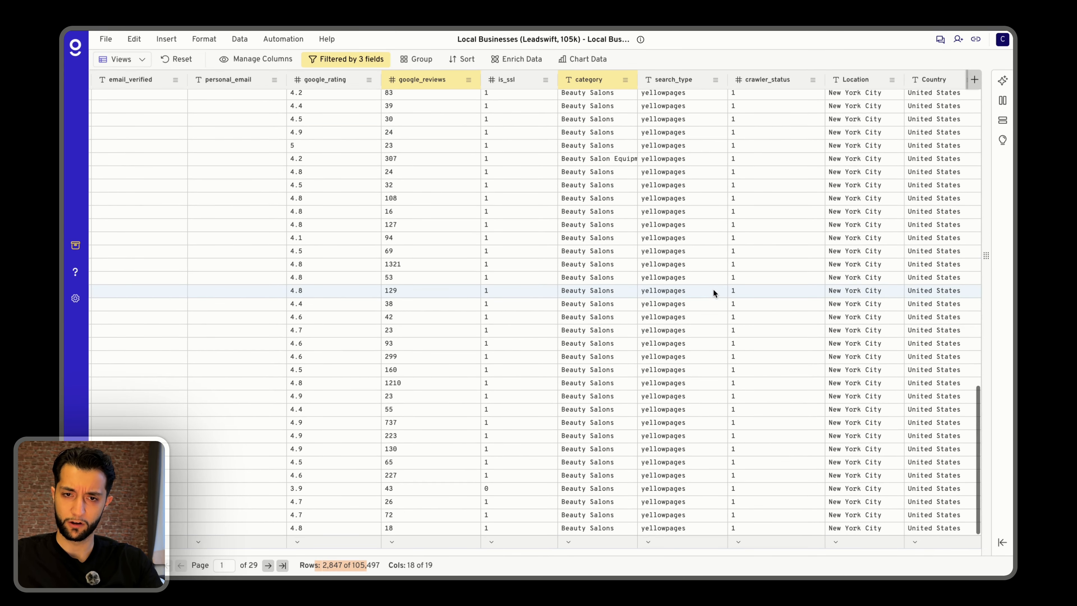
scroll(536, 280, left, 10)
scroll(509, 178, down, 5)
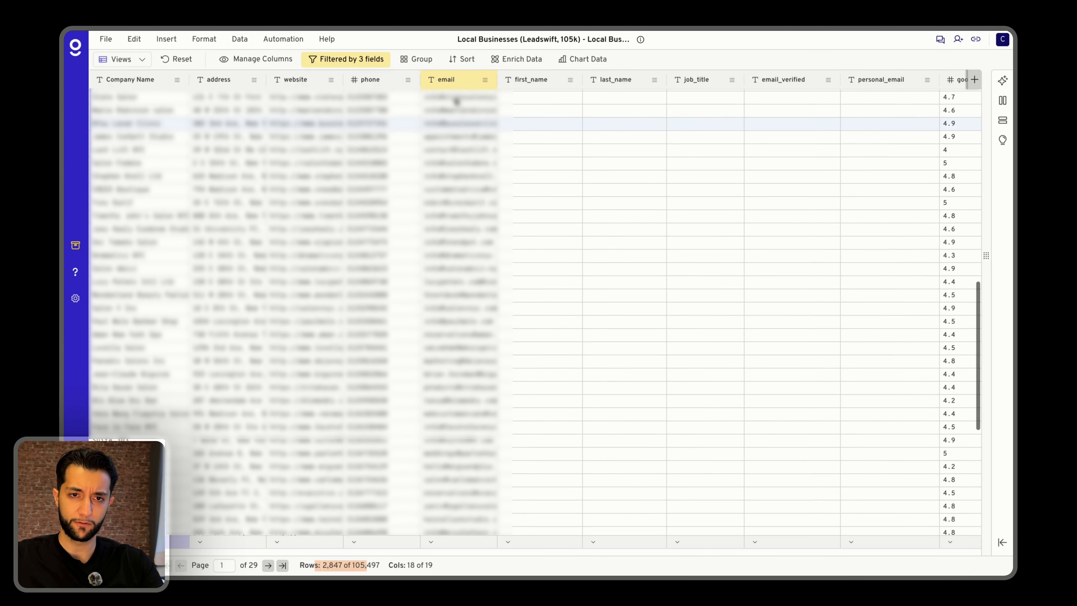
scroll(421, 196, up, 3)
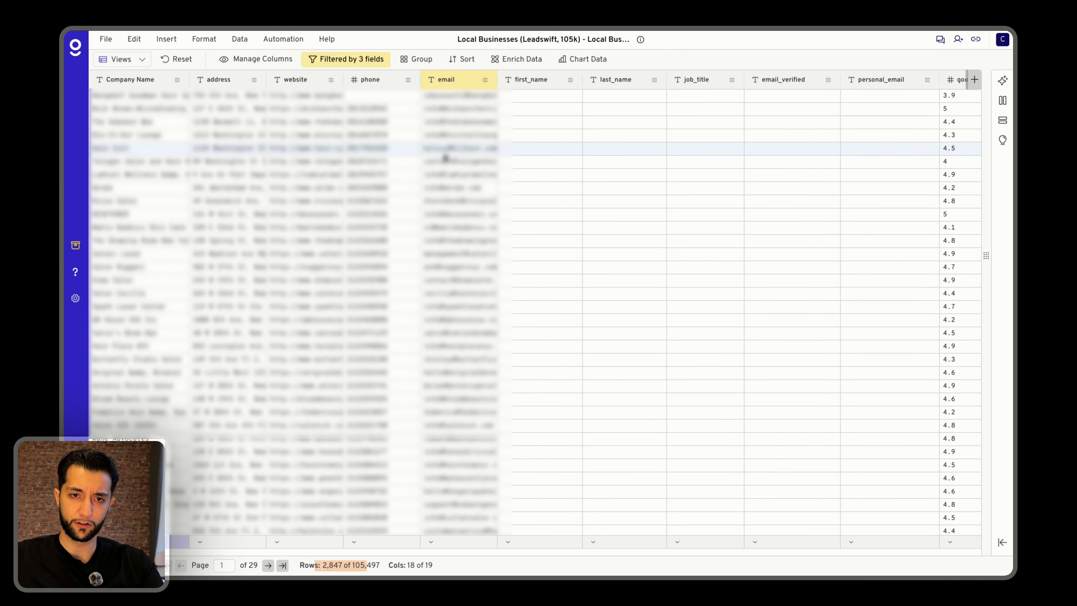
Download the filtered beauty salon lead list.
click(105, 40)
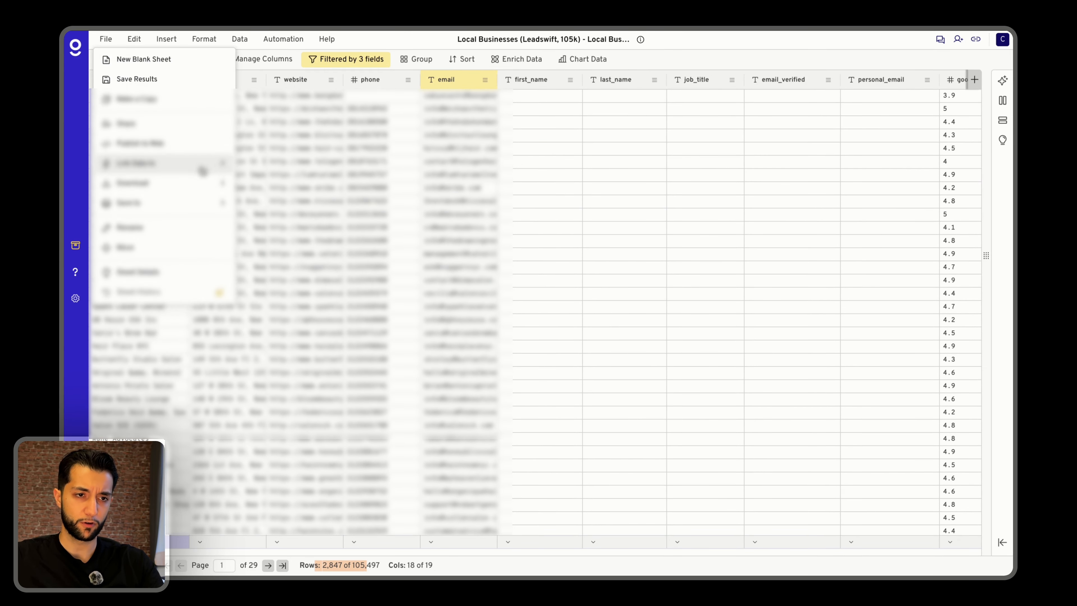
mouse_move(198, 184)
click(313, 192)
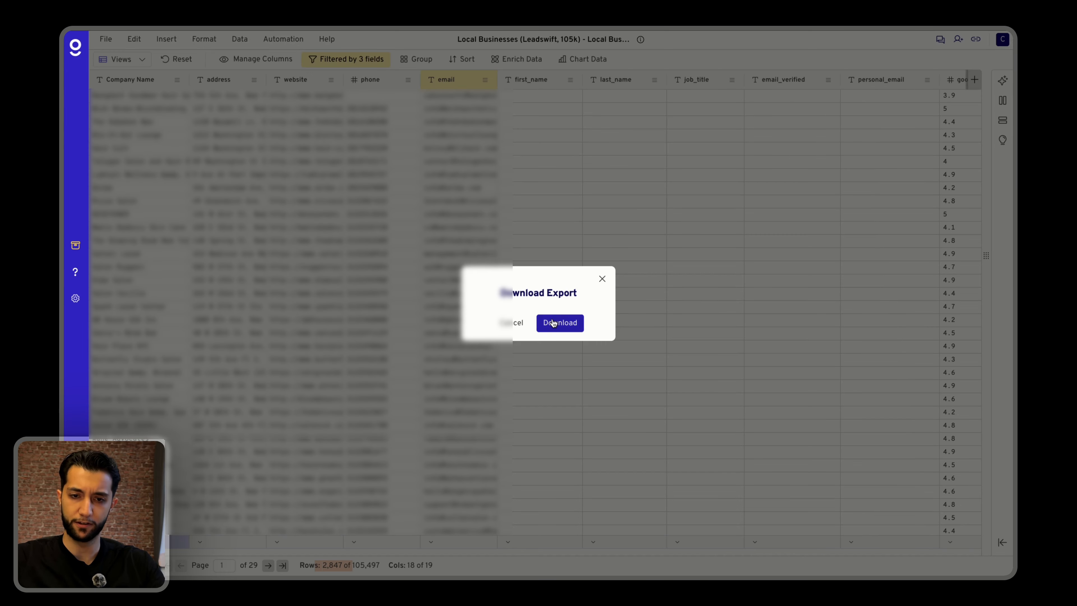
click(553, 323)
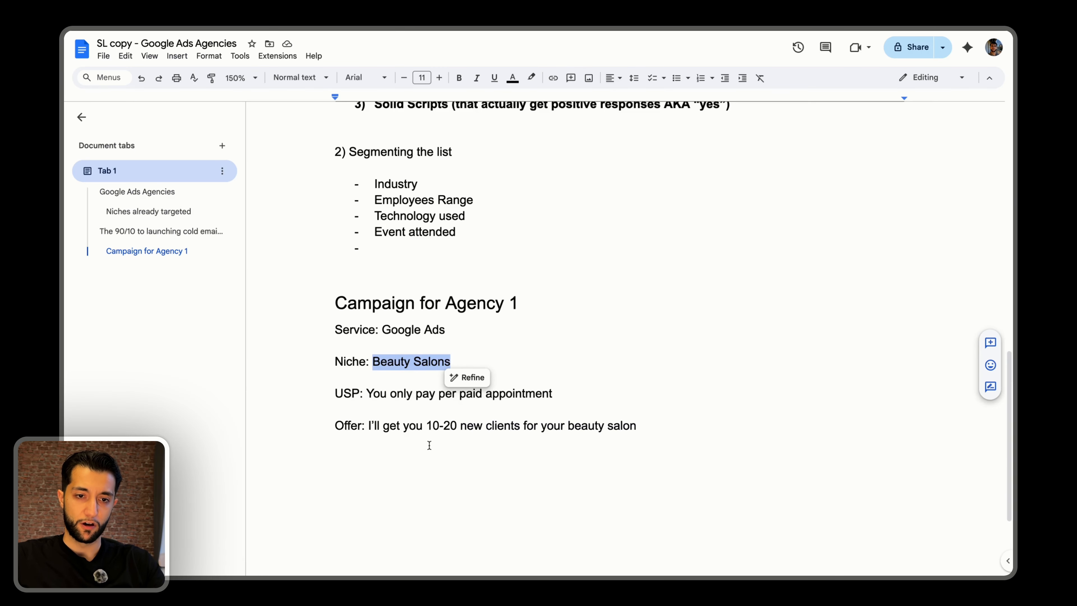
Switch to the Google Docs campaign document and replace "paid" with "booked" in the USP line for Agency 1.
scroll(429, 427, down, 1)
click(415, 280)
click(415, 333)
scroll(414, 332, down, 3)
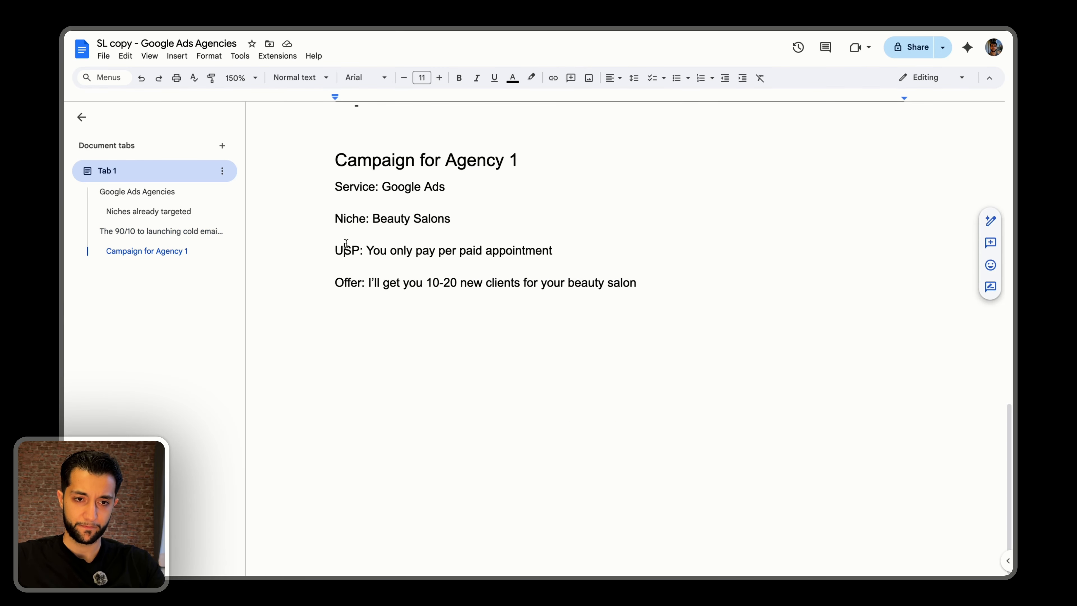
triple_click(345, 244)
click(485, 247)
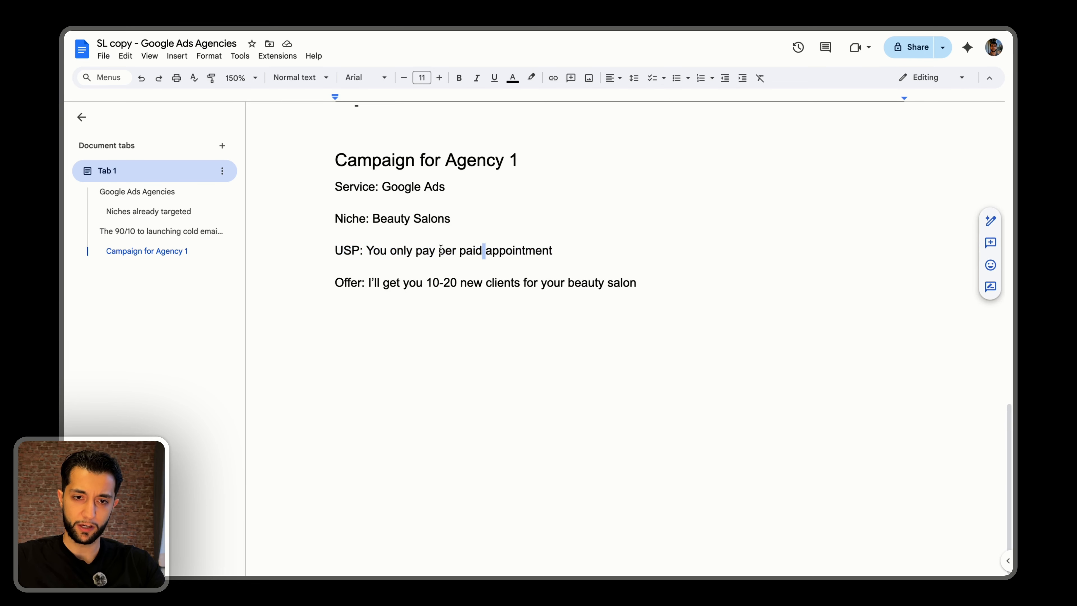
double_click(476, 250)
double_click(526, 250)
double_click(470, 250)
text(booked)
Extend Agency 1's Offer line with "using Google Ads. You only pay after clients book an appointment.".
click(404, 283)
key(shift+End)
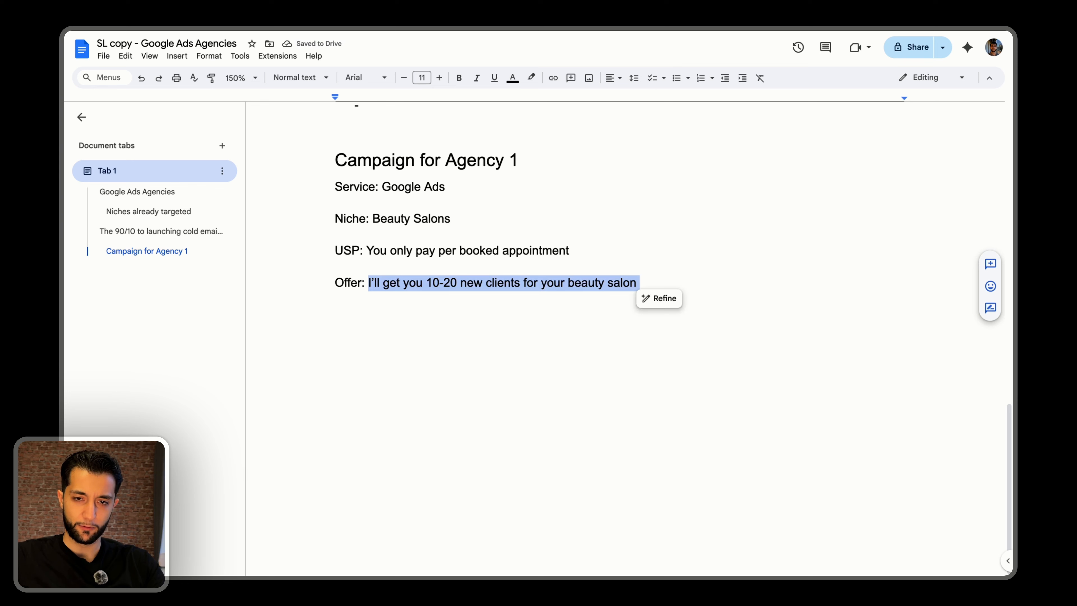
key(Left)
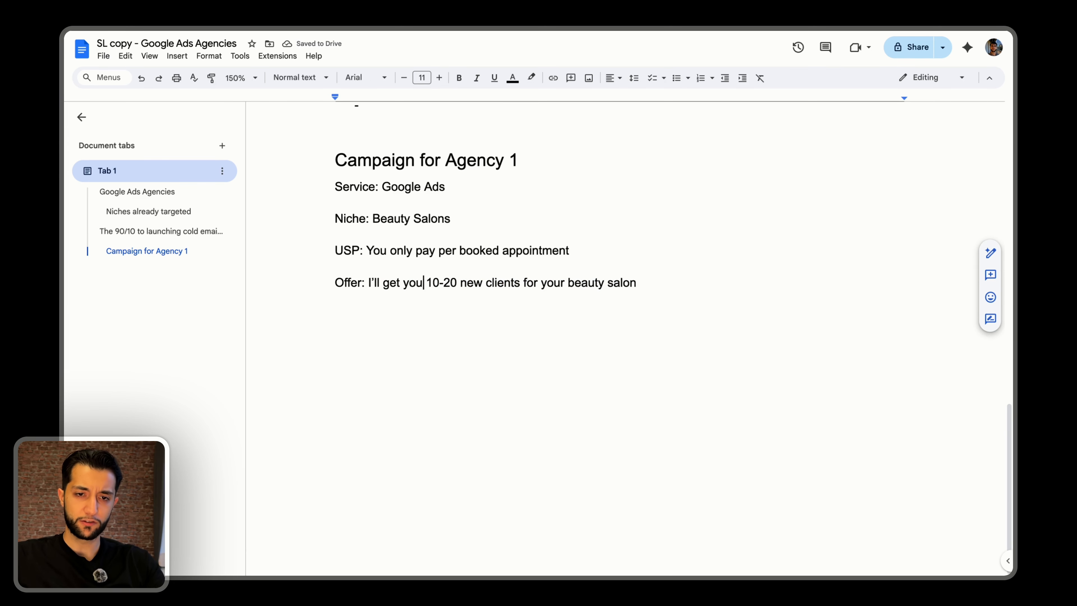
key(Right)
key(Right)
key(Right)
key(Right)
key(Right)
key(Right)
key(Right)
key(Right)
key(Right)
key(Right)
key(Right)
key(Right)
key(Right)
key(Right)
key(Right)
key(Right)
key(Right)
key(Right)
key(Right)
key(Right)
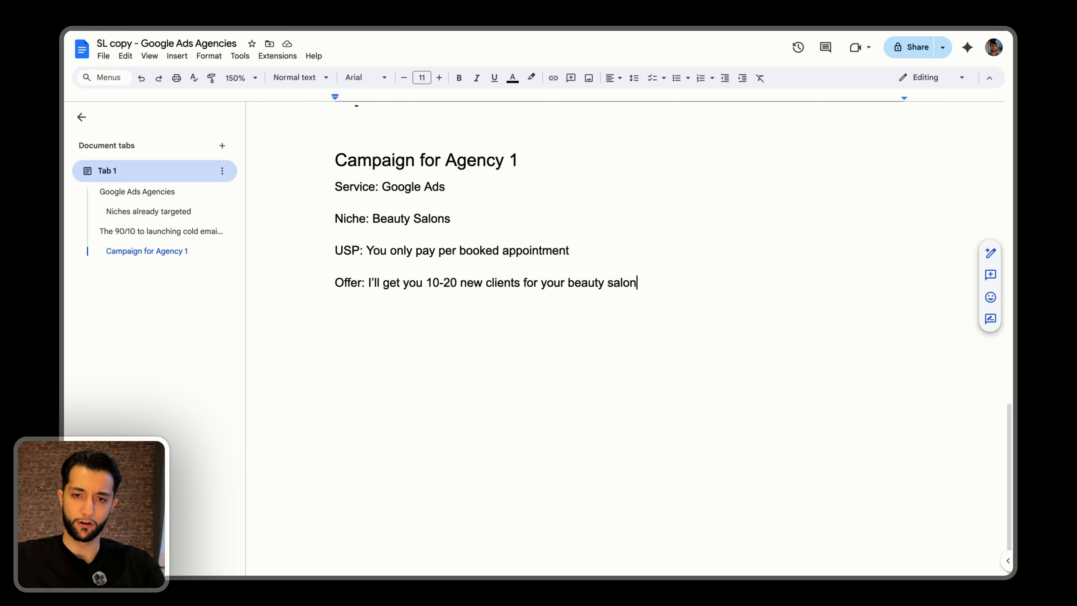
text(on a pay per)
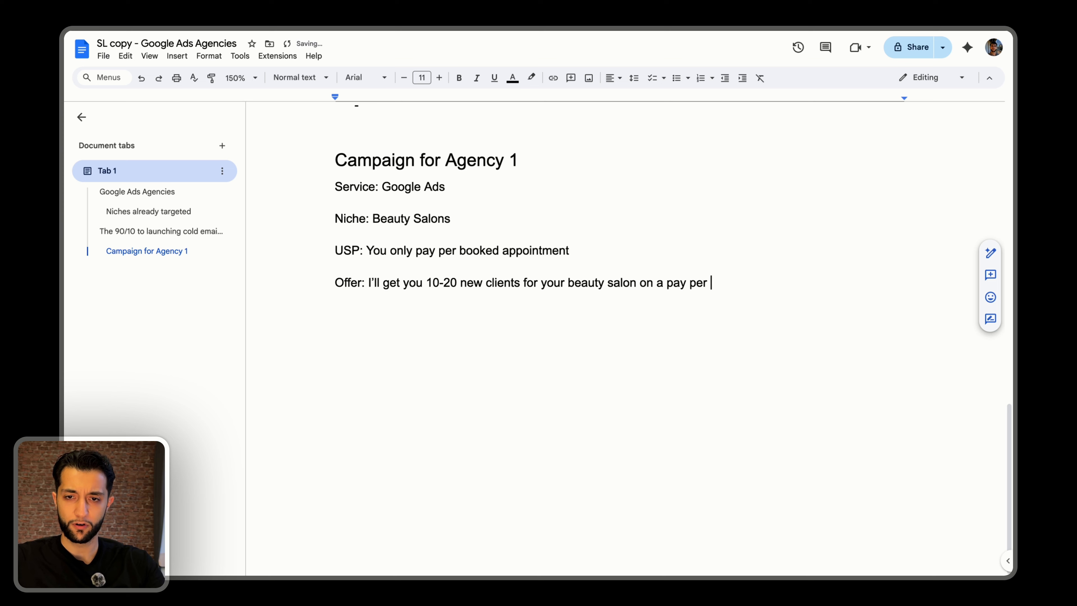
key(BackSpace)
key(BackSpace)
key(BackSpace)
key(BackSpace)
key(BackSpace)
key(BackSpace)
key(BackSpace)
key(BackSpace)
key(BackSpace)
key(BackSpace)
text(using Goo)
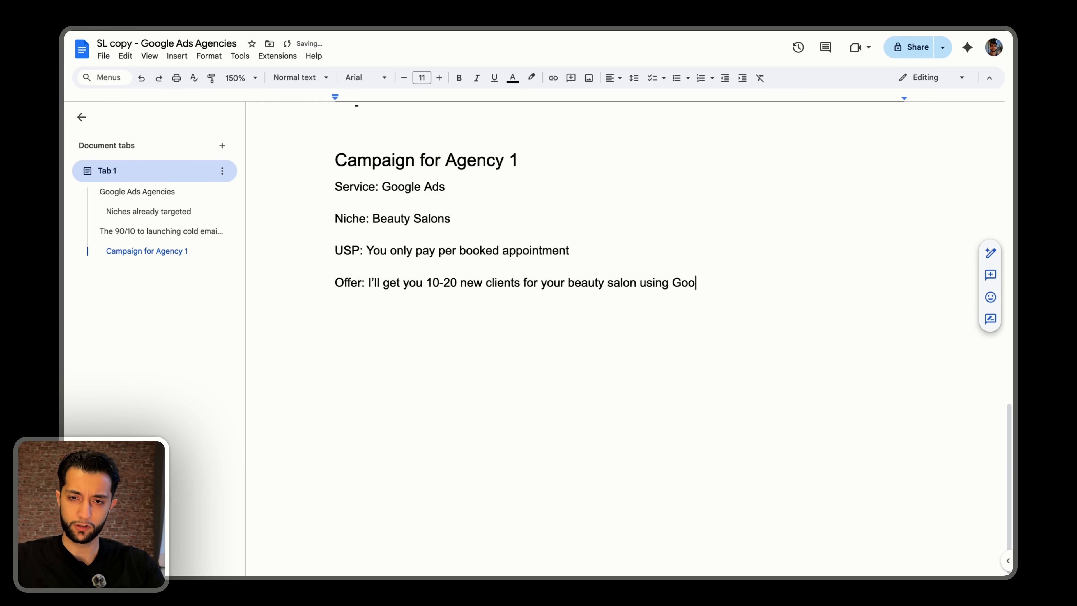
text(gle Ads. You only pay a)
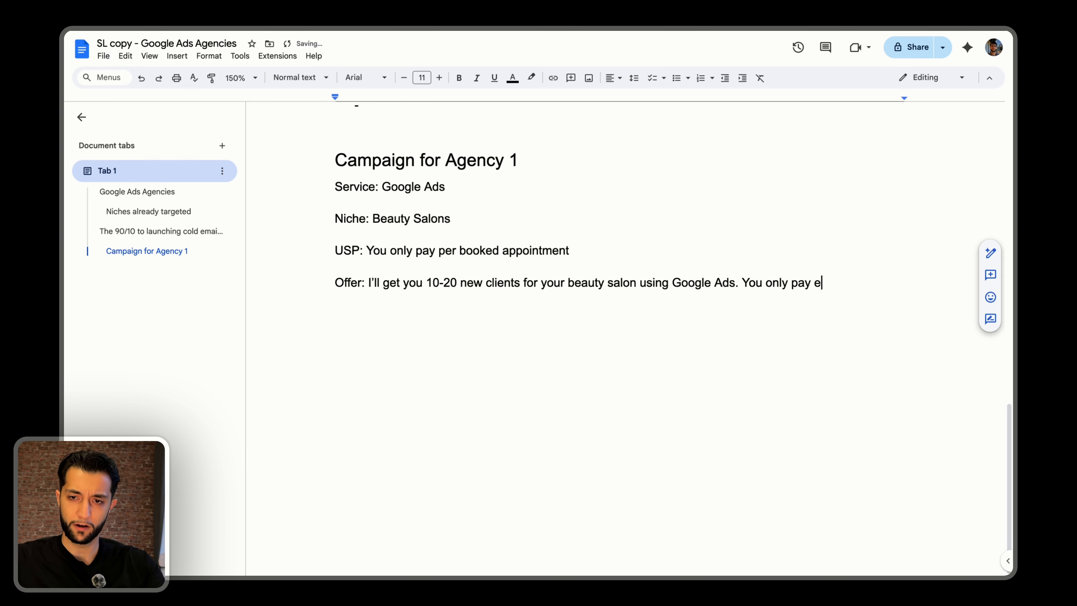
text(fter clients book an appointment.)
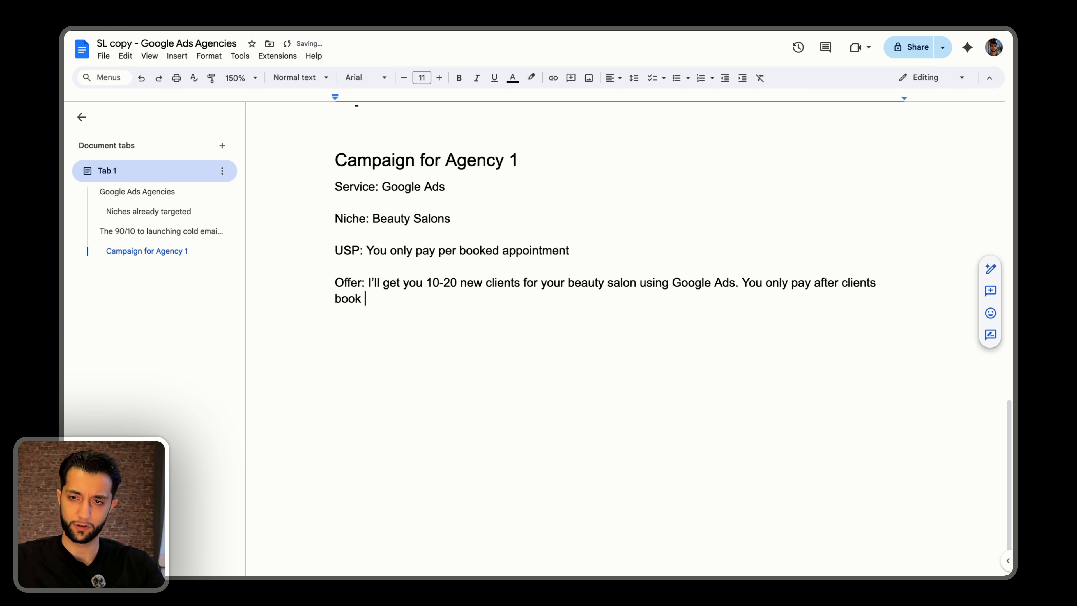
Add a "—" divider on its own line below the Offer, with an empty line under it for the email.
key(Return)
text(--)
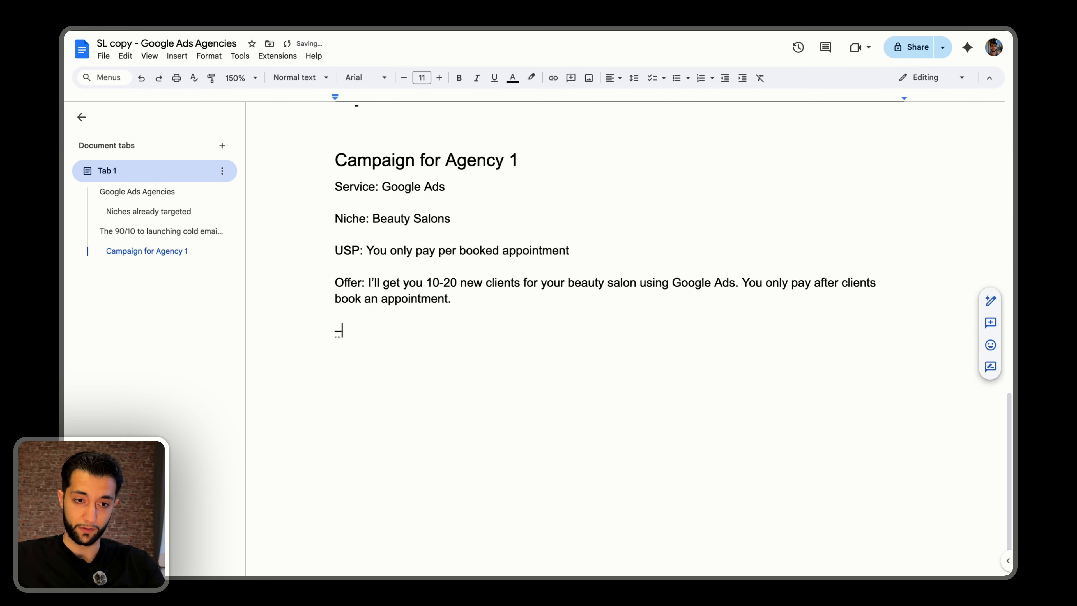
key(Return)
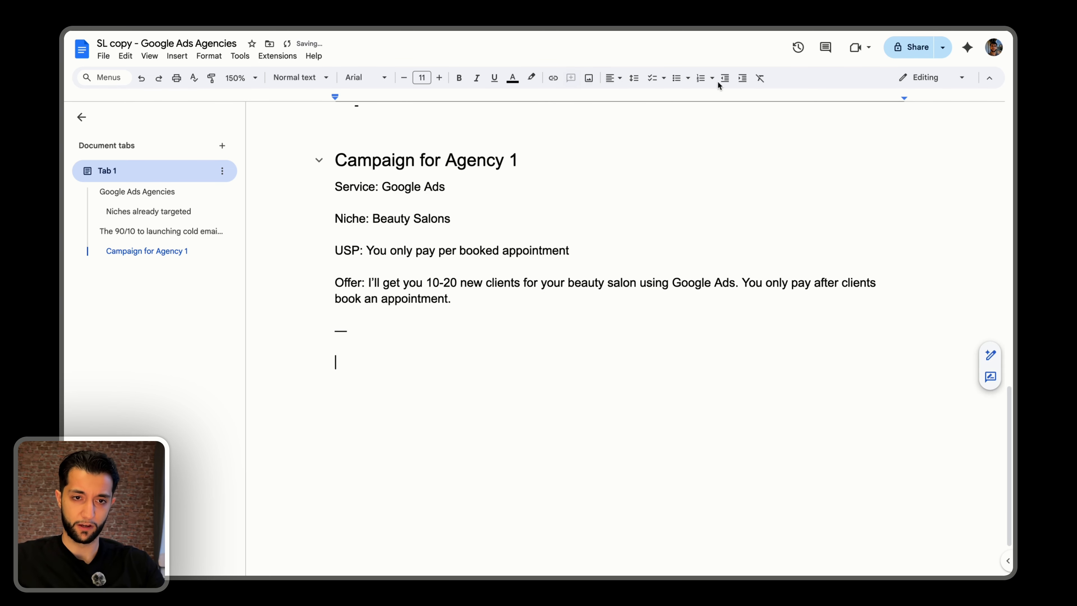
drag(336, 182, 337, 277)
click(372, 280)
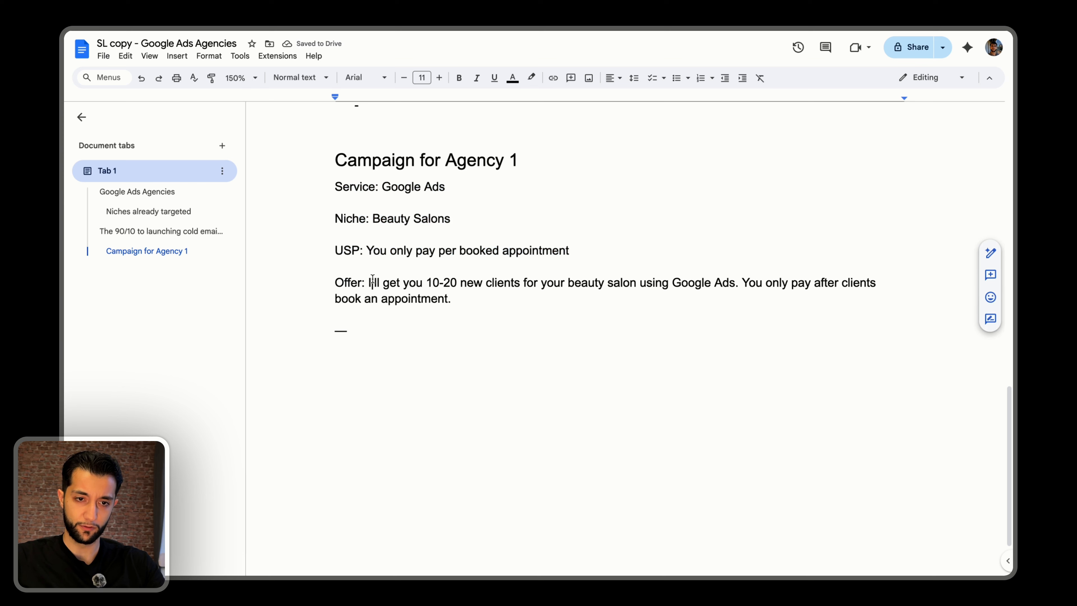
click(353, 352)
Start the email copy below the divider with "Hey", leaving out the first-name placeholder.
text(H)
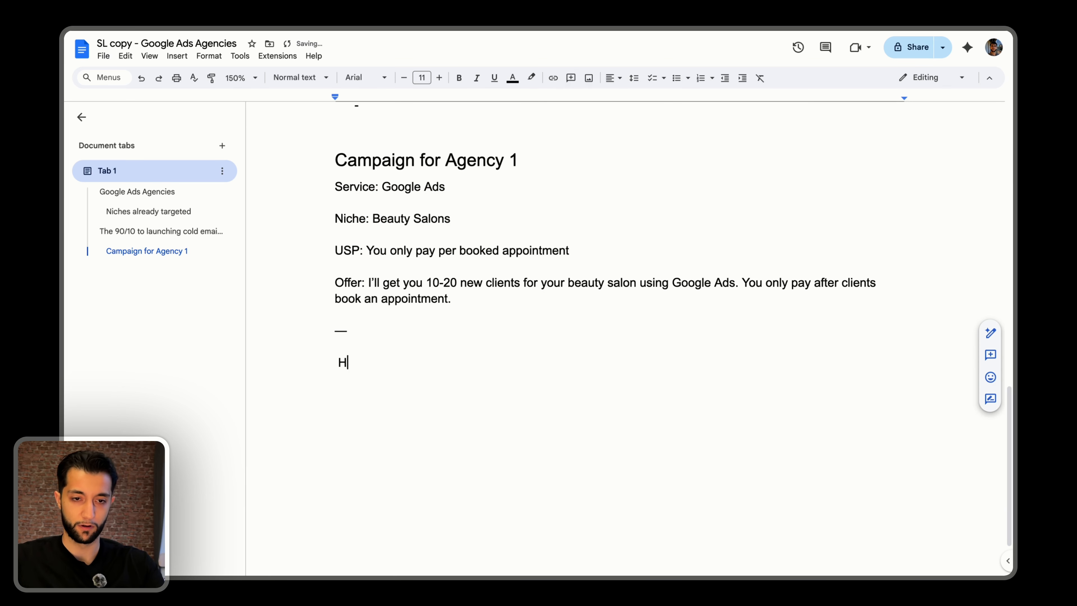
text(ey FN,)
key(BackSpace)
key(BackSpace)
key(BackSpace)
key(BackSpace)
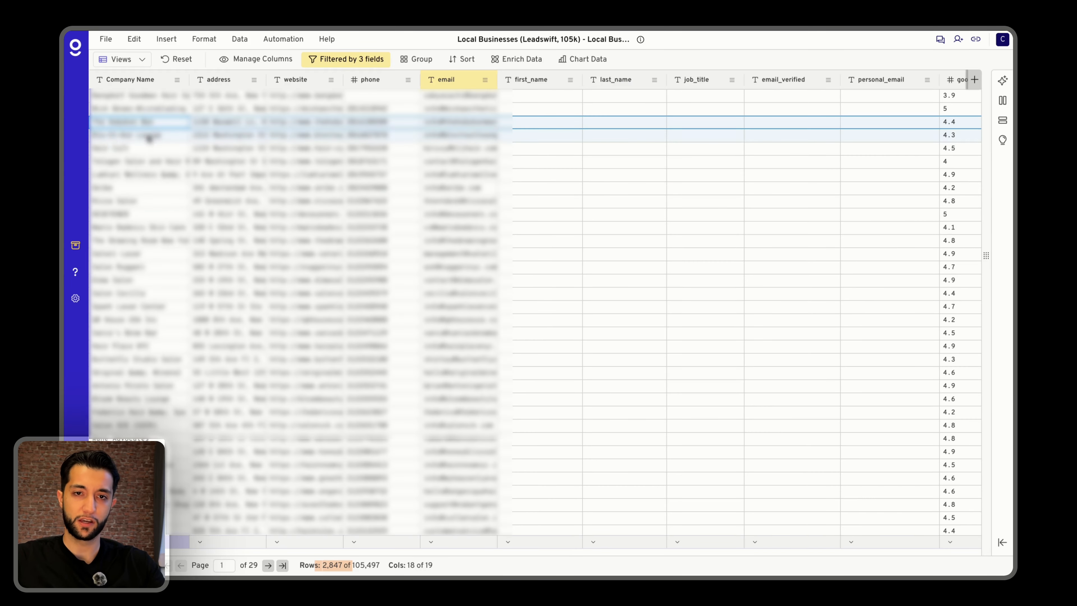
Switch to the Gigasheet lead list and check whether the first_name and last_name columns contain data.
drag(533, 109, 623, 175)
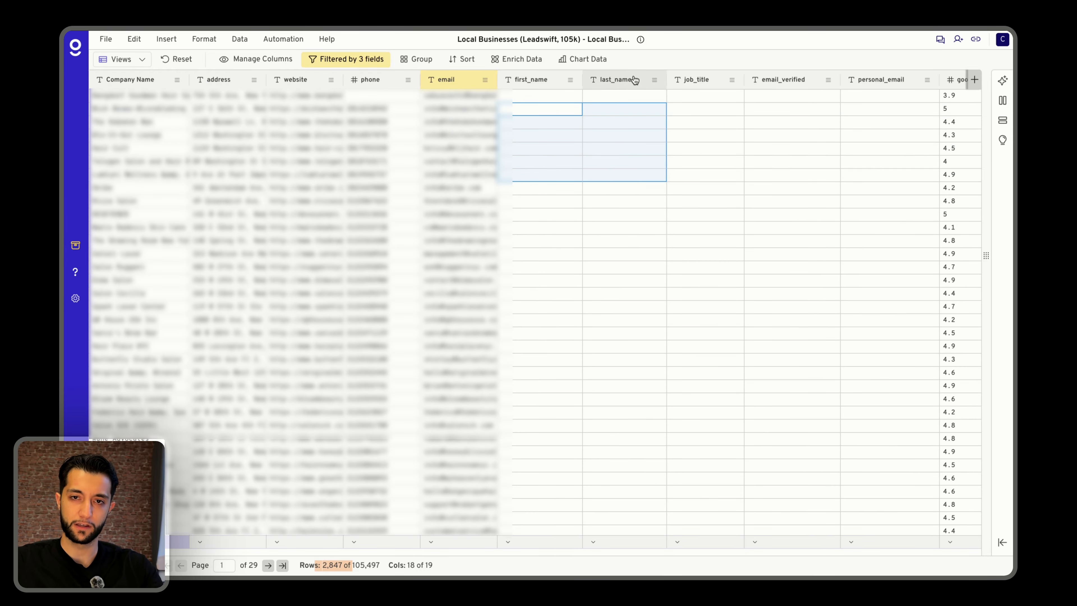
click(623, 188)
drag(622, 386, 534, 122)
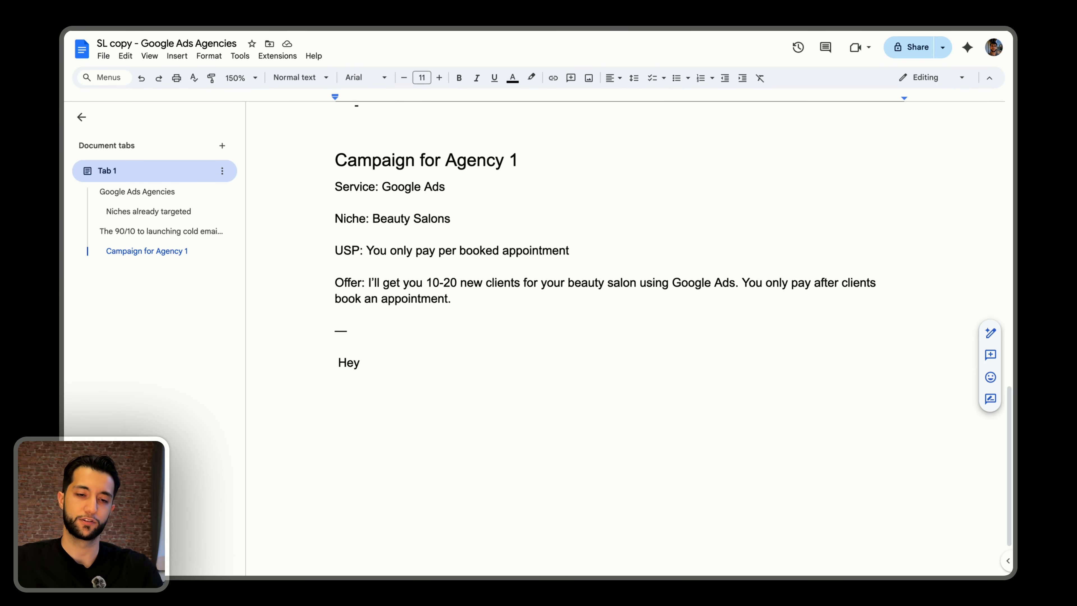
Switch back to the Google Docs campaign document and turn the greeting into the spintax "{Hey there|Hi there|Hello there},".
text(there)
click(335, 362)
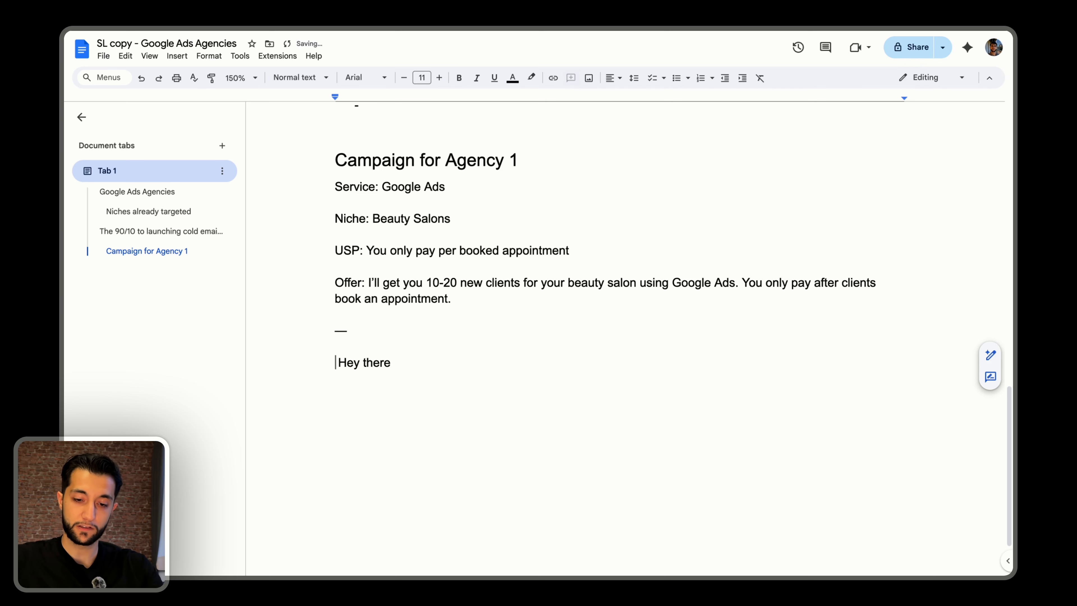
text({)
key(super+Right)
key(alt+Left)
key(alt+Left)
key(BackSpace)
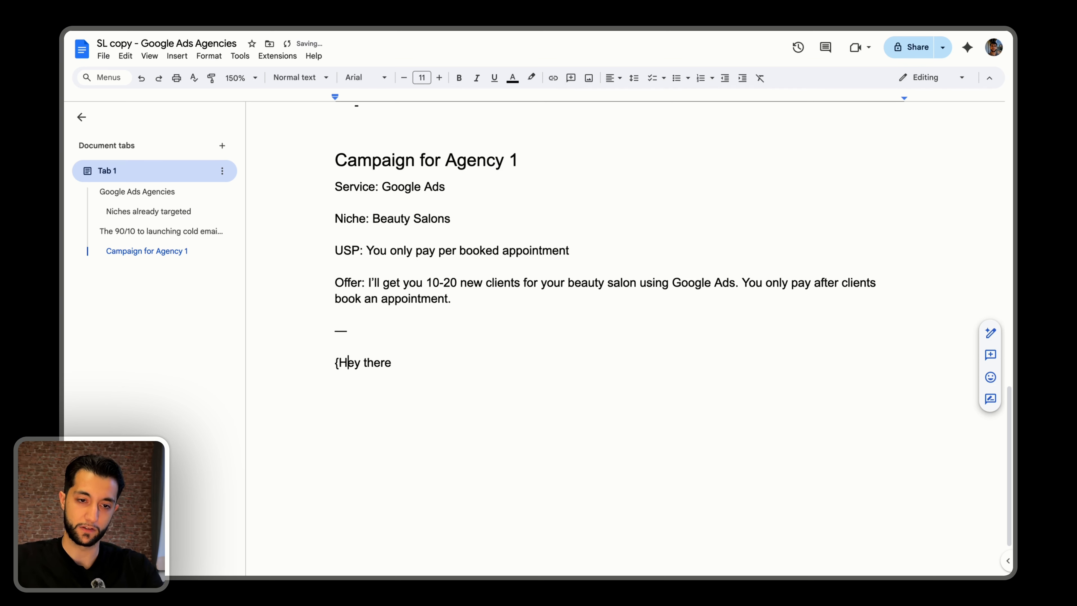
text(|Hi t)
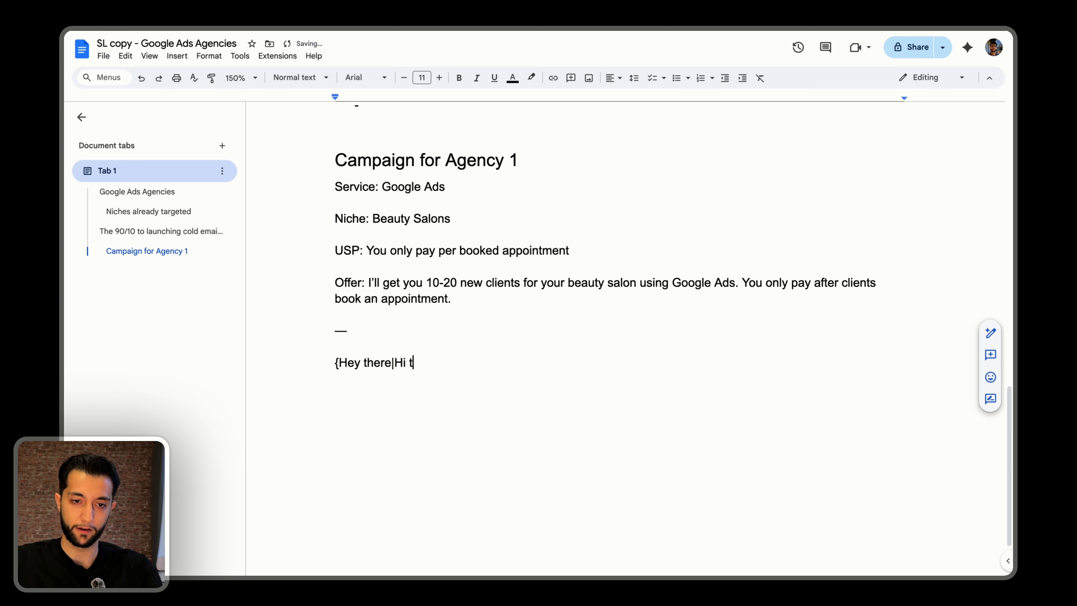
text(here|Hello there}, )
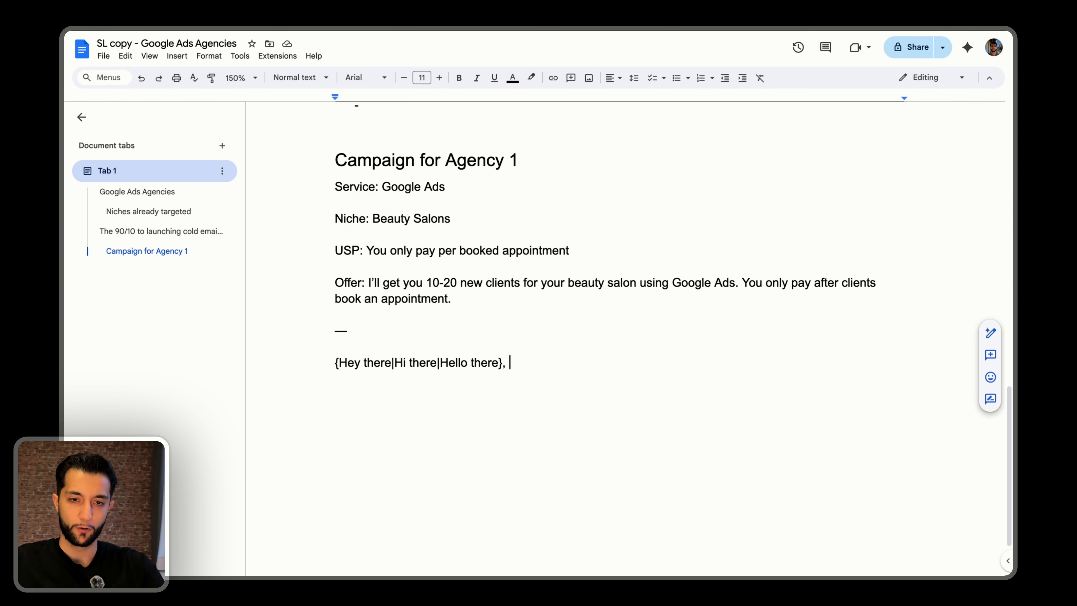
text(are you )
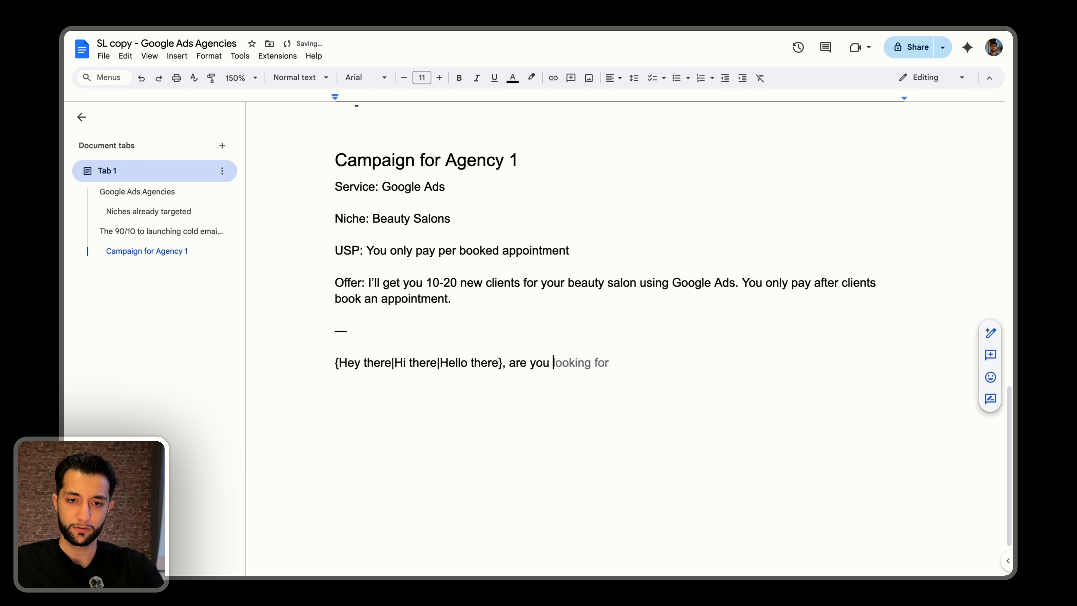
text(currently looking to)
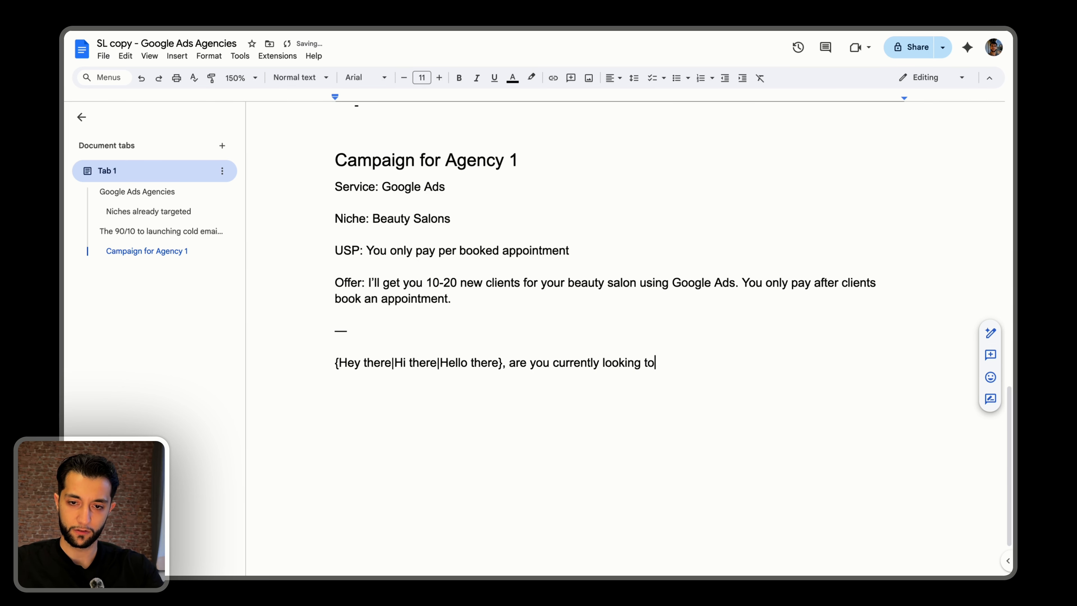
text( invest more)
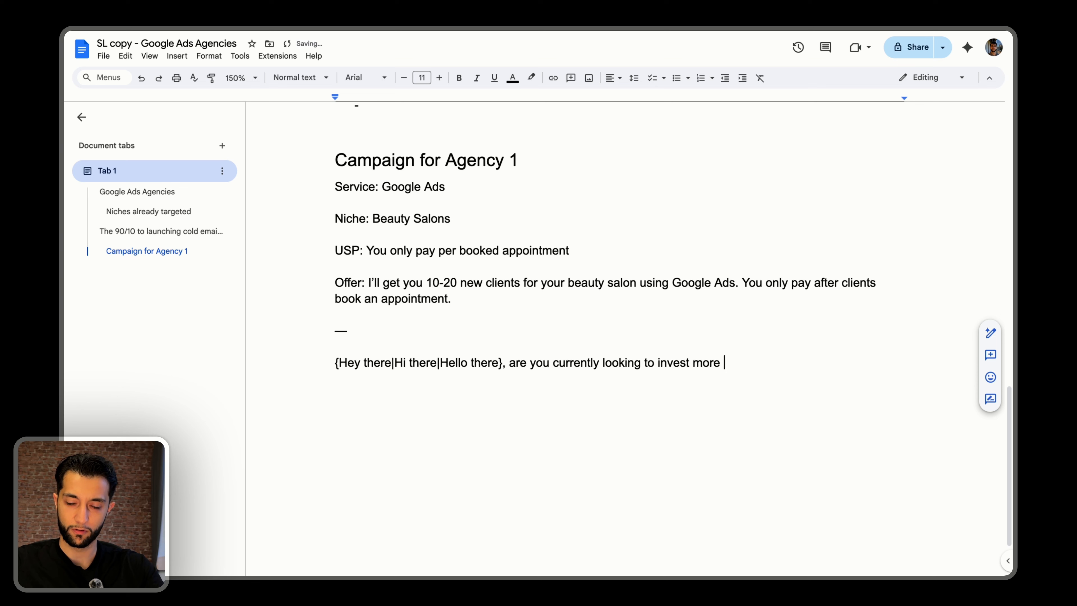
Follow the greeting with the question "are you currently looking to fill up your calendar with more appointments?".
key(alt+BackSpace)
key(alt+BackSpace)
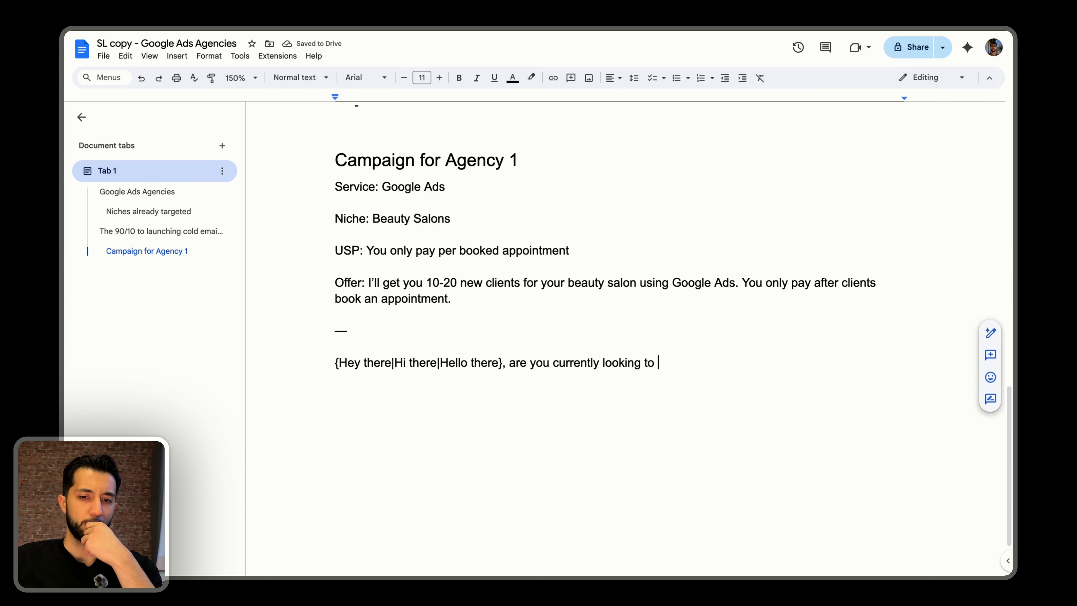
text(fill up)
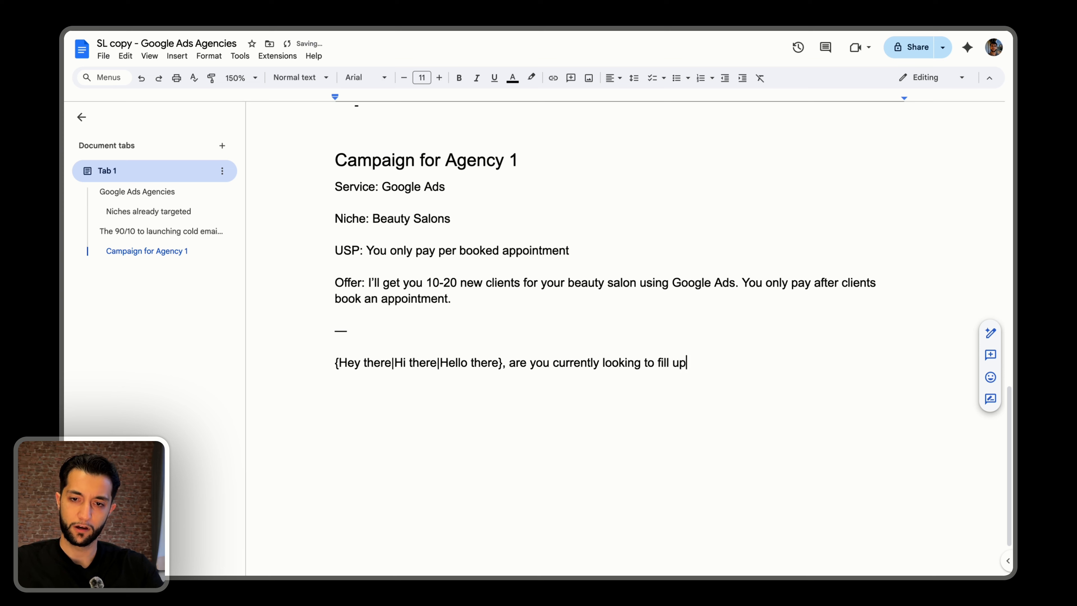
text( your calendar?)
key(BackSpace)
text(with more appointments?)
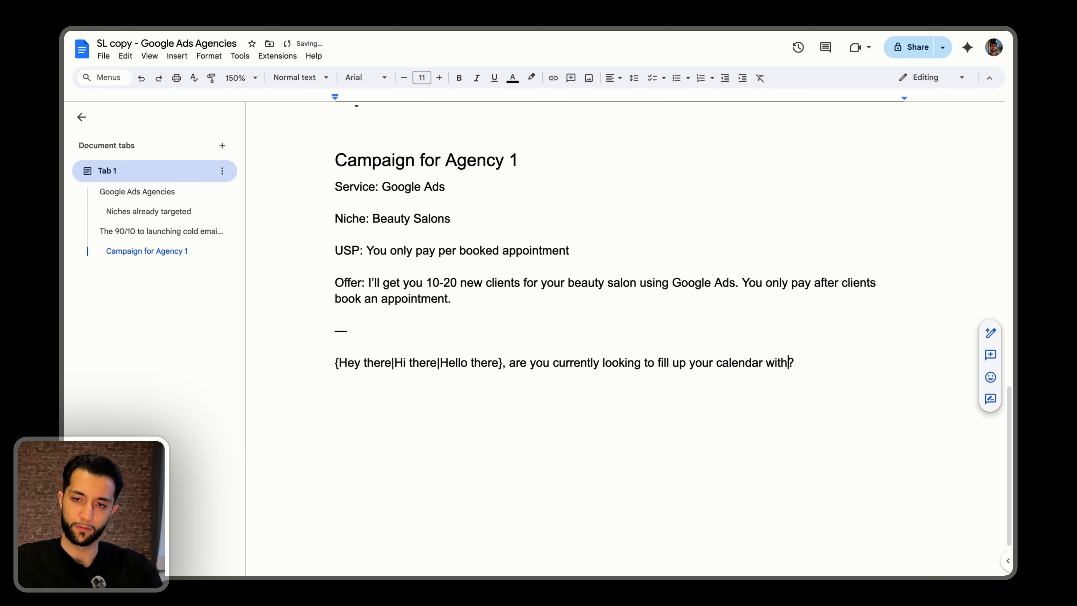
Add a second paragraph reading "If so, I can help you get 10-20 more appointments this month using Google Ads.".
key(Return)
text(If so, I can help you get those)
key(BackSpace)
key(BackSpace)
key(BackSpace)
key(BackSpace)
key(BackSpace)
text(10-20 more appointments this month using Google Ads. You on)
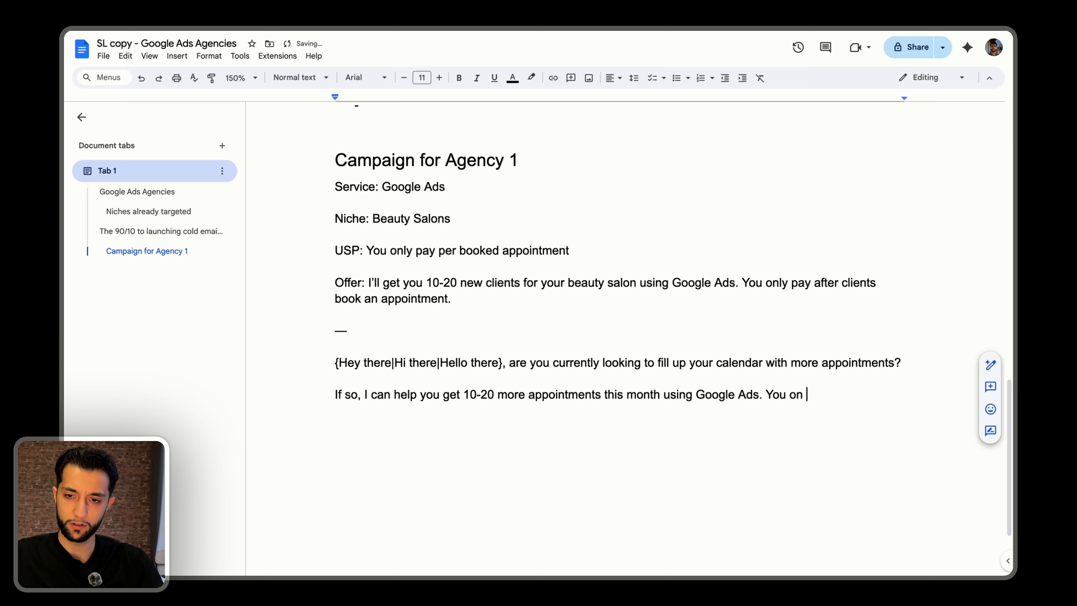
key(BackSpace)
key(BackSpace)
text(just pay per)
key(BackSpace)
key(BackSpace)
key(BackSpace)
key(BackSpace)
text(after)
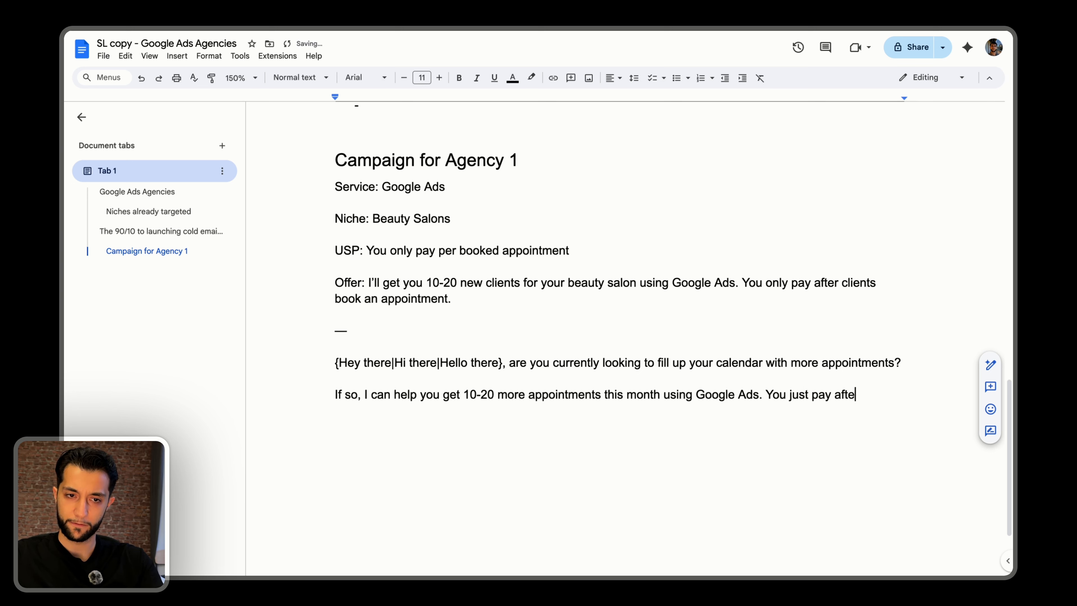
key(ctrl+BackSpace)
key(ctrl+BackSpace)
key(ctrl+BackSpace)
key(ctrl+BackSpace)
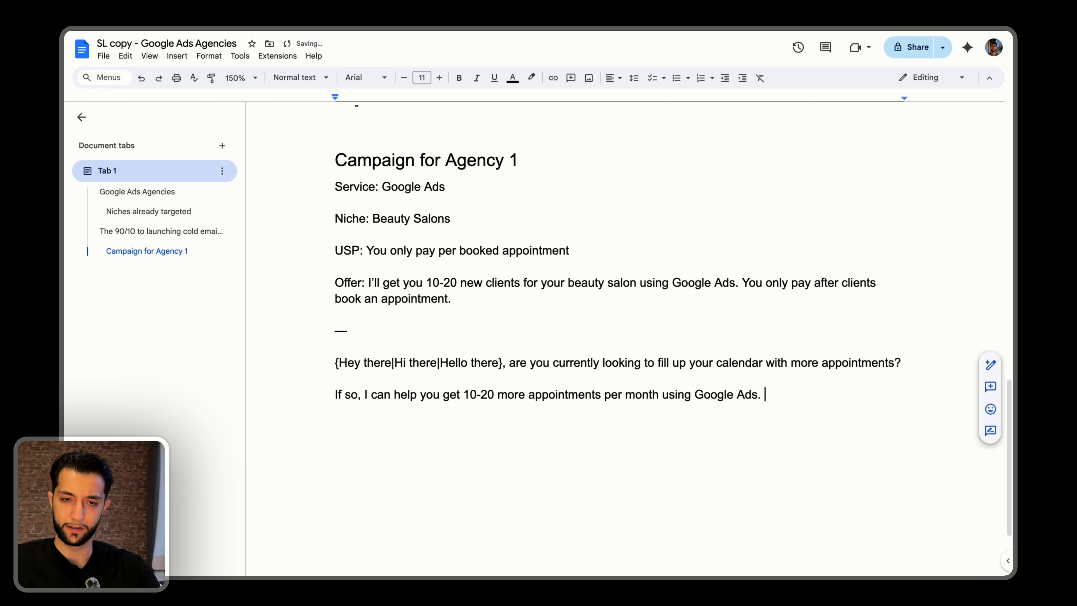
Change "this month" to "per month" and end the paragraph with "You only pay after I book an appointment on your behalf.".
text(You on)
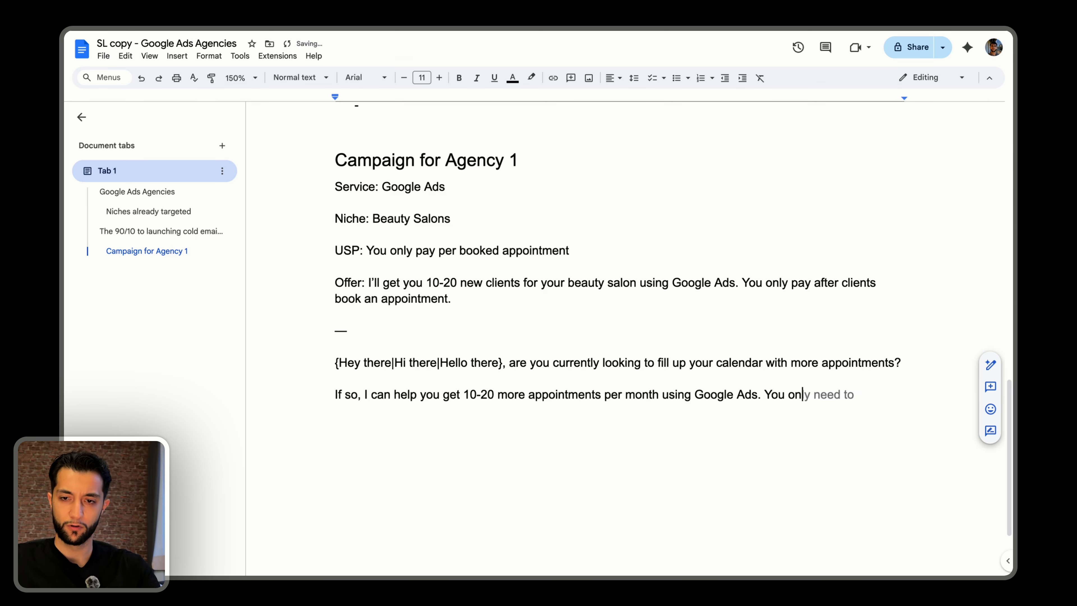
text(ly pay after )
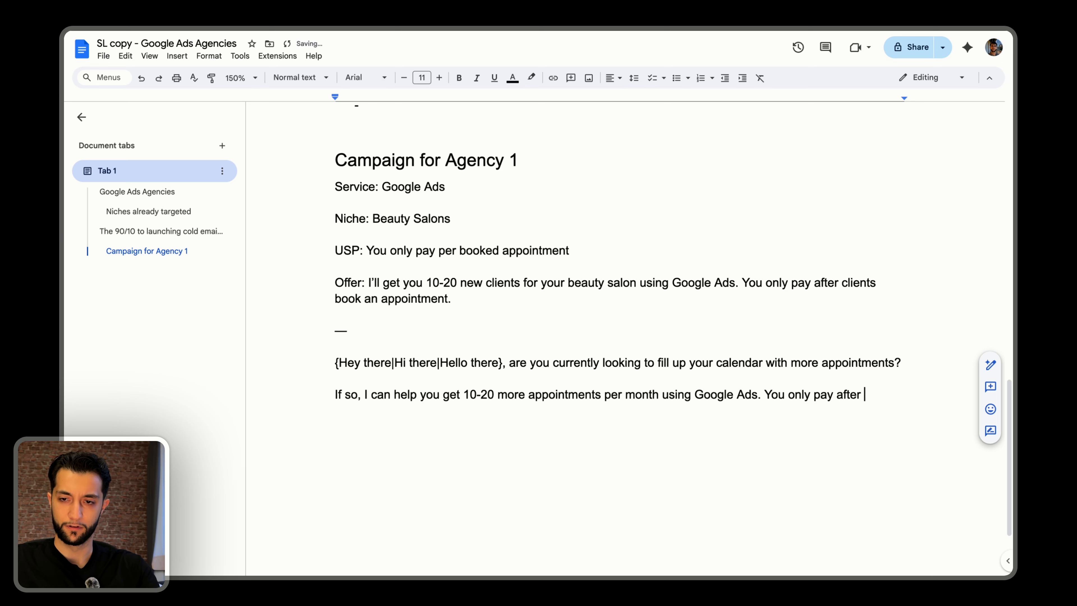
text(I book an ap)
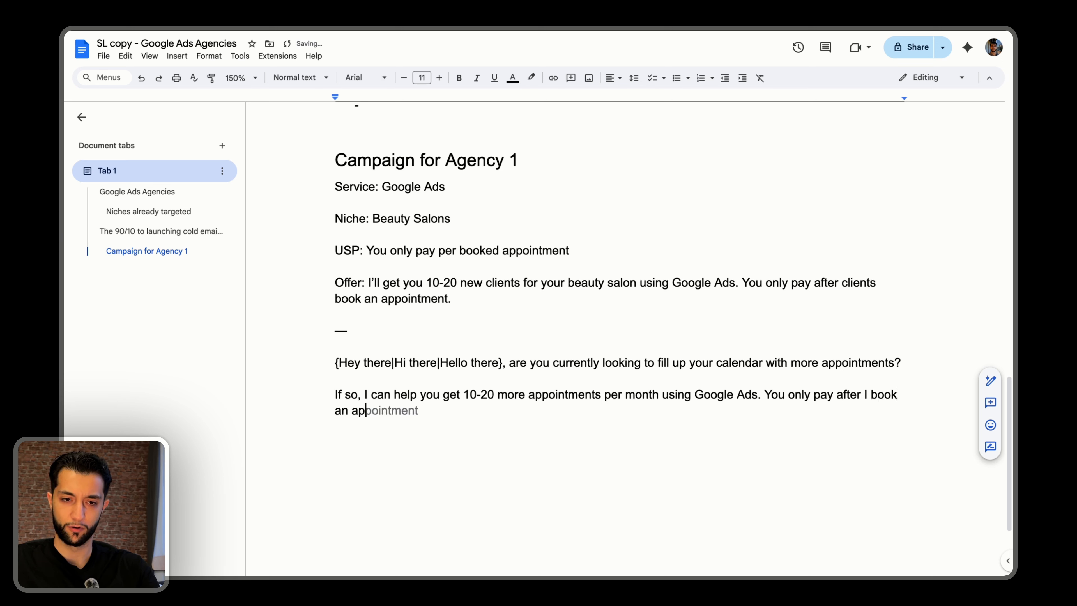
text(pointment on your behalf.)
Add a closing paragraph asking "Want me to send you a 2 minute video showing how it works?".
key(Return)
key(Return)
text(Want me to s)
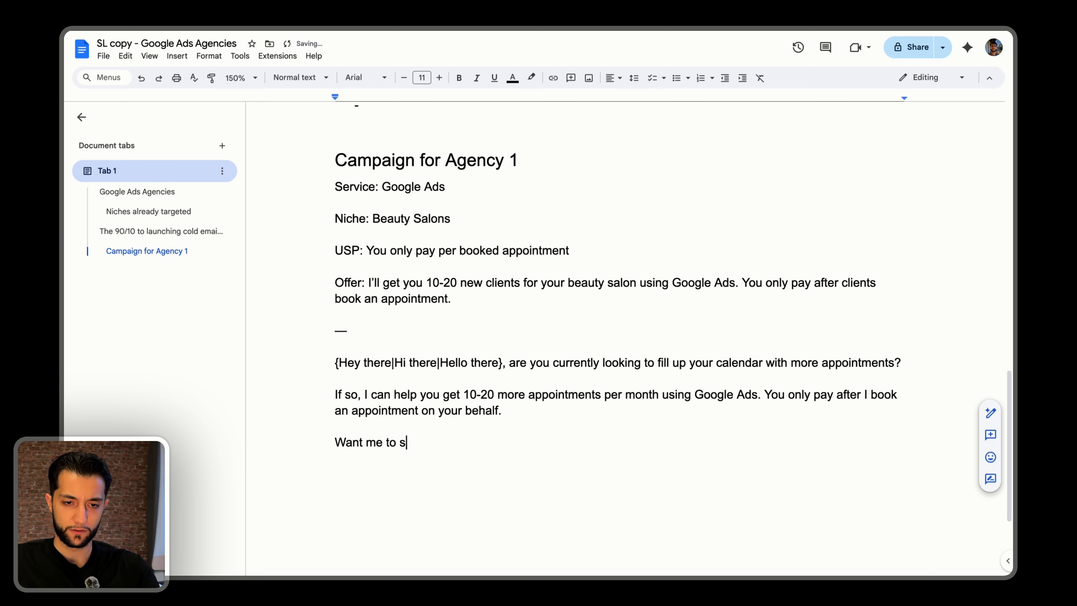
text(end you a 2 minut)
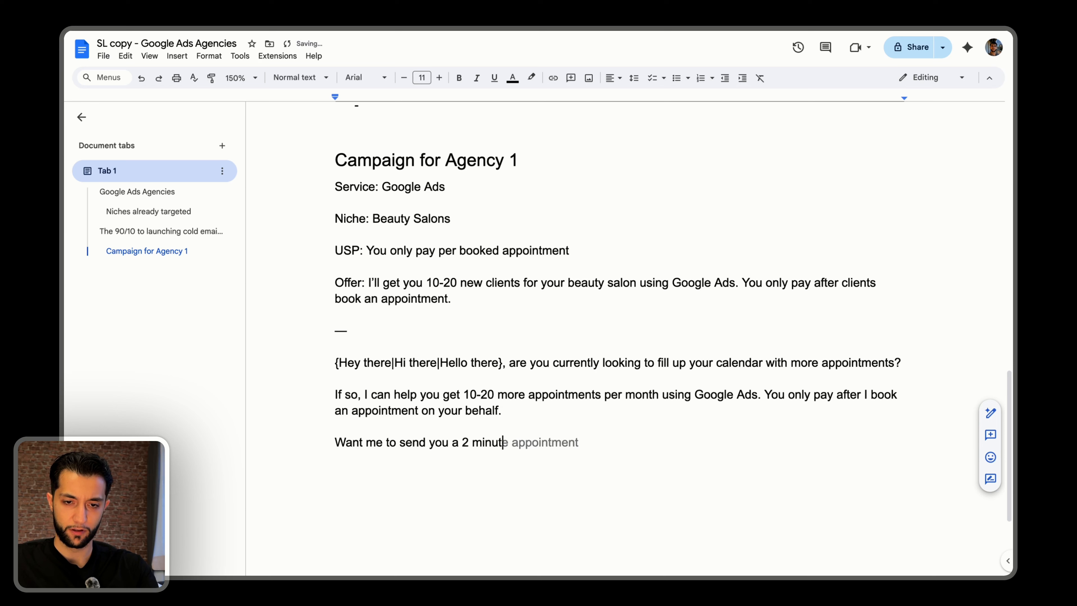
text(e video showing how it)
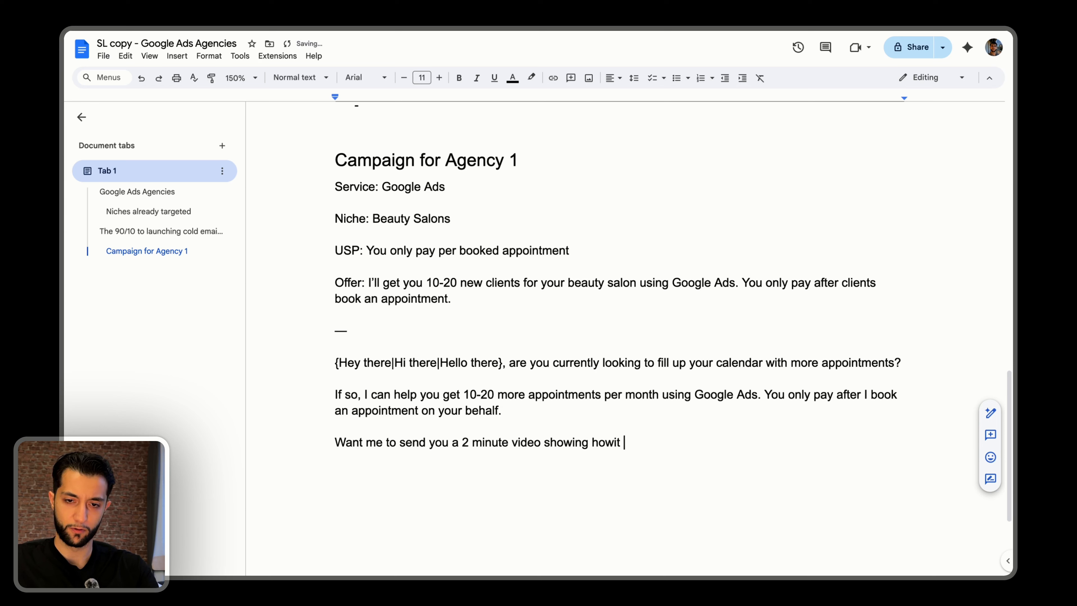
key(BackSpace)
key(BackSpace)
key(BackSpace)
text(it works?)
Insert the bold label "Email 1A" on its own line above the greeting and return to the end of the email.
key(Up)
key(Up)
key(Up)
key(Up)
key(Up)
key(Up)
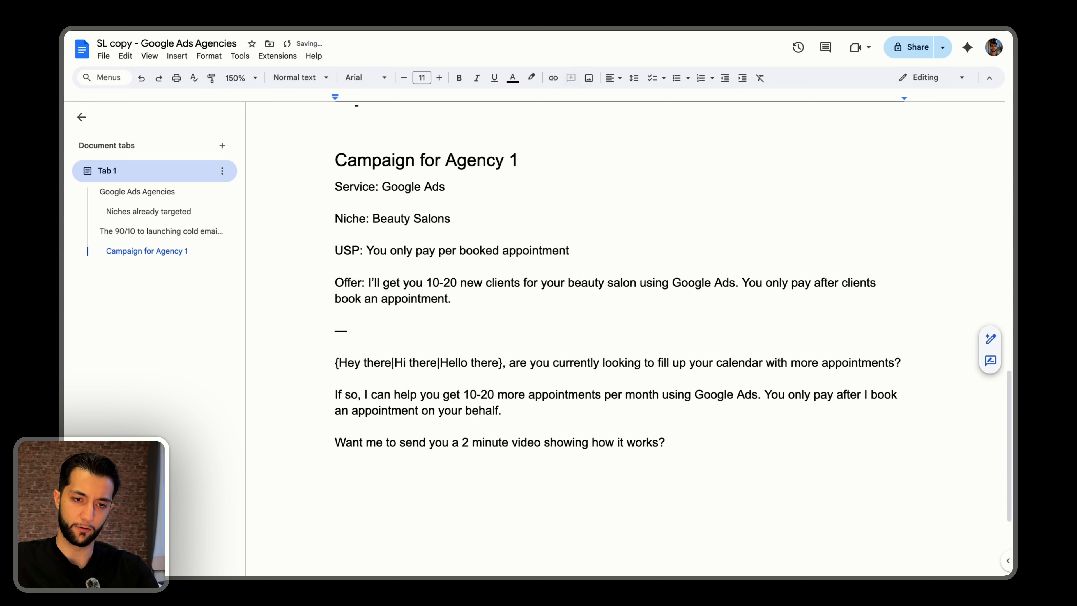
key(Return)
text(Email1)
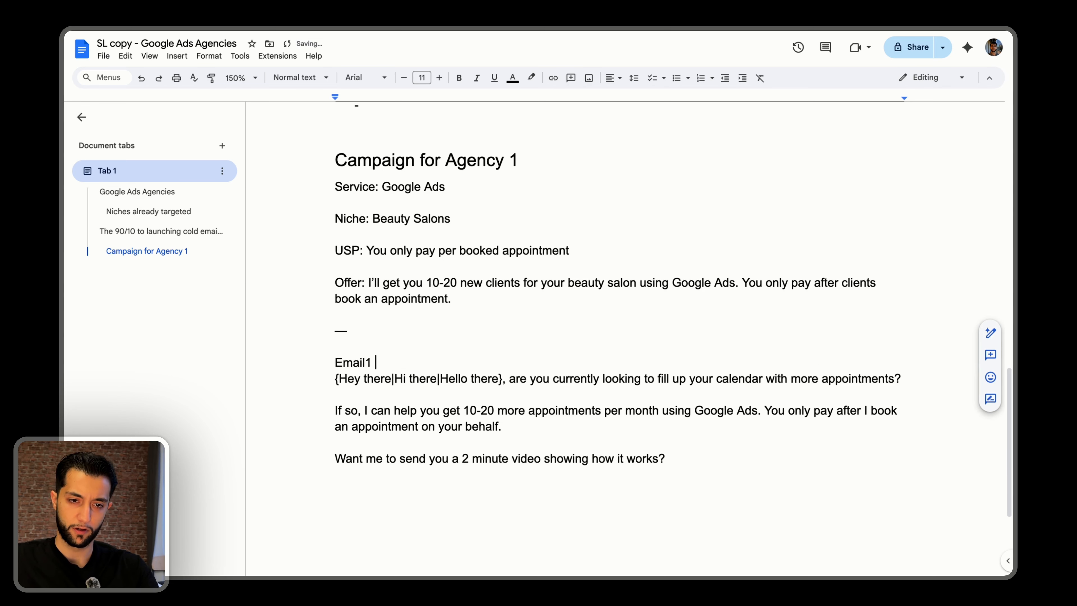
key(BackSpace)
text(1A)
key(shift+super+Left)
key(super+b)
key(Right)
key(Down)
key(Down)
key(Down)
key(Down)
key(Down)
key(Down)
key(Down)
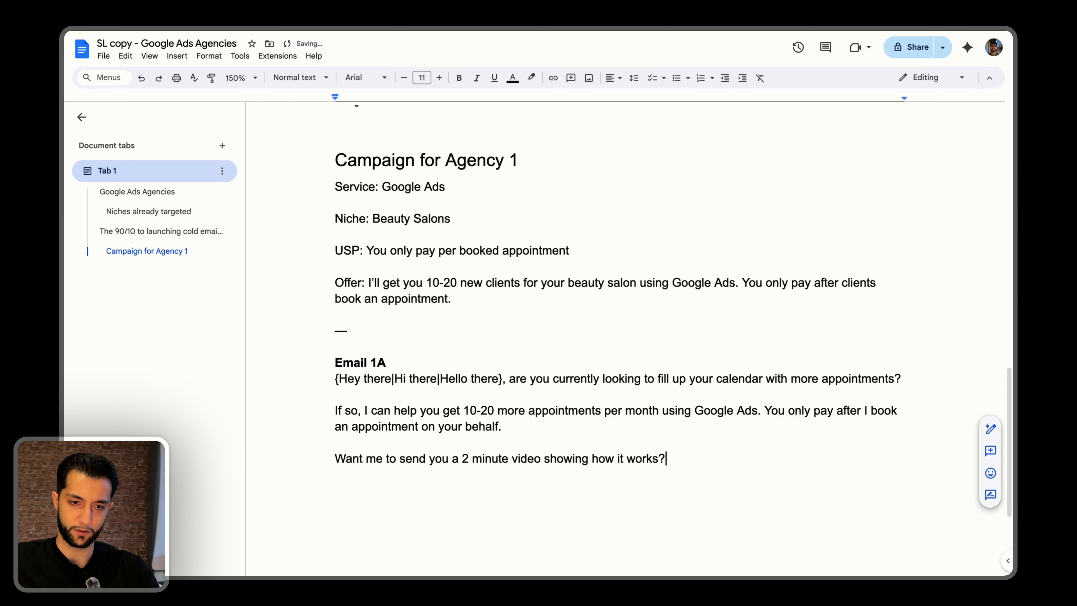
Add the label "Email 2A" on its own line below Email 1A's closing question.
key(Return)
key(Return)
text(Email 2)
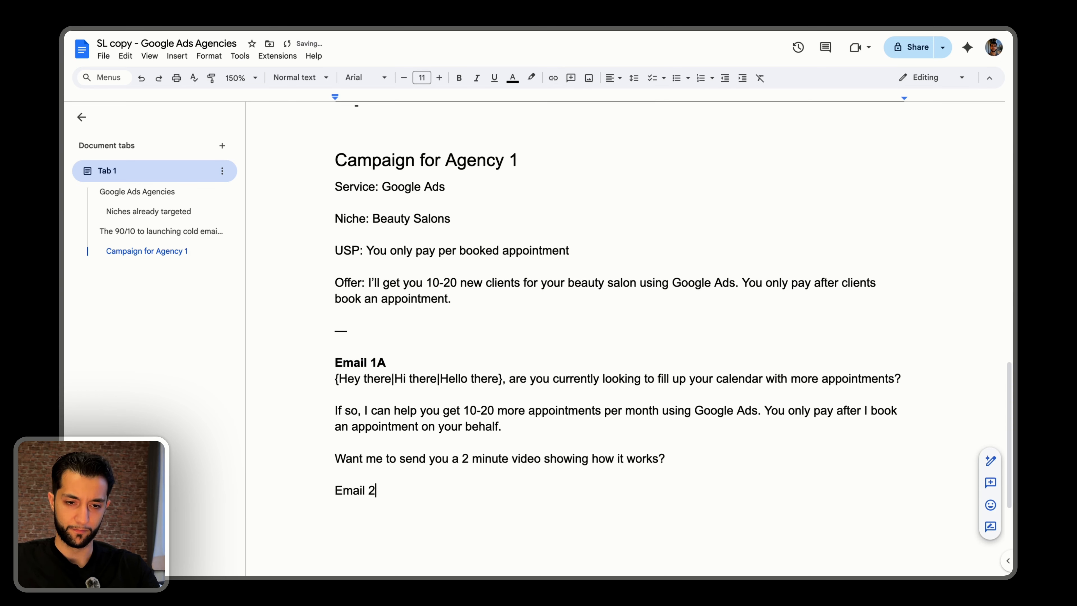
text(A)
key(Return)
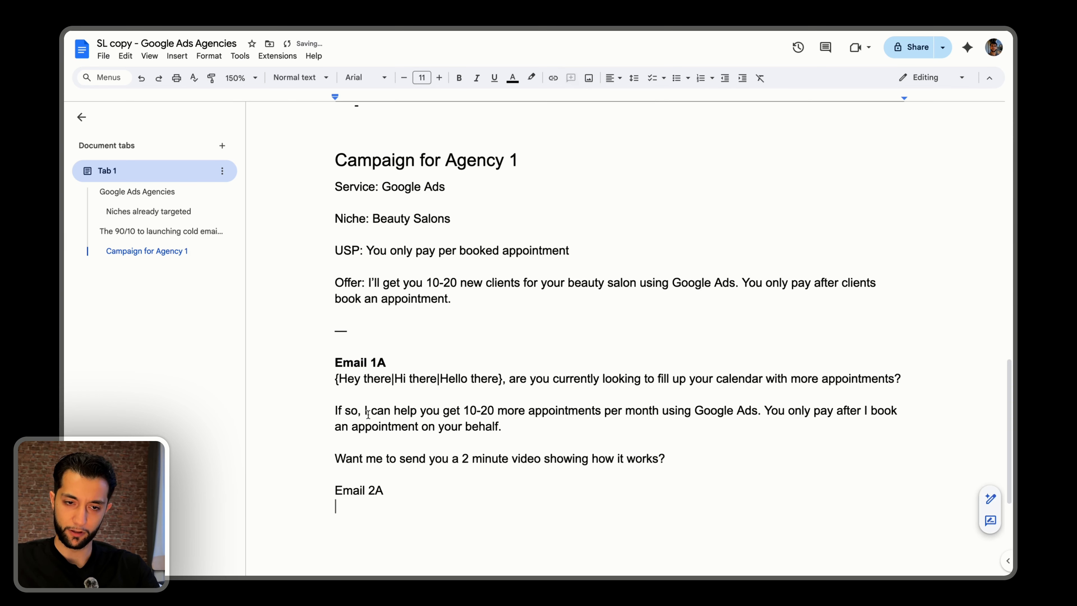
Copy Email 1A's text from "I can help you" through the closing question under Email 2A, and make the Email 2A label bold.
drag(365, 411, 685, 452)
key(super+c)
click(339, 505)
key(super+v)
drag(338, 410, 385, 426)
key(super+b)
click(447, 442)
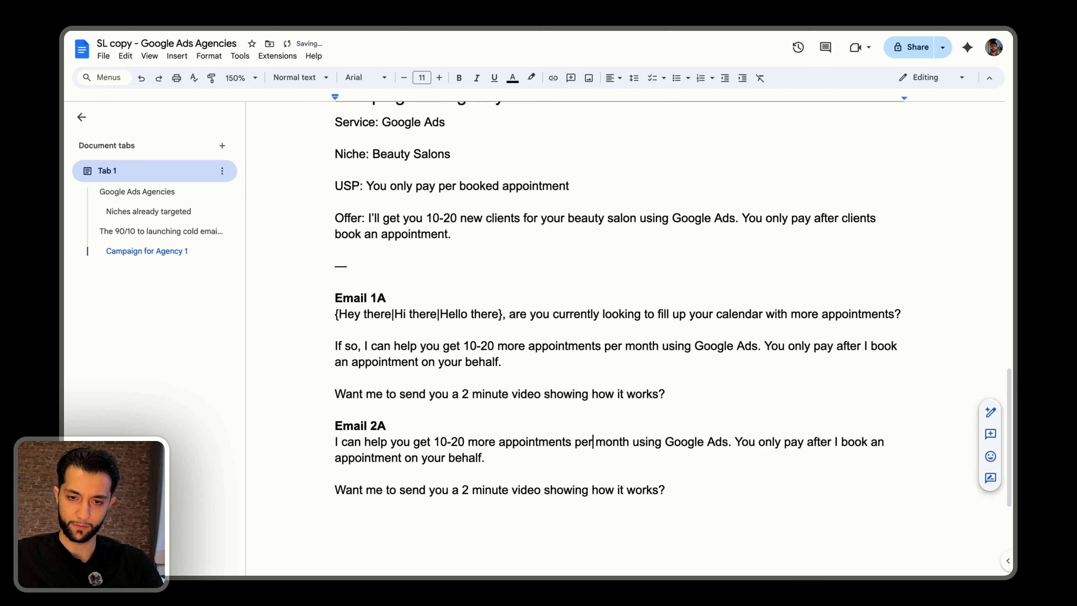
Insert "for your salon" after "per month" in Email 2A and move the payment sentence into its own paragraph.
key(alt+Left)
key(alt+Right)
key(alt+Right)
text(for your sal)
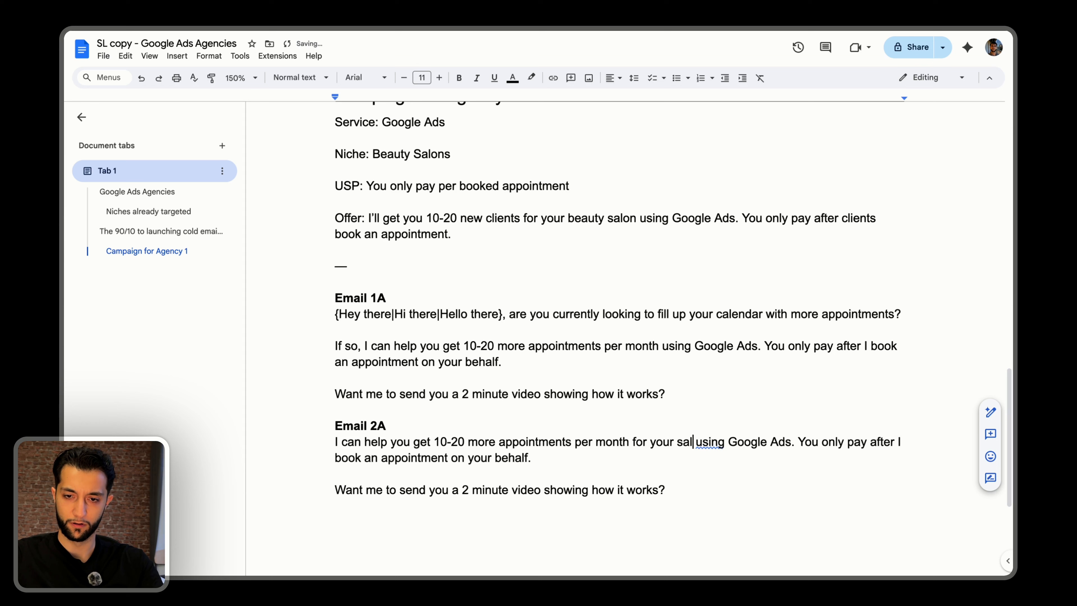
text(on)
key(alt+Right)
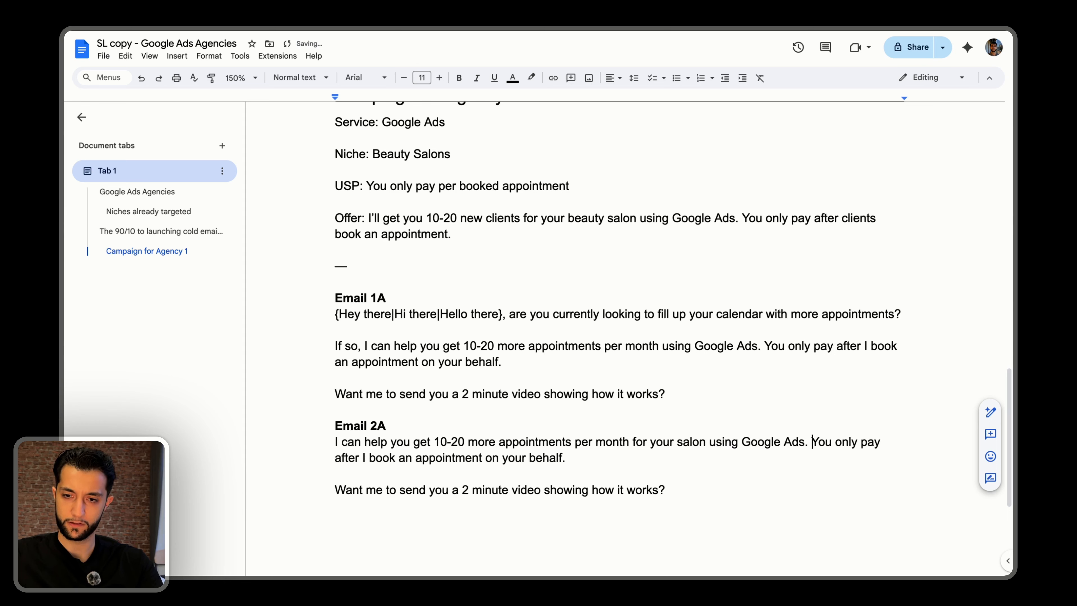
key(Return)
key(Return)
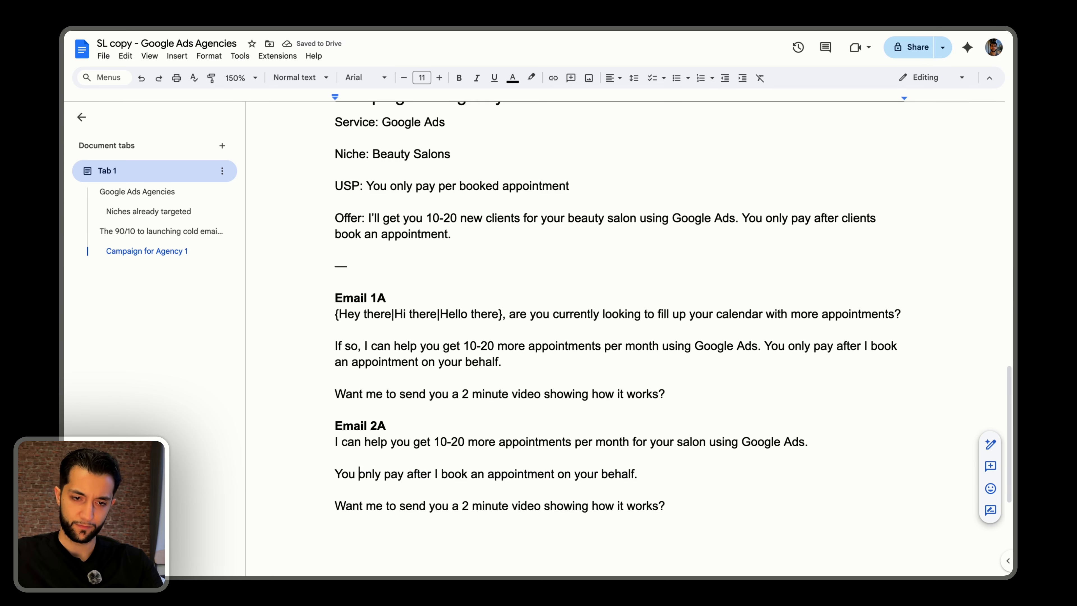
Reword Email 2A's payment sentence to "You get charged after I book an appointment on your behalf.".
key(alt+Left)
key(alt+shift+Left)
key(BackSpace)
key(alt+Right)
key(alt+Right)
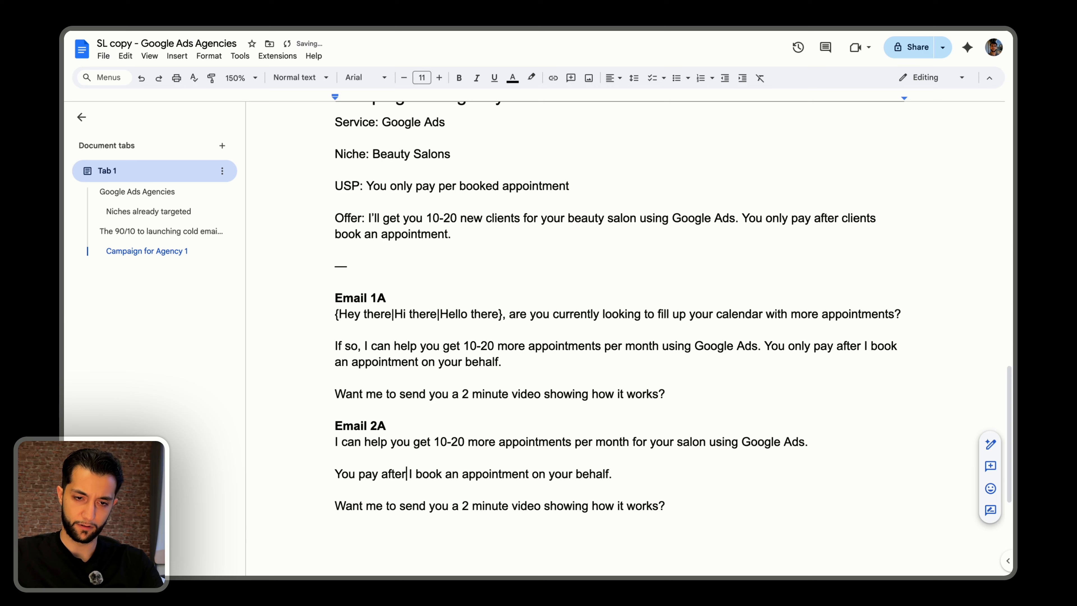
key(alt+Right)
key(alt+Left)
key(alt+Left)
key(alt+Left)
key(alt+Left)
key(alt+Left)
key(alt+shift+Right)
text(get charged)
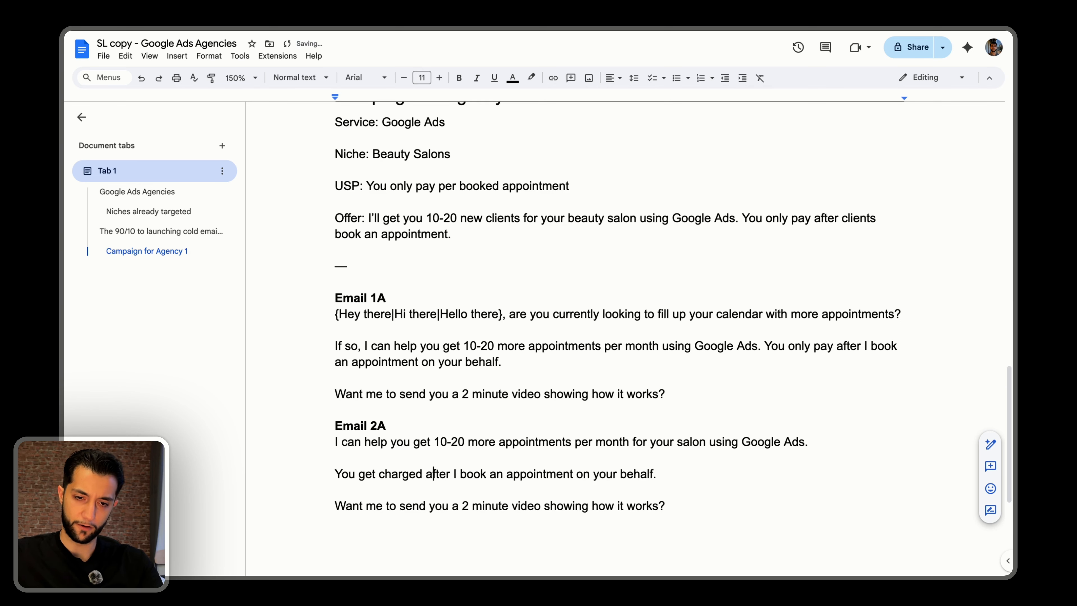
Replace Email 2A's closing question with "Want me to send that 2 minute video over so you can check out how it works?".
key(alt+Right)
key(alt+Right)
key(alt+Right)
key(alt+Right)
key(Down)
key(Down)
key(Down)
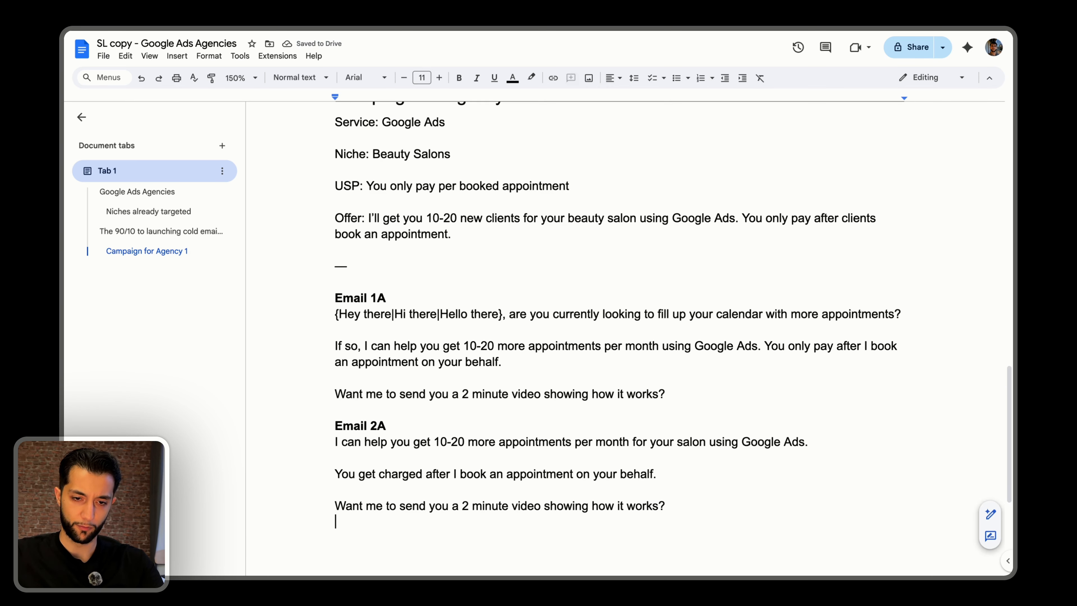
key(Up)
key(End)
key(shift+Home)
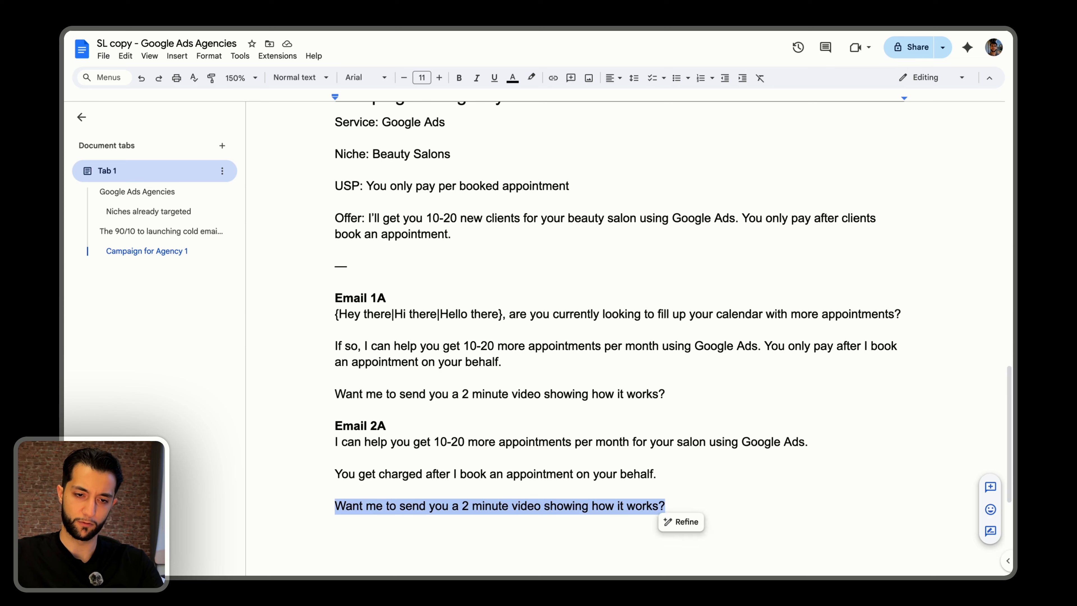
text(Want me to send that 2 minute video over so you can check out )
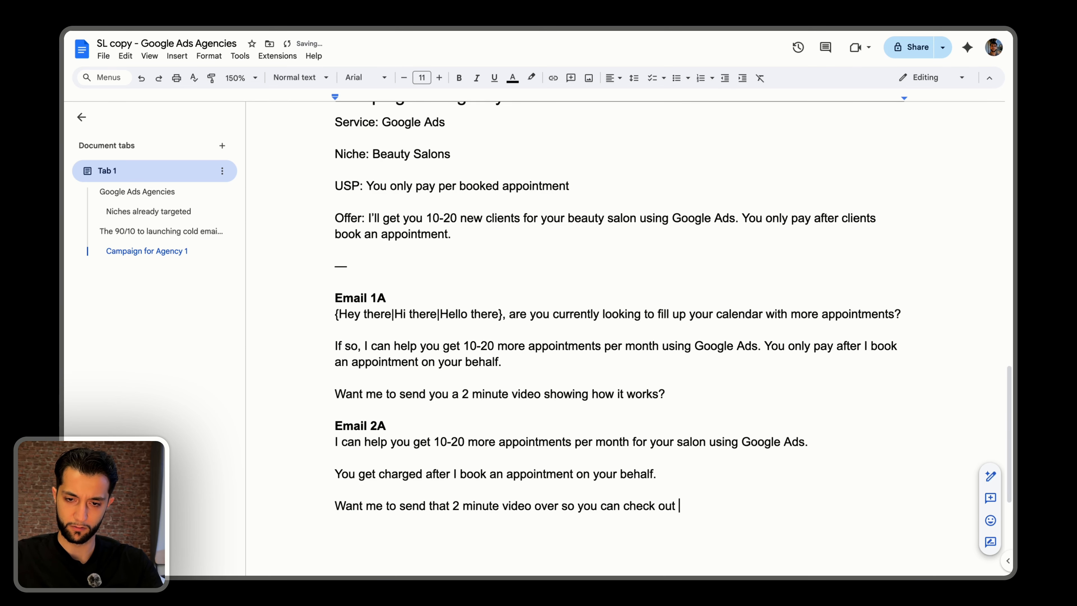
text(how it works?)
key(shift+Home)
scroll(432, 264, down, 5)
click(548, 404)
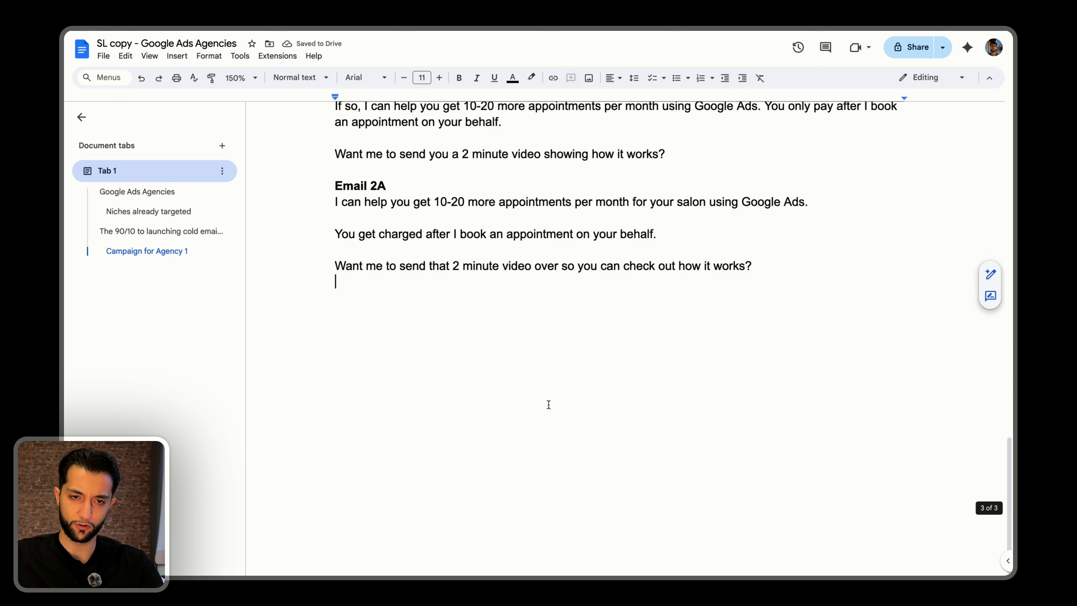
key(Return)
text(E)
key(BackSpace)
key(BackSpace)
key(Return)
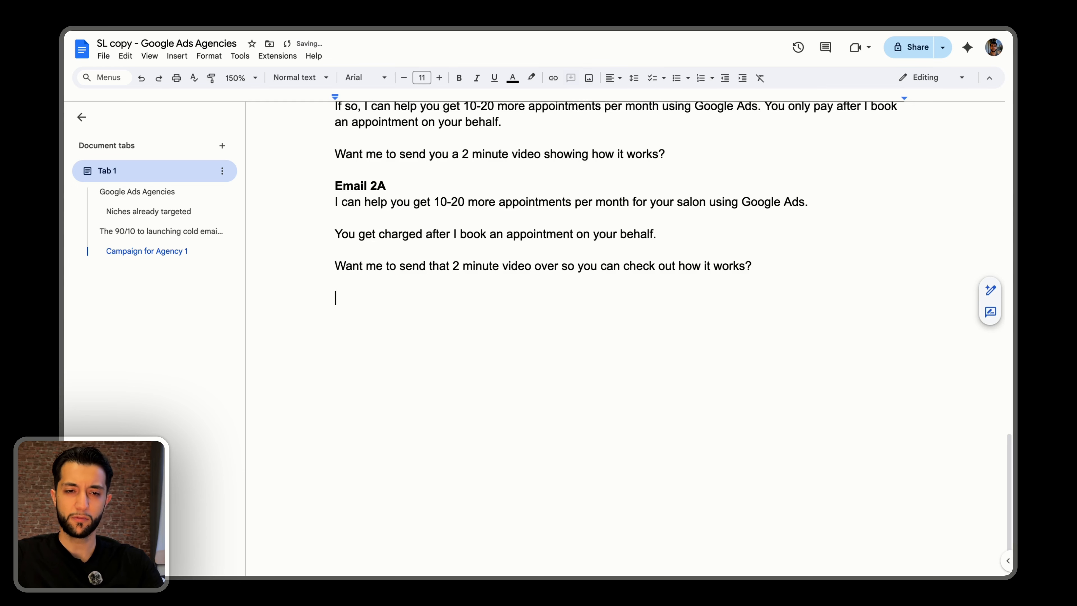
Reread the Email 1A and Email 2A drafts, comparing their wording and closing questions.
scroll(528, 392, up, 4)
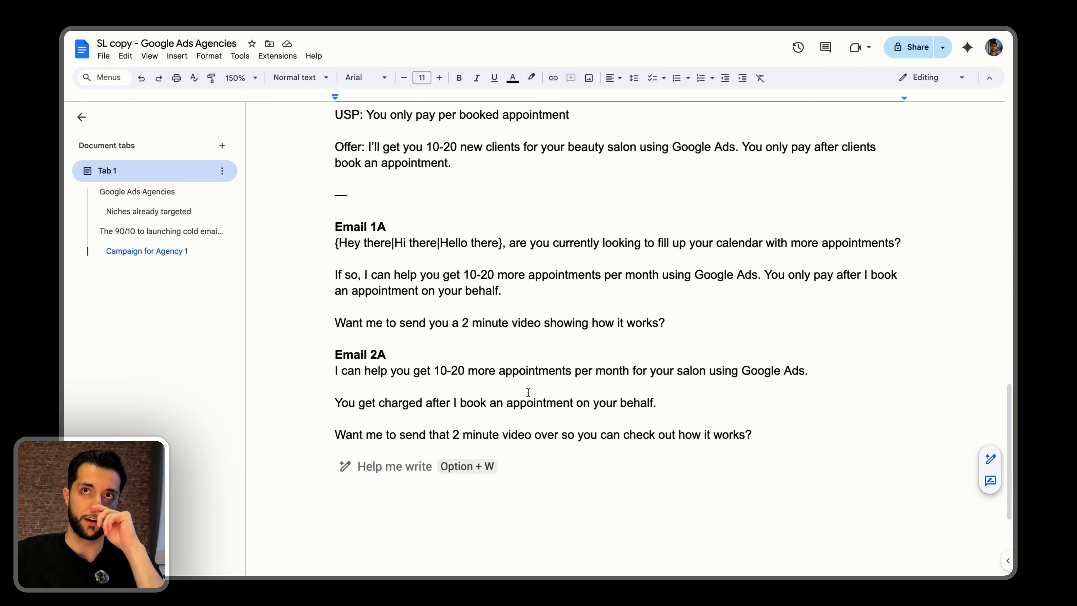
drag(665, 323, 334, 226)
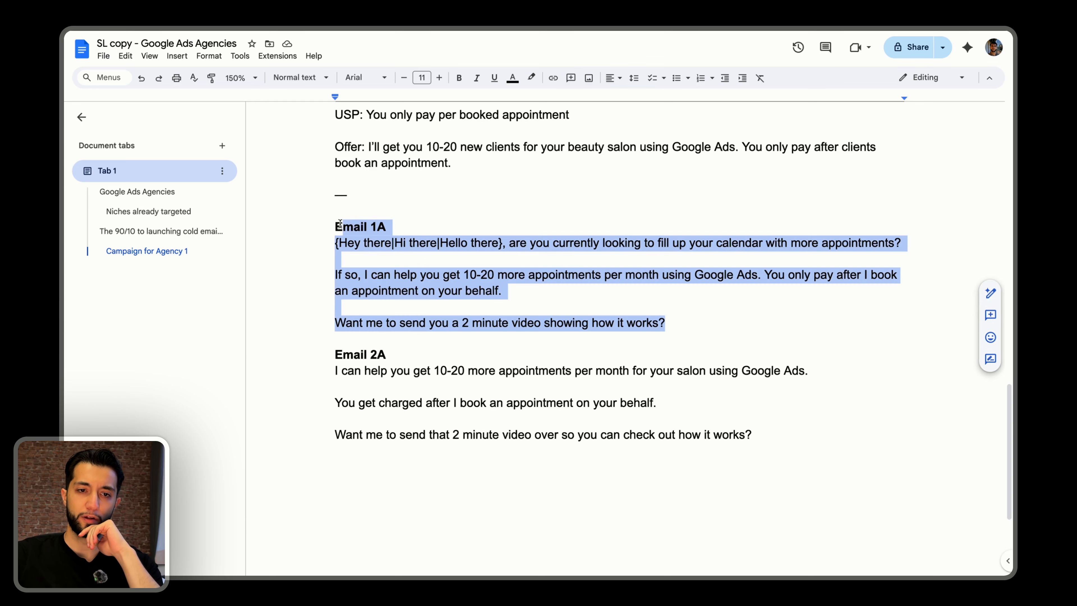
click(380, 262)
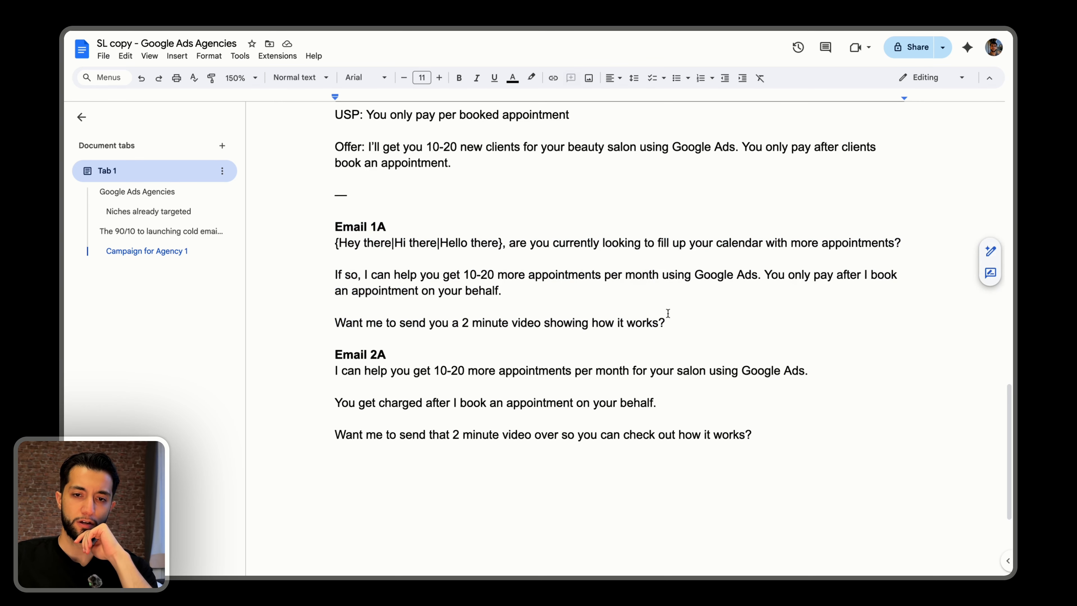
drag(690, 321, 408, 323)
click(408, 421)
click(406, 563)
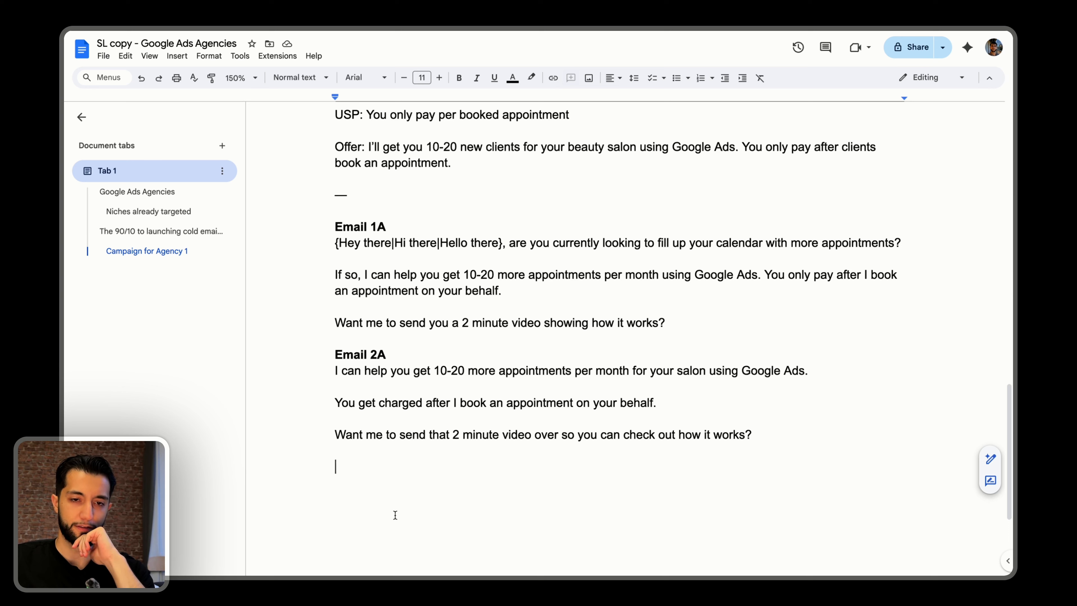
drag(672, 323, 306, 228)
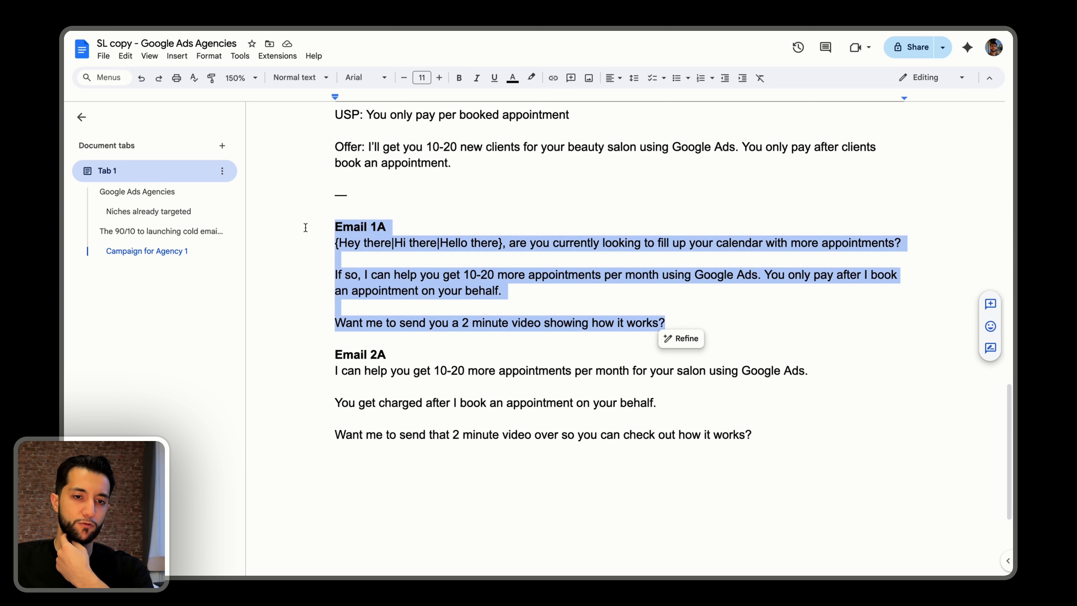
drag(326, 356, 781, 435)
click(685, 488)
key(BackSpace)
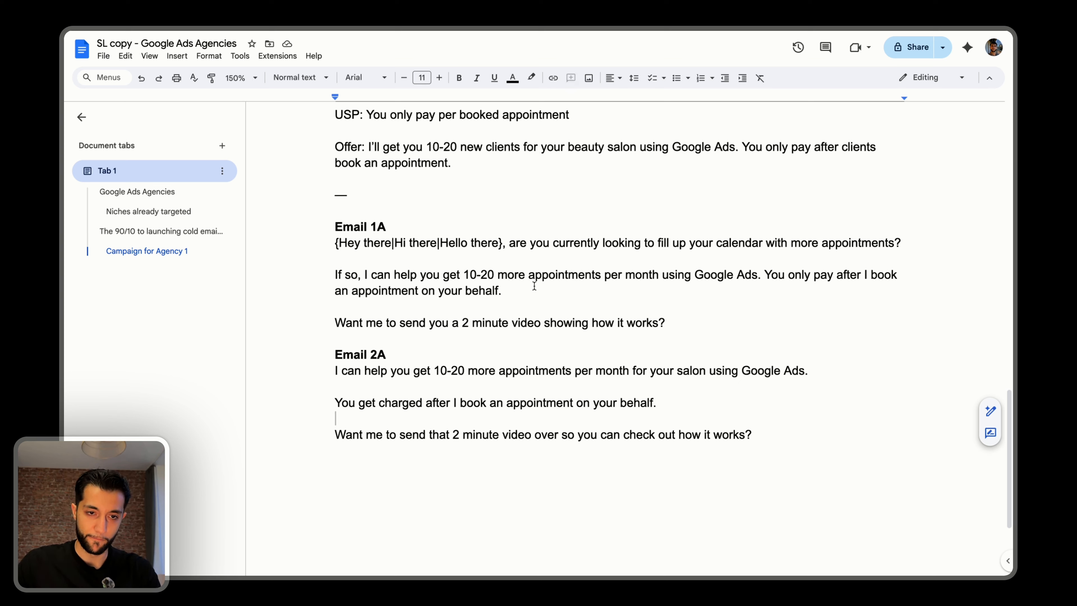
Add the bold label "Email 1B" on its own line between Email 1A and Email 2A, with an empty line below it.
click(391, 239)
click(437, 320)
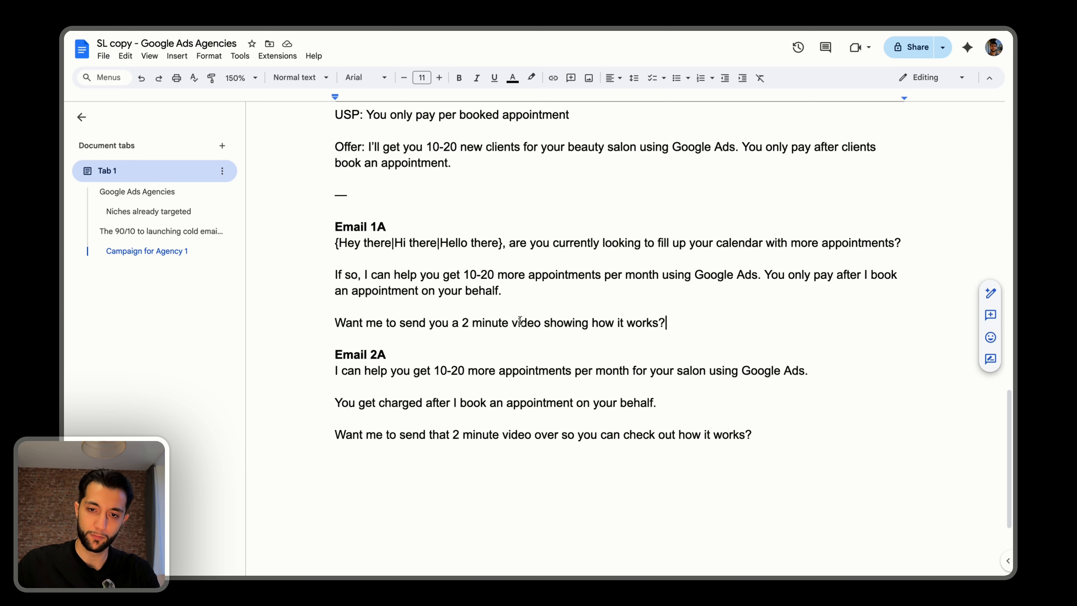
key(Return)
key(Return)
text(Email 1)
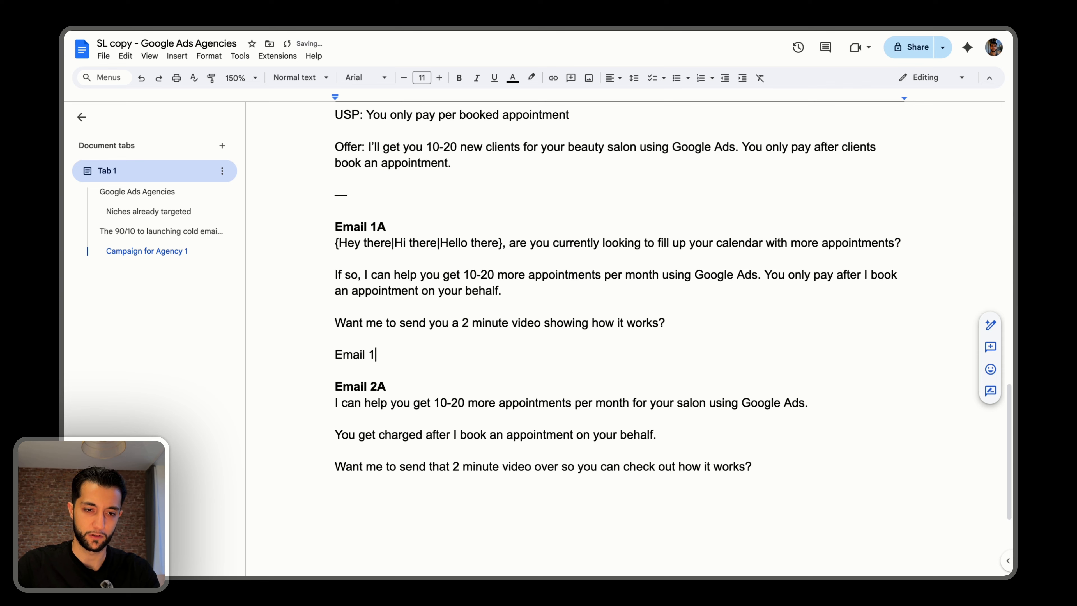
text(B)
key(Return)
key(shift+Up)
key(super+b)
key(Down)
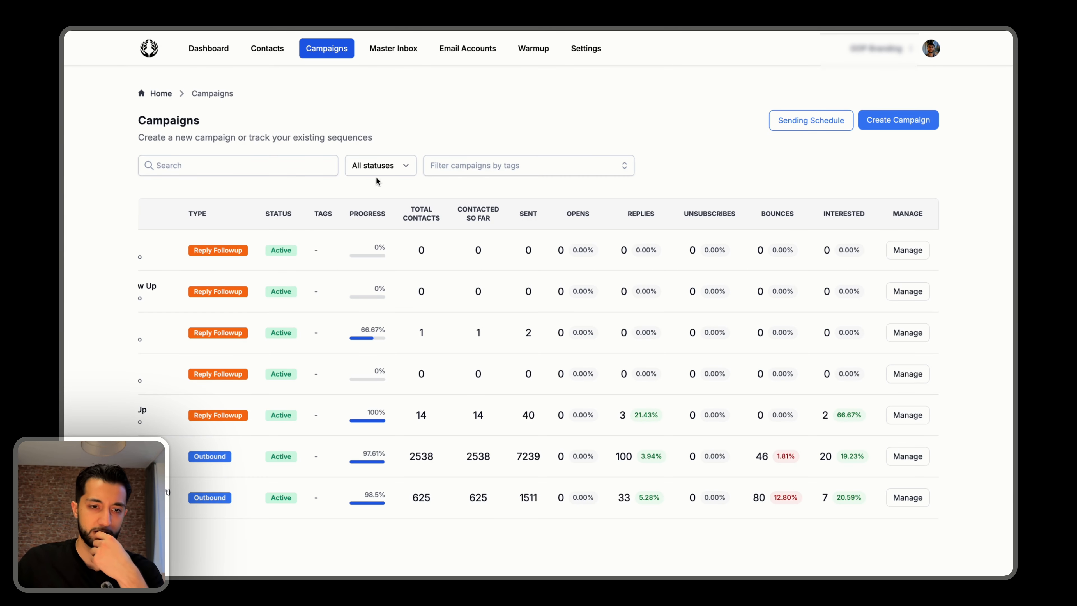
Switch to the cold email platform and examine the Home Services (Leadswift) campaign's sequence, overall stats and individual email stats.
scroll(560, 332, left, 5)
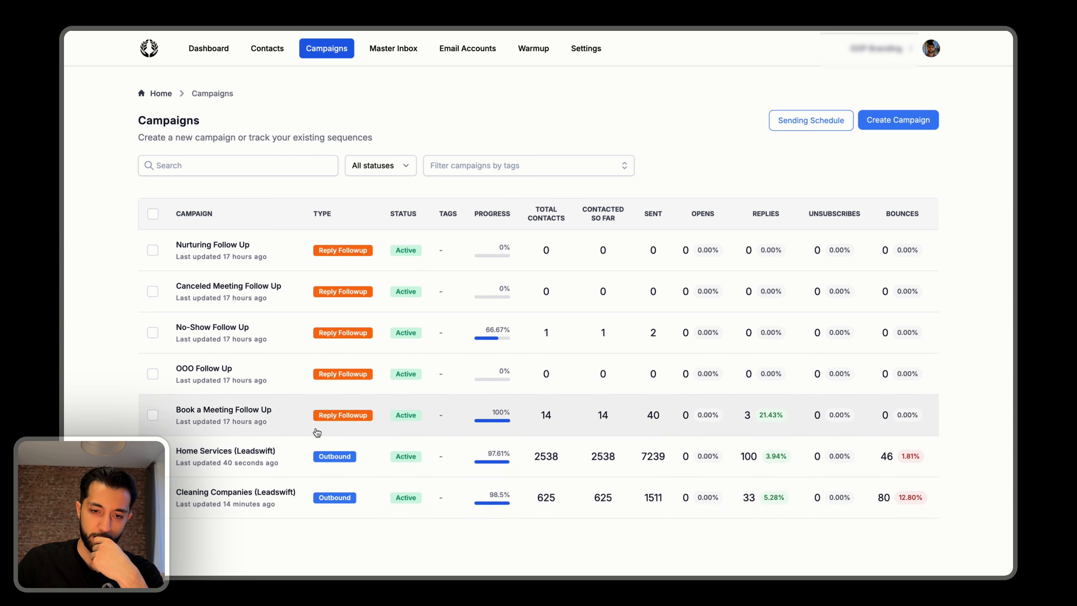
click(309, 455)
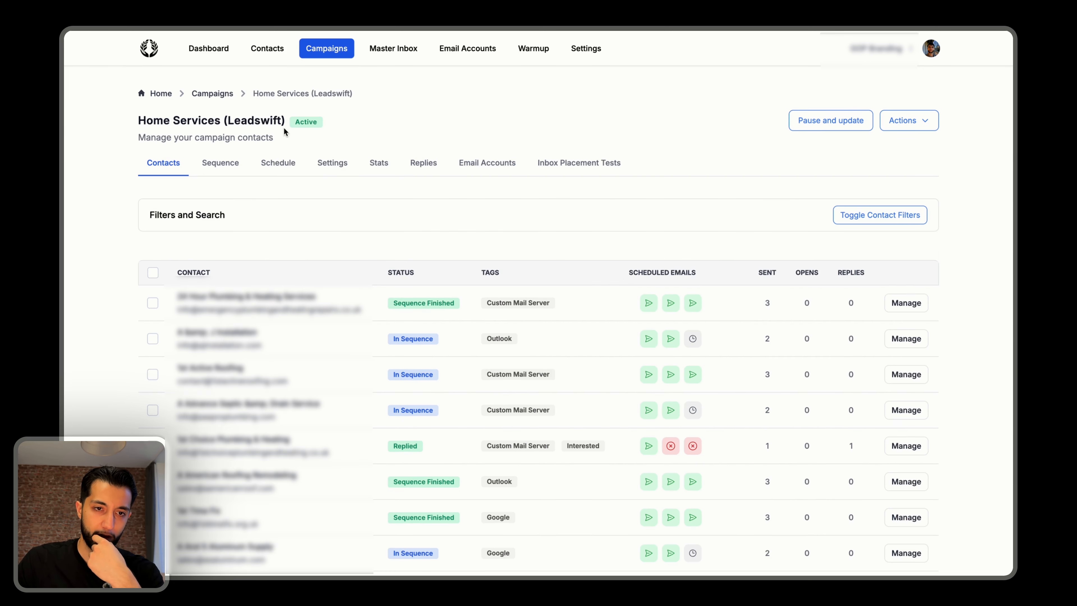
click(378, 163)
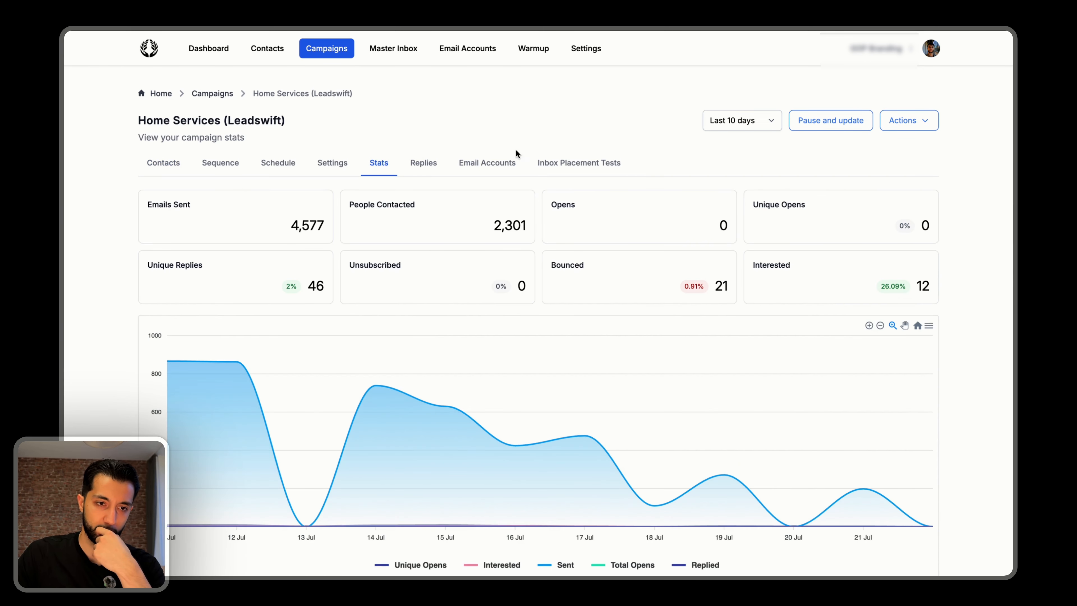
click(245, 164)
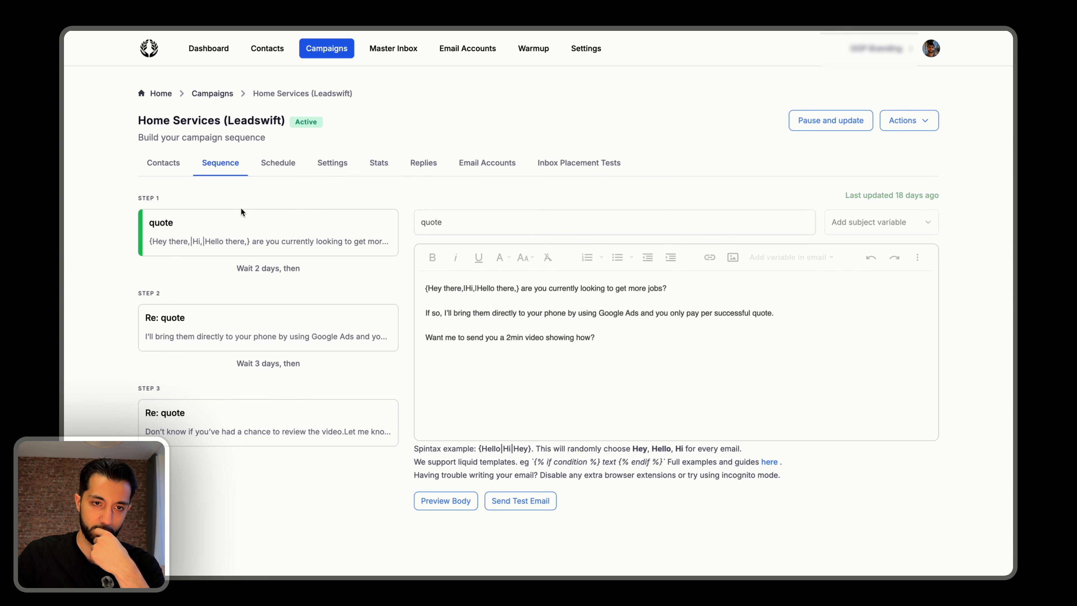
click(371, 169)
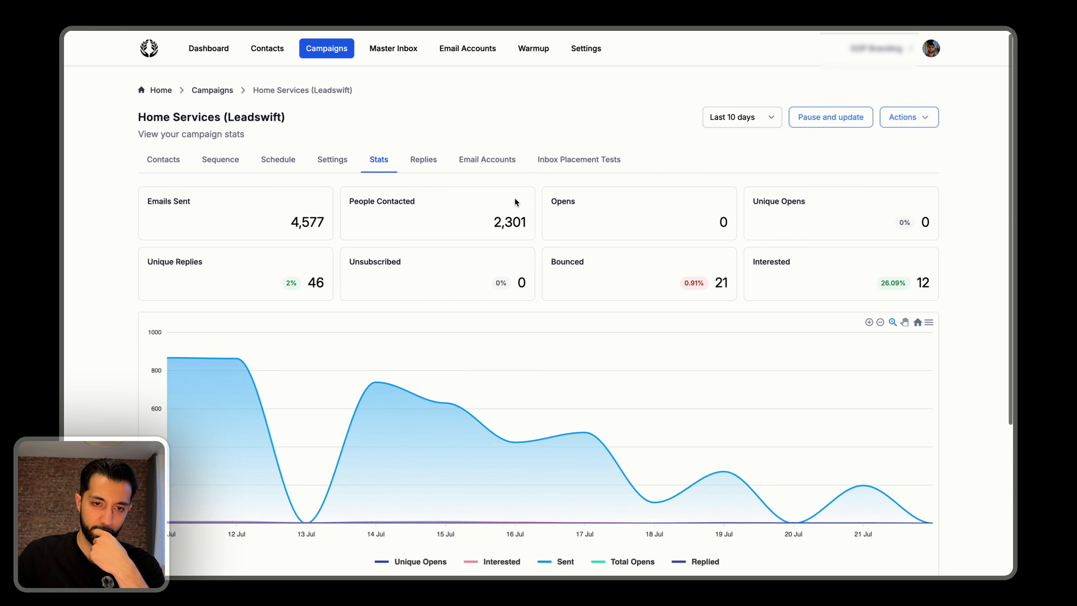
scroll(461, 365, down, 5)
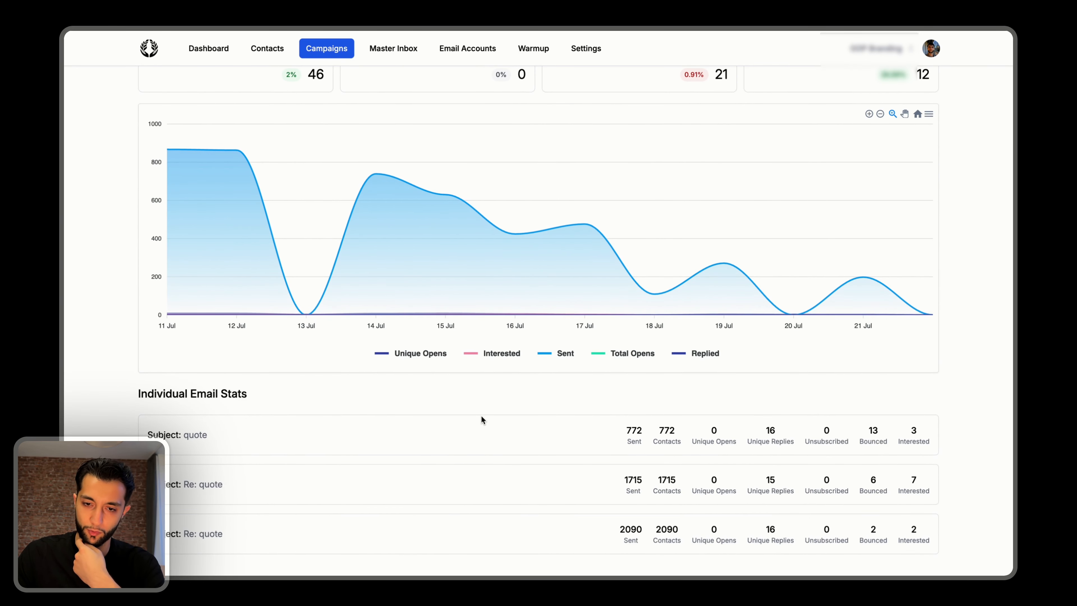
scroll(353, 326, up, 5)
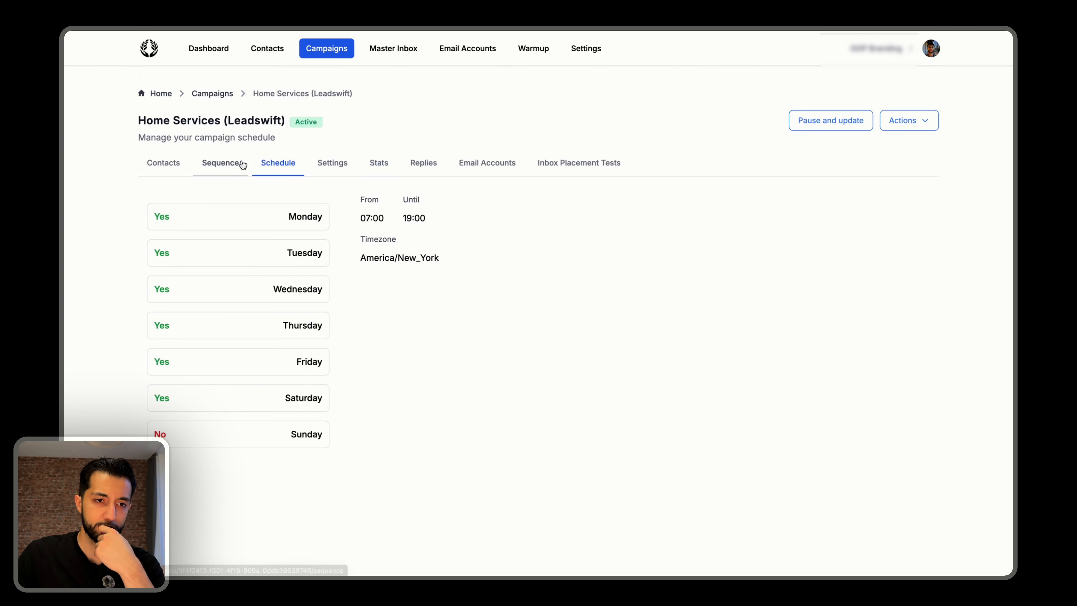
Capture a screenshot of the first sequence email's body text in the Home Services (Leadswift) campaign and delete the capture.
click(241, 164)
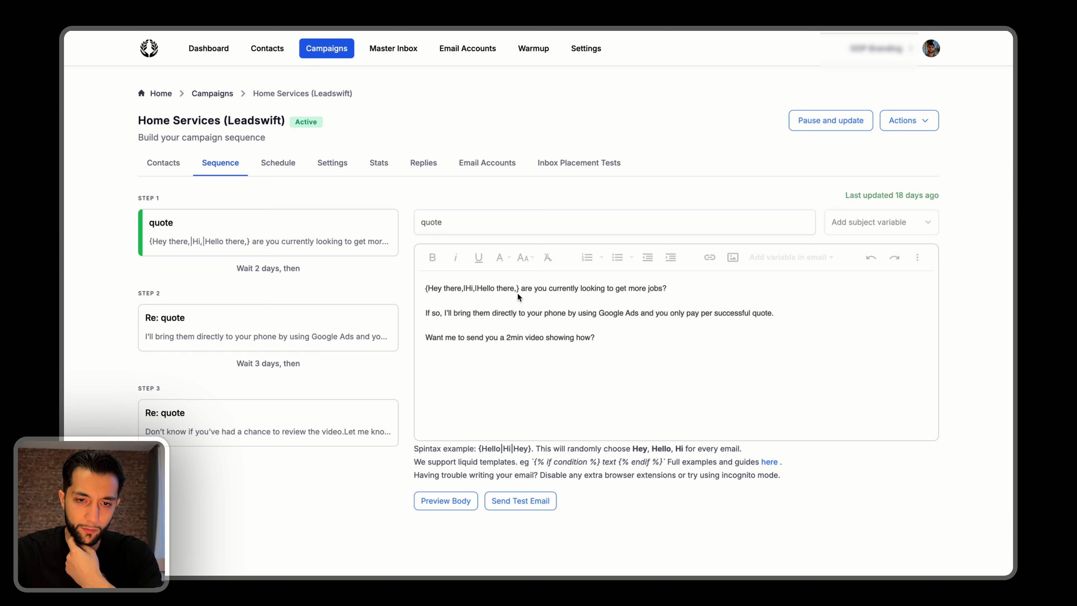
key(super+shift+4)
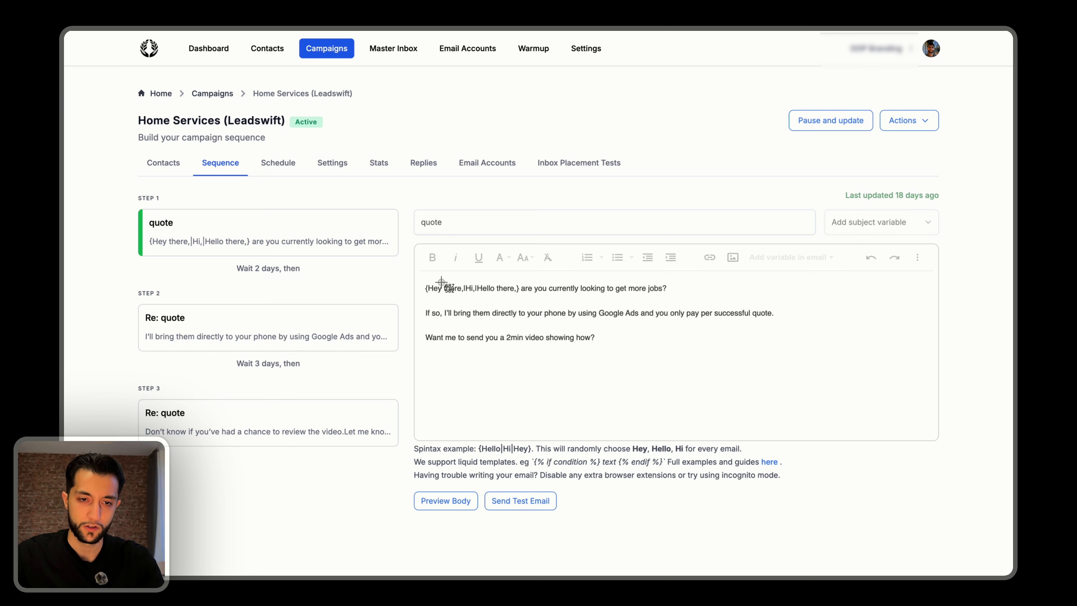
drag(416, 274, 804, 375)
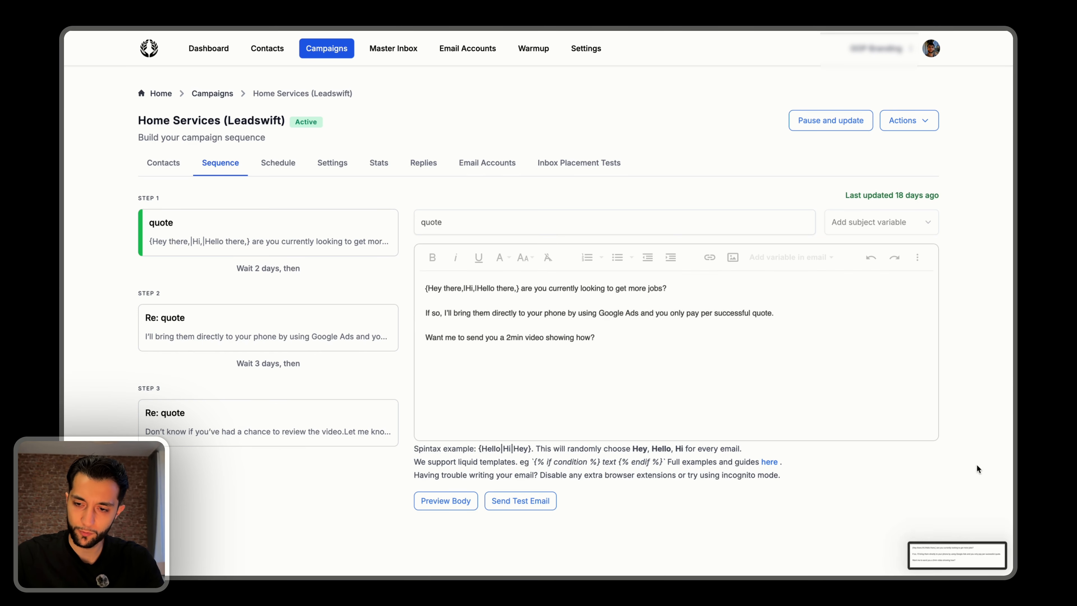
click(955, 552)
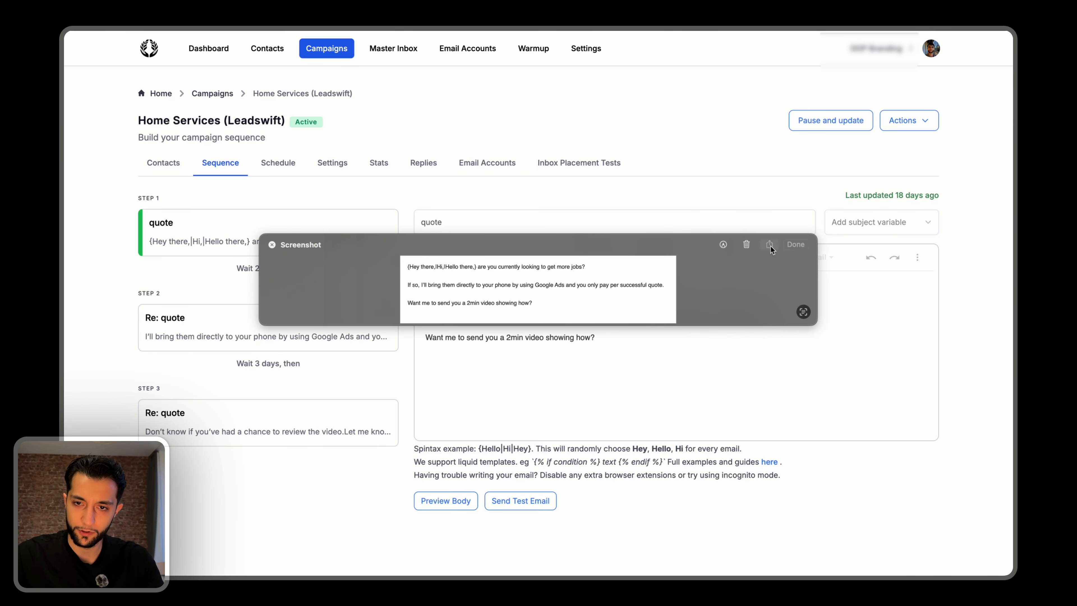
click(747, 242)
Switch to the Google Docs copy document and paste the Home Services campaign's first email body on the line below Email 1B.
click(641, 27)
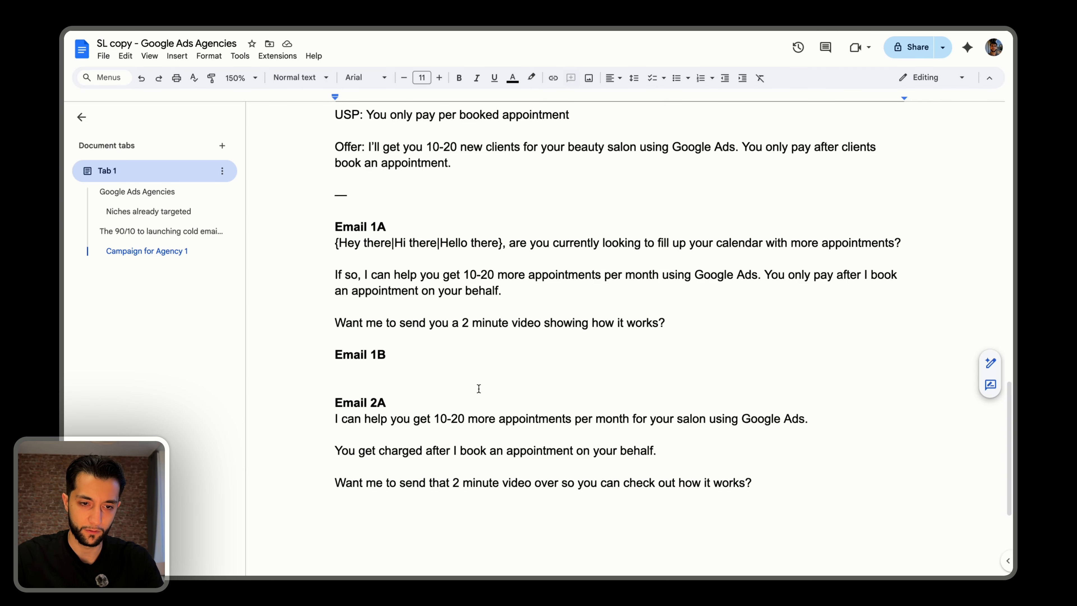
click(397, 374)
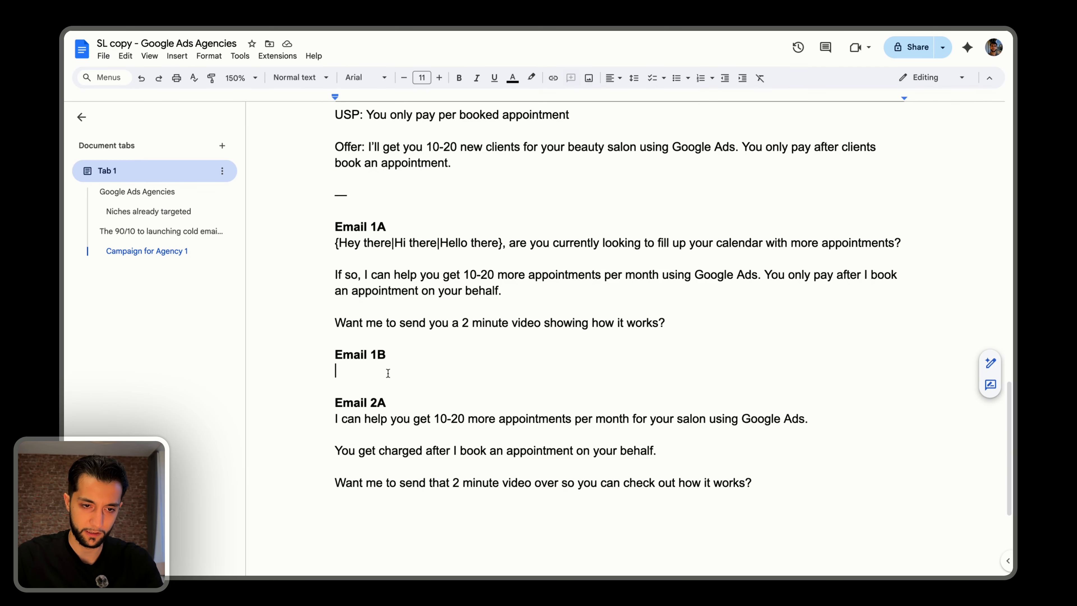
text({Hey there, Hi, Hello there}, are you currently looking to get more jobs? If so, I'll bring them directly to your phone by using Google Ads and you only pay per successful quote. Want me to send you a 2min video showing how?)
key(ctrl+z)
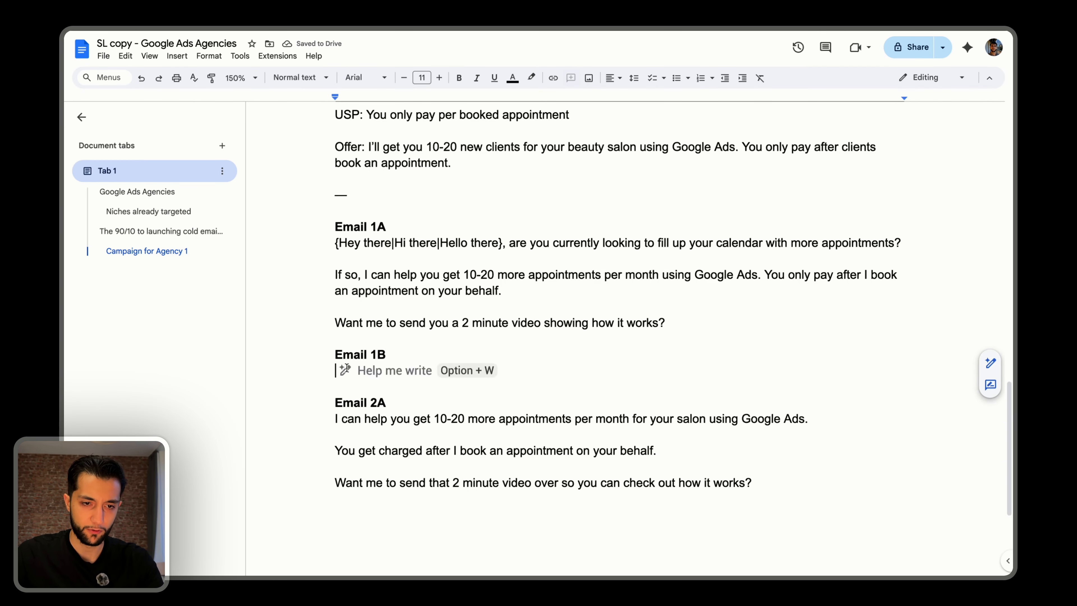
right_click(346, 369)
click(440, 195)
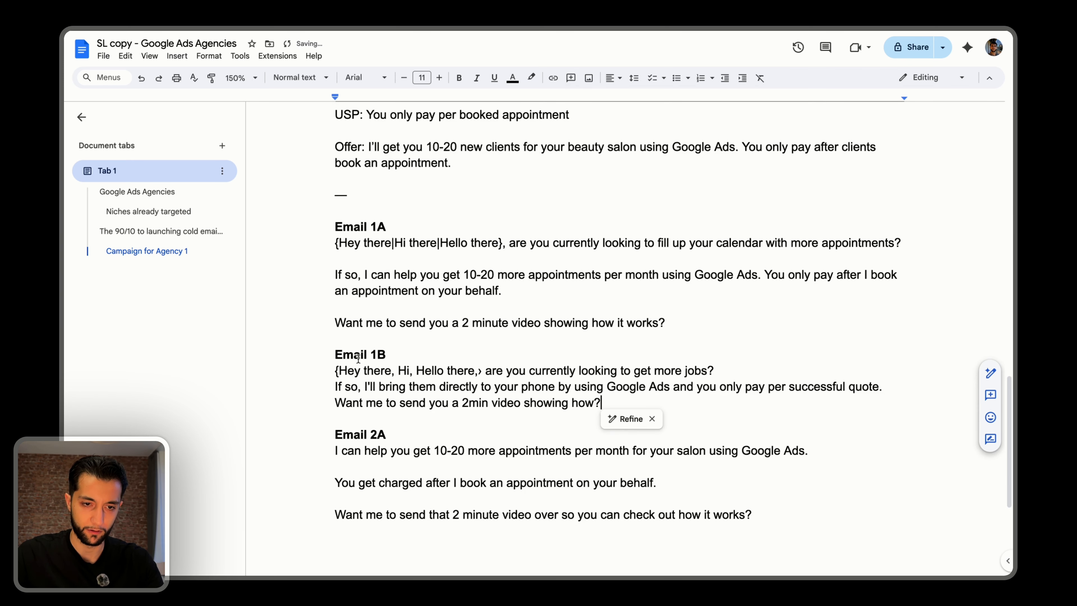
In Email 1B, replace the greeting variants with "Hey FN,", separate the paragraphs with empty lines and change "jobs" to "appointments".
drag(483, 371, 334, 370)
text(Hey FN,)
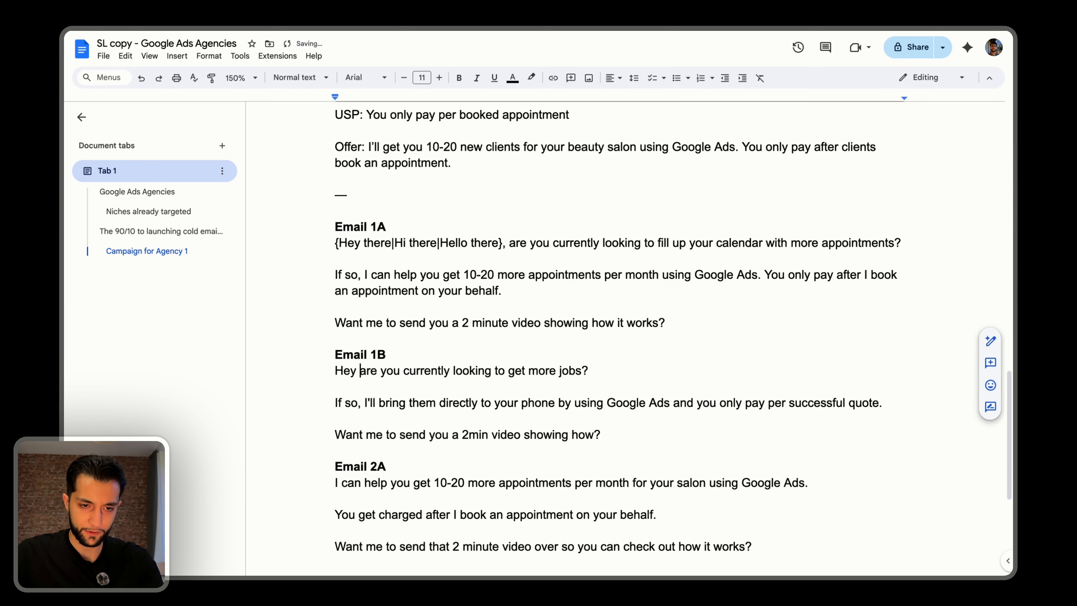
click(605, 371)
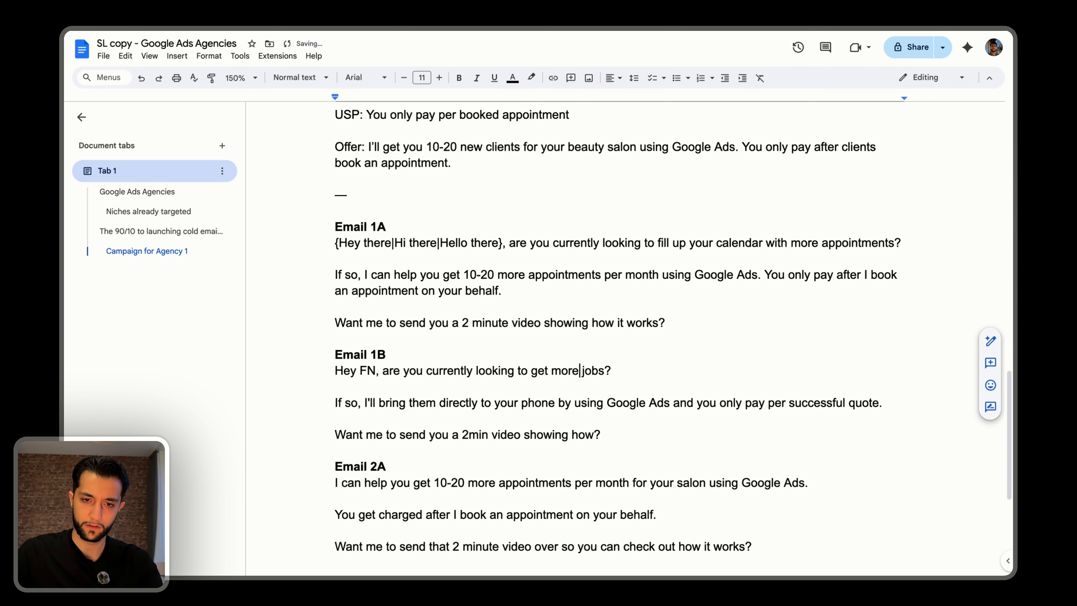
drag(579, 370, 604, 371)
text(appooin)
key(BackSpace)
key(BackSpace)
key(BackSpace)
text(intments)
In Email 1B's offer sentence, replace "phone" with "salon" and "quote" with "booking".
click(335, 402)
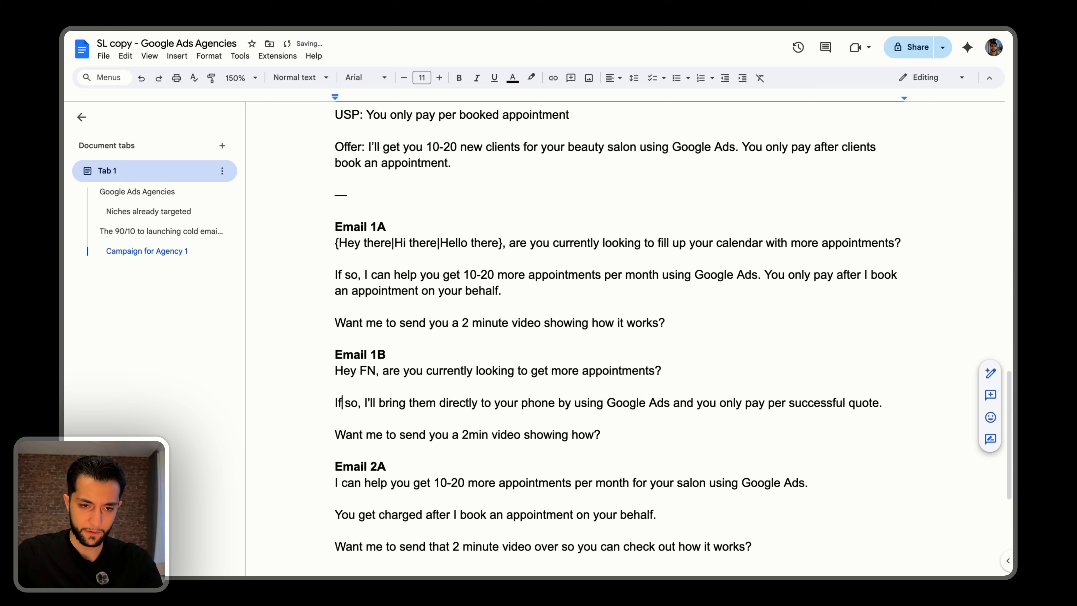
double_click(539, 403)
text(salon)
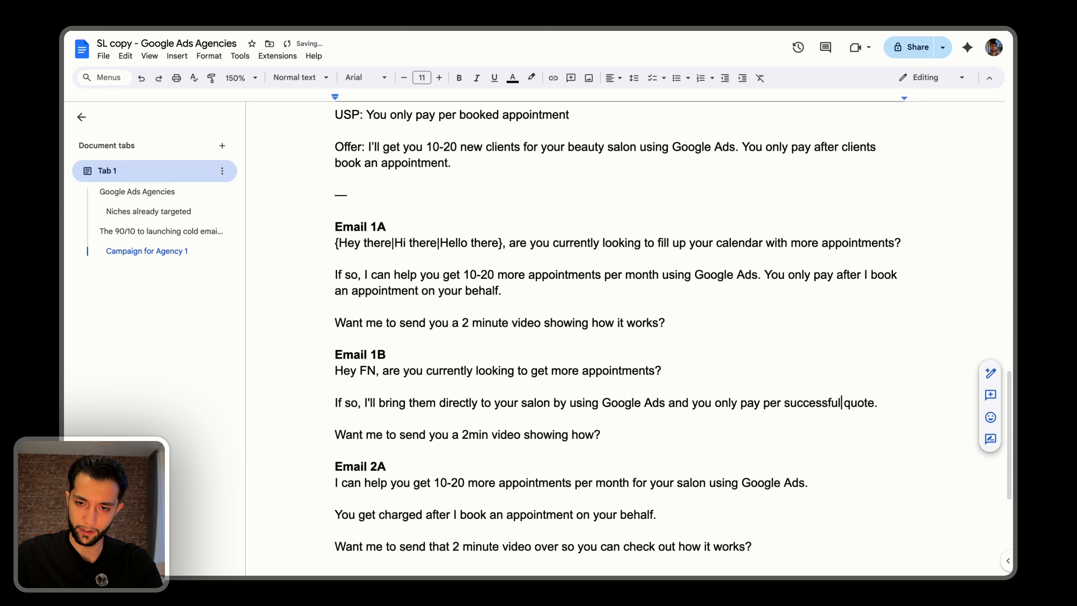
double_click(859, 403)
text(booking)
click(384, 434)
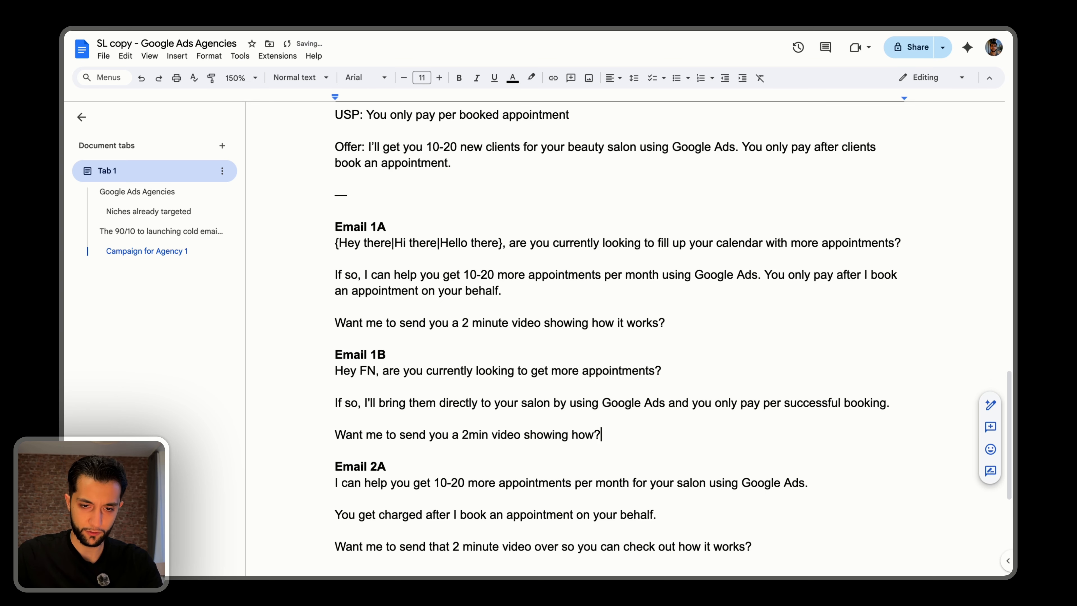
Copy Email 1B's text from "I'll bring them directly" through the closing video question.
key(shift+super+Left)
key(Up)
key(Up)
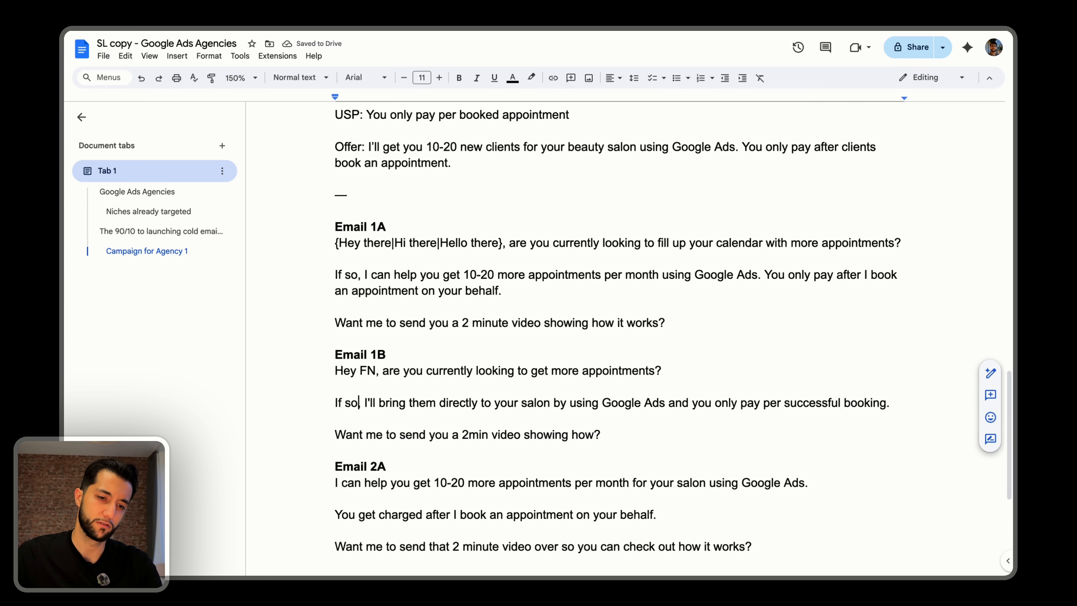
key(Right)
key(Right)
key(shift+super+Right)
key(shift+Down)
key(shift+Down)
key(super+c)
scroll(680, 387, down, 5)
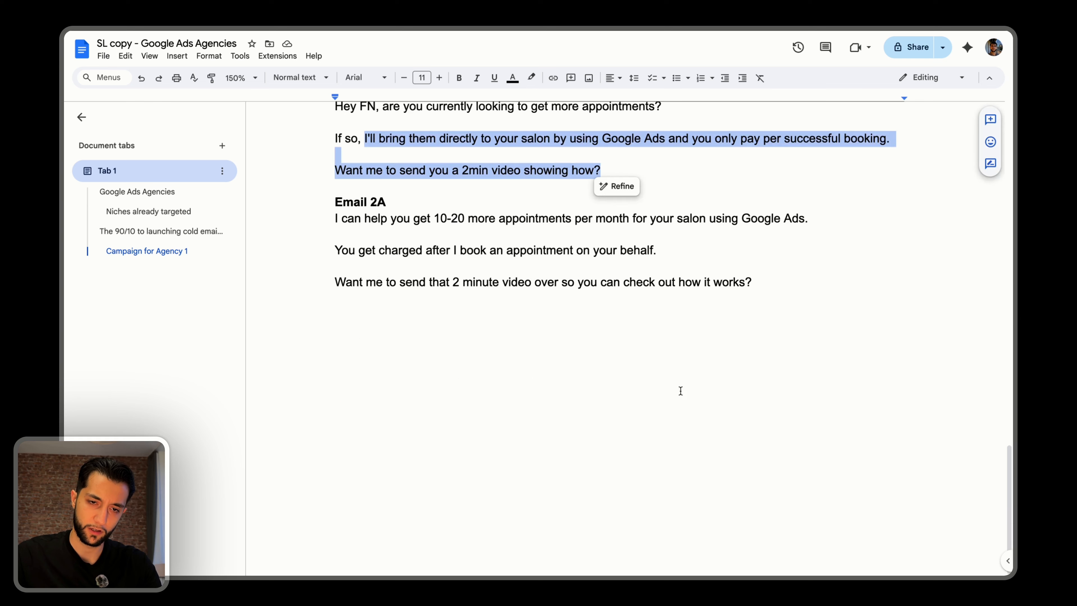
Add the label "Email 2B" below Email 2A, separated by an empty line, and paste the copied Email 1B text under it.
click(649, 366)
key(super+Right)
key(Return)
key(Return)
text(Email 2B)
key(Return)
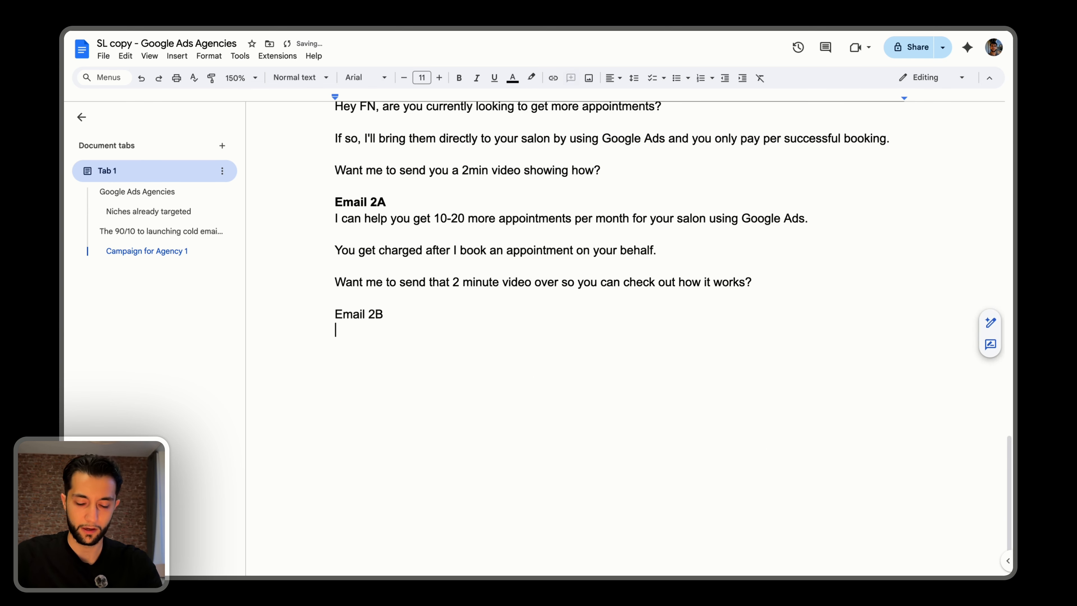
key(super+v)
In Email 2B's first sentence, replace "them" with "new appointments".
key(Up)
key(Up)
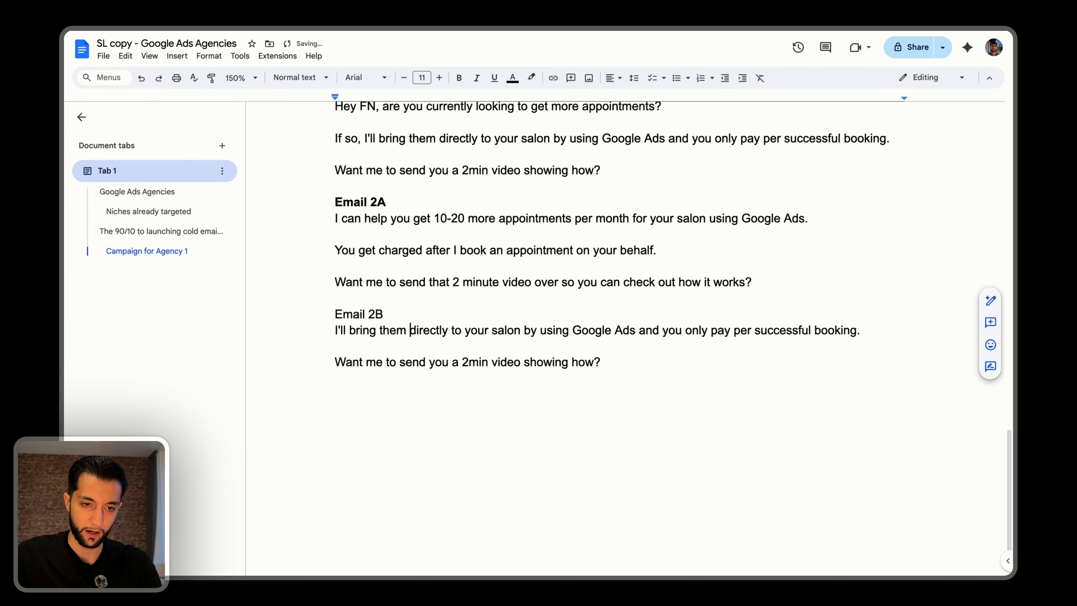
key(alt+Right)
key(alt+Right)
key(alt+BackSpace)
text(new pa)
key(BackSpace)
key(BackSpace)
text(appointments)
key(alt+Right)
key(alt+Right)
key(alt+Right)
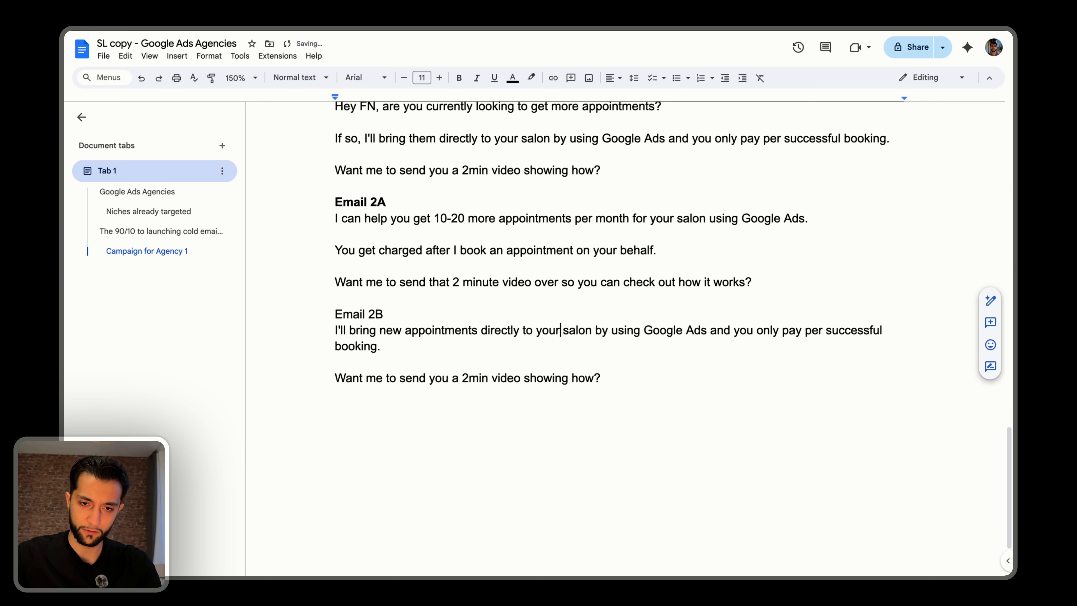
key(alt+Right)
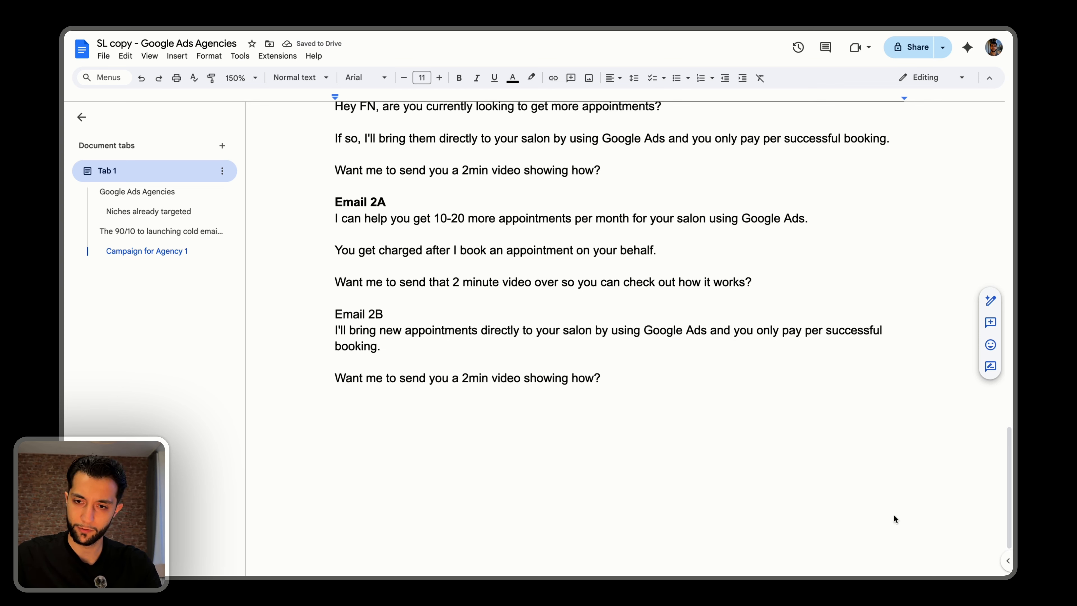
Make the "Email 2B" label bold.
double_click(348, 378)
click(356, 399)
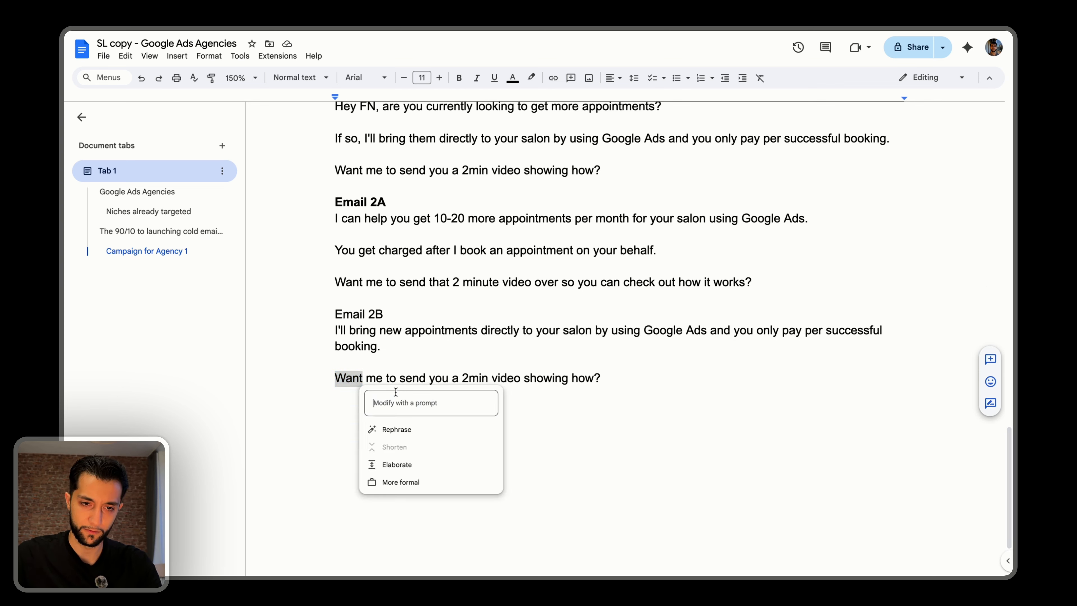
click(357, 328)
triple_click(357, 314)
key(super+b)
click(447, 316)
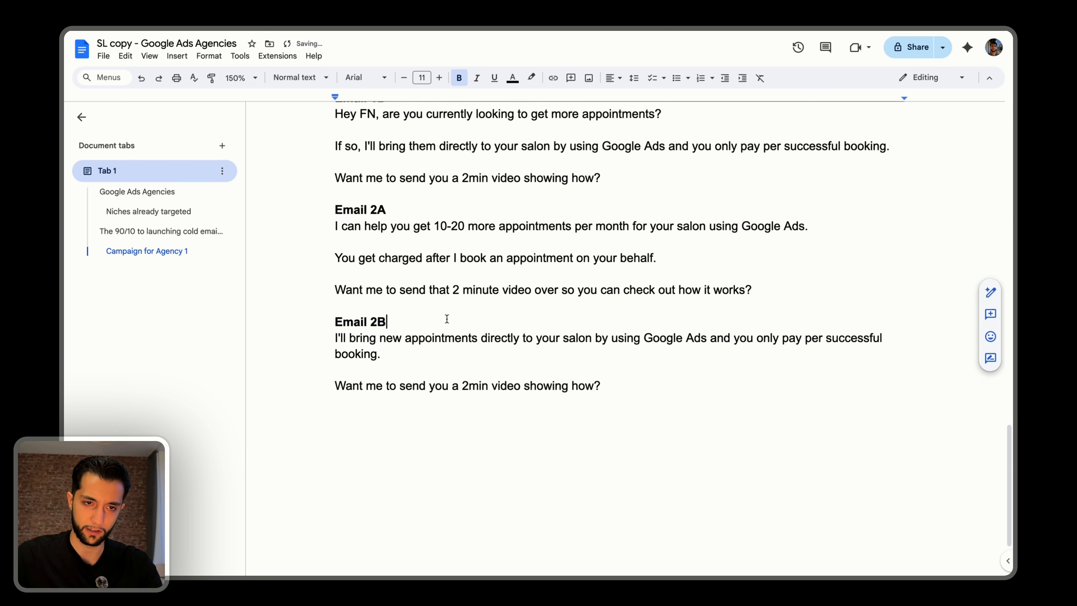
Strike through "Solid Prospect Lists" and the "Solid Scripts" item in the numbered list of the 90/10 section.
scroll(446, 318, up, 3)
scroll(446, 318, up, 3)
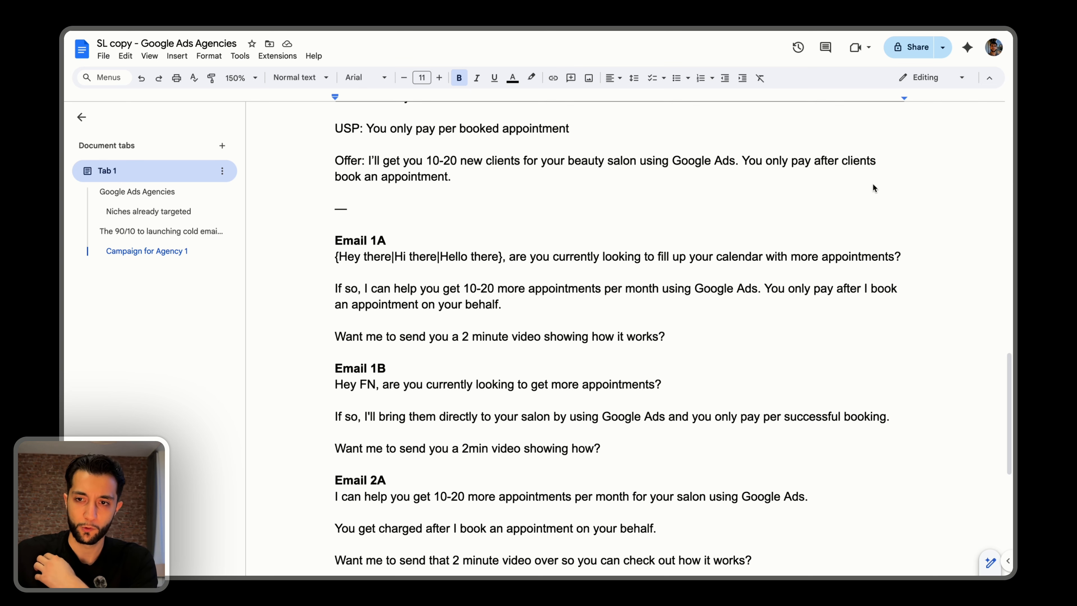
scroll(485, 229, up, 7)
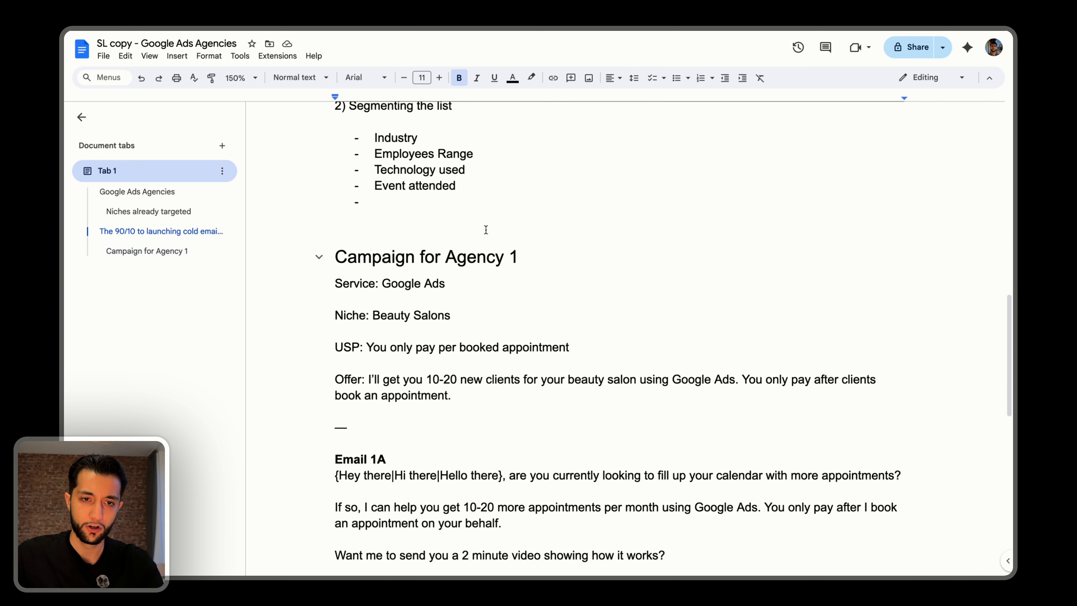
scroll(486, 229, down, 6)
scroll(486, 229, up, 3)
scroll(486, 229, up, 7)
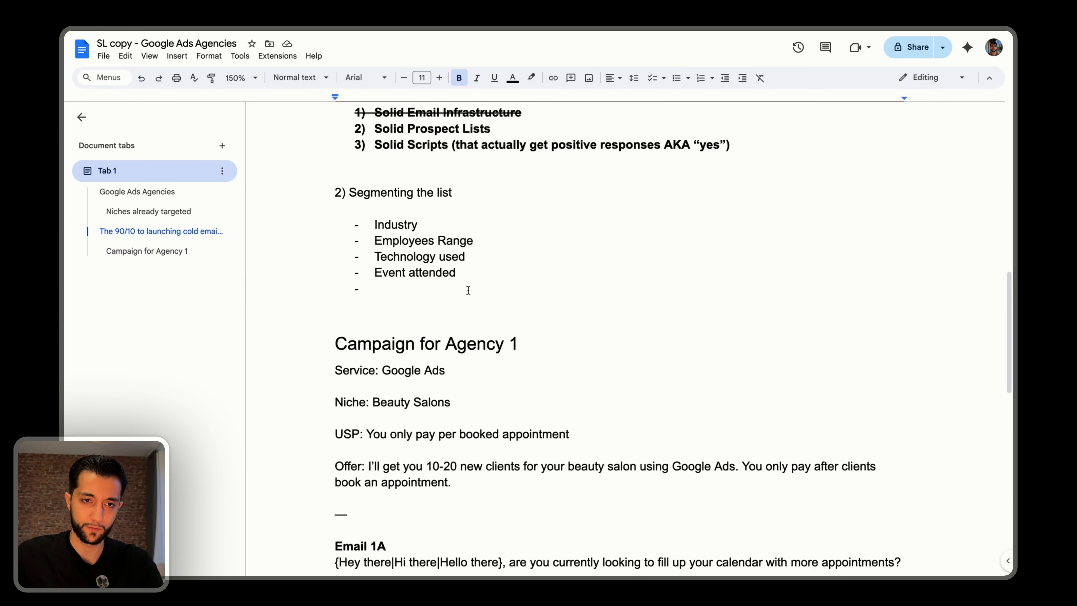
triple_click(406, 316)
key(super+shift+x)
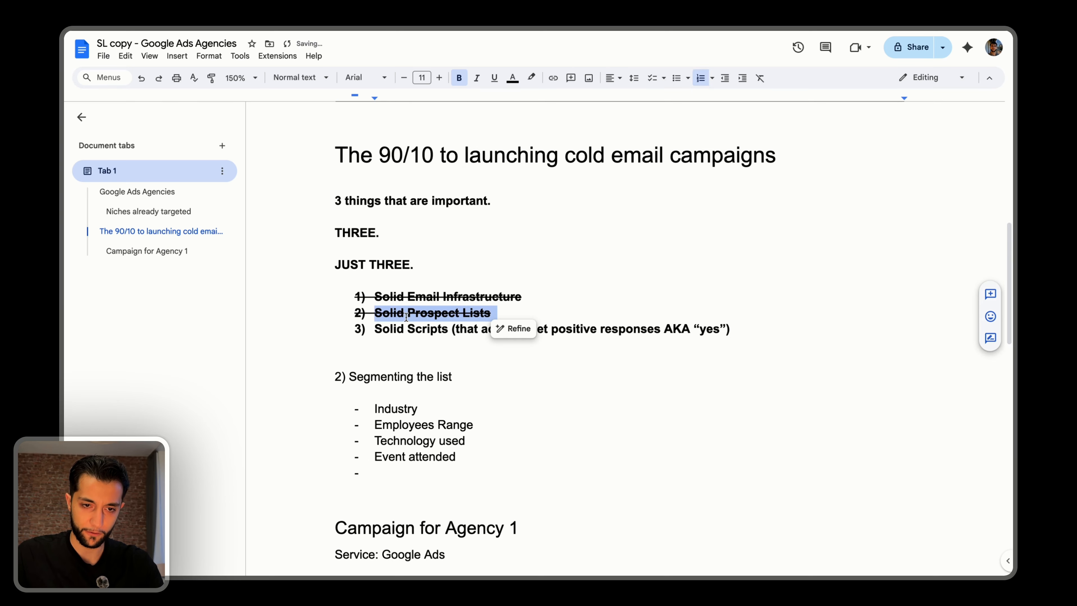
triple_click(475, 330)
key(super+shift+x)
click(512, 330)
Reread Email 1B line by line, covering its opening question, pay-per-booking offer and closing video question.
scroll(540, 335, down, 15)
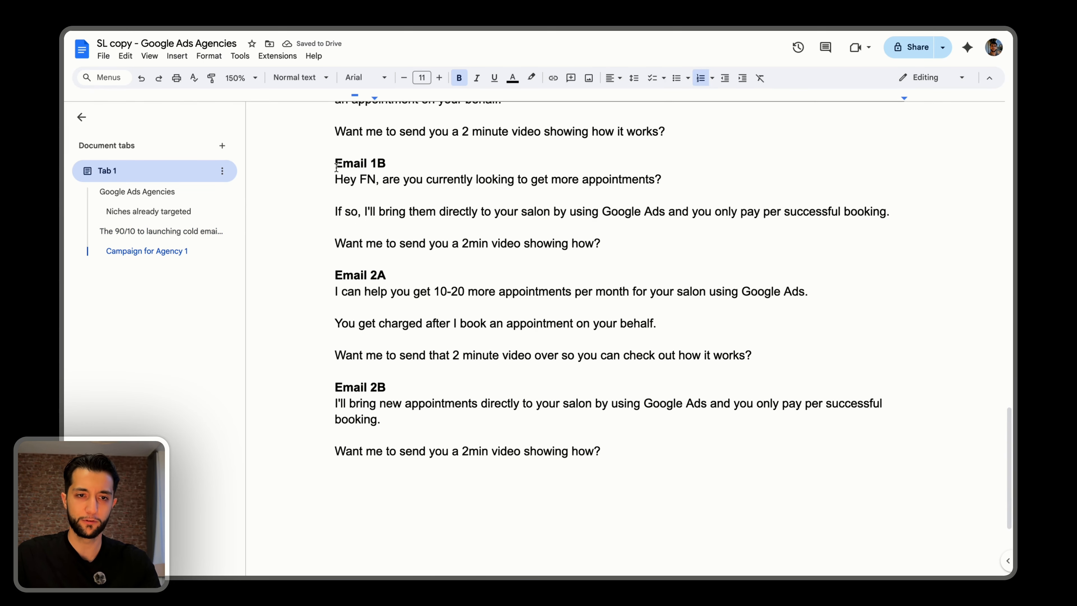
drag(337, 178, 416, 179)
click(461, 179)
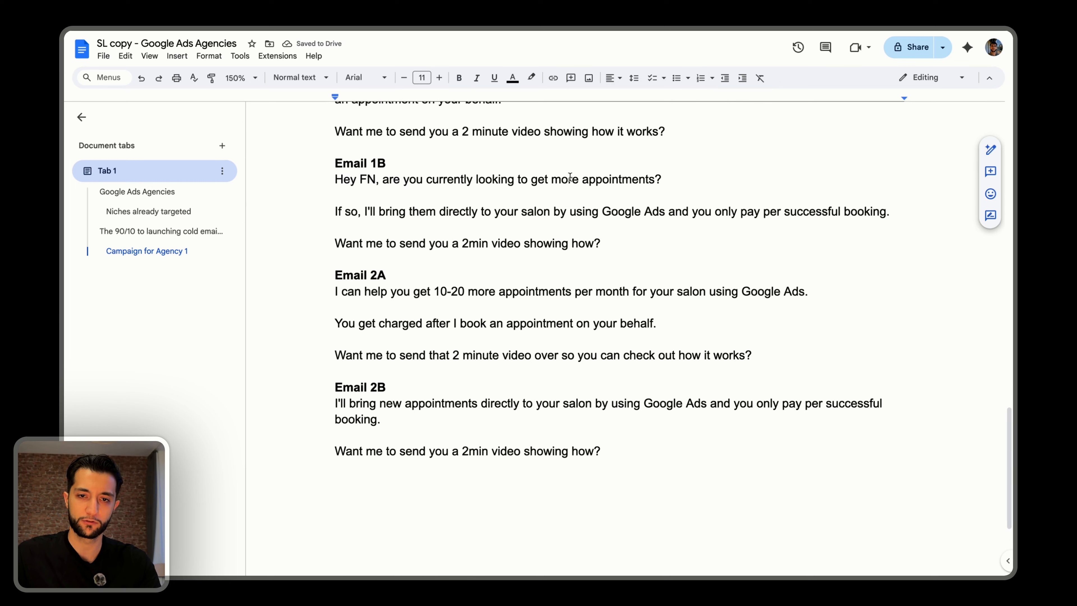
triple_click(645, 178)
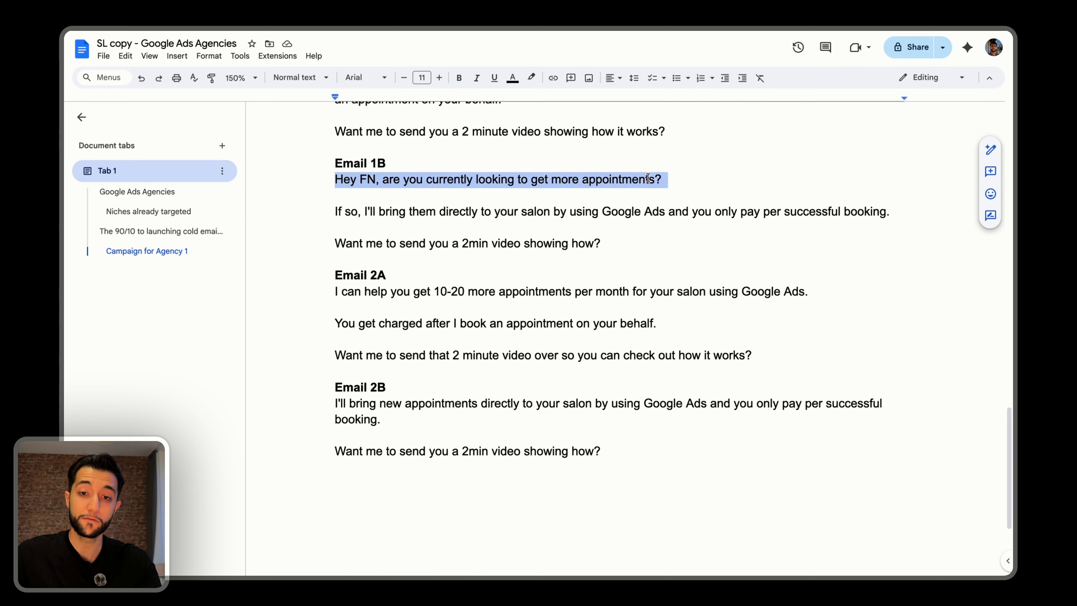
click(358, 210)
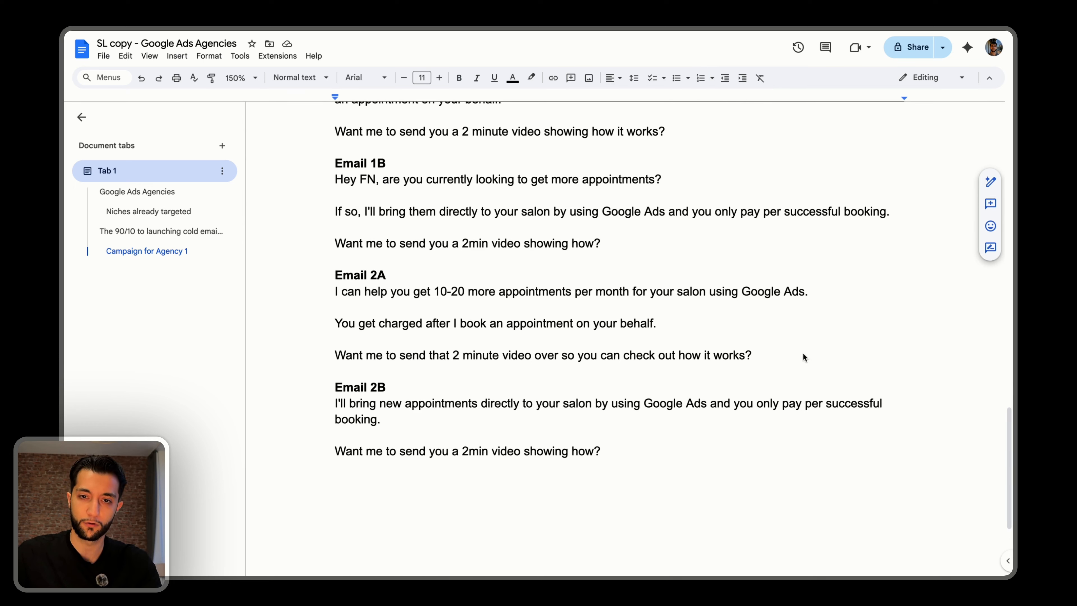
triple_click(829, 210)
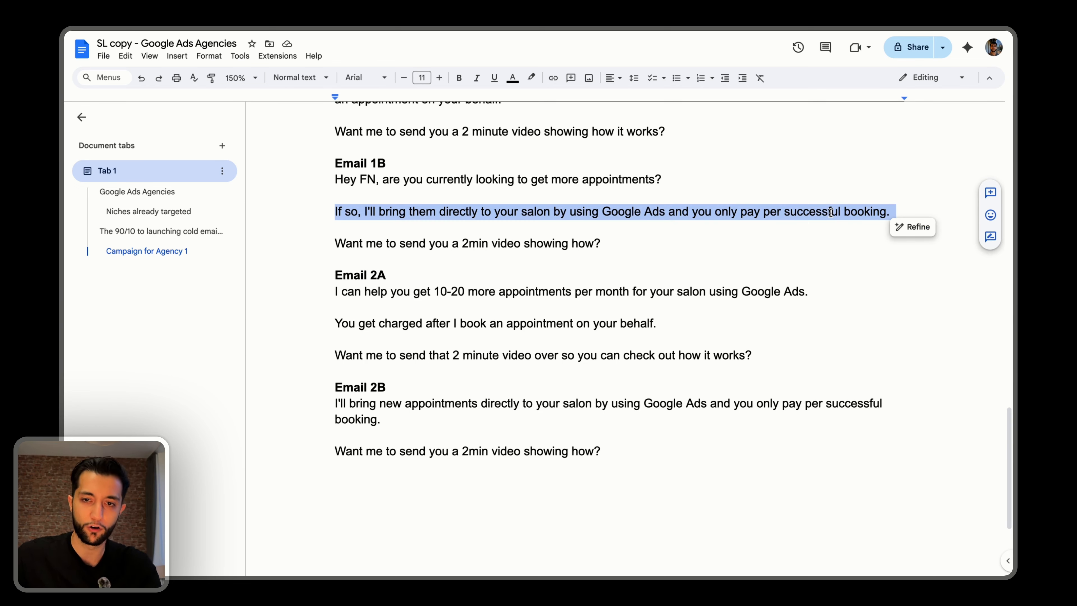
triple_click(351, 242)
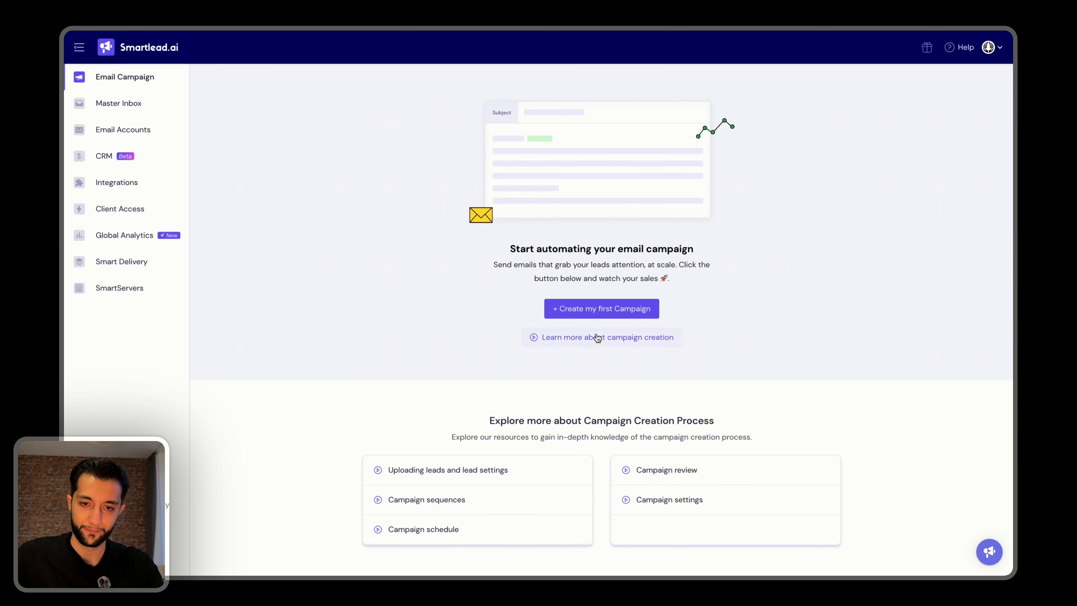
Switch to Smartlead, create a new campaign and upload the "Local Businesses (Leadswift, 105k)" CSV export as its lead list.
click(596, 312)
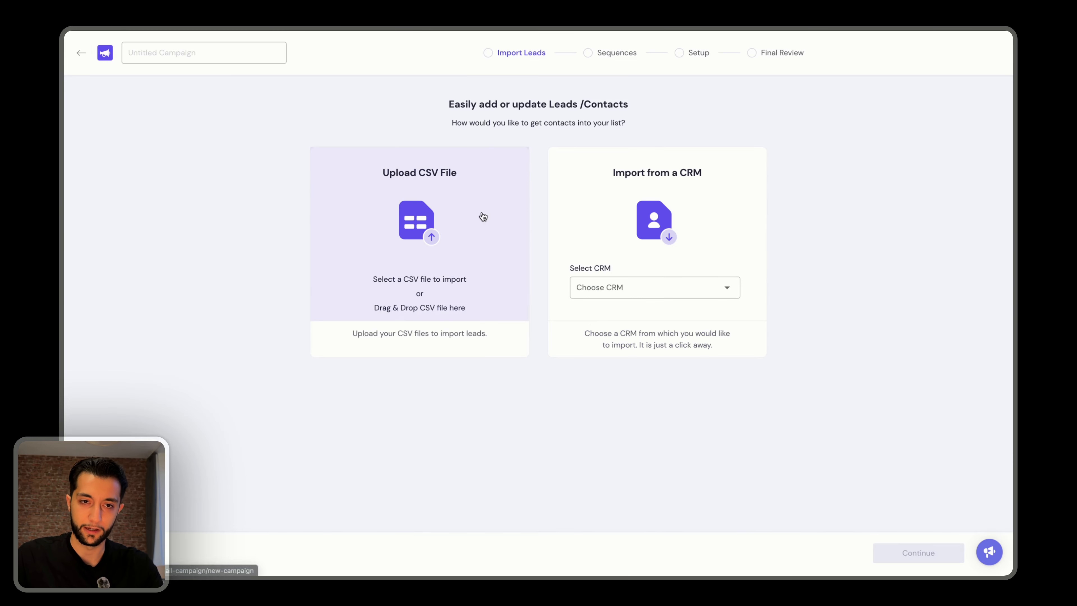
click(425, 256)
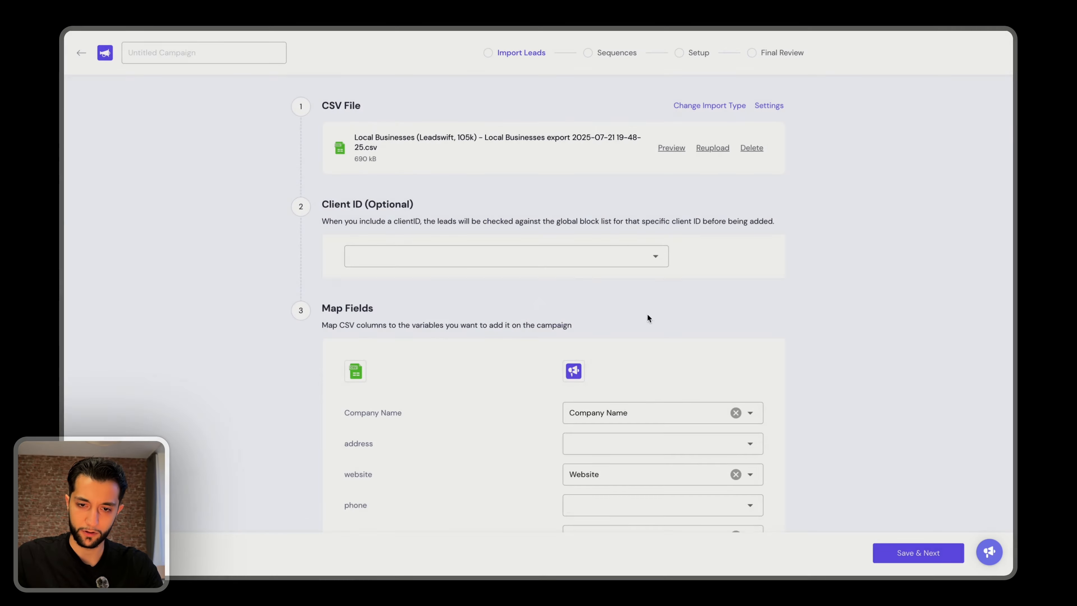
scroll(647, 313, down, 3)
scroll(646, 261, up, 3)
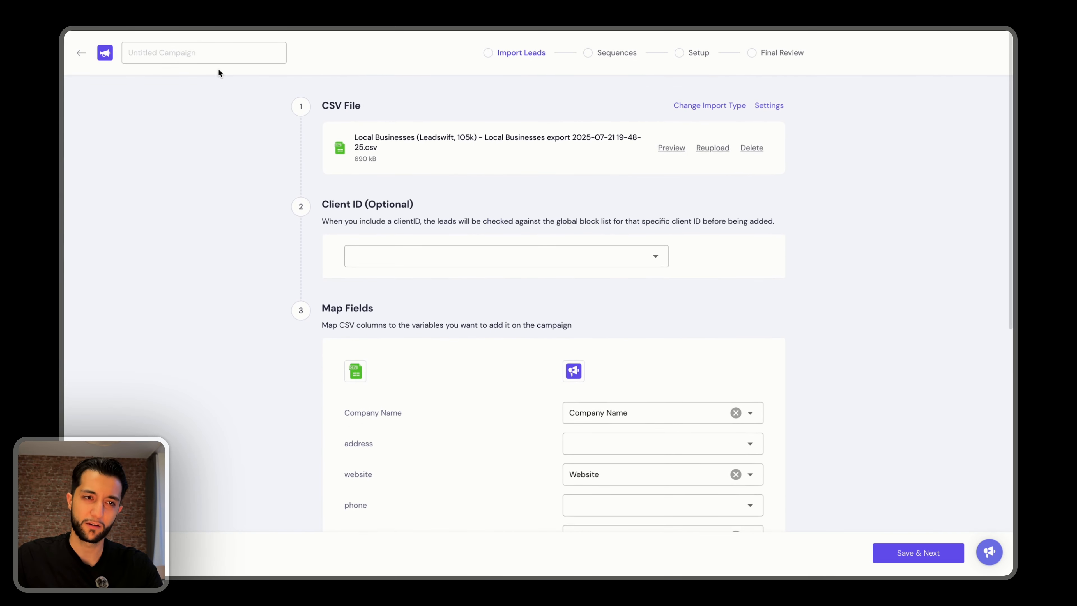
click(78, 52)
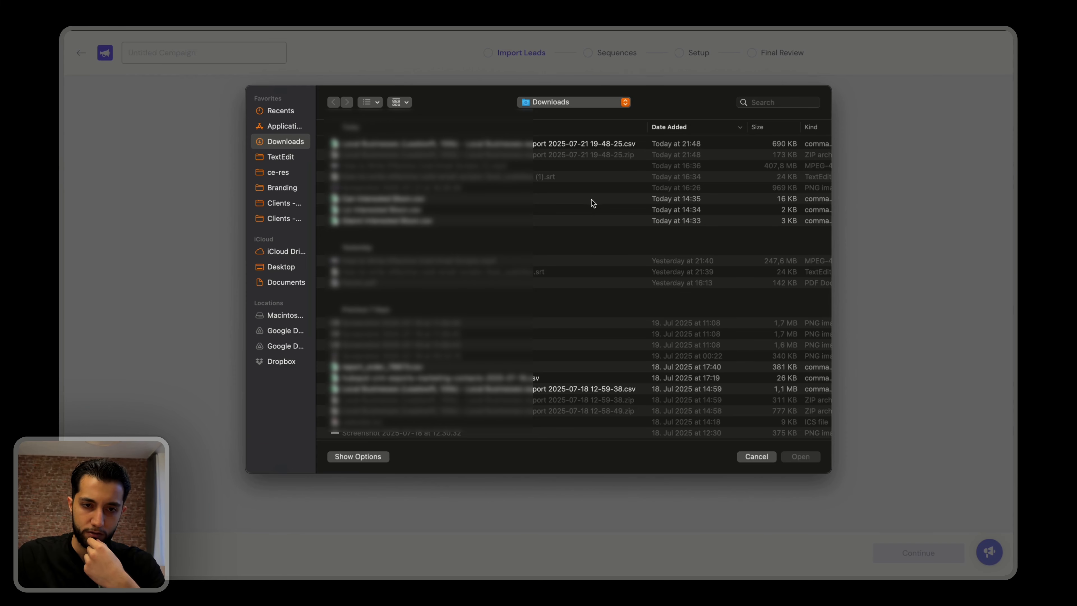
double_click(464, 145)
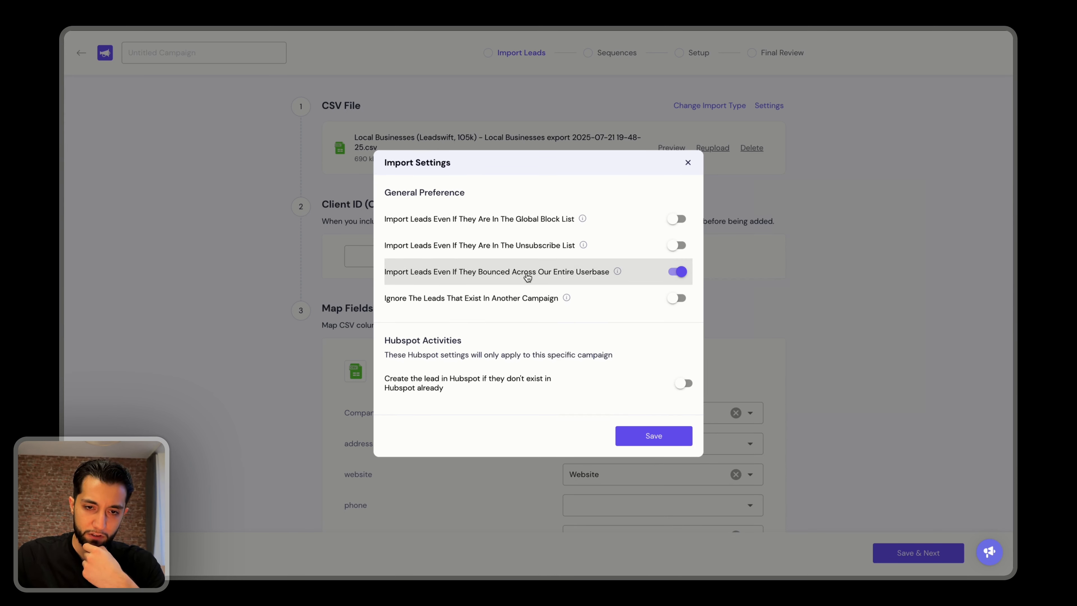
Turn off importing leads that bounced across the entire userbase and save the import settings.
mouse_move(617, 274)
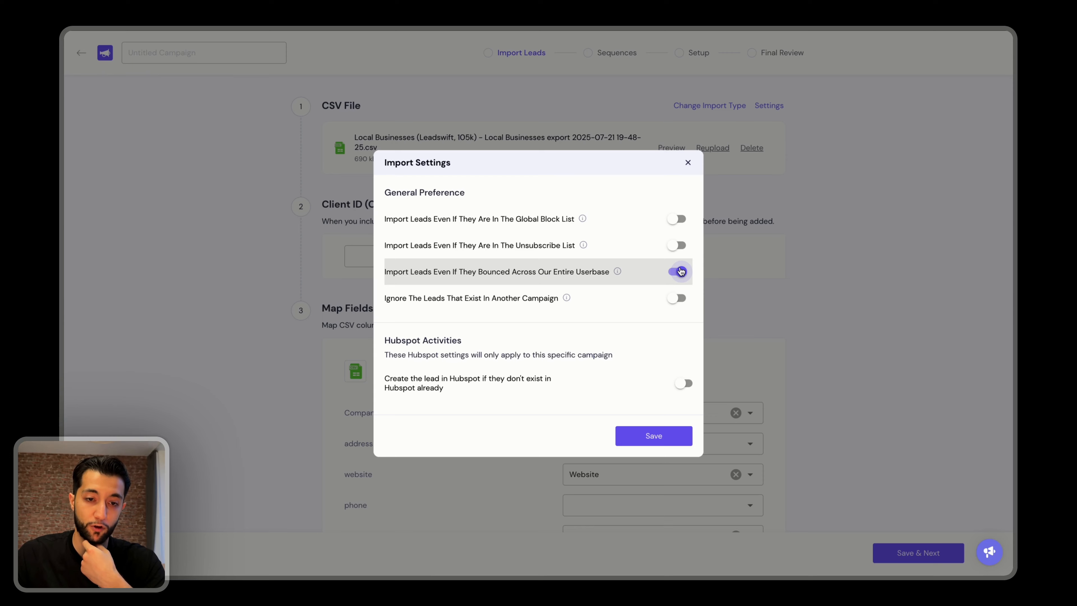
click(679, 271)
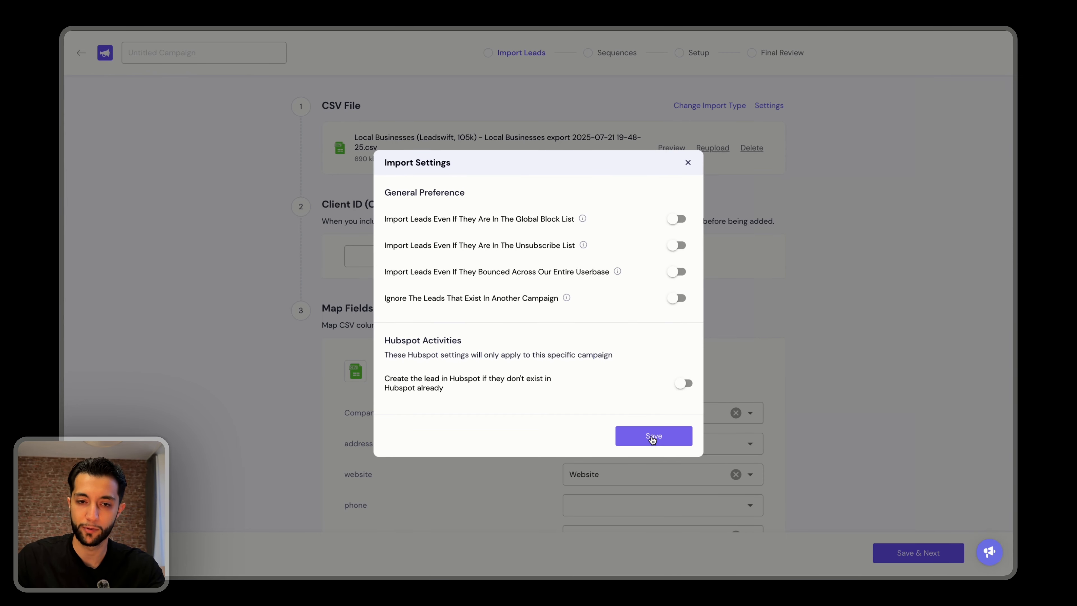
click(652, 437)
Map the CSV's address column to Custom Field.
scroll(591, 291, down, 4)
click(593, 291)
click(594, 517)
scroll(568, 322, down, 2)
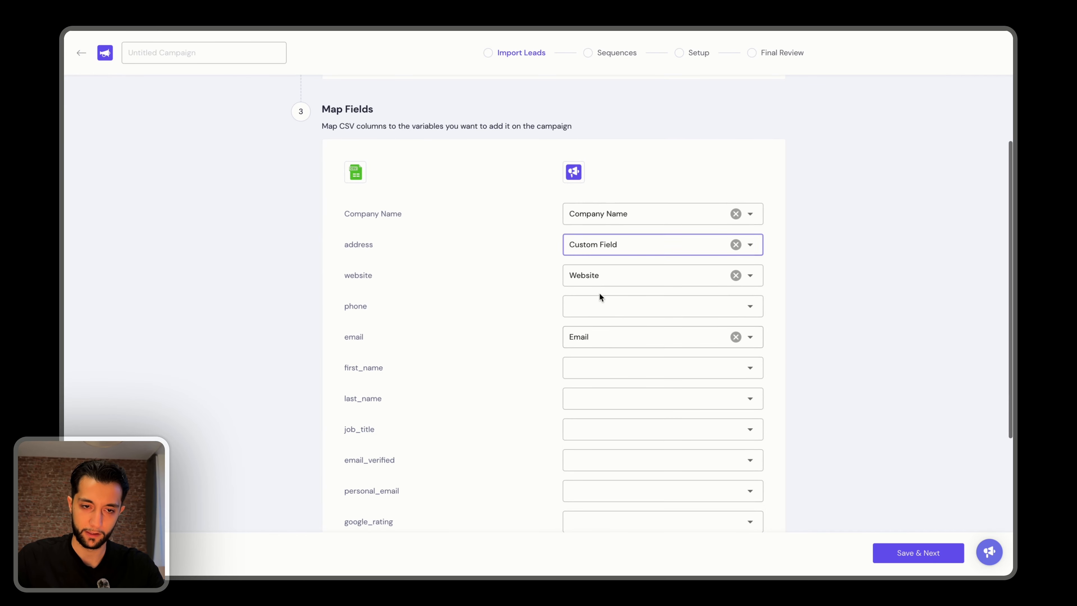
Map the CSV's phone column to Phone Number.
click(601, 304)
click(598, 256)
click(600, 305)
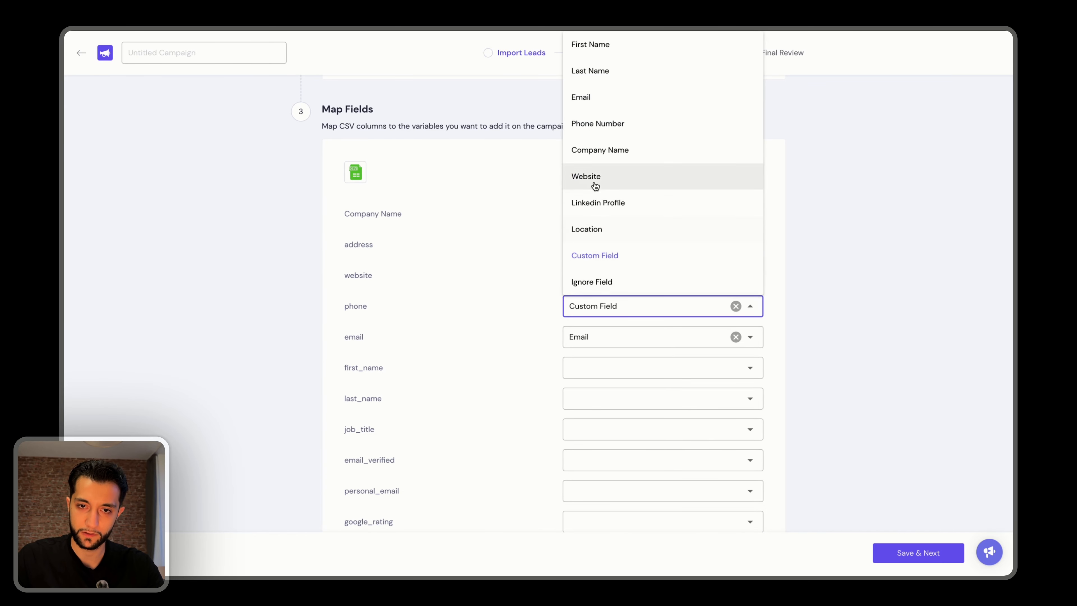
click(596, 122)
click(579, 244)
click(541, 243)
Map the first_name and last_name columns to Custom Field.
scroll(632, 373, down, 2)
click(609, 322)
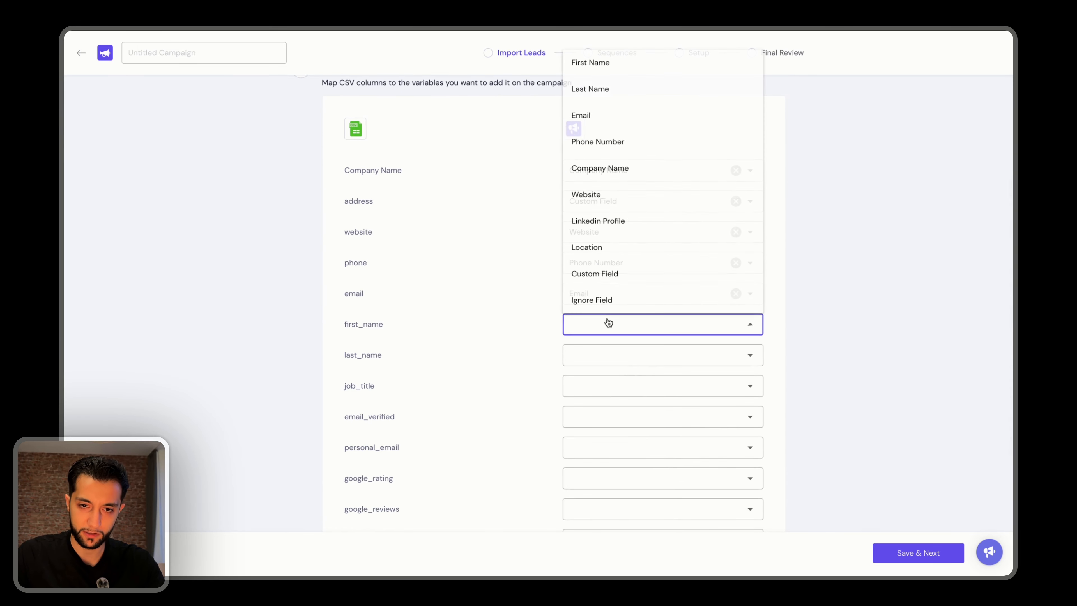
click(338, 432)
click(613, 329)
click(591, 272)
click(596, 354)
click(591, 303)
Map every column from job_title through crawler_status to Custom Field.
text(cu)
key(Tab)
key(Tab)
text(cu)
key(Tab)
text(cu)
key(Tab)
text(cu)
key(Tab)
text(cu)
key(Tab)
text(cu)
key(Tab)
text(cu)
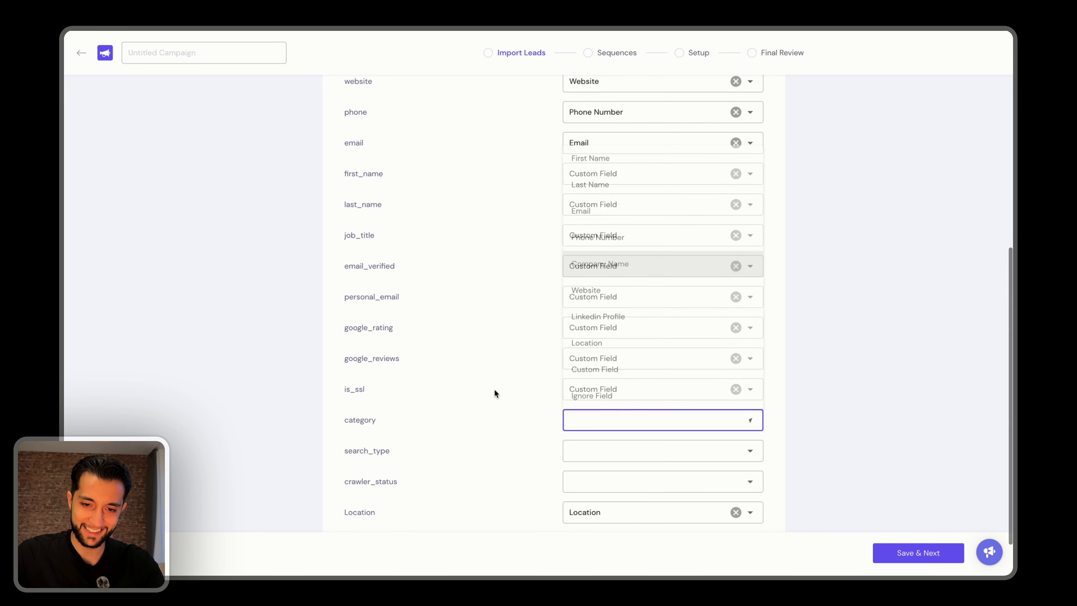
key(Return)
key(Tab)
text(cu)
key(Return)
key(Tab)
text(cu)
Map the Country column to Custom Field, keeping Location mapped to Location.
key(Tab)
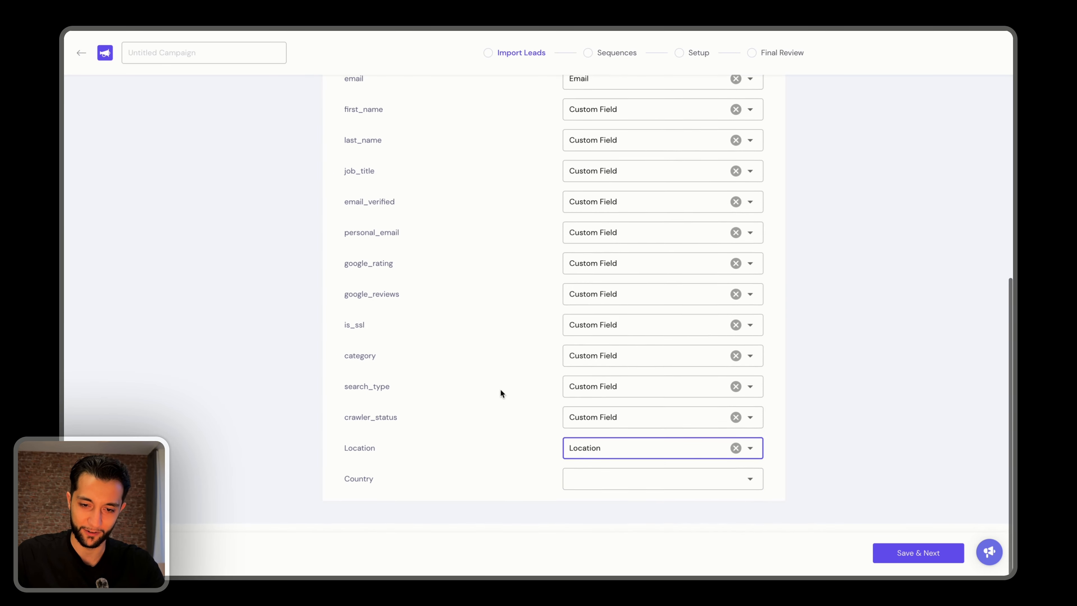
click(588, 495)
text(cu)
key(Return)
key(Tab)
click(573, 461)
Check the column mappings from Company Name through Country, save them and start importing the CSV leads.
scroll(461, 441, up, 3)
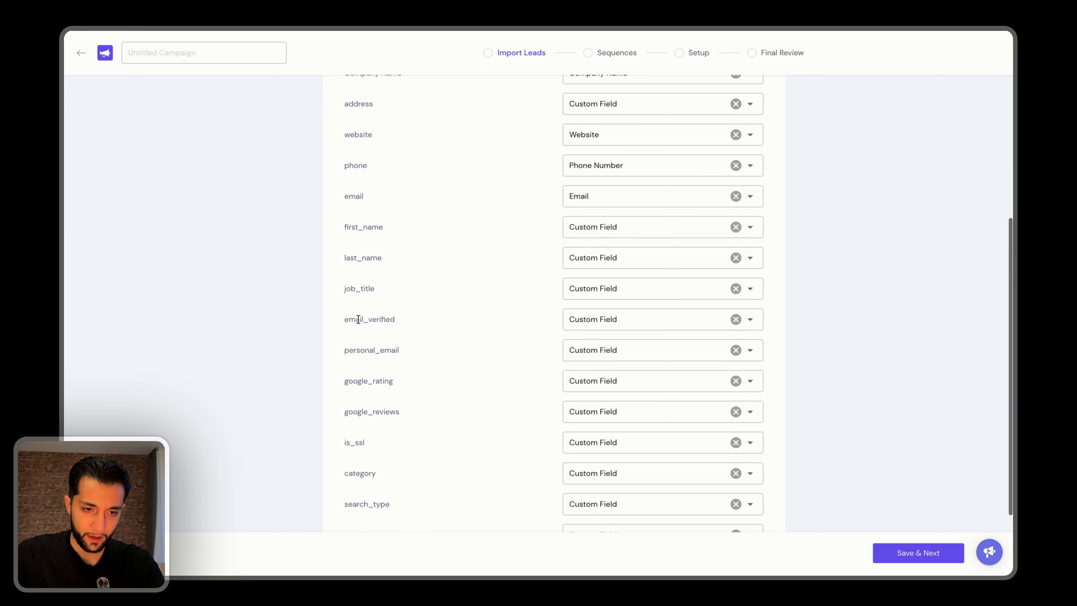
scroll(360, 371, up, 3)
drag(349, 288, 363, 288)
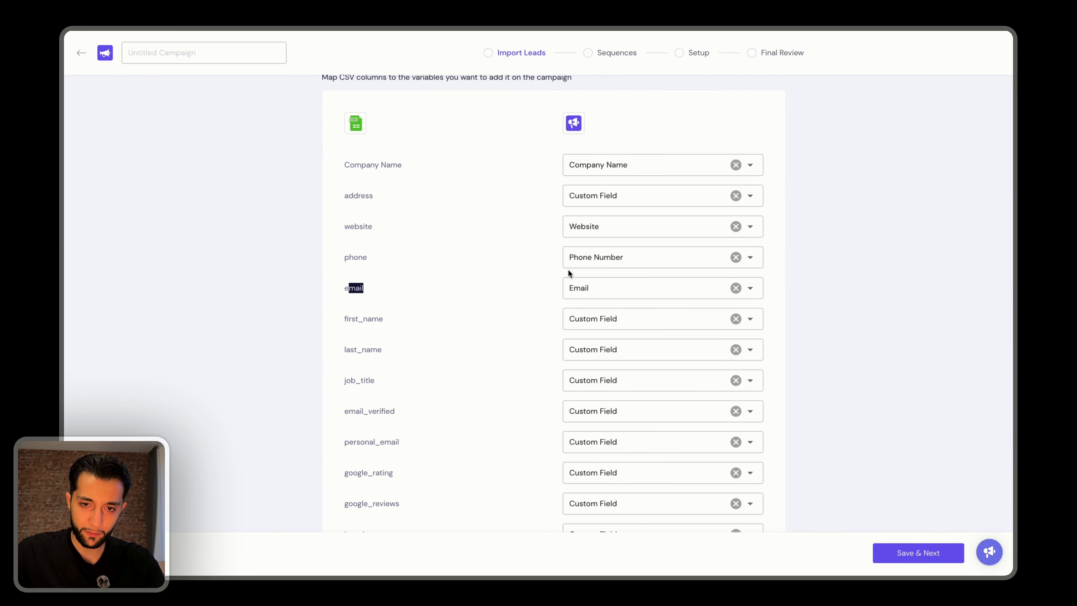
click(338, 203)
drag(345, 165, 401, 165)
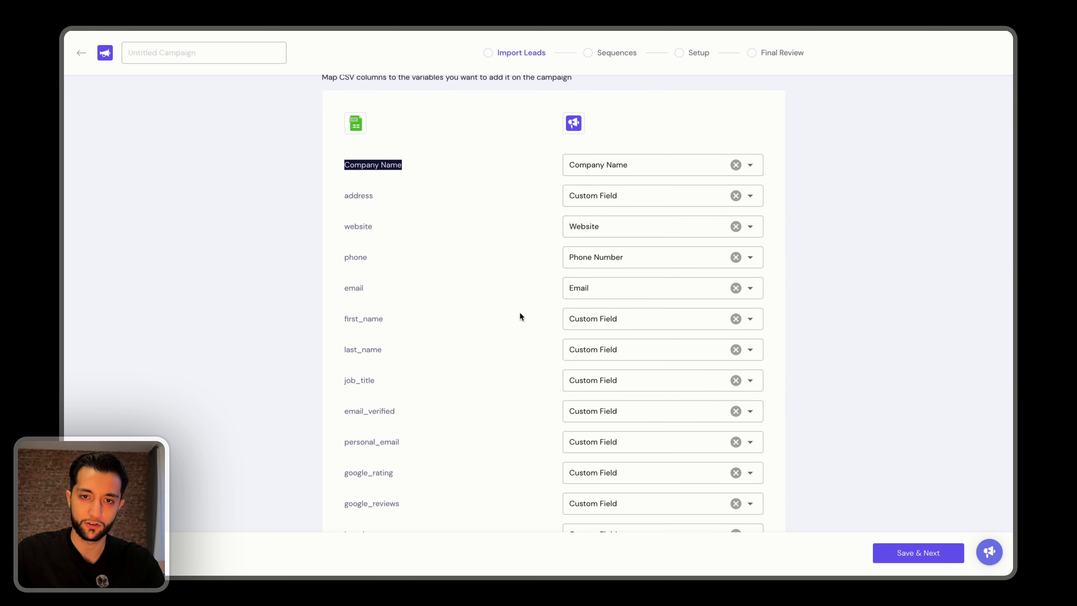
scroll(520, 315, down, 5)
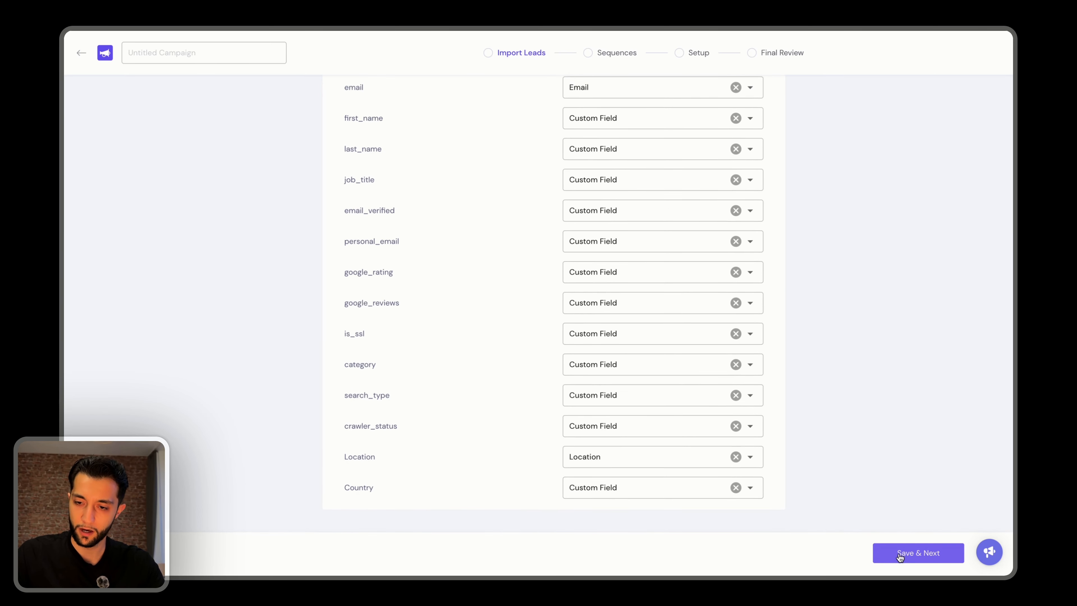
click(898, 552)
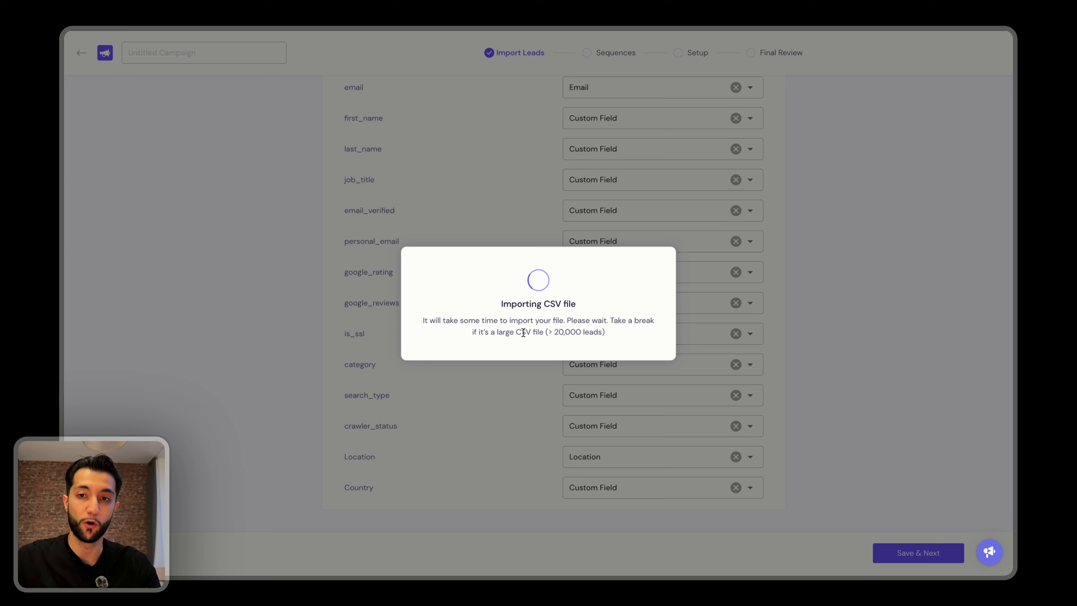
drag(608, 320, 493, 335)
click(562, 322)
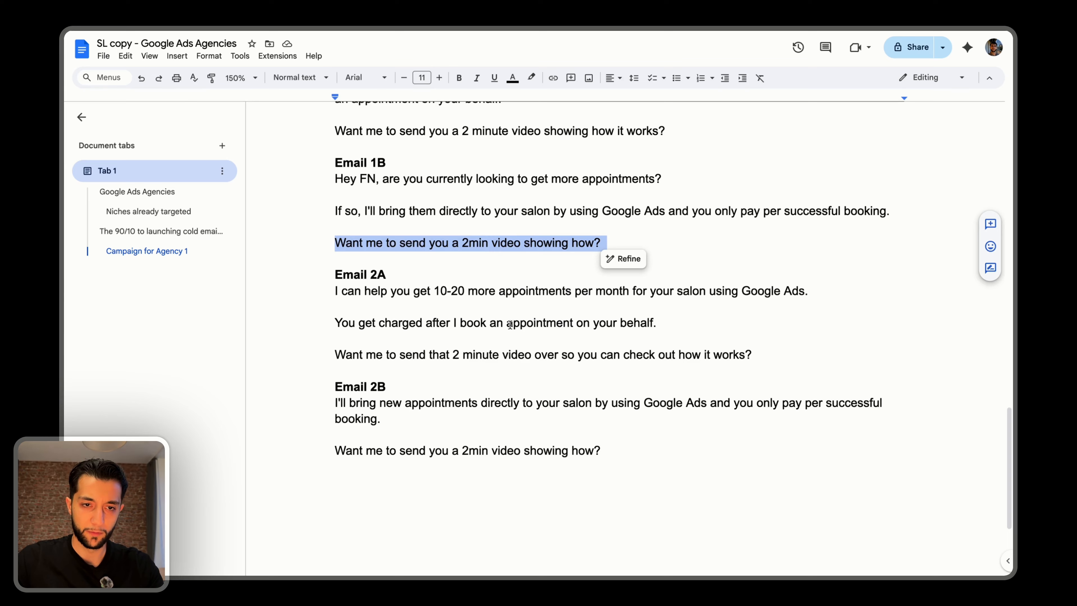
Switch to the Google Docs copy and replace Email 1B's "Hey FN" with Email 1A's greeting "{Hey there|Hi there|Hello there}".
scroll(509, 326, up, 4)
click(503, 198)
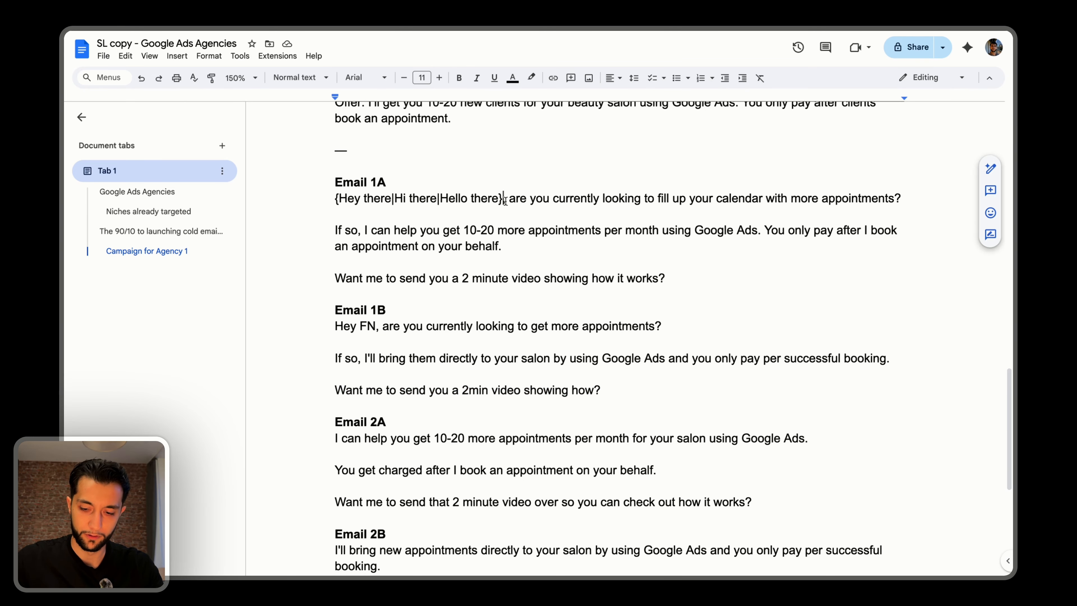
key(super+shift+Left)
key(super+c)
click(378, 326)
key(super+shift+Left)
key(super+v)
Reread Emails 1A through 2B, comparing their openings, offers and closing video questions.
scroll(417, 289, down, 2)
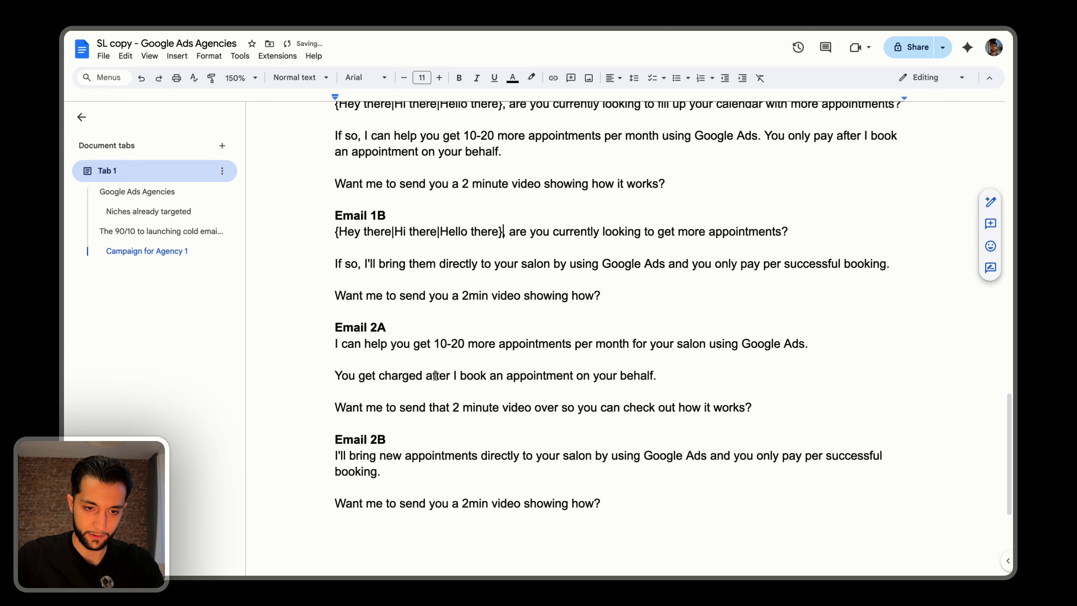
scroll(436, 371, down, 1)
scroll(441, 361, up, 3)
scroll(447, 352, up, 2)
scroll(478, 330, down, 3)
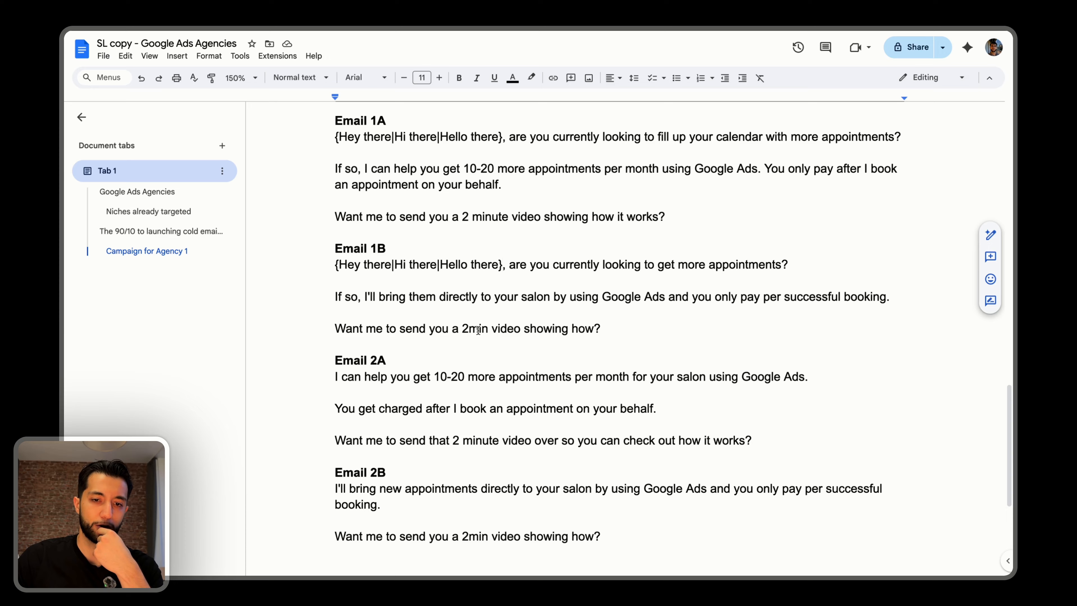
scroll(477, 330, down, 1)
scroll(478, 330, up, 5)
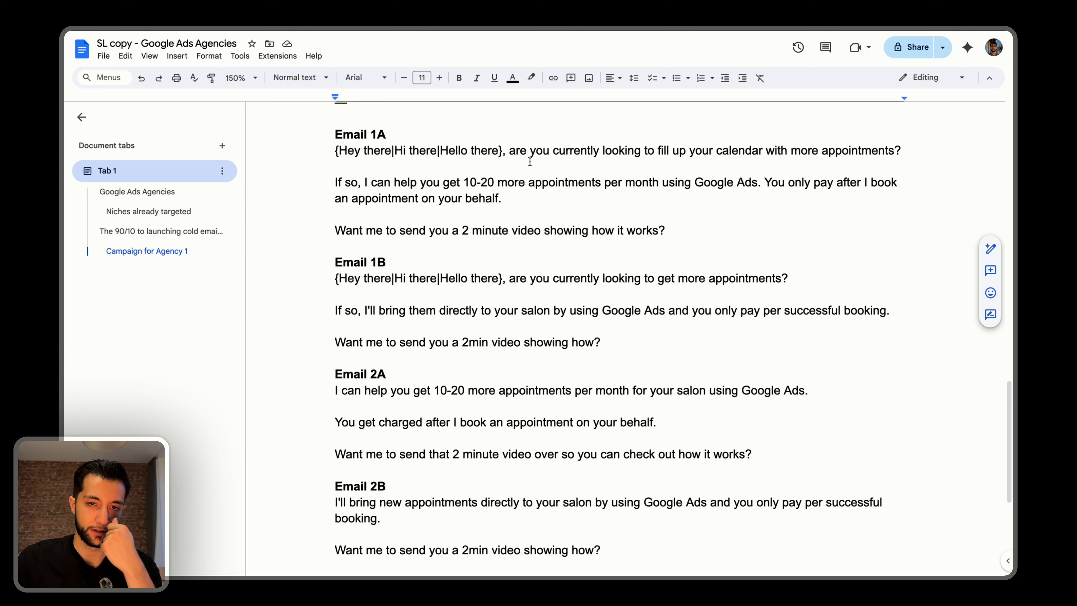
scroll(531, 163, down, 3)
scroll(470, 313, up, 3)
Copy Email 1B's full body and paste it as a new version beneath Email 1A's closing question.
drag(617, 333, 526, 278)
double_click(548, 165)
click(689, 228)
key(Return)
key(Return)
key(super+v)
Insert "just came across your salon in {{location}}." after the pasted greeting and start a separate paragraph with "Are you currently looking to get more appointments?".
click(493, 262)
text(just came across you)
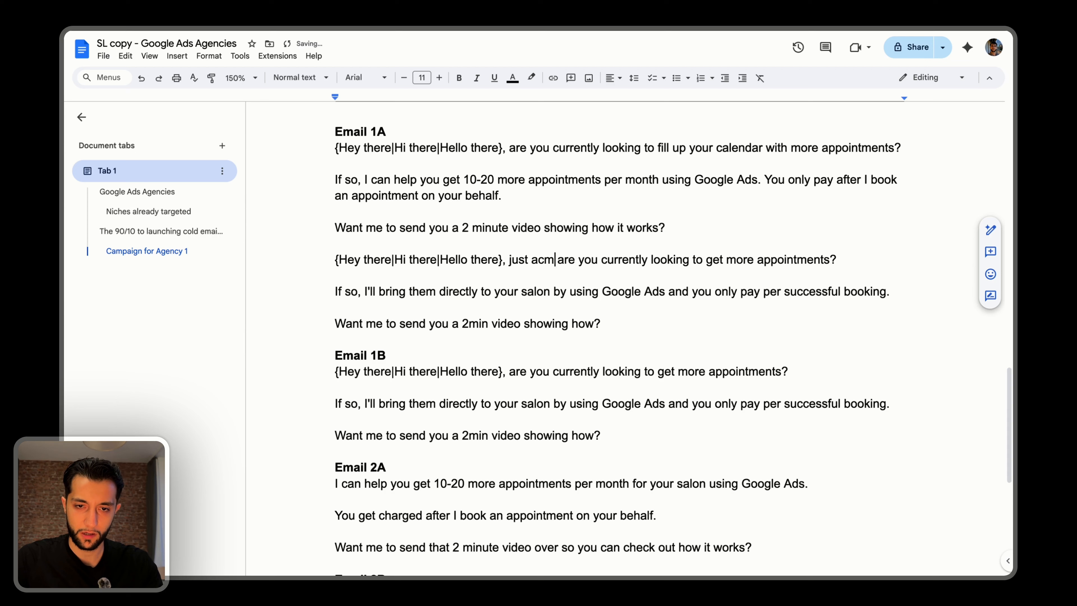
text(r salon in {{location}})
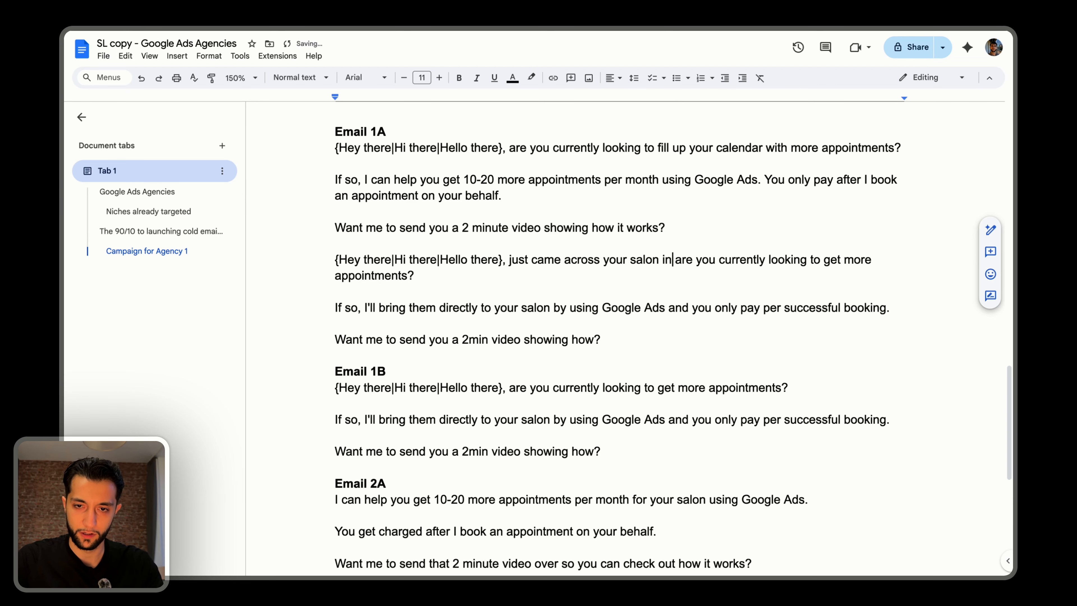
text(.)
key(Return)
key(Return)
key(Delete)
text(A)
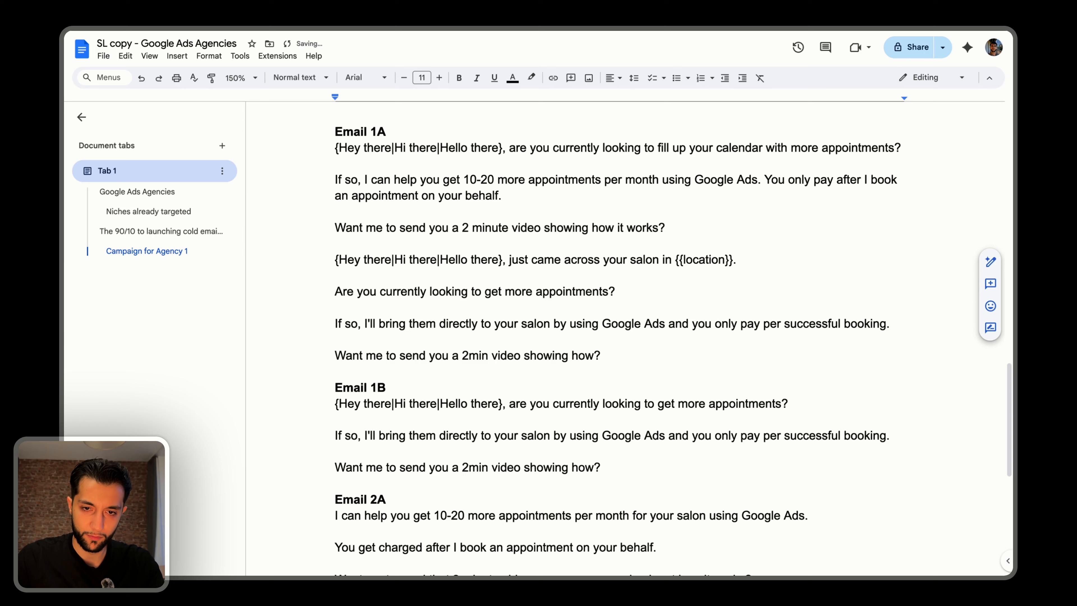
Delete the original Email 1A text and the blank lines so the location version directly follows the Email 1A heading.
click(611, 323)
key(alt+Right)
key(alt+Right)
key(super+Right)
key(Down)
key(Down)
key(Up)
key(Up)
key(Up)
key(Up)
key(Up)
key(Up)
key(Up)
key(Up)
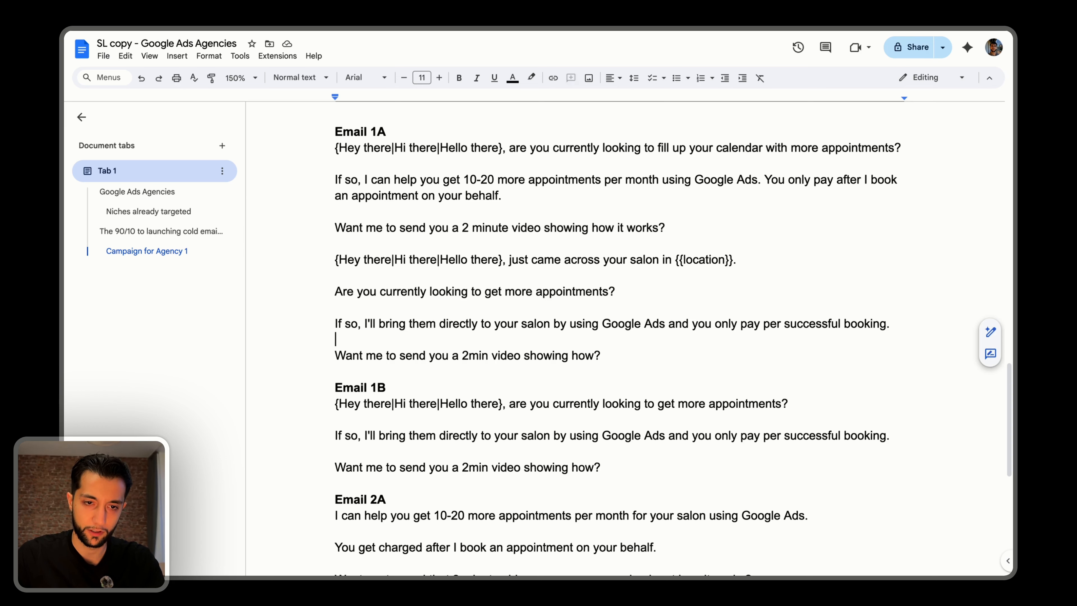
key(shift+Up)
key(shift+Up)
key(shift+Up)
key(shift+Up)
key(shift+Up)
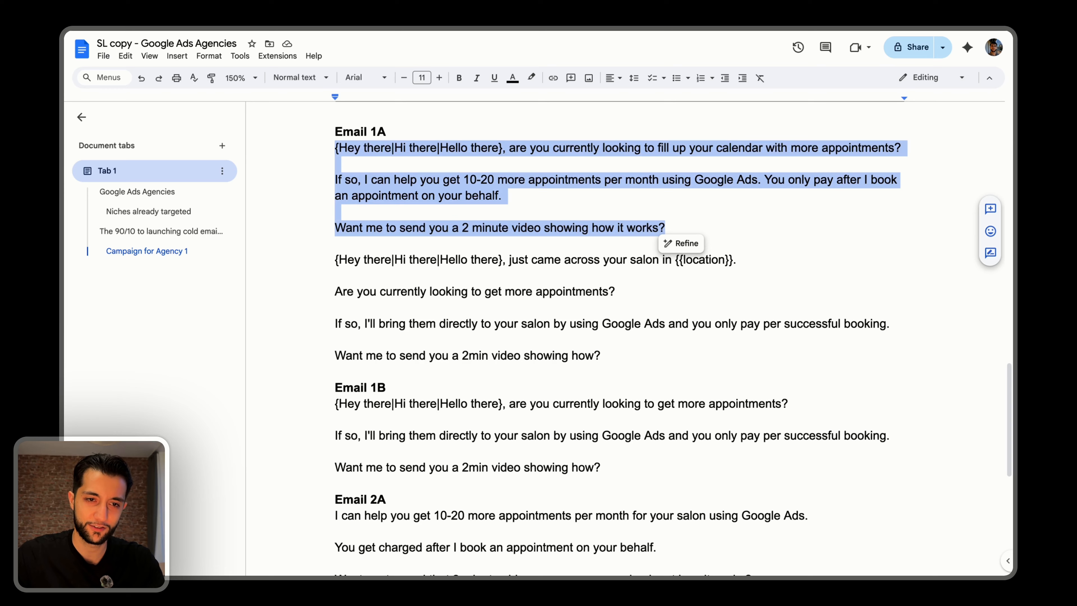
key(BackSpace)
key(Delete)
key(Delete)
Replace Email 2A's body with Email 1A's appointments question, pay-per-booking offer and 2min video question.
key(shift+Down)
key(shift+Down)
key(shift+Down)
key(shift+Down)
key(shift+Down)
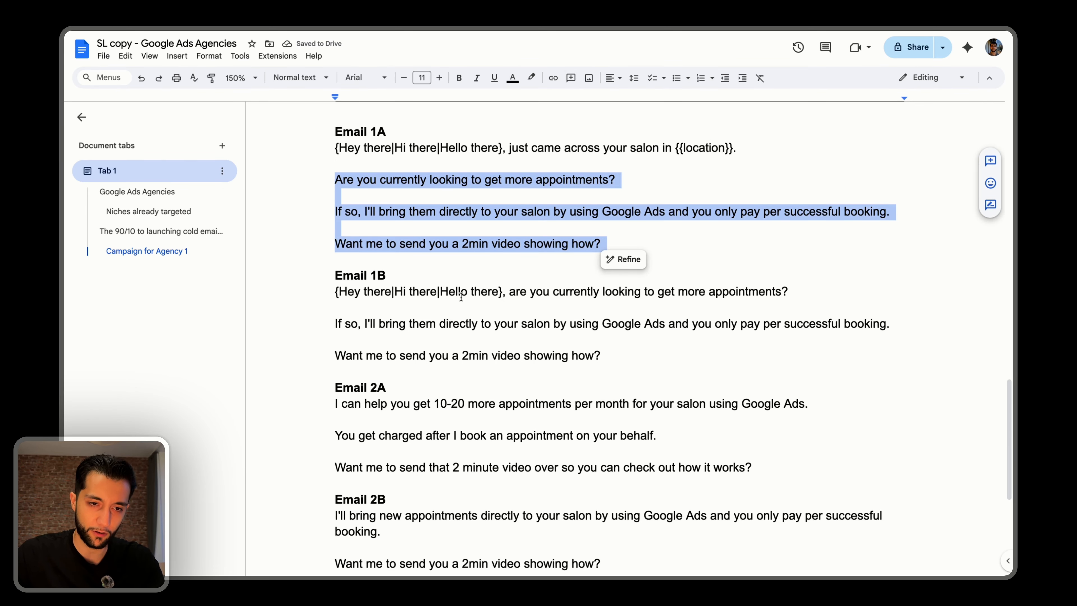
scroll(474, 298, down, 3)
drag(756, 338, 329, 273)
key(ctrl+v)
Open Email 2B with Email 1B's question, capitalized as "Are you currently looking to get more appointments?".
scroll(439, 285, up, 5)
scroll(433, 318, down, 4)
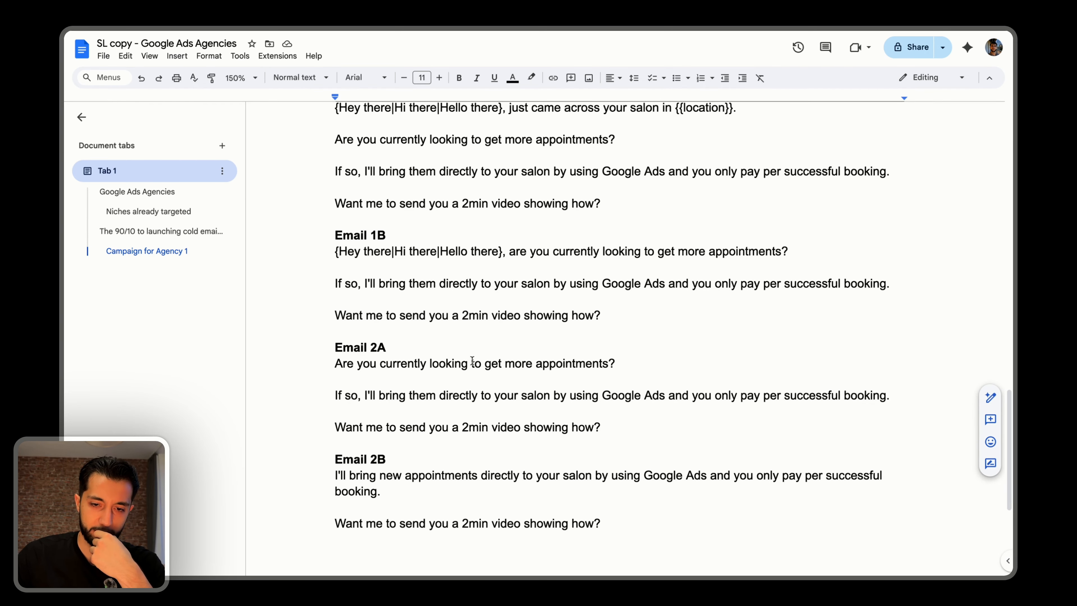
scroll(424, 191, down, 1)
drag(509, 236, 793, 236)
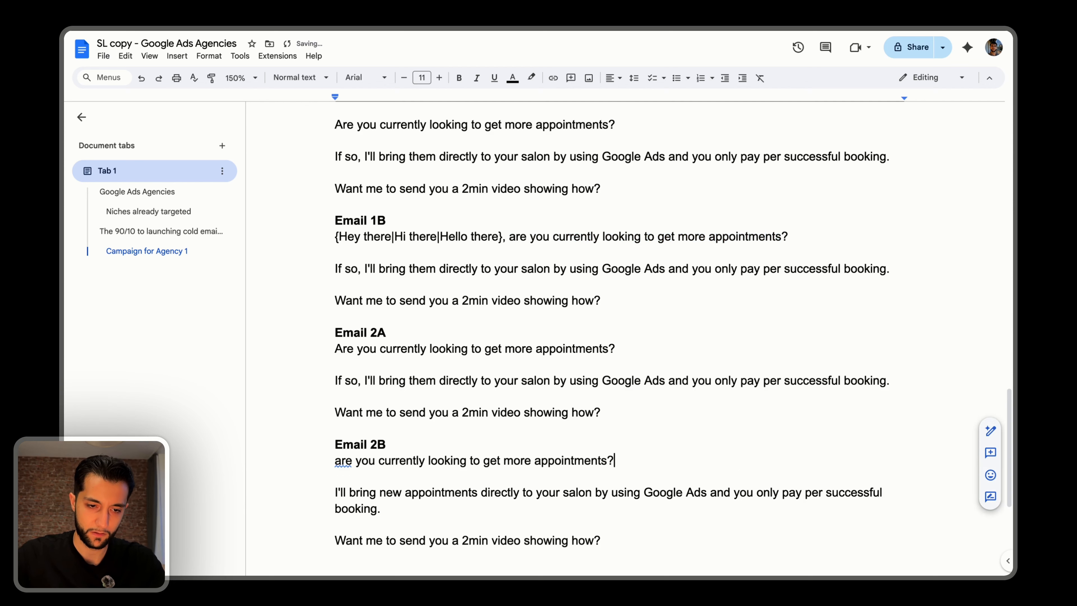
key(super+Left)
key(Right)
key(BackSpace)
text(A)
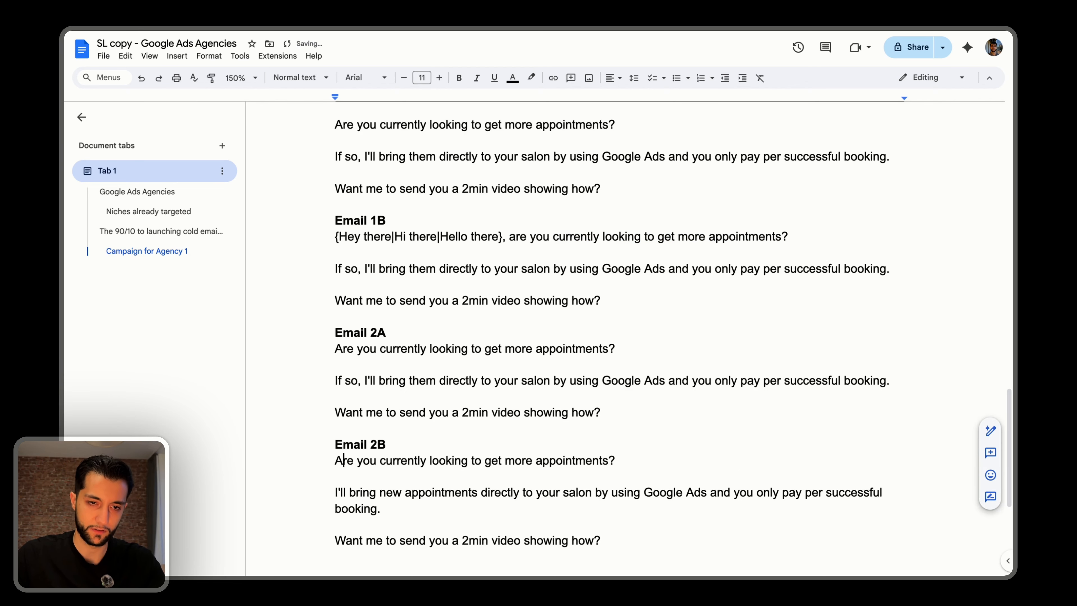
scroll(344, 427, up, 3)
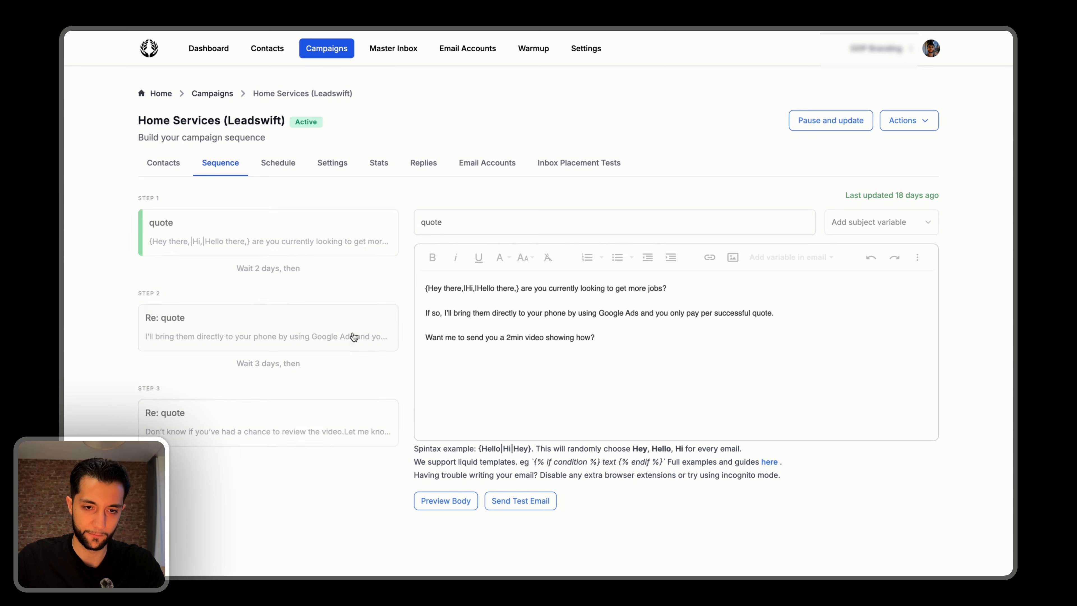
Switch to the Home Services (Leadswift) campaign and view its step 2 email and individual email stats.
click(367, 355)
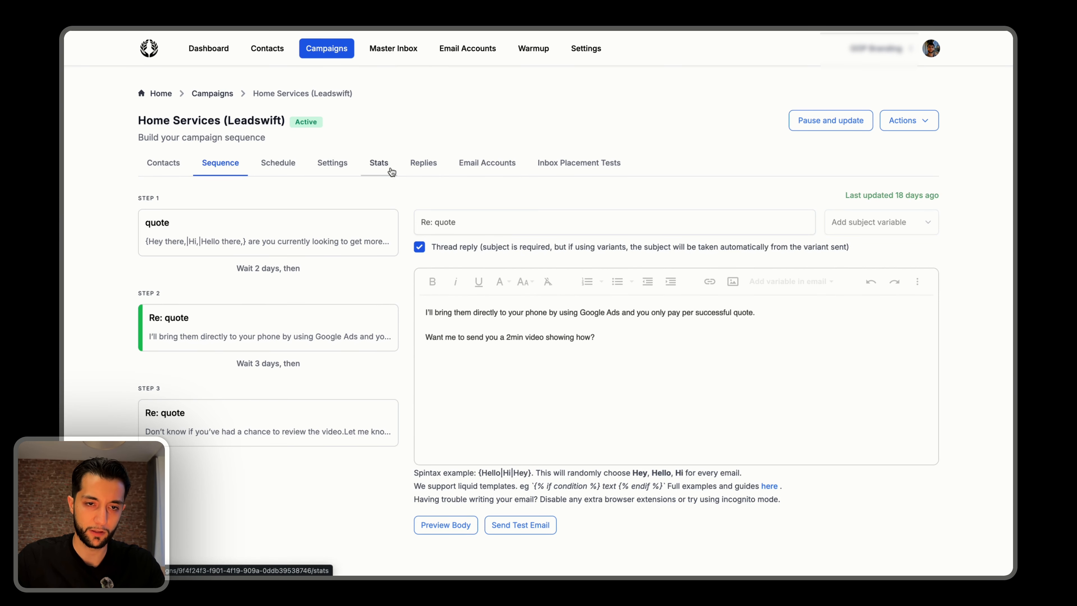
click(378, 163)
scroll(729, 498, down, 5)
click(729, 498)
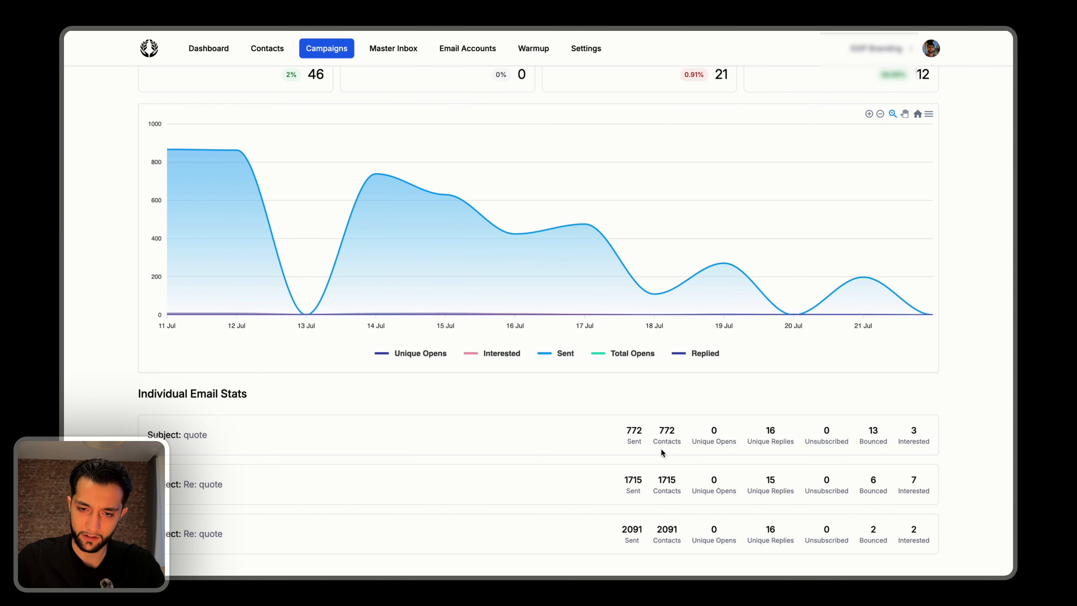
Compare the contacts reached by each individual email with the campaign's total people contacted.
drag(660, 431, 682, 434)
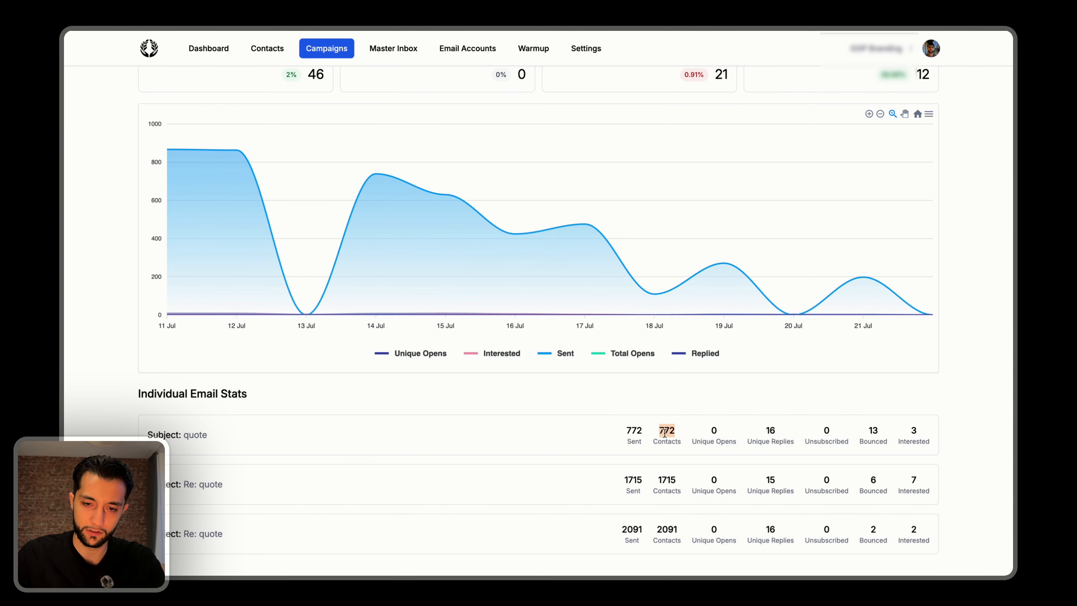
scroll(664, 431, up, 5)
drag(490, 188, 515, 188)
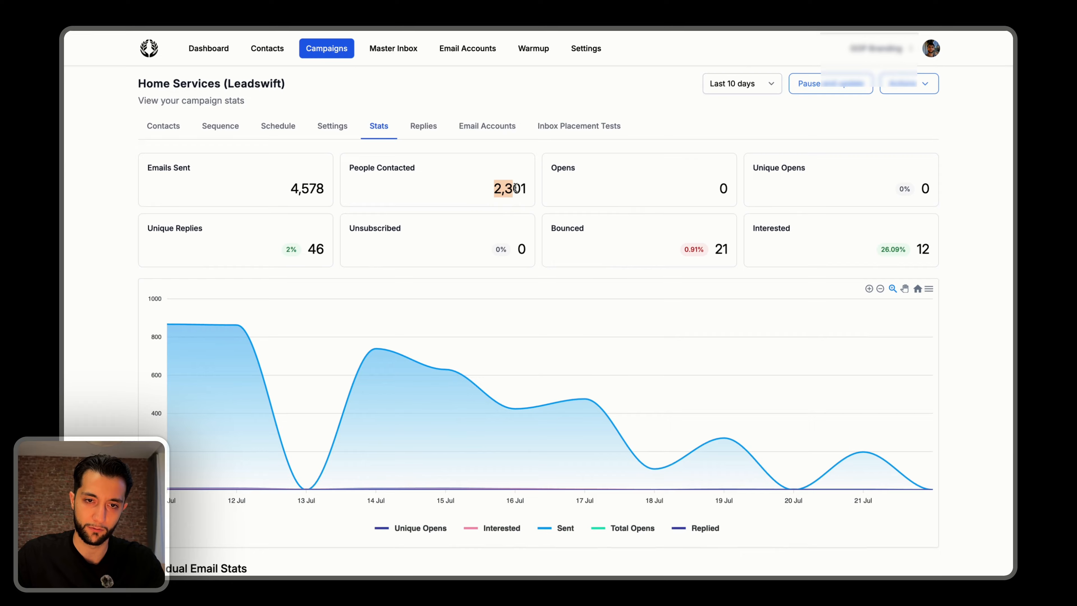
scroll(515, 187, down, 5)
drag(656, 428, 687, 441)
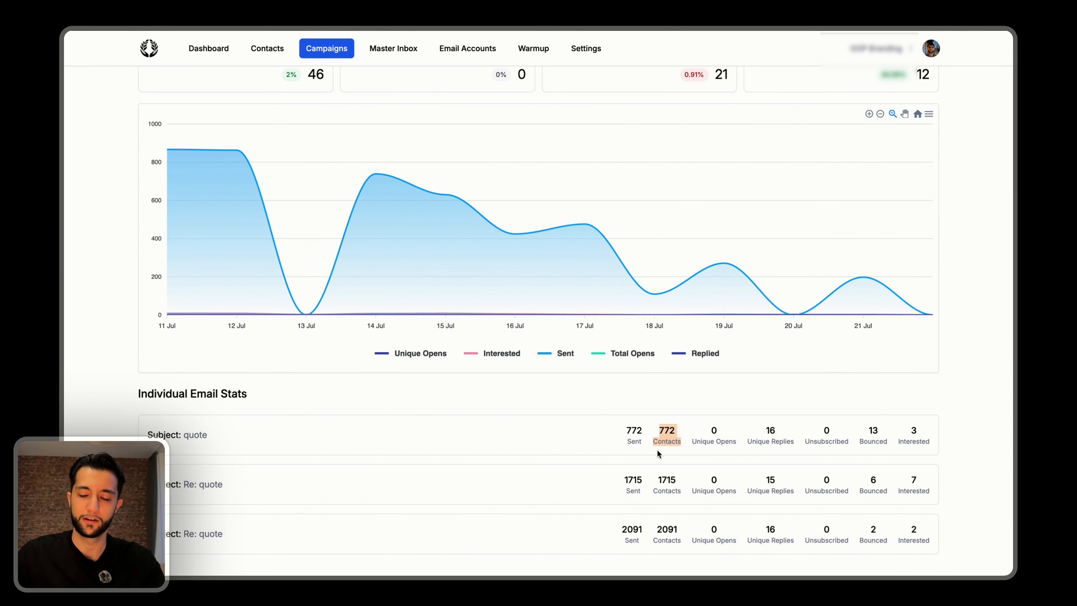
click(675, 430)
double_click(660, 428)
double_click(660, 540)
scroll(661, 513, up, 5)
scroll(657, 492, down, 5)
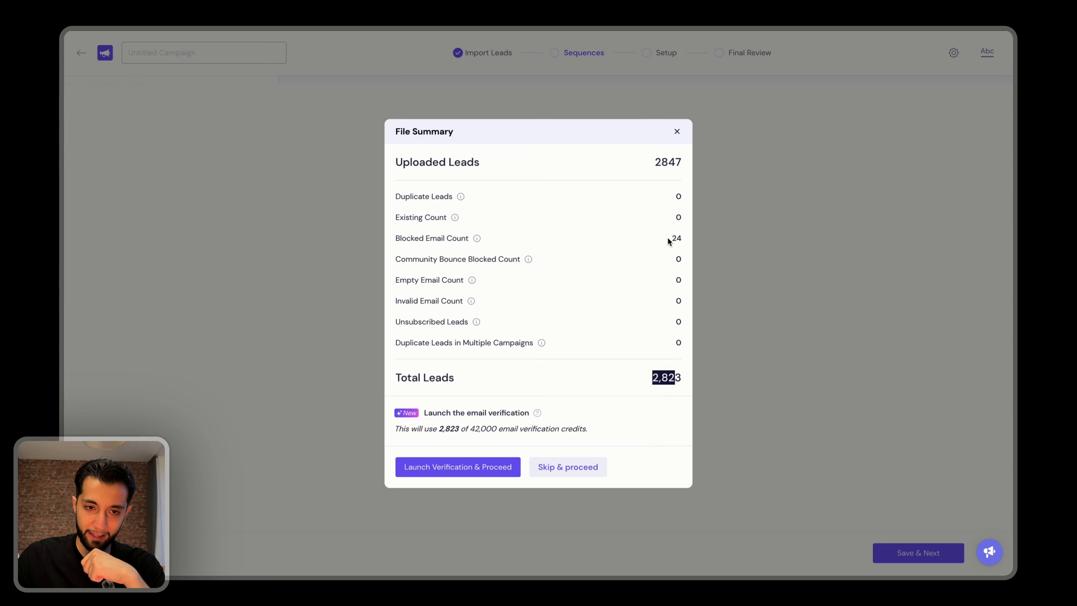
Return to Smartlead, check the blocked email count in the file summary, and launch email verification for the imported leads.
drag(671, 240, 680, 239)
click(685, 249)
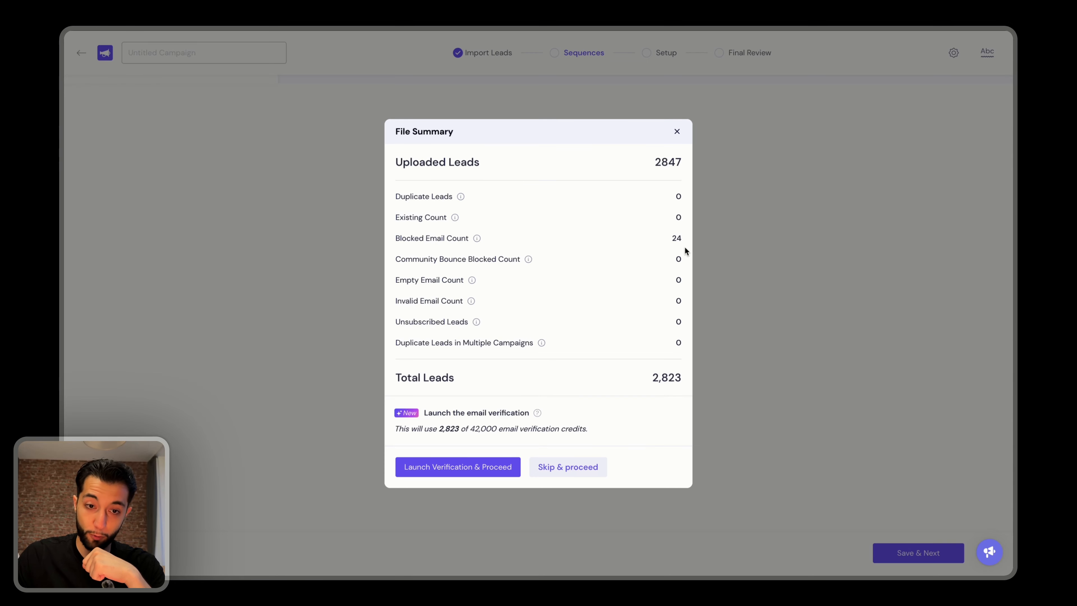
click(445, 468)
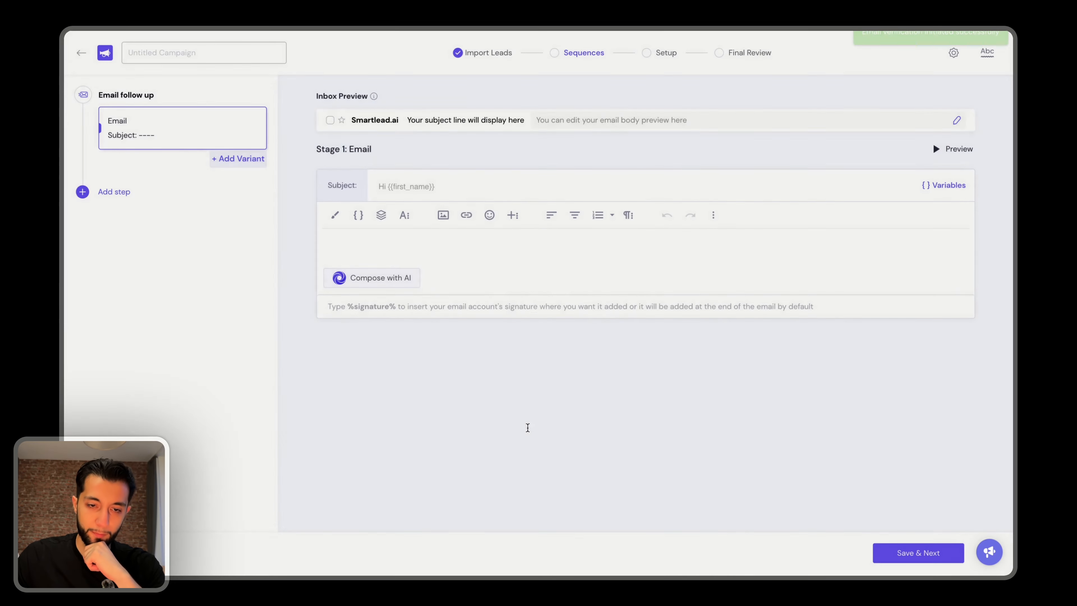
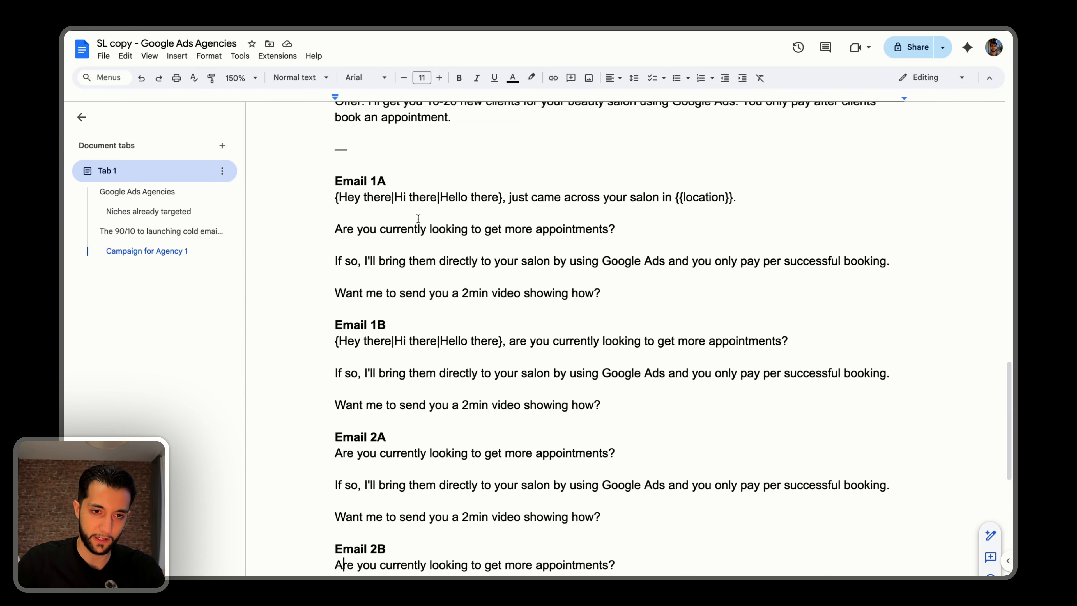
Copy Email 1A's text from the copy document into the stage 1 email body as unformatted text, without a trailing blank line.
drag(337, 178, 606, 276)
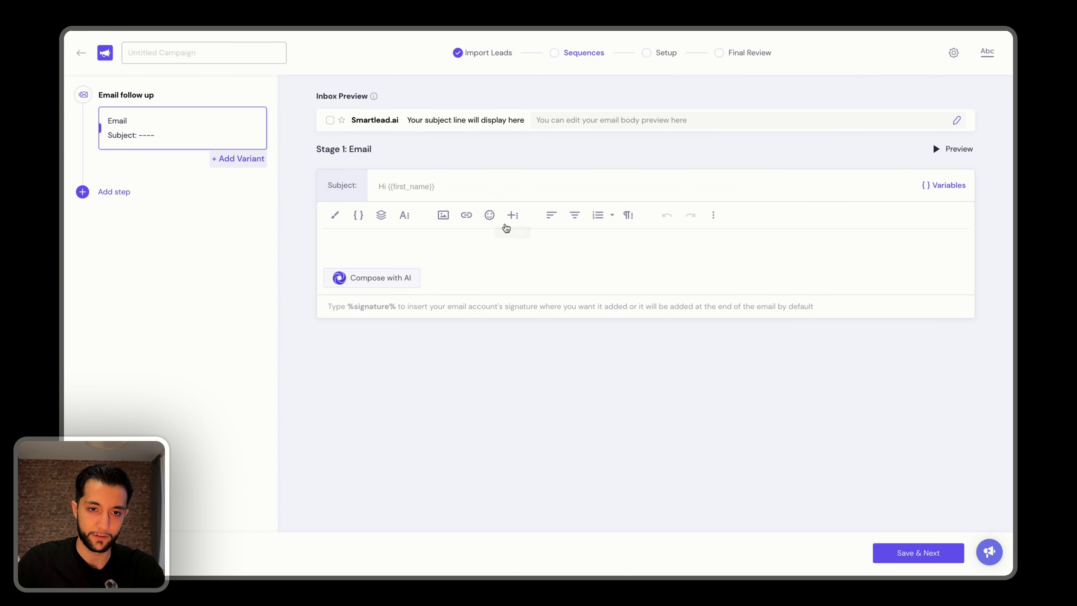
click(347, 250)
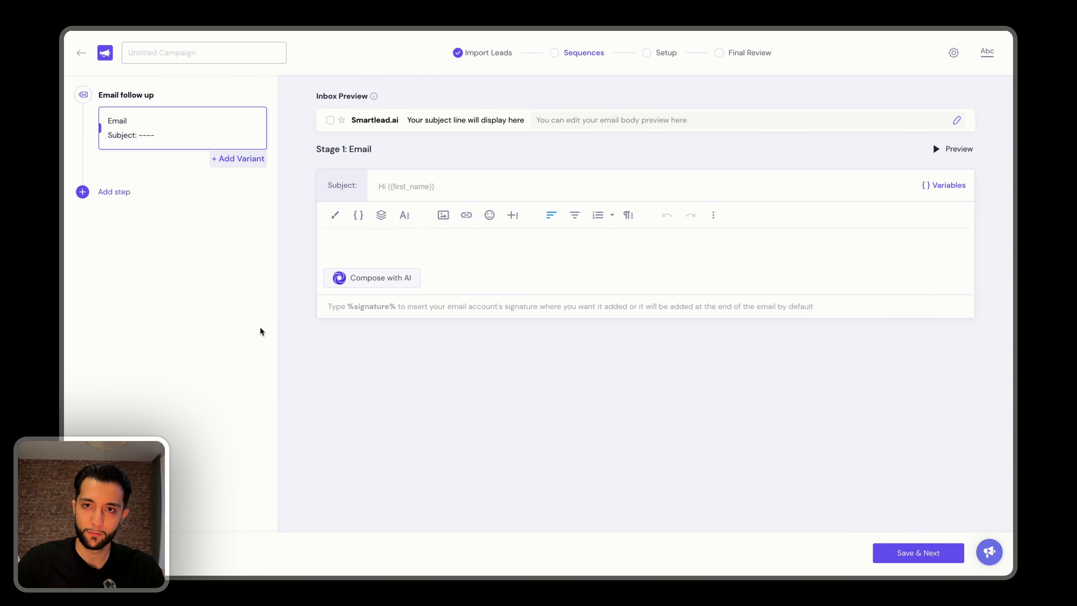
right_click(344, 247)
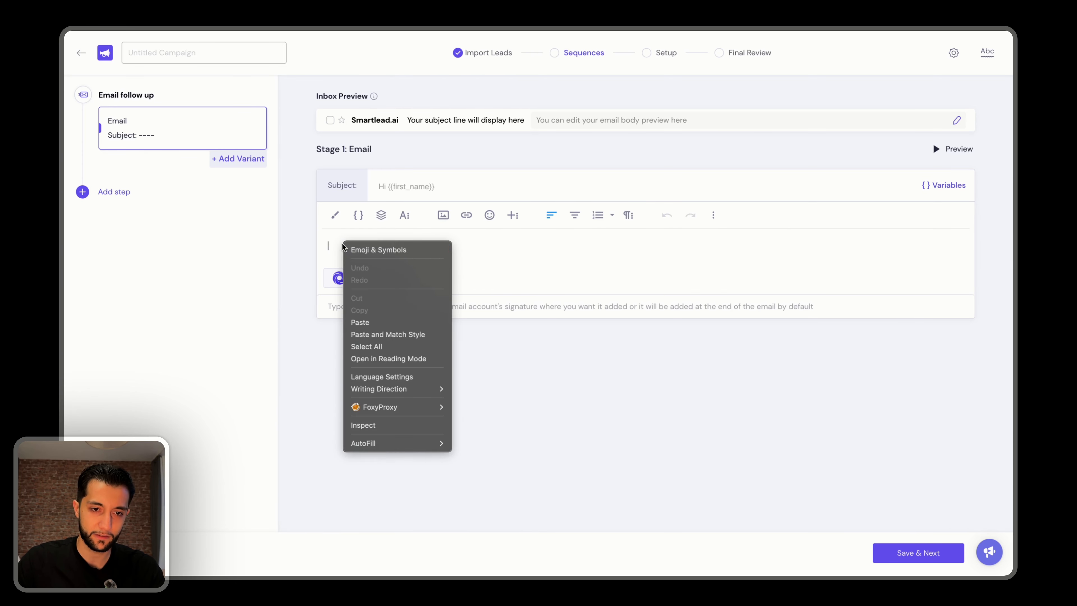
click(390, 336)
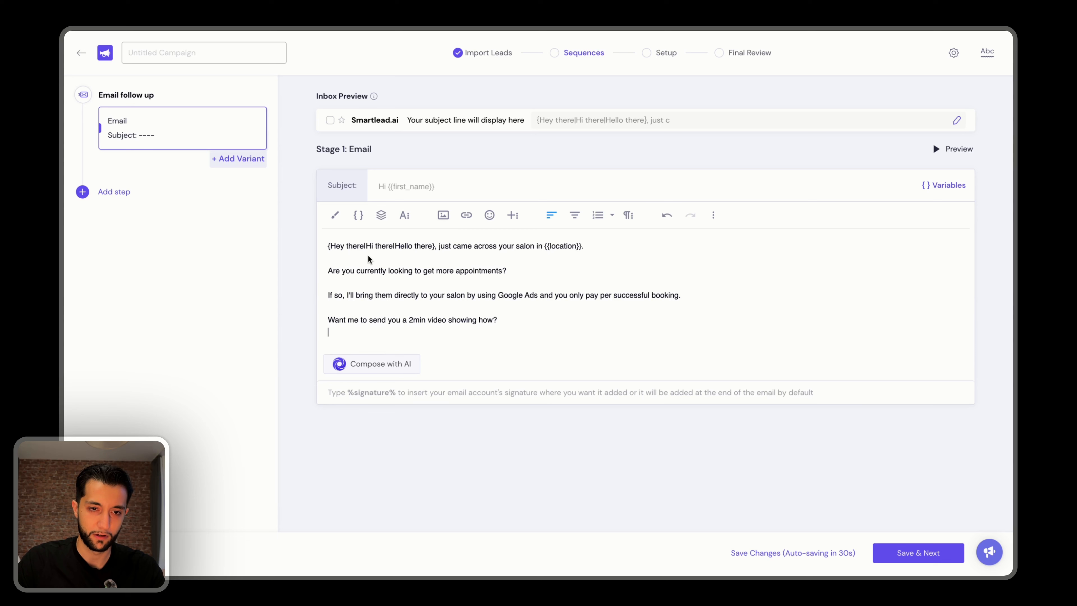
key(BackSpace)
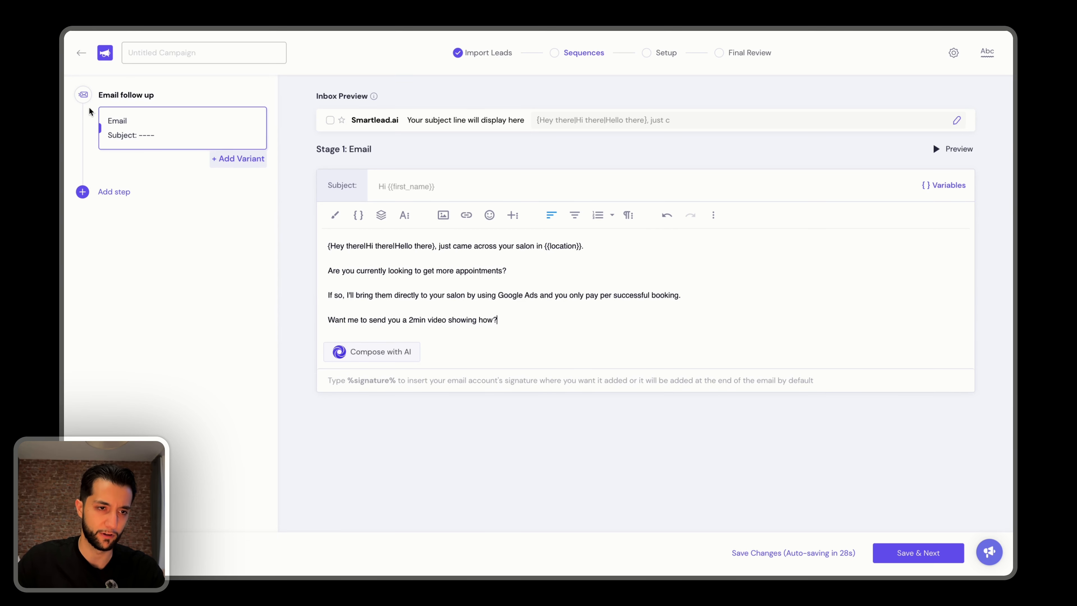
Add a second email step to the sequence and give stage 1 a Variant B containing Email 1B's text.
click(113, 192)
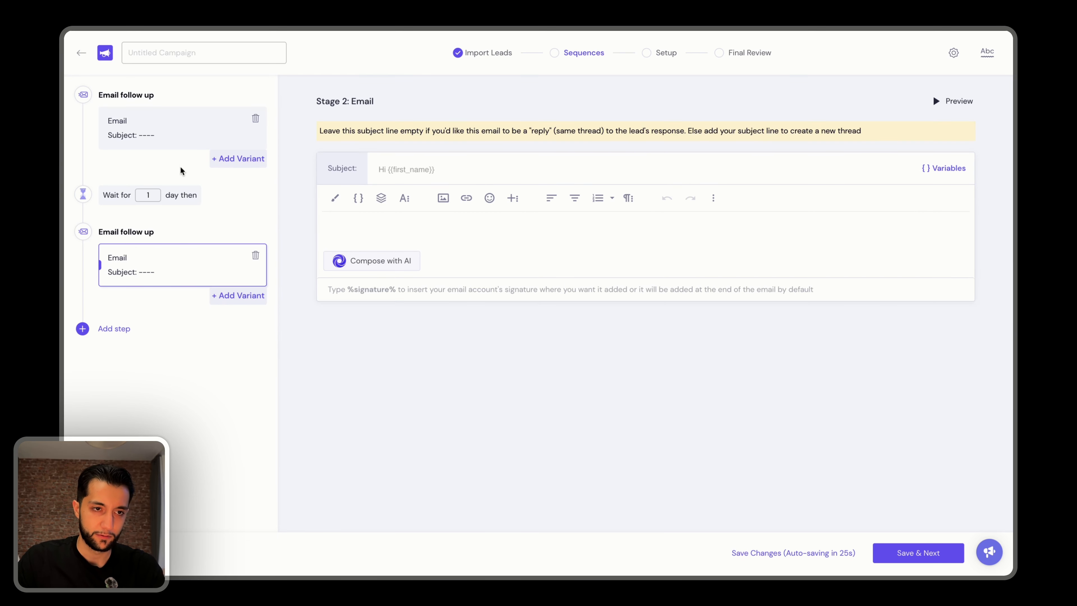
click(181, 122)
click(238, 159)
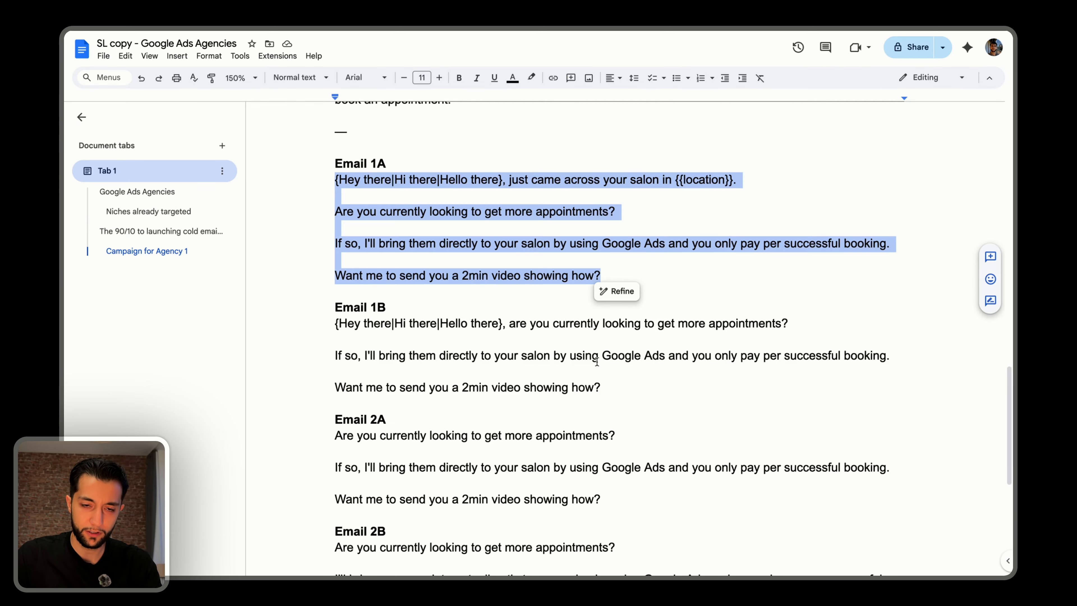
drag(334, 323, 620, 322)
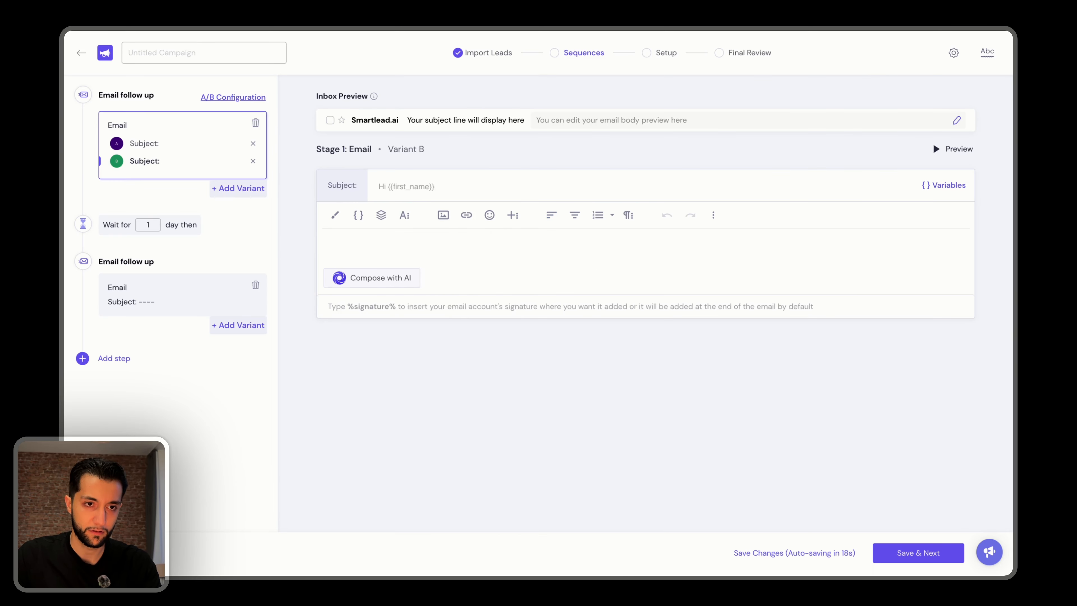
text({Hey there|Hi there|Hello there}, are you currently looking to get more appointments?  If so, I'll bring them directly to your salon by using Google Ads and you only pay per successful booking.  Want me to send you a 2min video showing how?)
Set the wait between the two emails to 2 days and give both stage 1 variants the subject "quick question".
double_click(148, 224)
text(2)
click(151, 144)
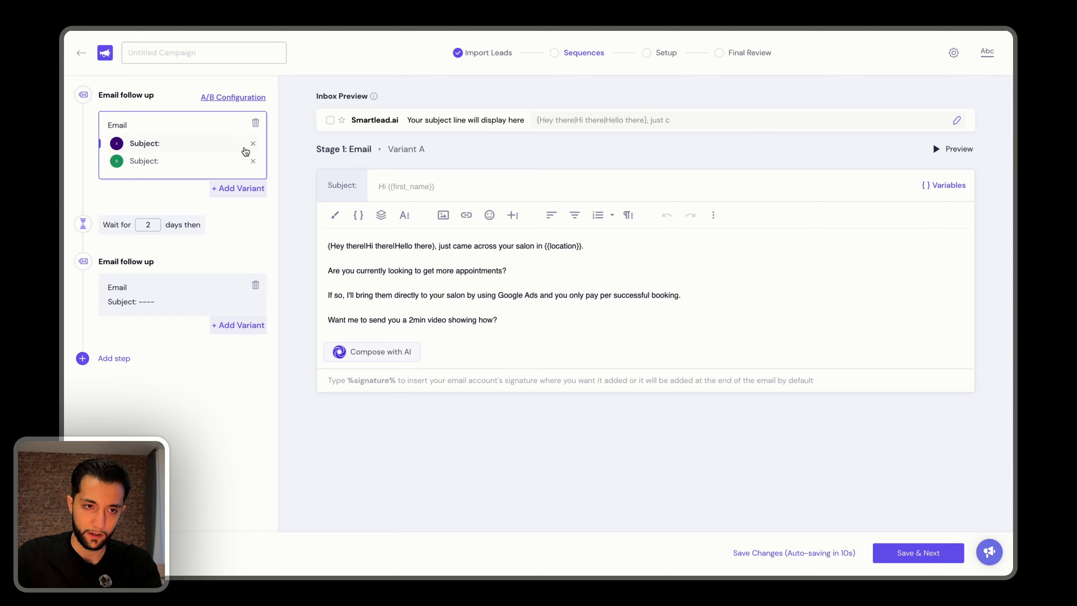
click(427, 185)
text(quick question)
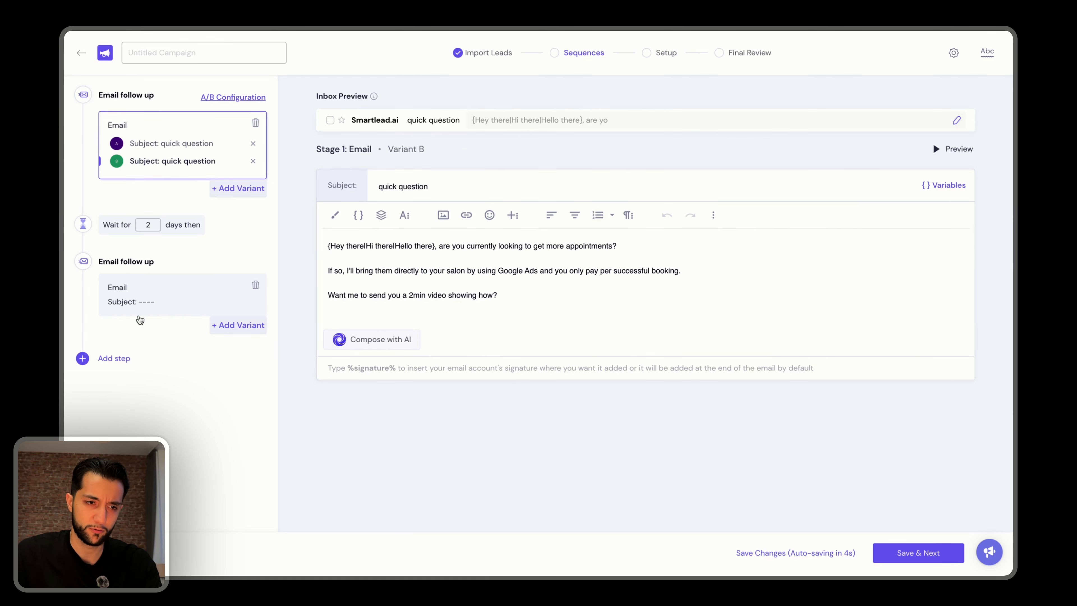
Add a second variant to stage 2 and fill its Variant A with Email 2A's text as unformatted text.
click(140, 301)
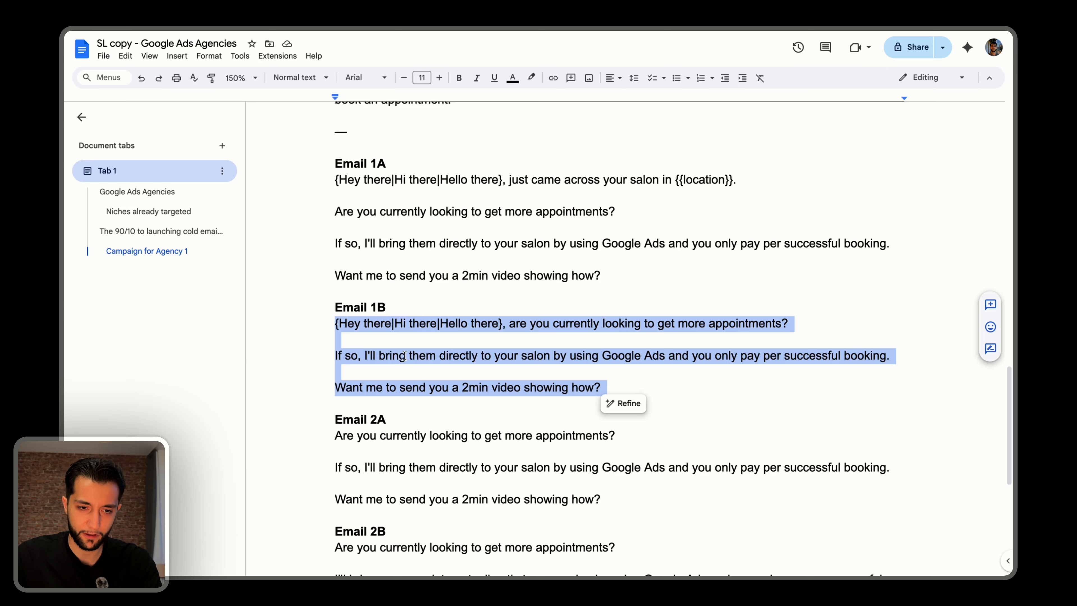
scroll(403, 357, down, 2)
click(343, 344)
drag(336, 342, 607, 407)
key(super+c)
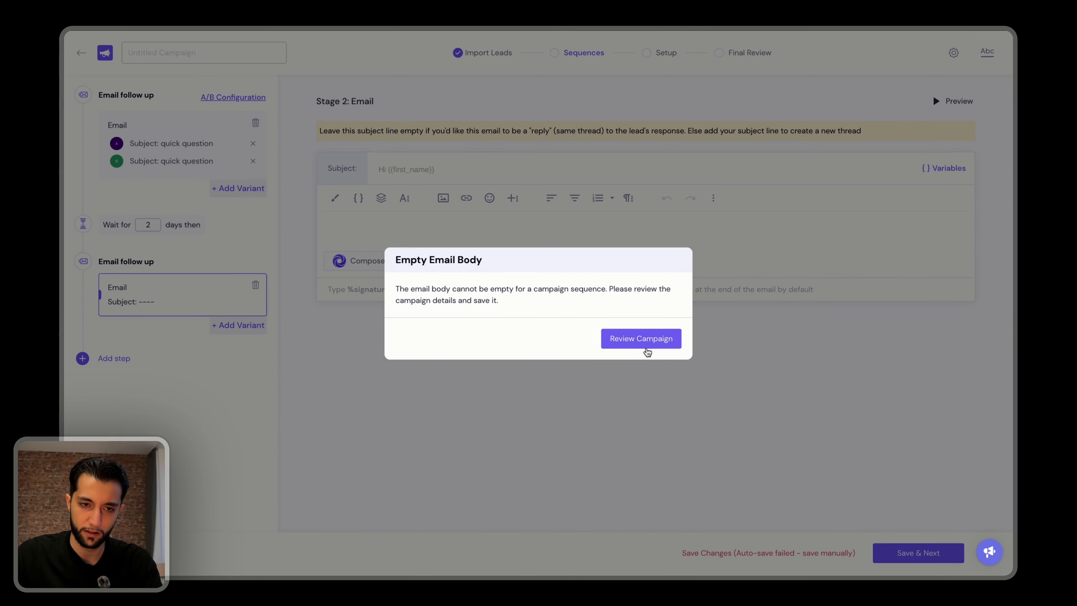
click(644, 346)
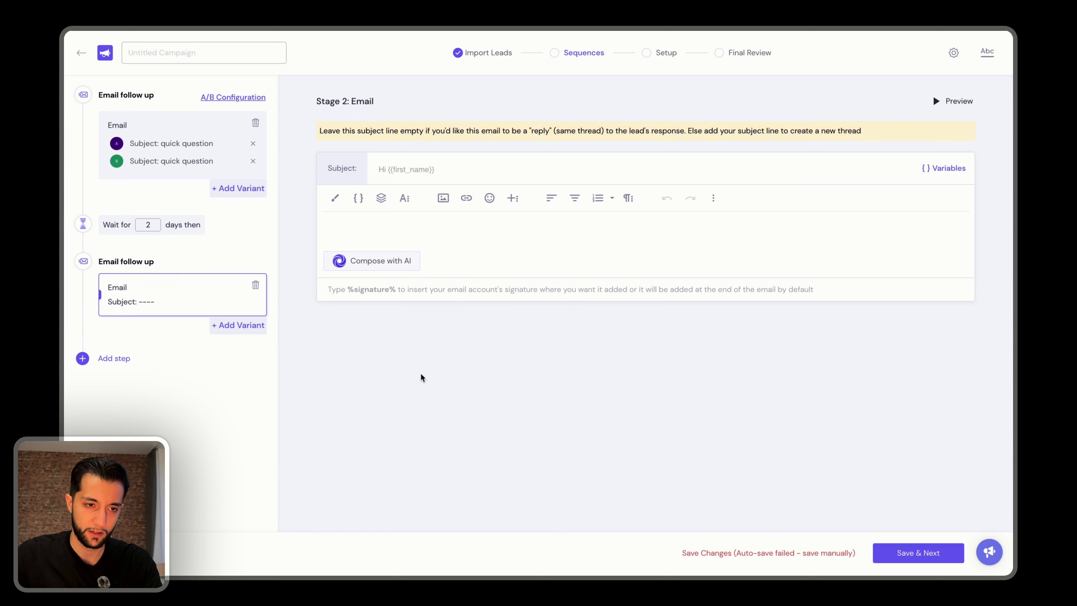
click(229, 332)
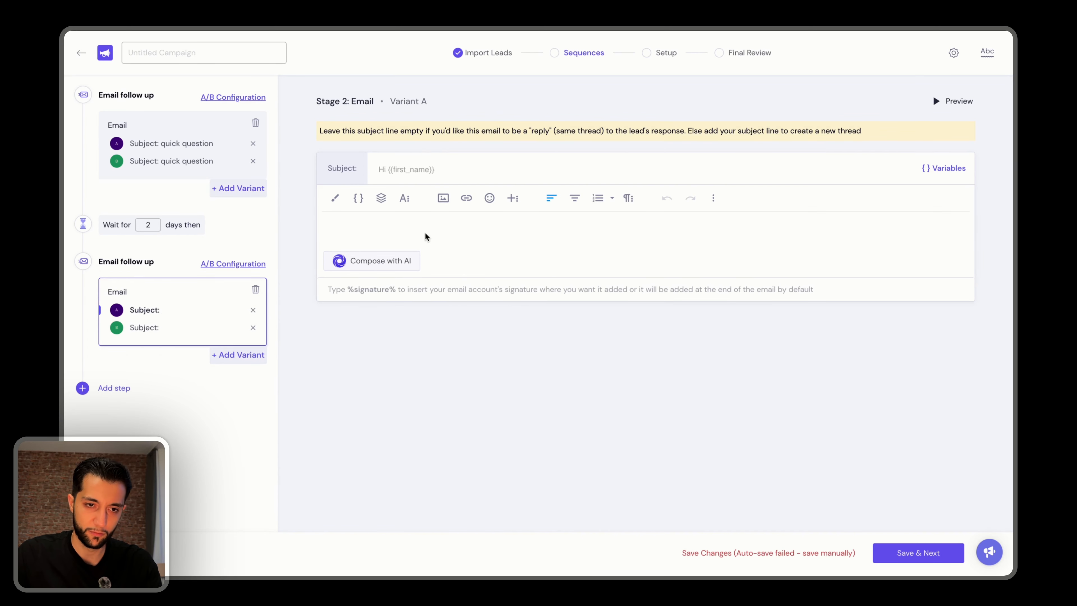
right_click(436, 230)
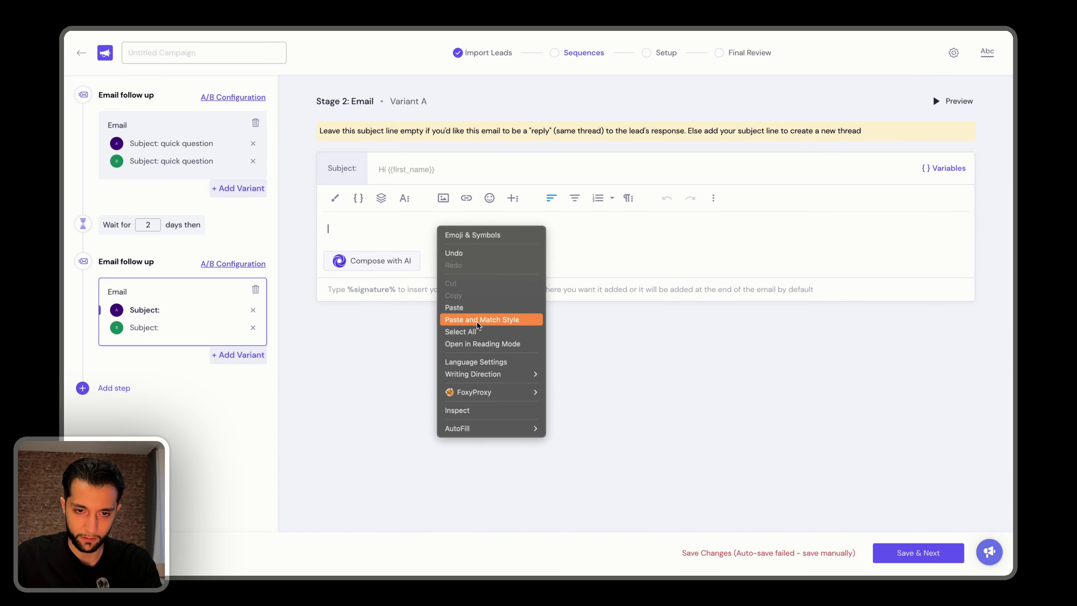
click(466, 316)
Fill stage 2's Variant B with Email 2B's text, leaving the subject empty and removing the trailing blank line.
click(128, 325)
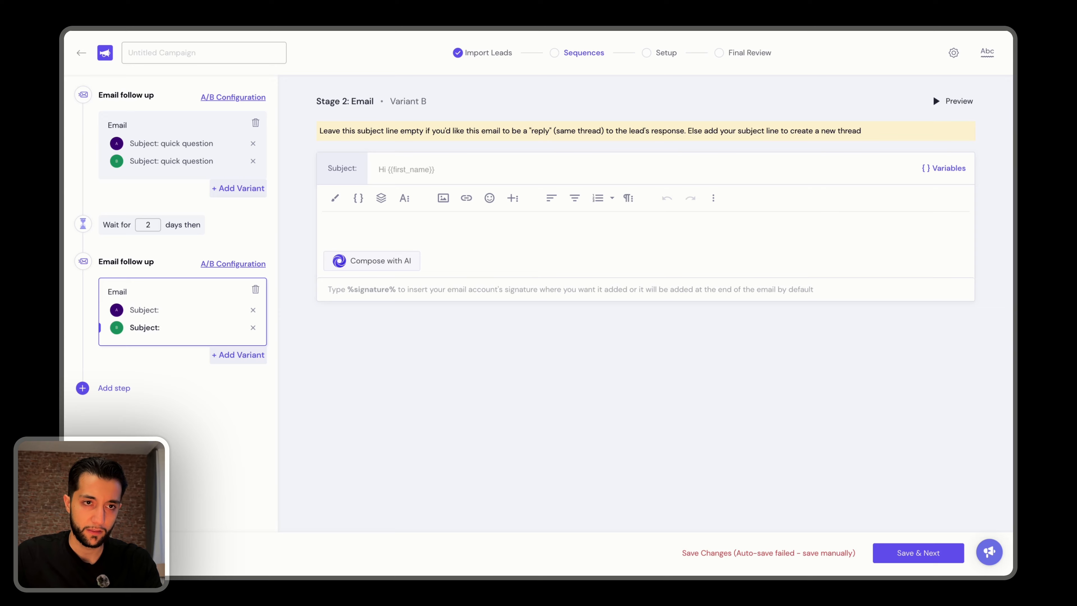
right_click(355, 226)
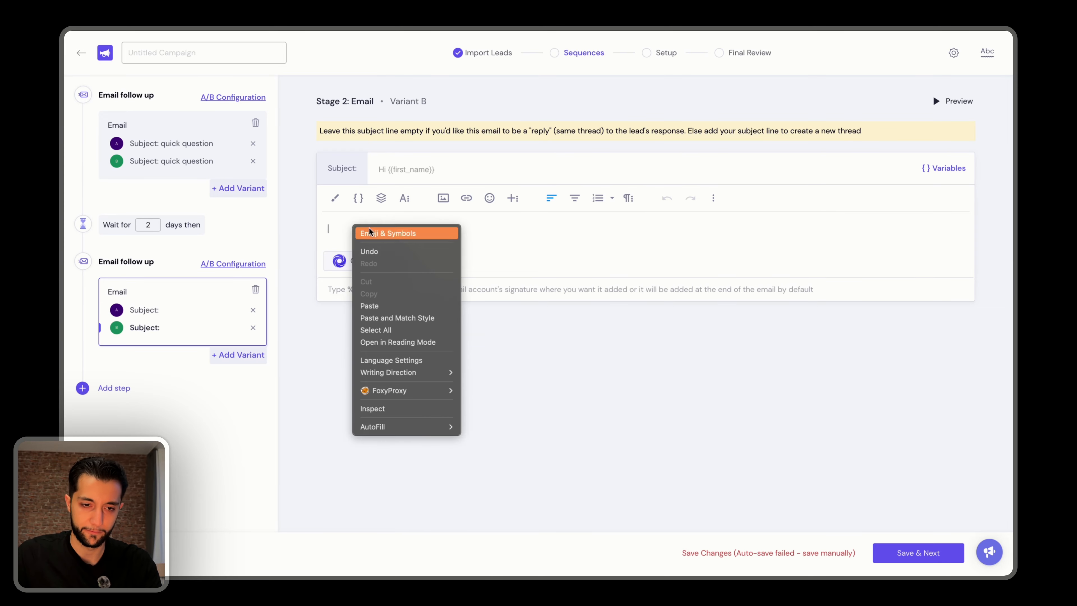
click(371, 304)
key(BackSpace)
Review both stage 1 variants, save the sequence and proceed to the campaign setup.
click(183, 161)
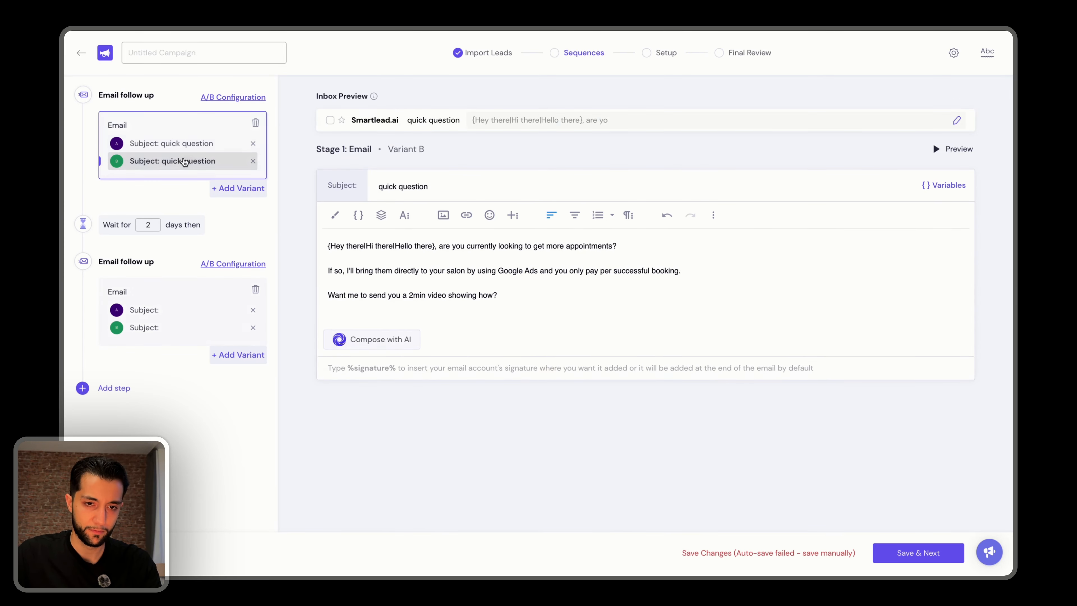
click(170, 143)
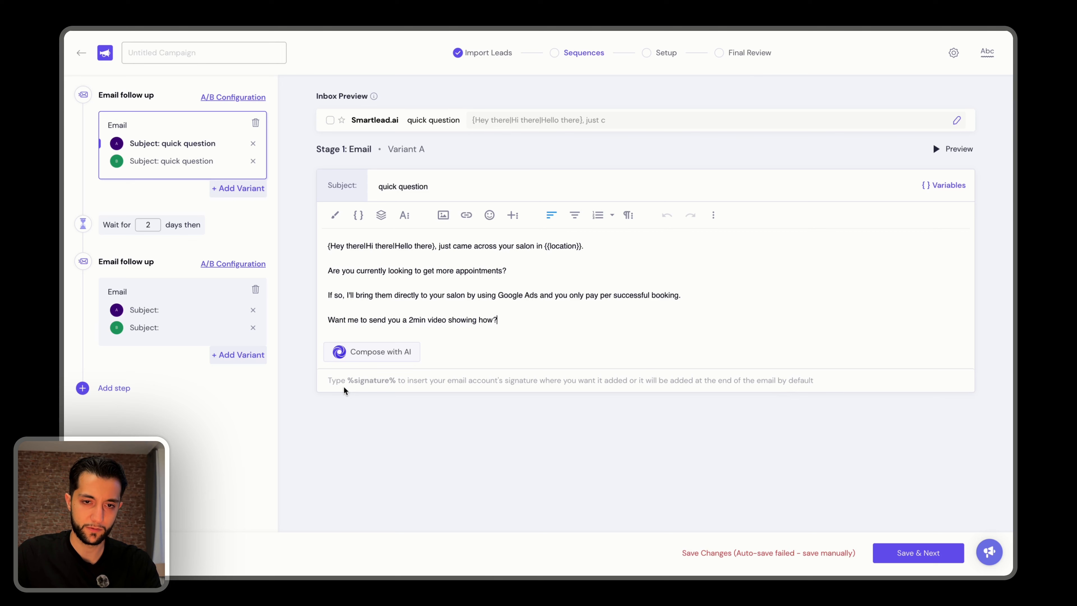
click(907, 557)
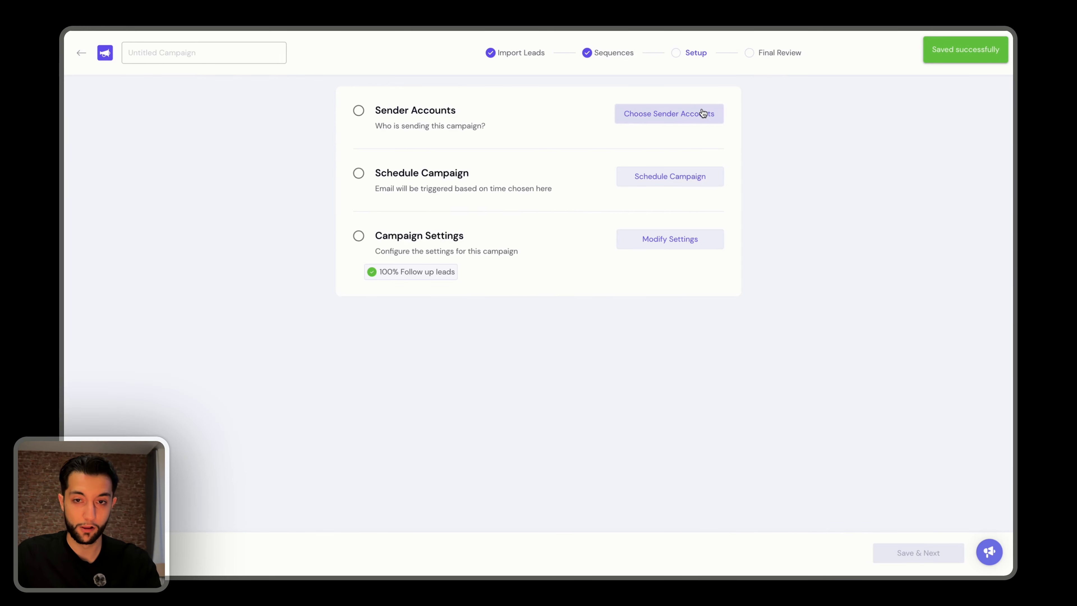
Close the sender account list without choosing any and name the campaign "Beauty Salons (>10 reviews, Leadswift)".
click(702, 111)
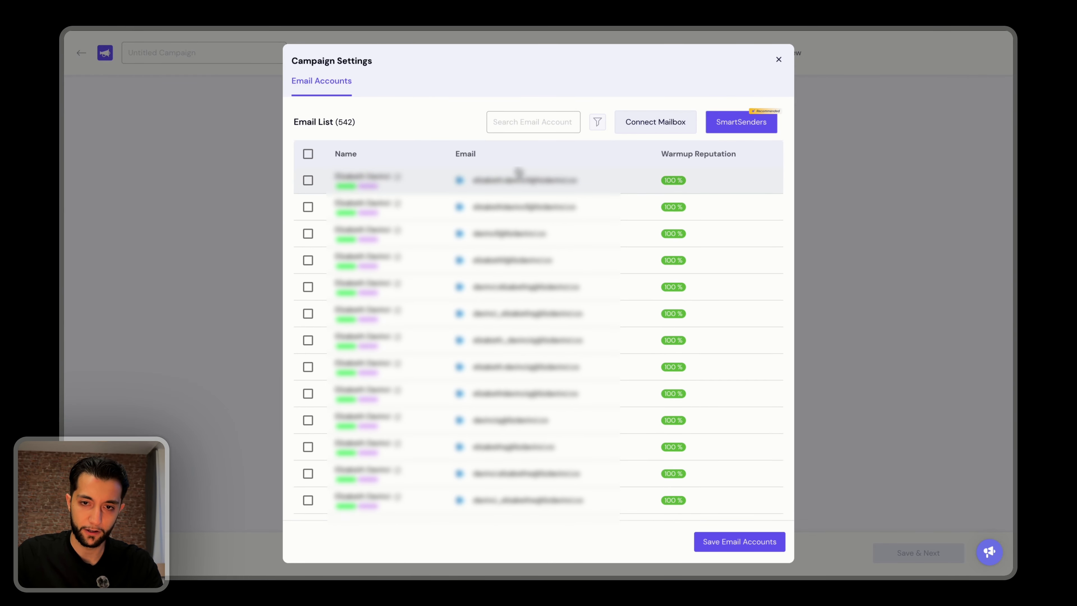
key(Escape)
click(165, 62)
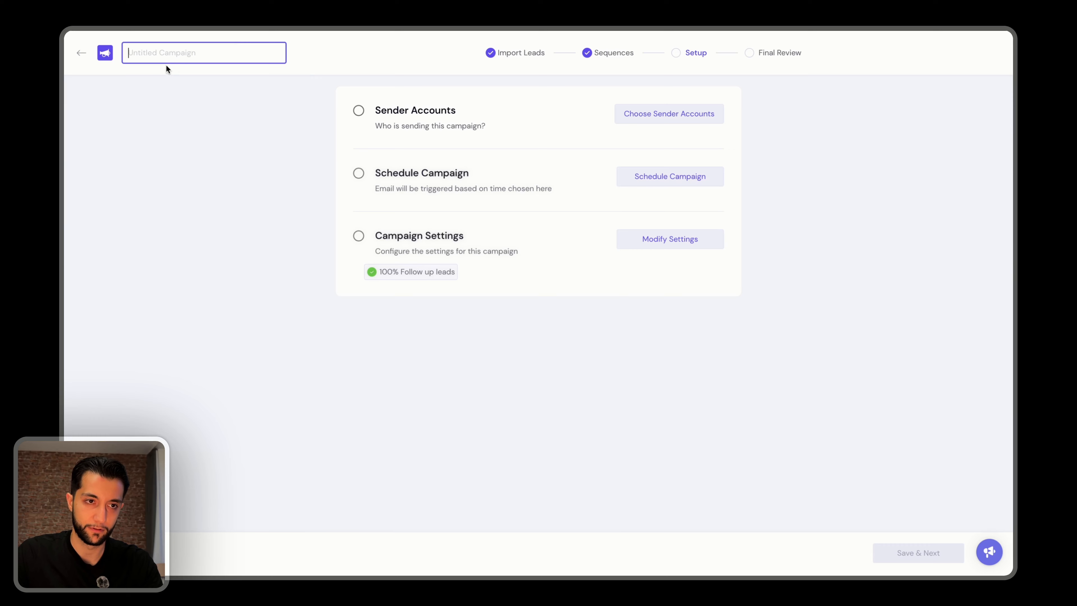
text(Beautr)
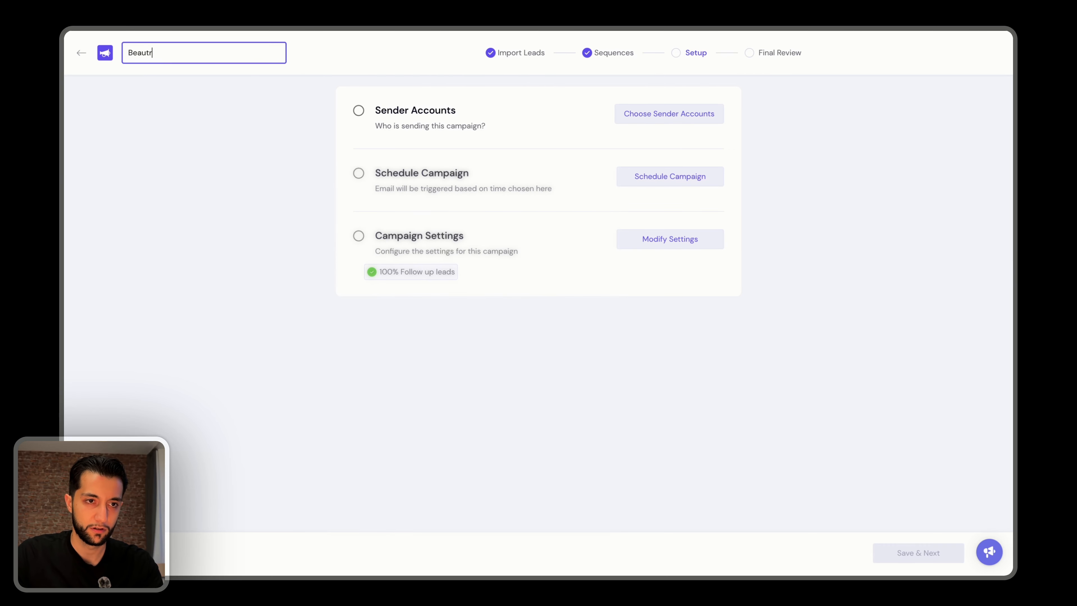
key(BackSpace)
text(y Salons (>10 reviews, Leadswift))
click(146, 118)
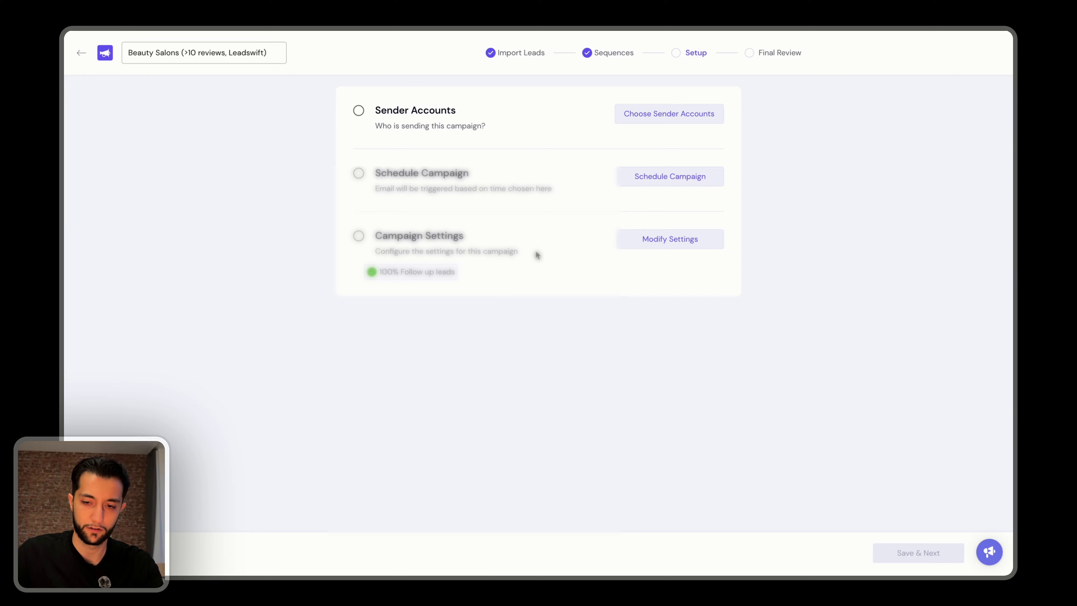
Find the sender's mailboxes among the email accounts, select them all and apply a bulk update to them.
click(81, 53)
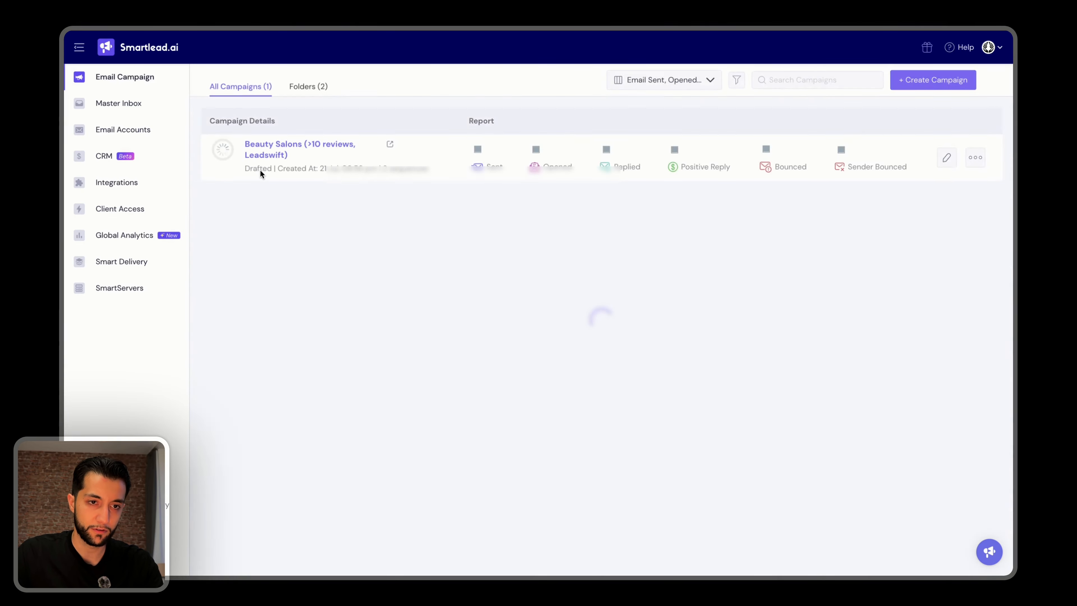
click(123, 130)
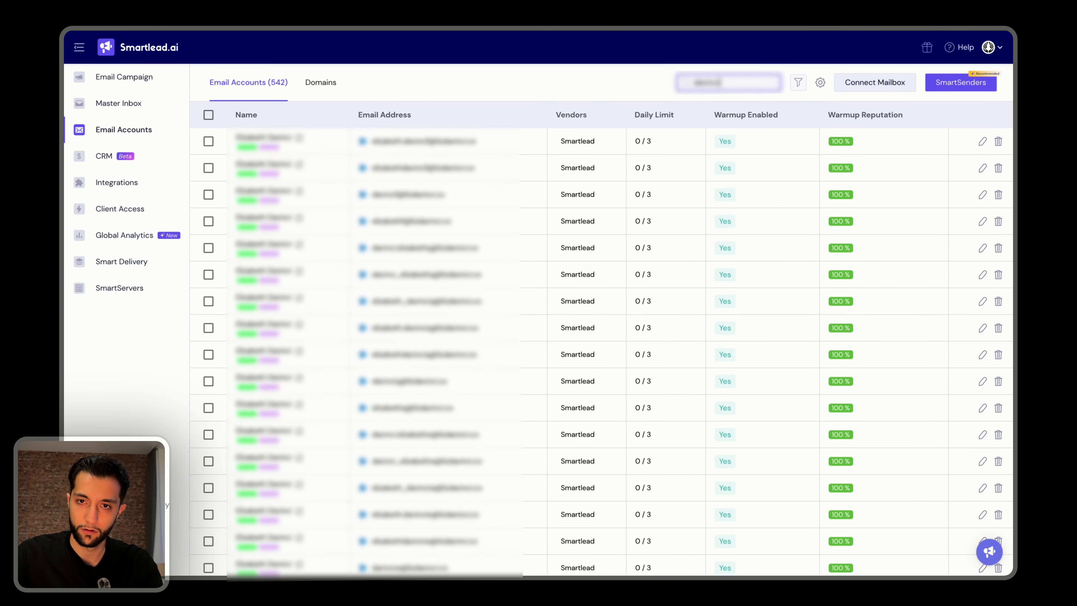
click(208, 115)
click(352, 80)
click(469, 82)
click(417, 359)
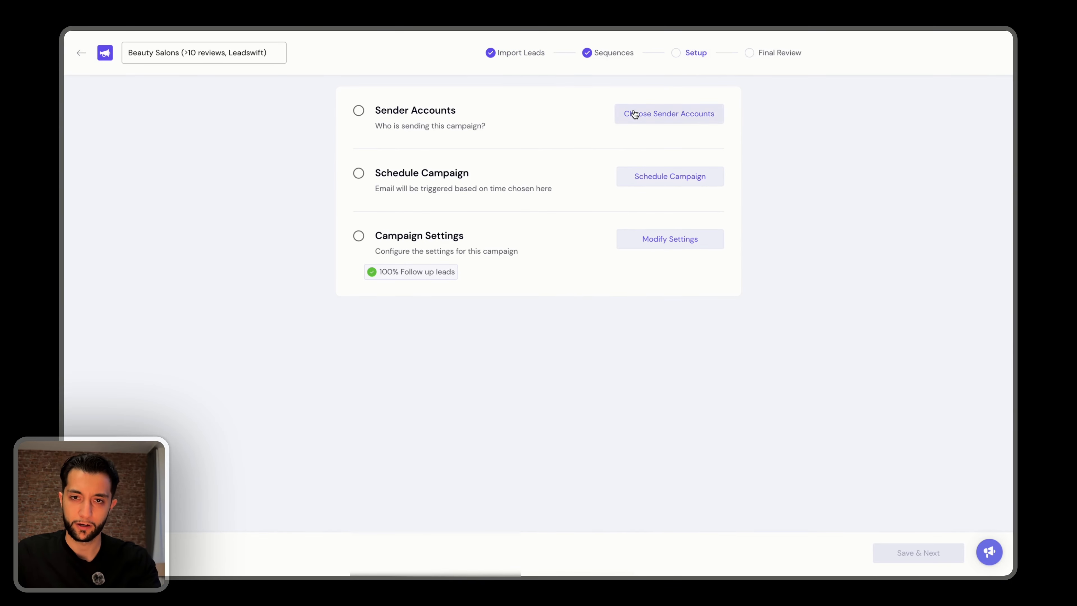
Filter the campaign's sender account list, select all the matching mailboxes and save them as the campaign's senders.
click(632, 111)
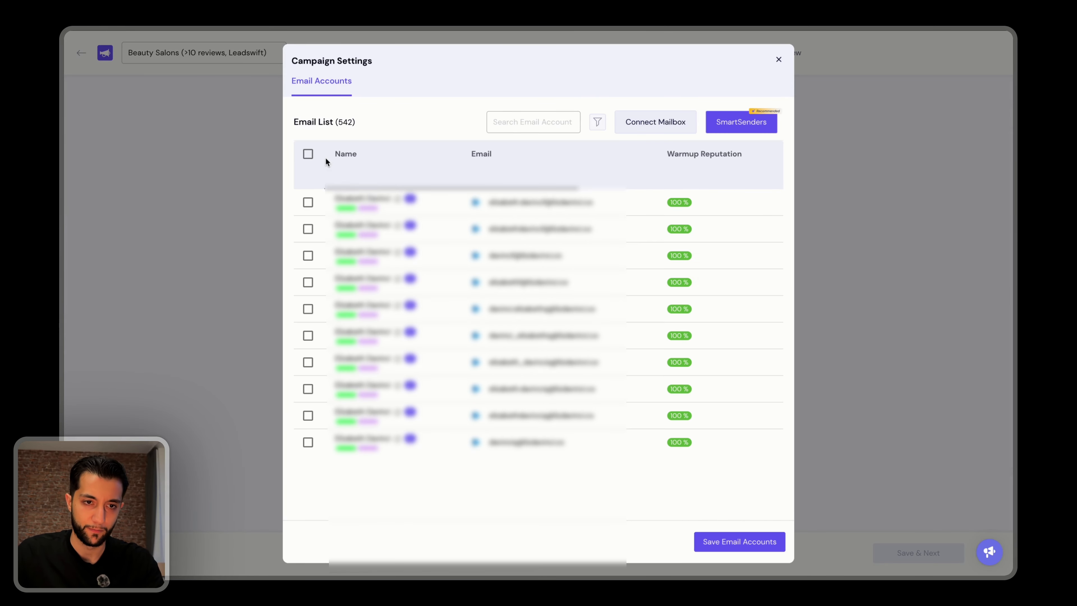
click(595, 129)
click(556, 446)
click(558, 466)
click(591, 488)
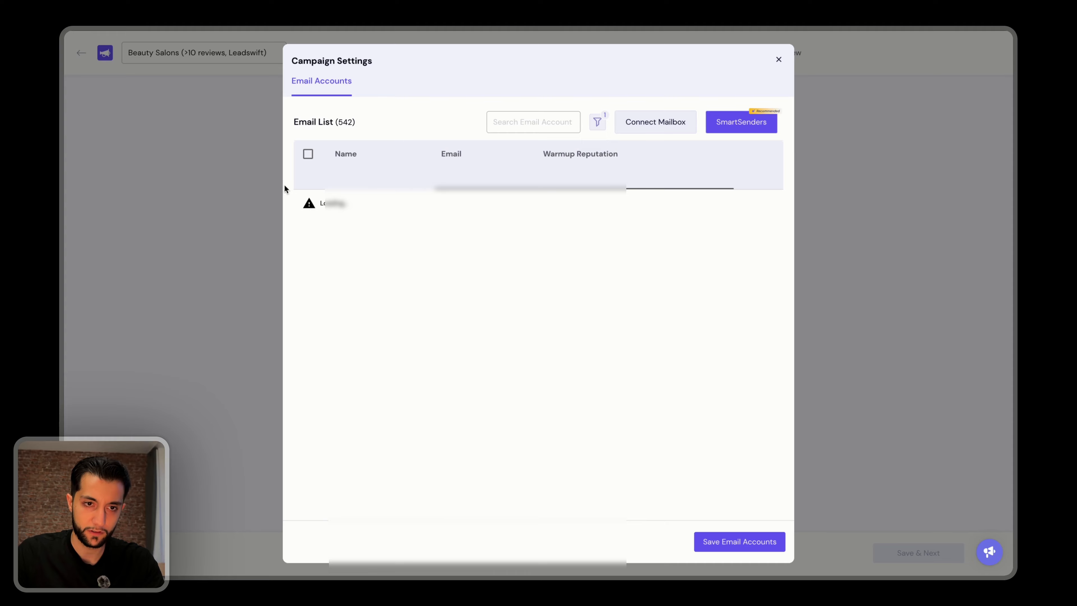
click(308, 155)
click(373, 214)
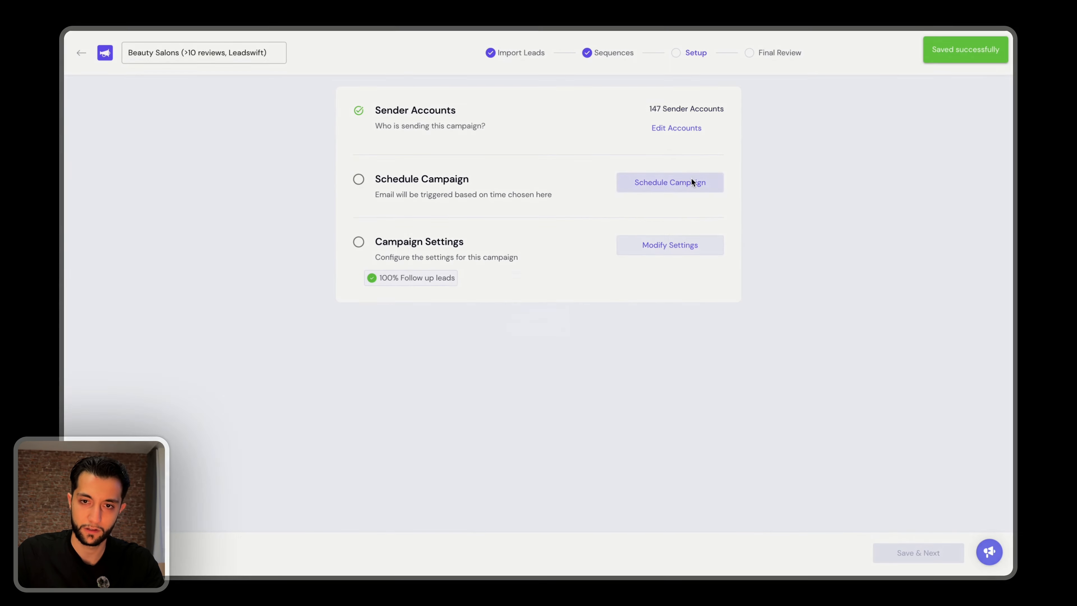
Schedule the campaign in the America/New York time zone and add Saturday to the sending days.
click(693, 180)
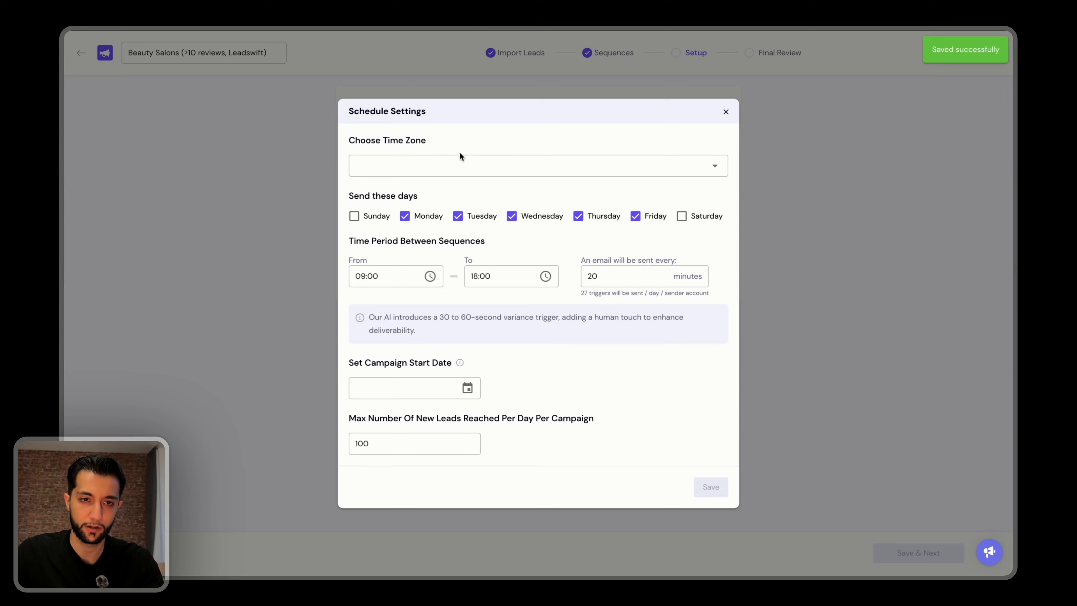
click(462, 166)
scroll(483, 229, down, 10)
text(new)
click(543, 202)
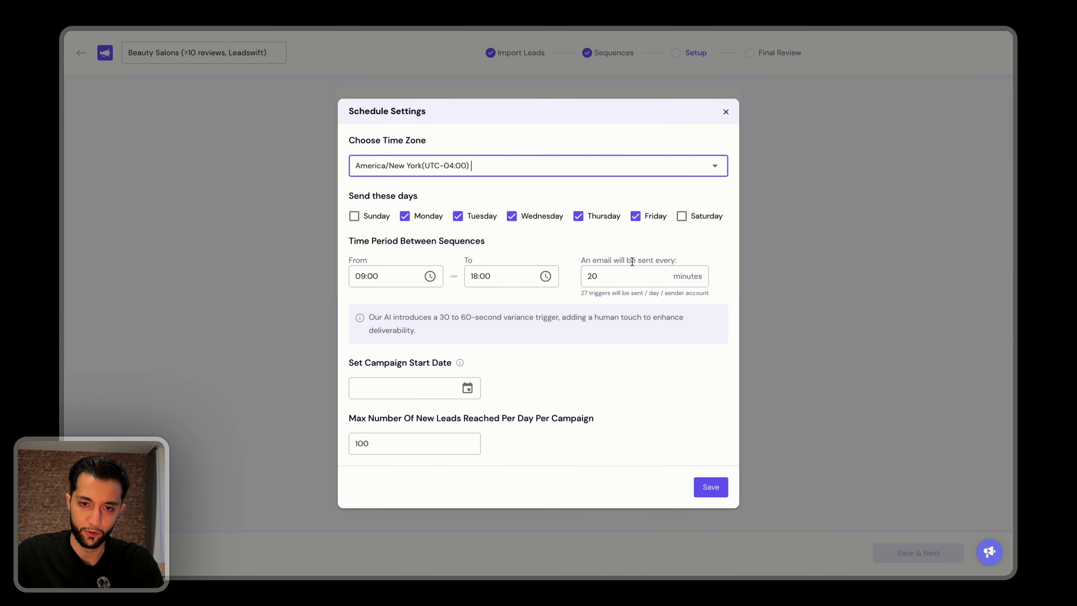
click(681, 216)
Set the daily sending window from 07:12 to 19:45.
click(640, 275)
click(394, 275)
key(ctrl+a)
text(07:0)
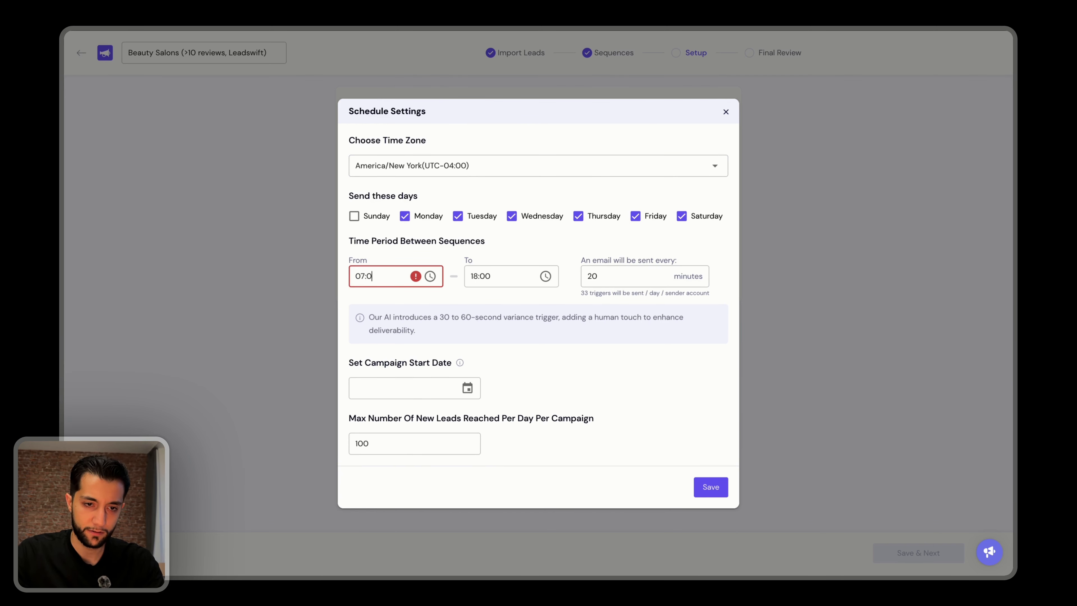
key(BackSpace)
text(12)
double_click(531, 276)
drag(521, 277, 470, 276)
text(19:45)
Set the sending interval to one email every 61 minutes.
key(Tab)
key(BackSpace)
text(61)
click(689, 312)
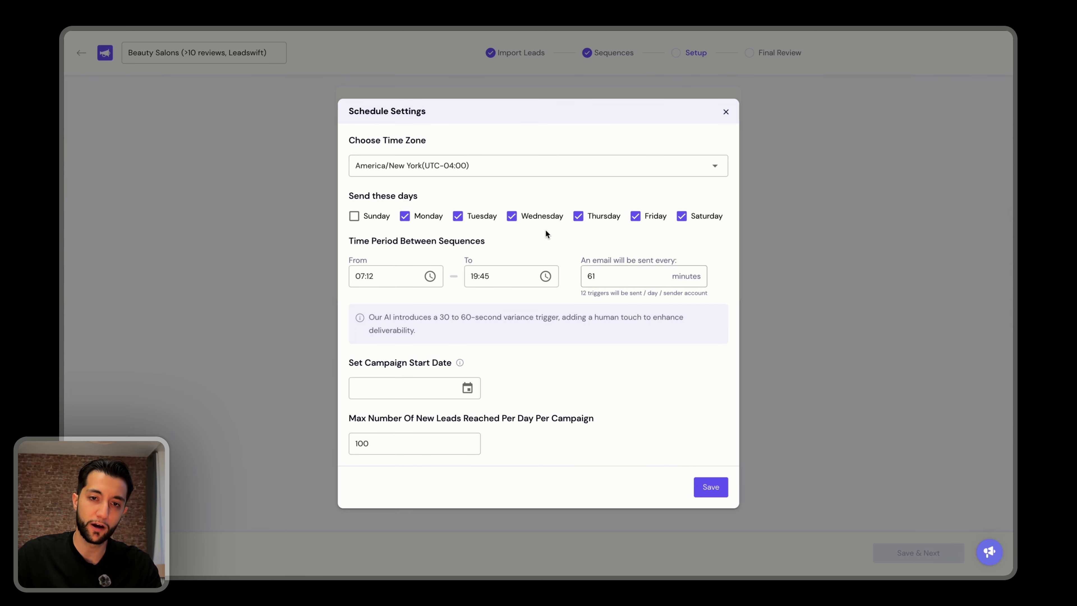
Change the sending interval to one email every 122 minutes.
click(620, 275)
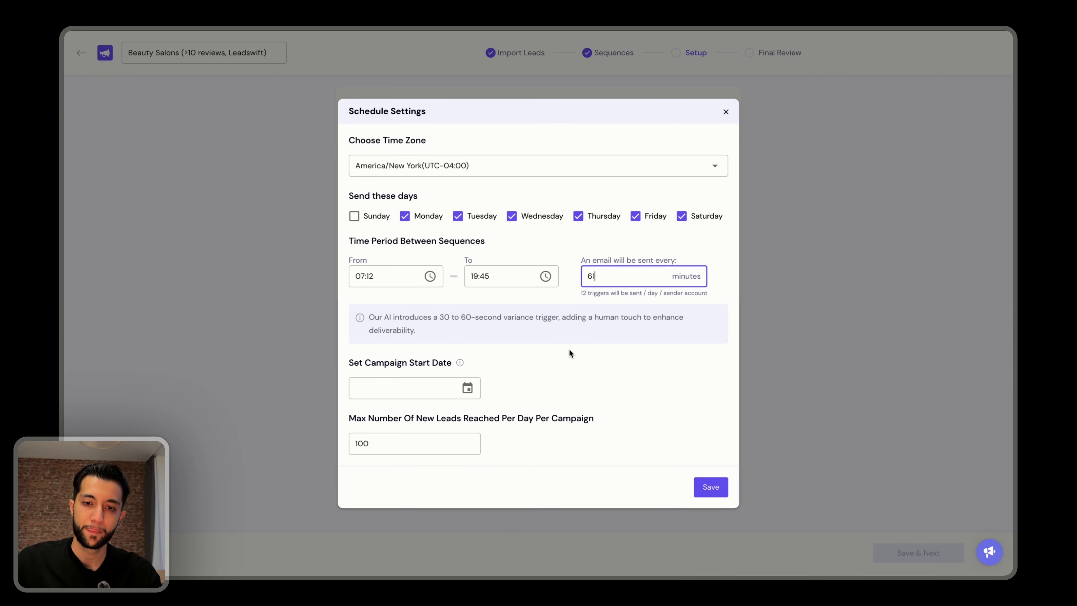
double_click(605, 274)
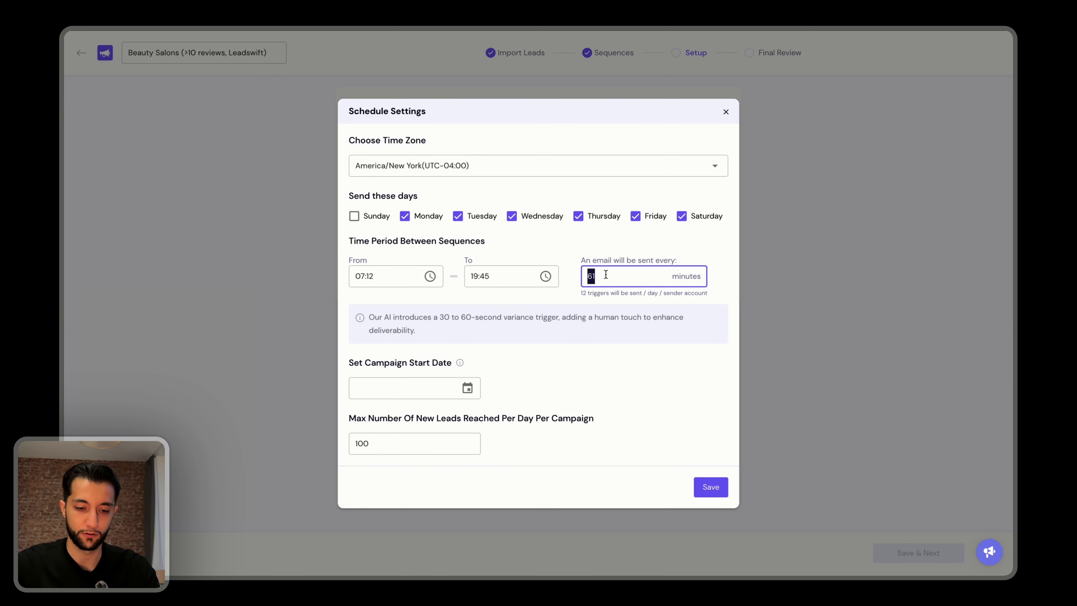
text(122)
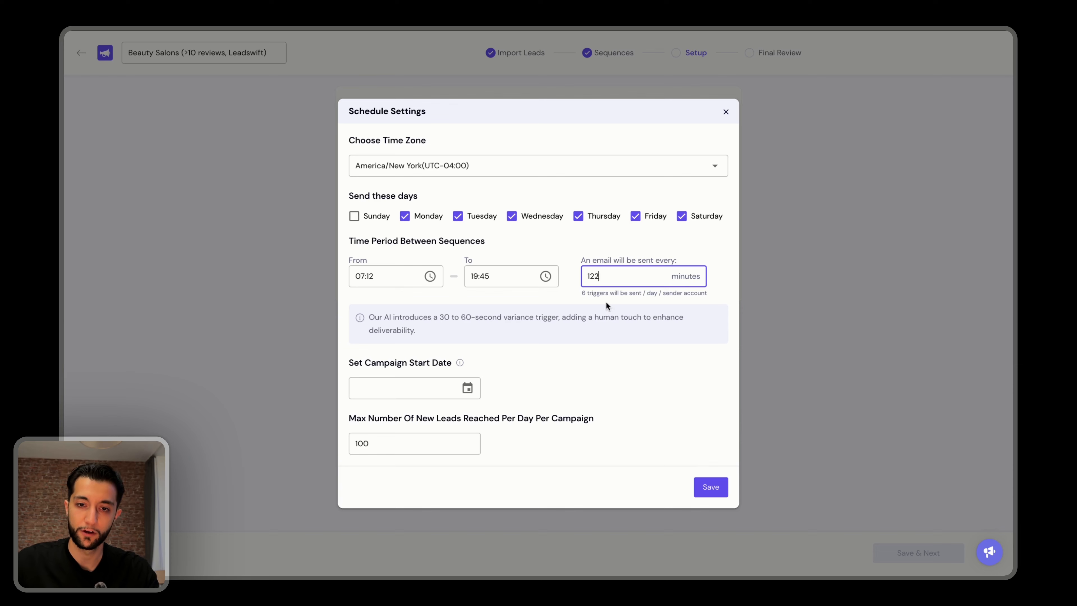
Set the maximum number of new leads reached per day to 100000 and save the campaign schedule.
drag(583, 293, 687, 304)
click(639, 303)
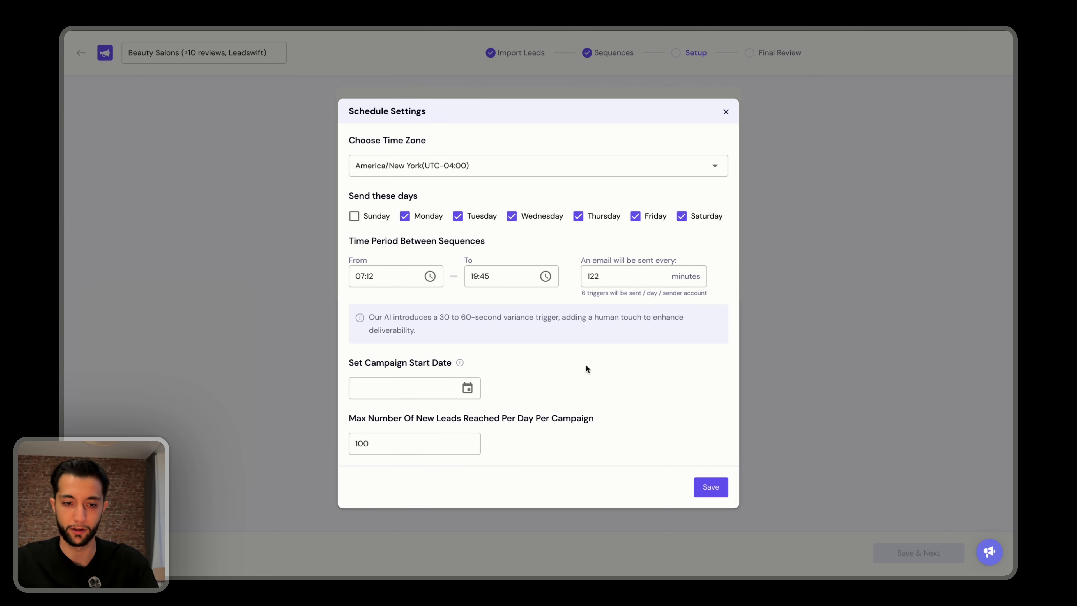
double_click(451, 442)
text(100000)
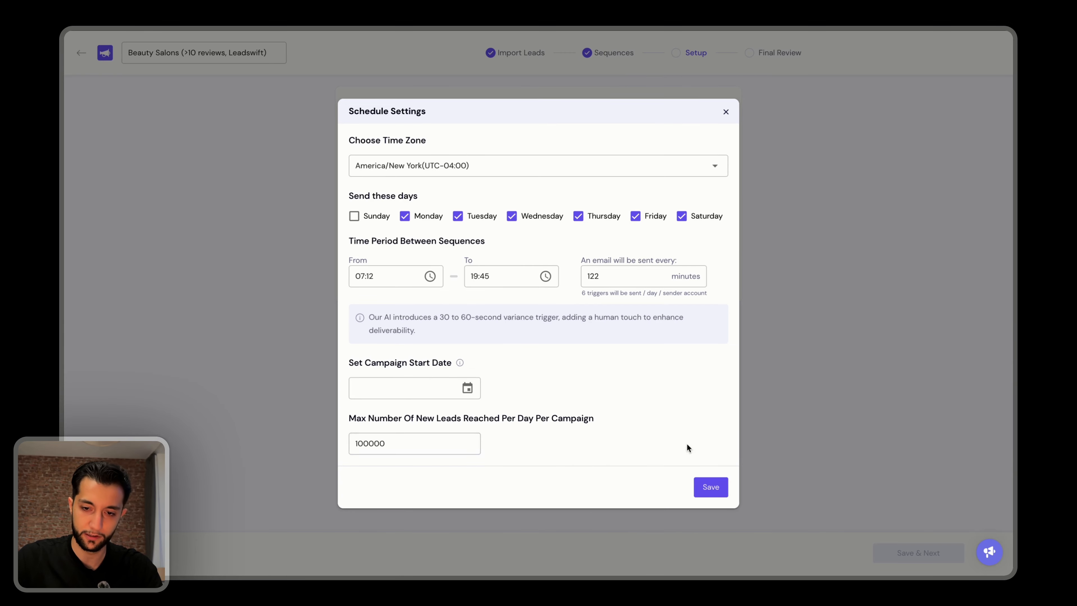
click(711, 487)
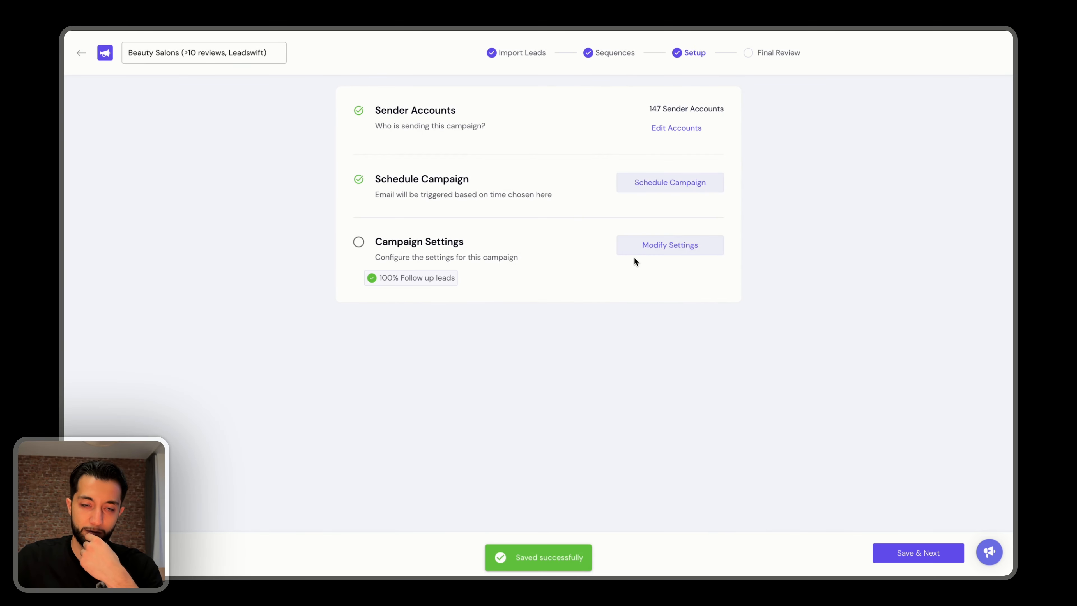
In the general campaign settings, enable sending emails in plain text without HTML to boost deliverability.
click(633, 255)
scroll(442, 255, down, 2)
click(420, 273)
scroll(462, 248, down, 1)
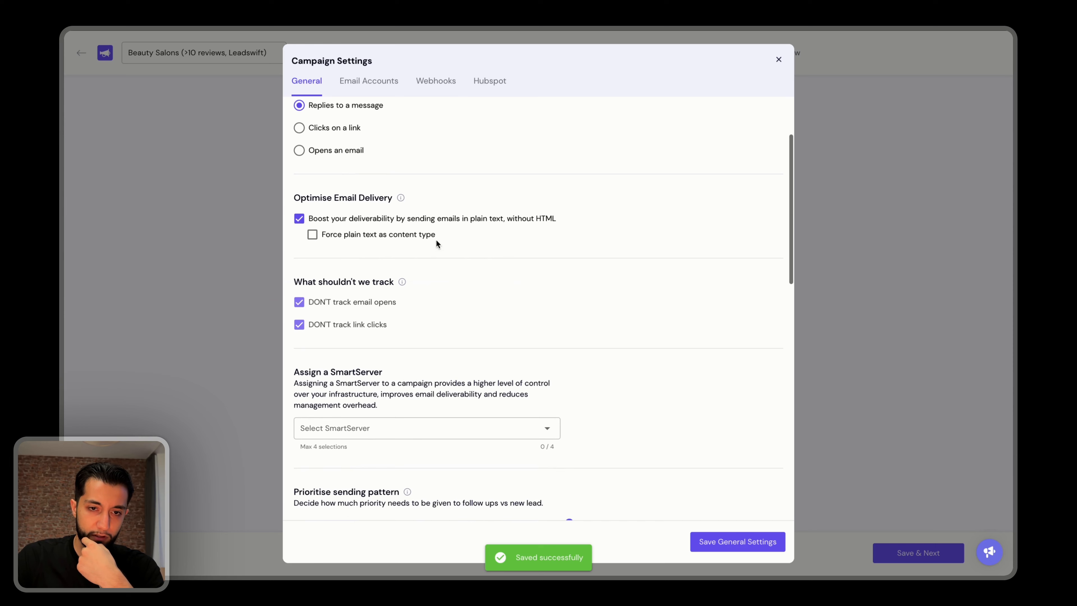
scroll(533, 230, down, 2)
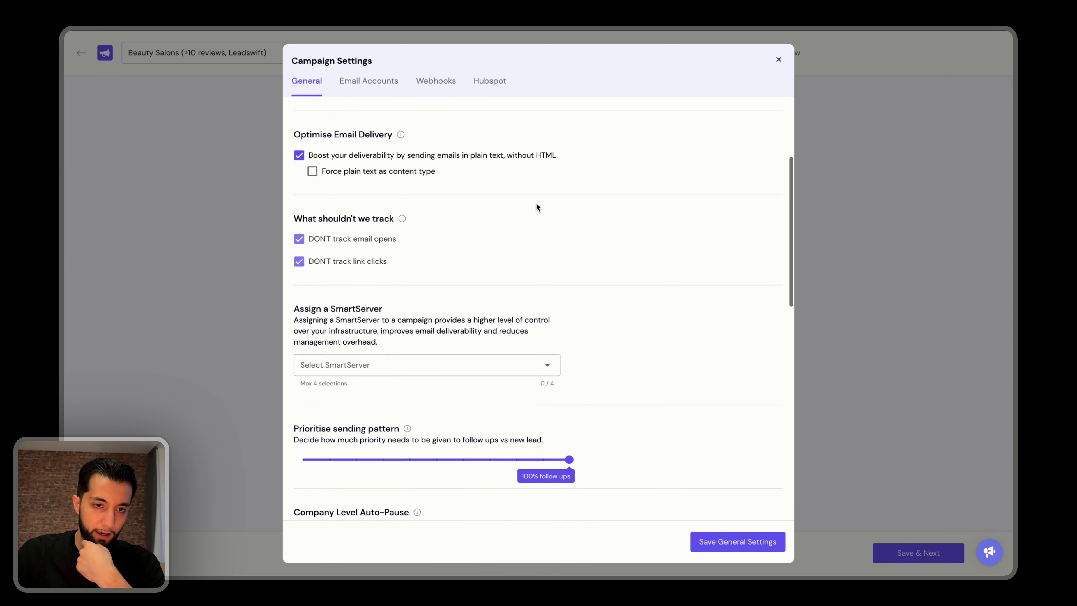
scroll(427, 192, down, 1)
mouse_move(364, 155)
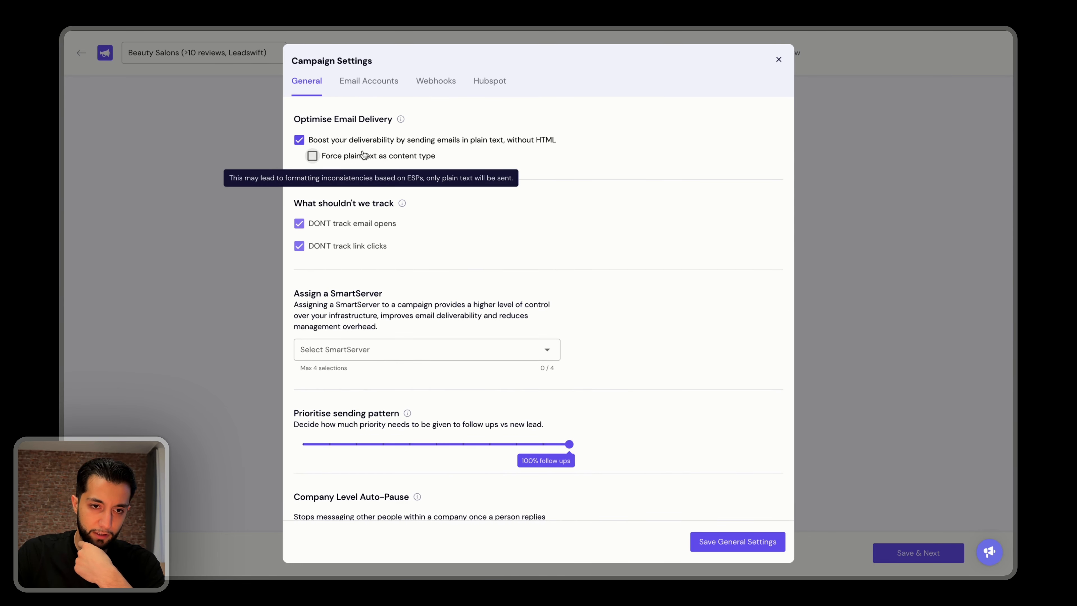
scroll(404, 137, down, 5)
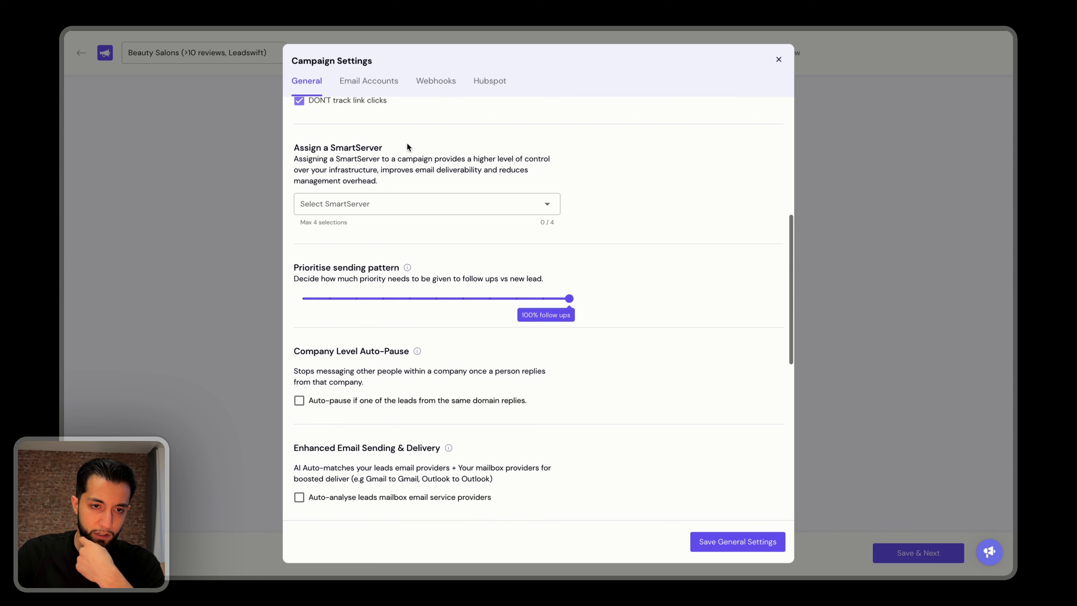
click(419, 178)
click(418, 200)
click(591, 151)
scroll(476, 274, down, 3)
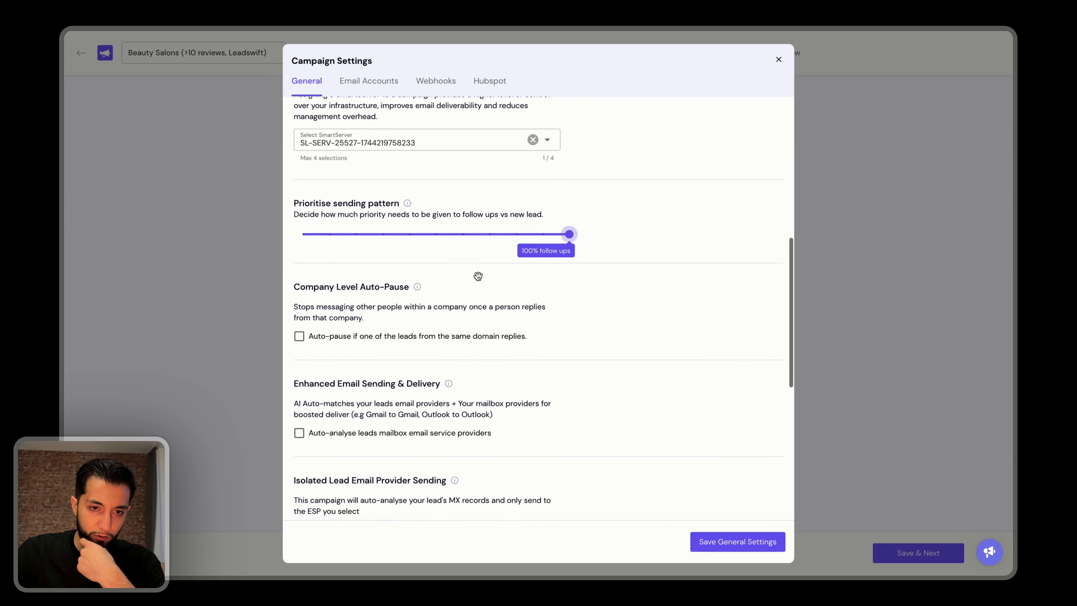
drag(357, 223, 382, 225)
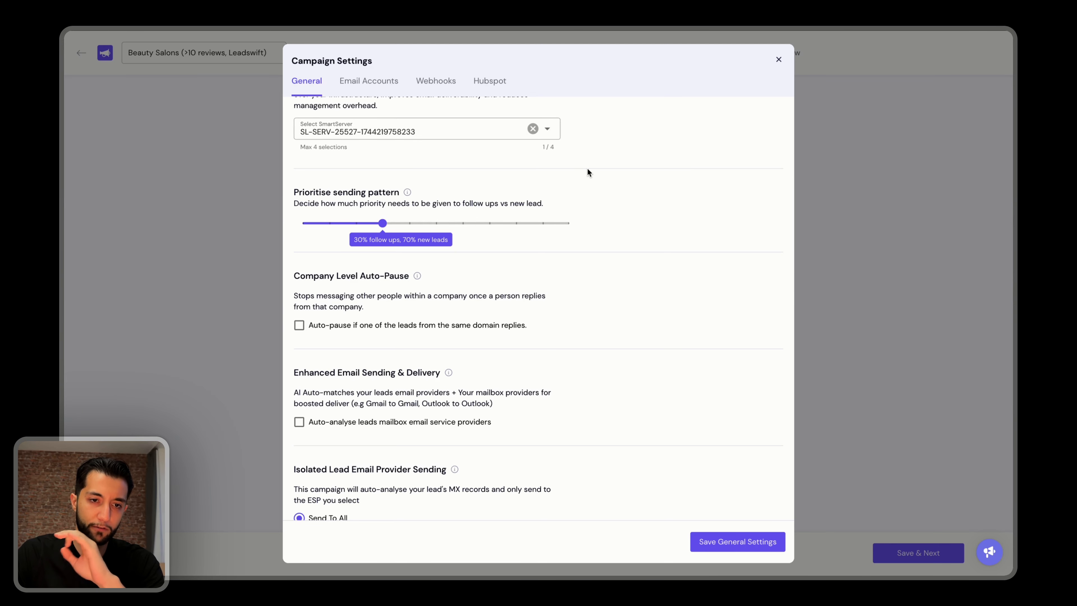
scroll(587, 171, down, 1)
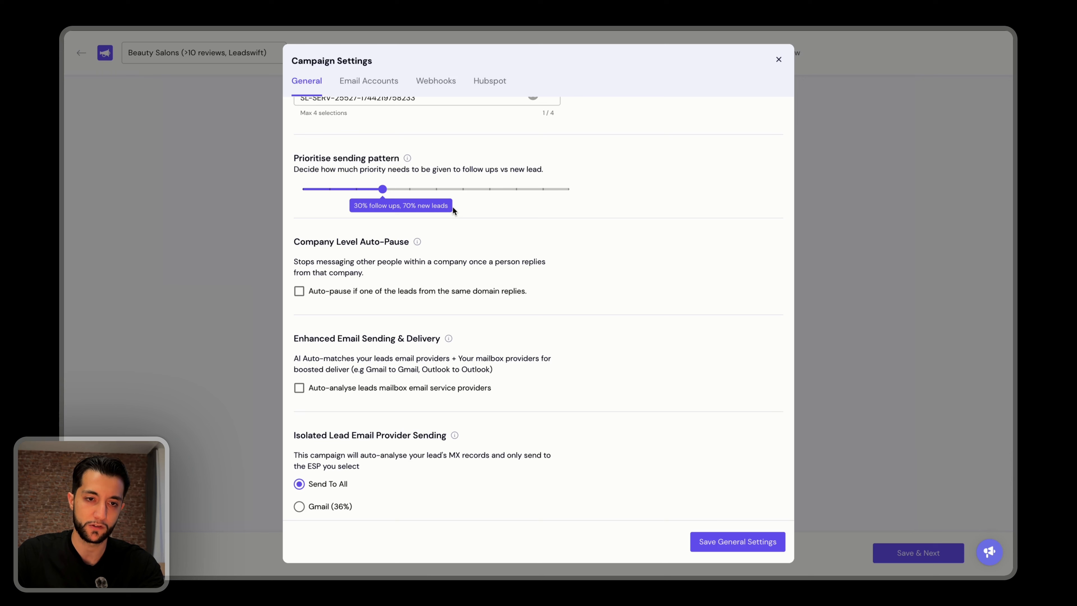
Enable Smartlead's AI reply categorisation with the categories Do Not Contact, Out Of Office, Interested and Not Interested.
scroll(452, 206, down, 8)
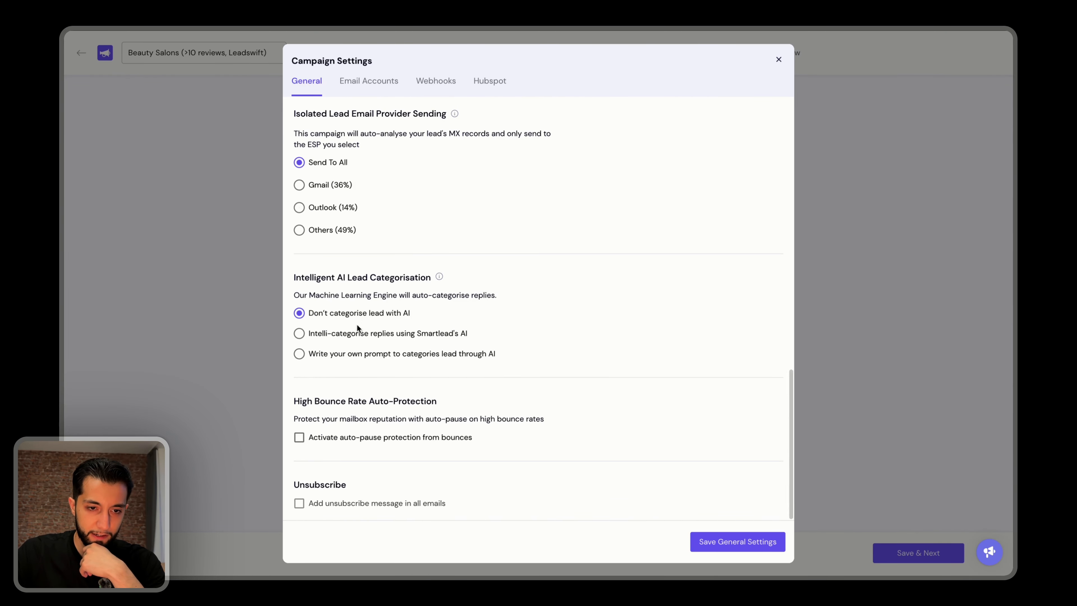
click(353, 334)
click(378, 363)
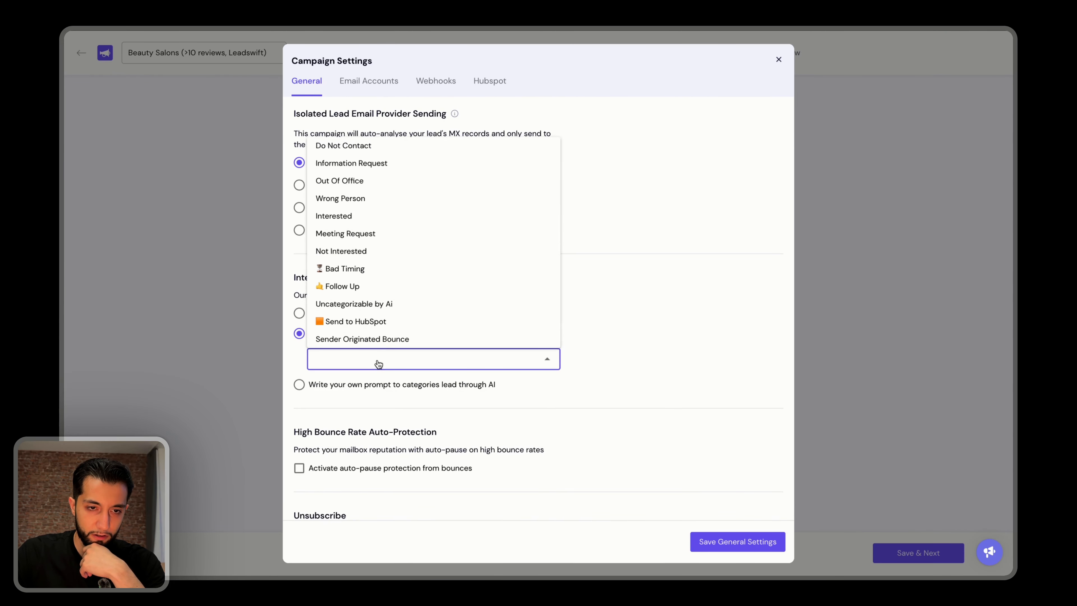
click(377, 150)
click(367, 181)
click(367, 215)
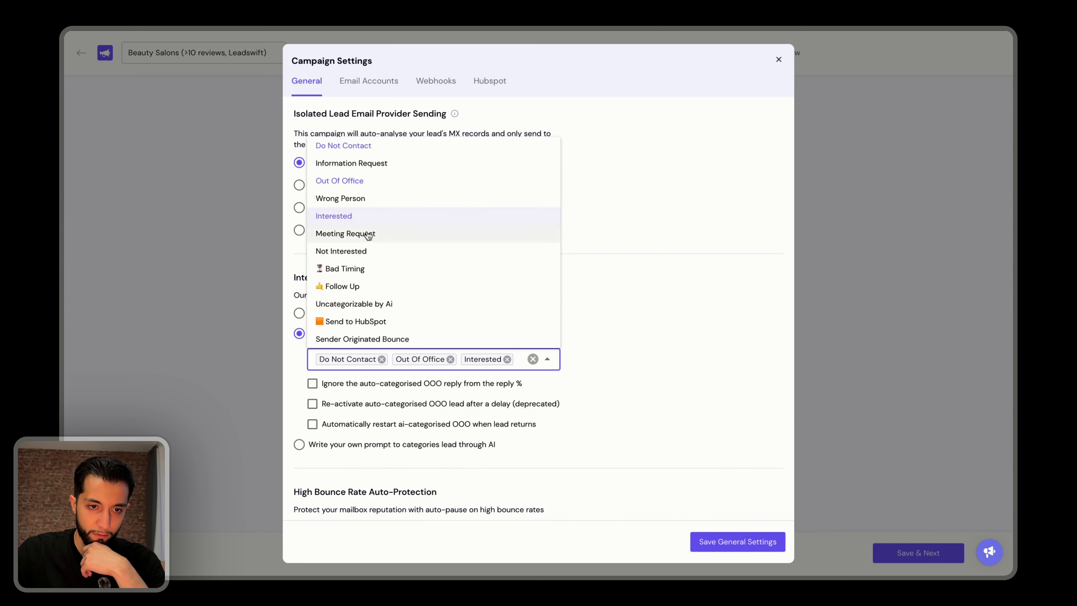
click(363, 251)
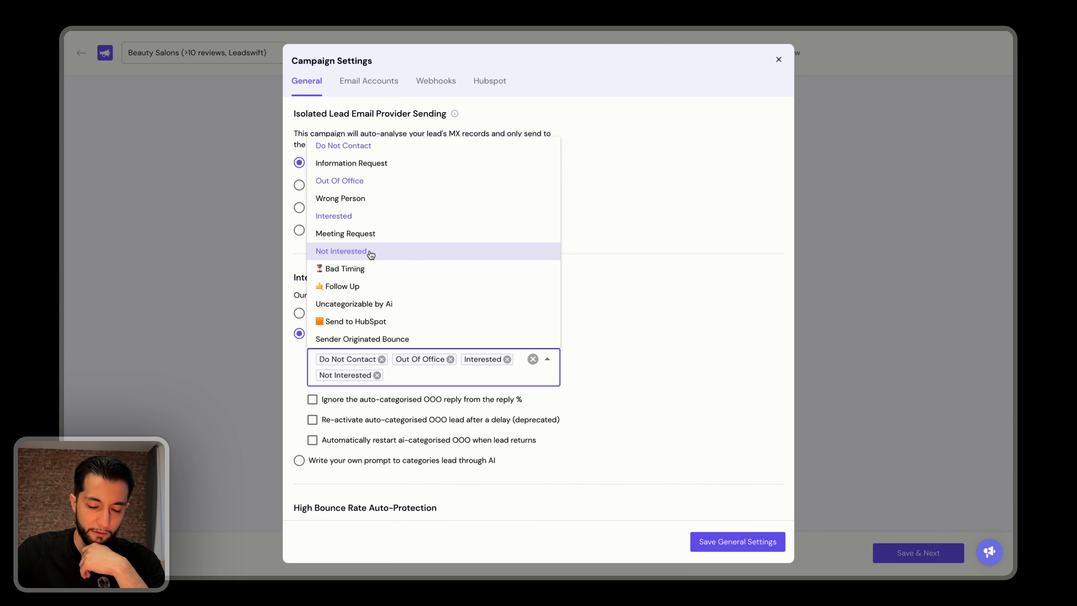
Ignore auto-categorised OOO replies in the reply percentage and automatically restart AI-categorised OOO leads when they return.
click(391, 401)
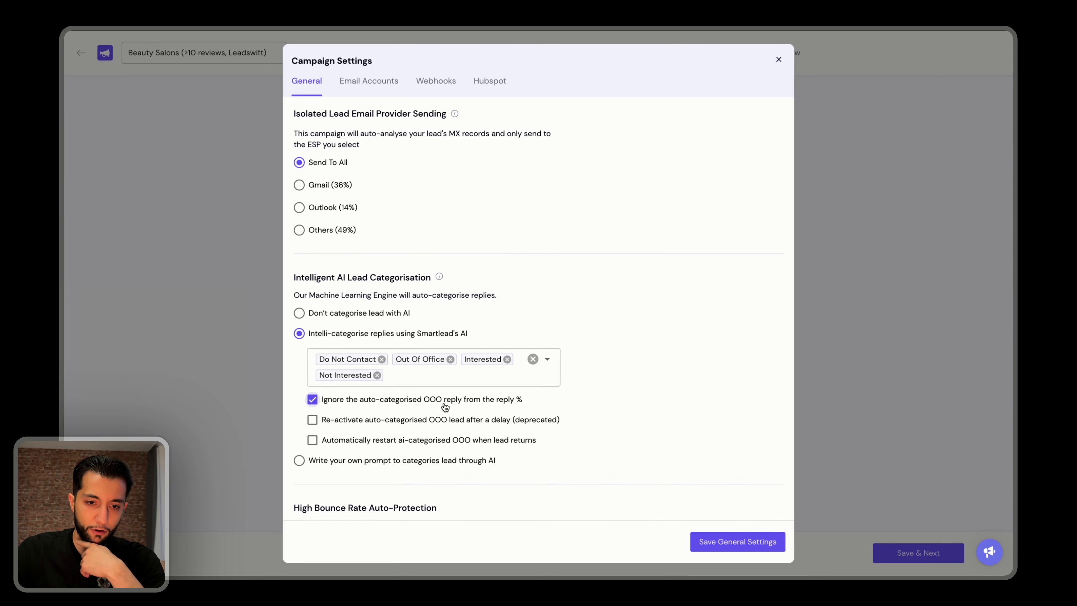
click(379, 441)
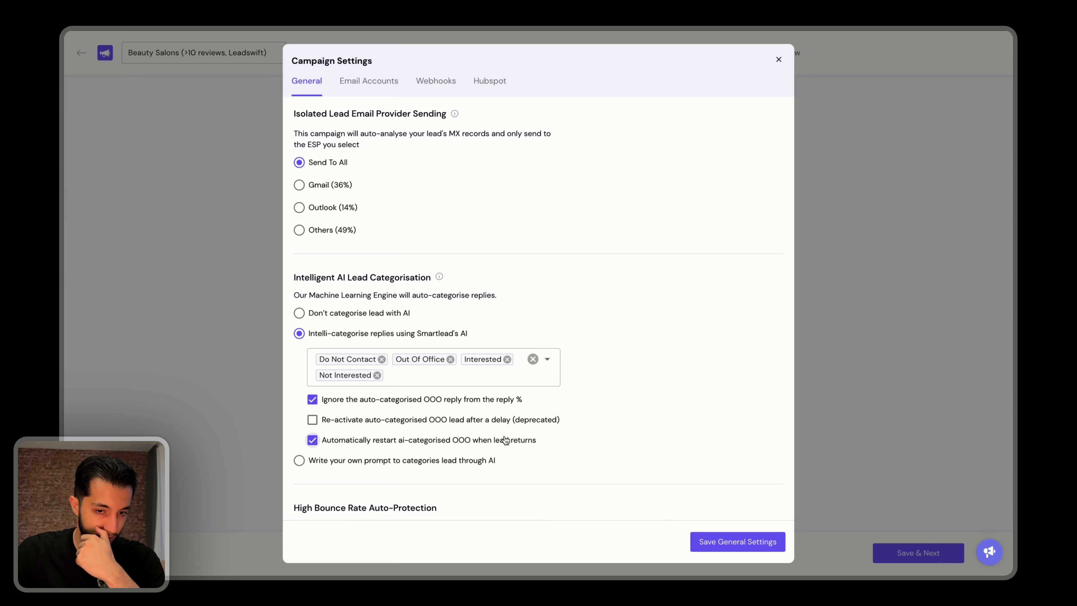
scroll(647, 434, down, 3)
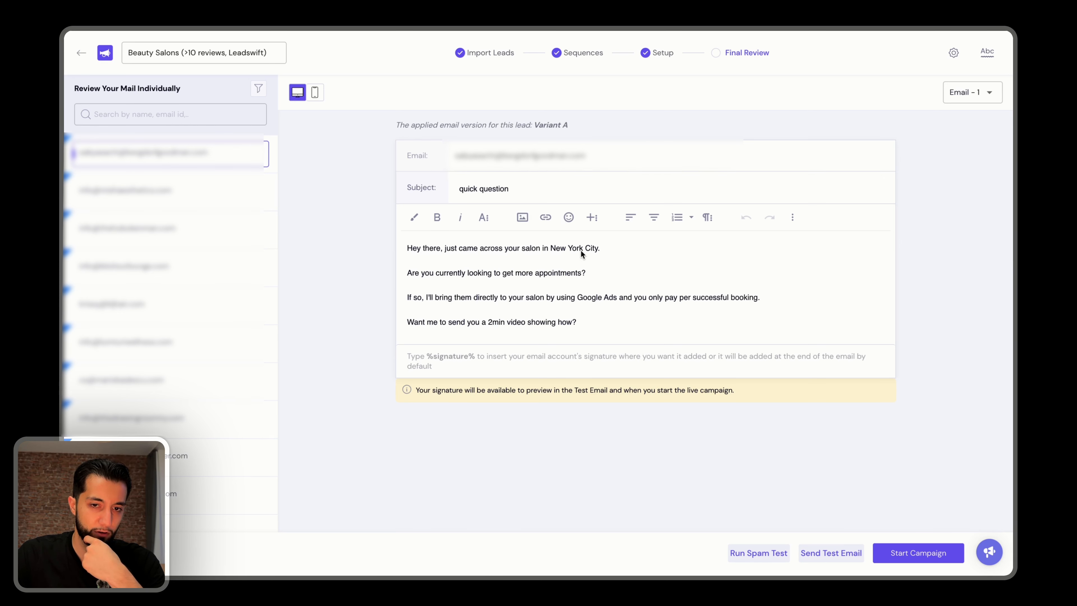
Review the personalised first email for several different leads in the final review.
click(184, 228)
scroll(231, 225, down, 2)
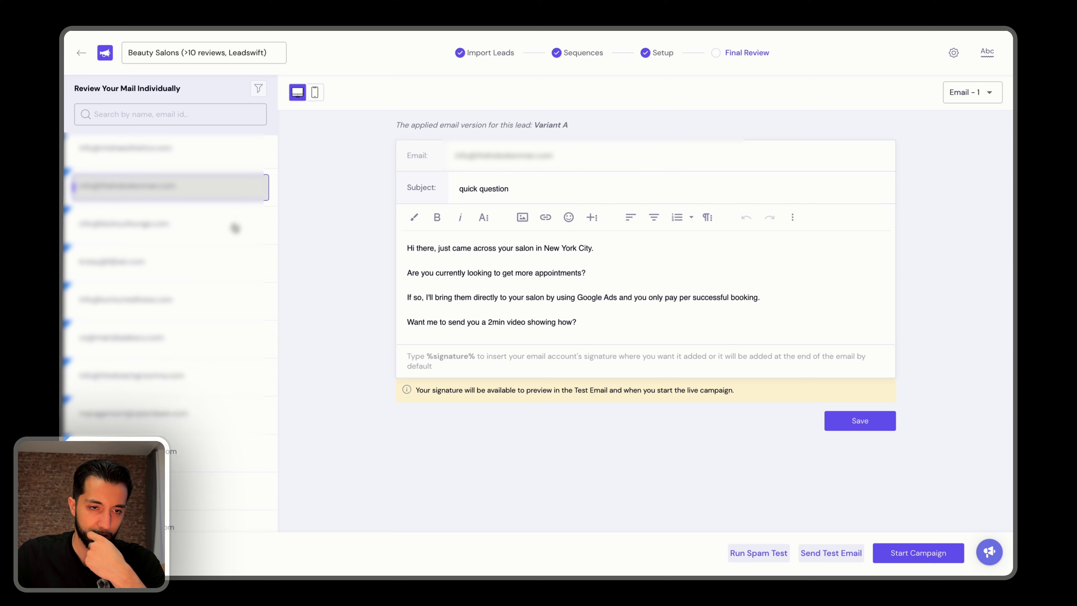
click(186, 261)
scroll(217, 269, down, 5)
click(217, 269)
scroll(218, 269, down, 5)
click(217, 269)
scroll(217, 268, down, 5)
click(217, 268)
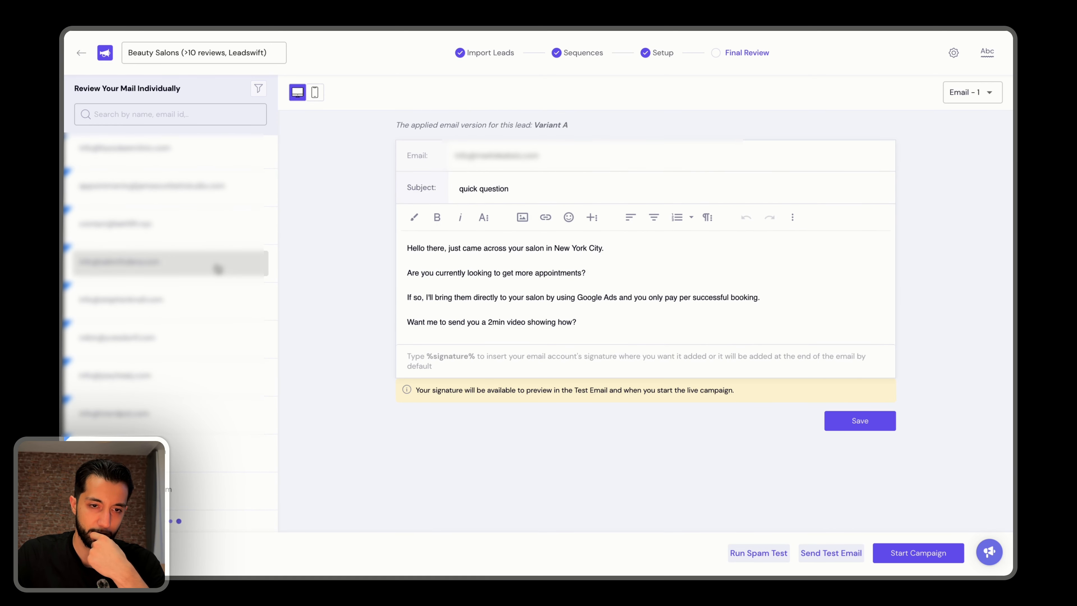
click(146, 446)
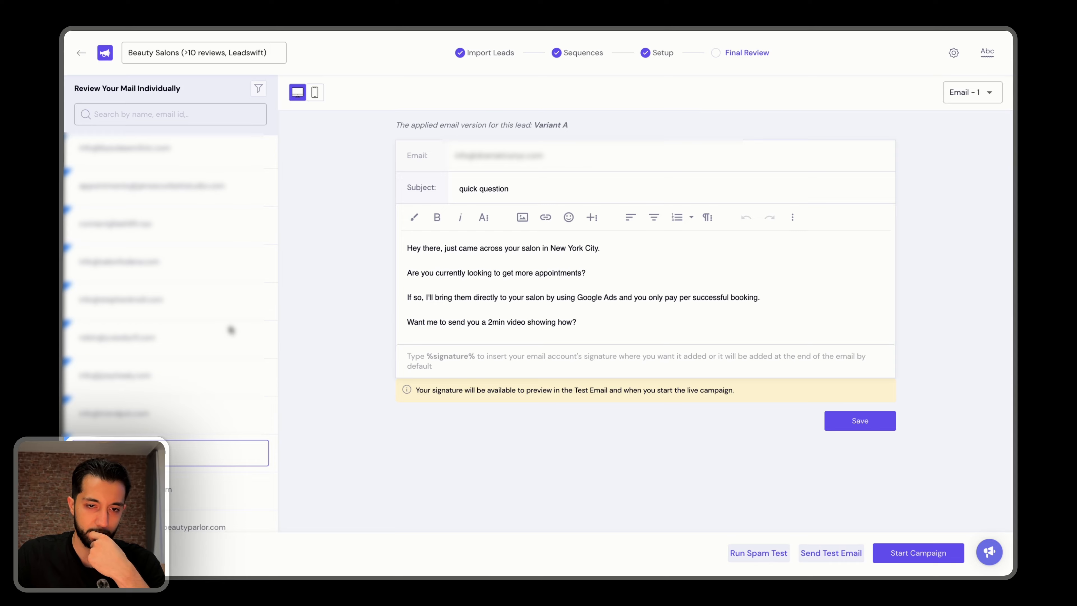
Start the campaign and examine the sequence breakup in its analytics.
click(895, 548)
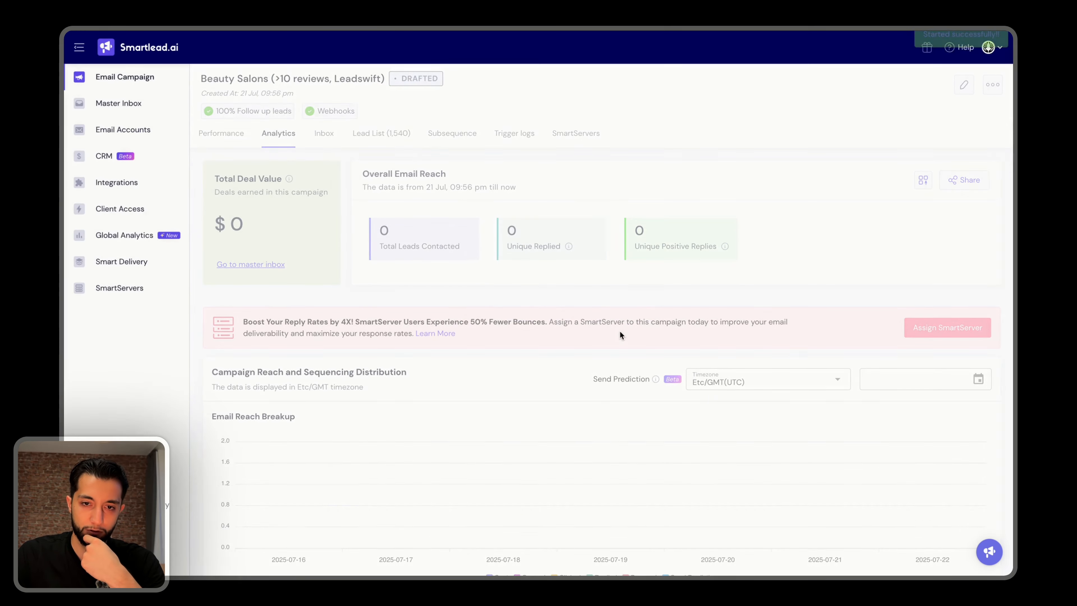
scroll(210, 317, down, 6)
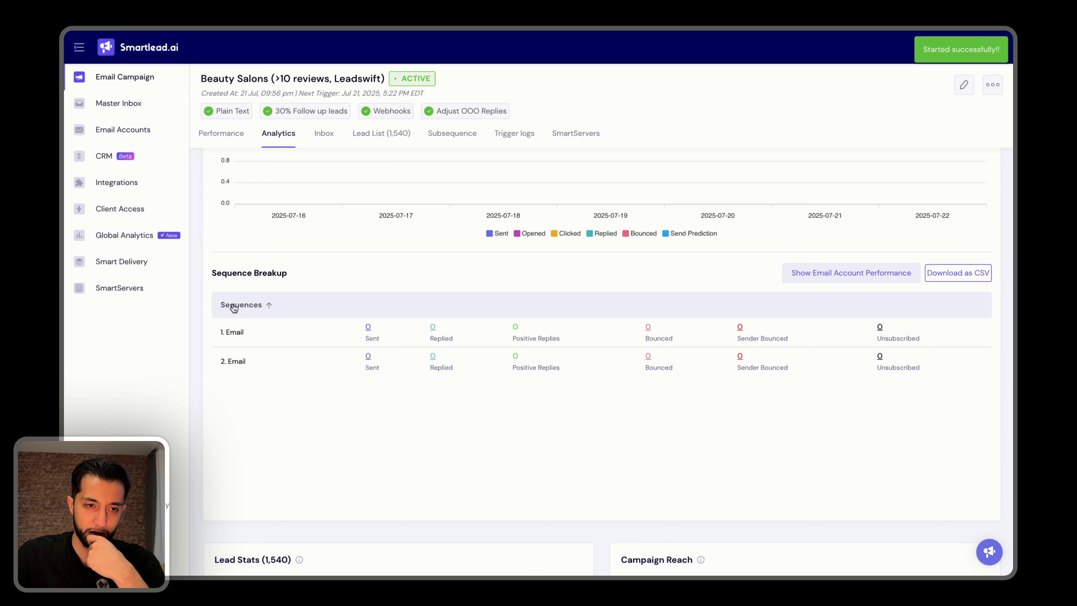
drag(221, 272, 312, 308)
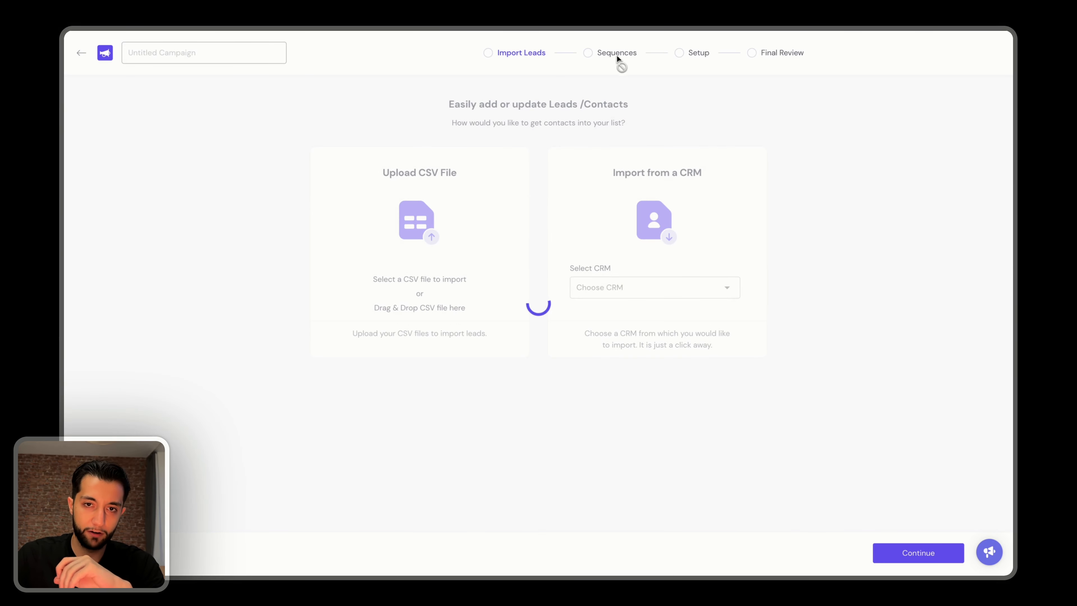
Highlight the appointments question in Variant A of the first email and open the campaign's lead list.
click(594, 55)
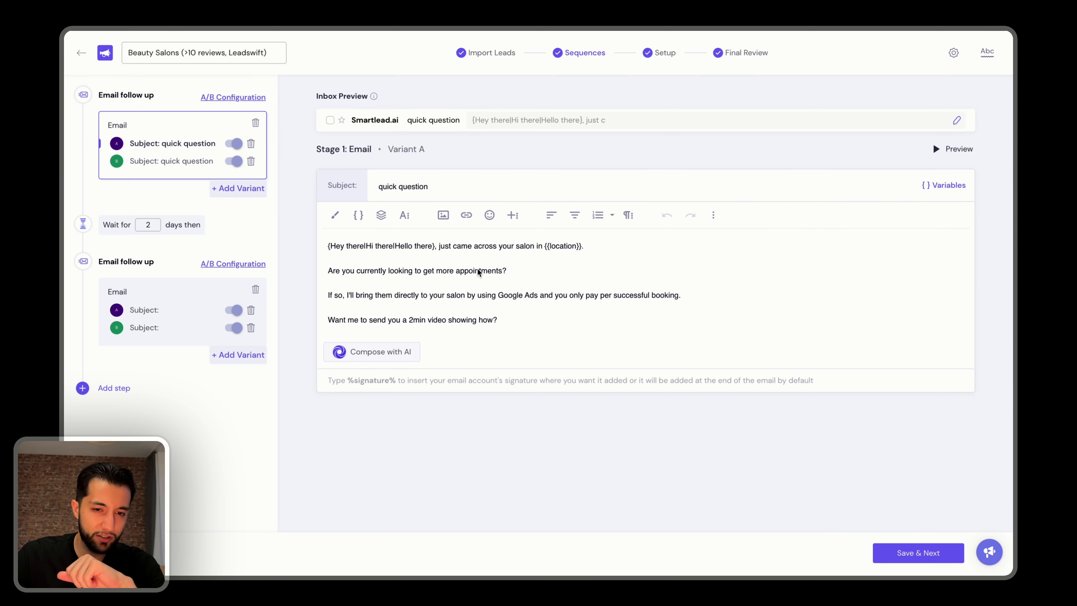
triple_click(436, 271)
triple_click(388, 273)
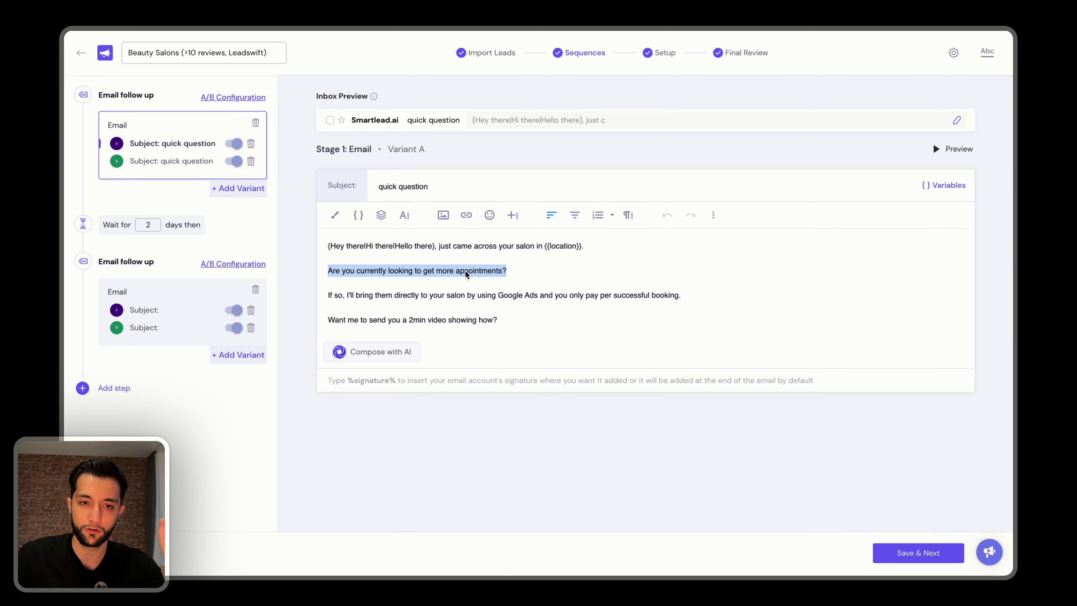
double_click(481, 274)
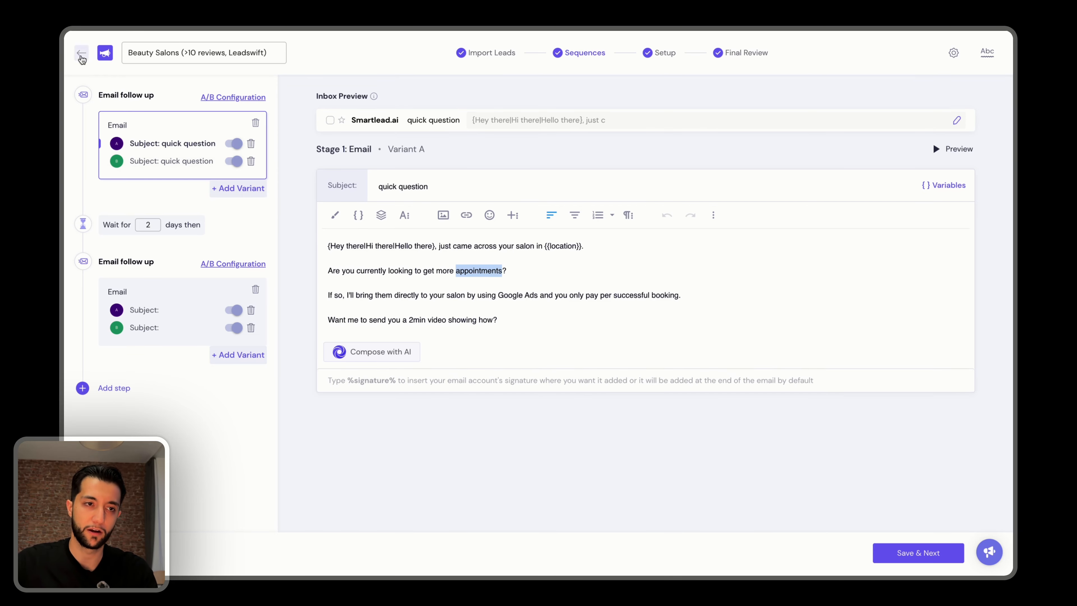
click(81, 52)
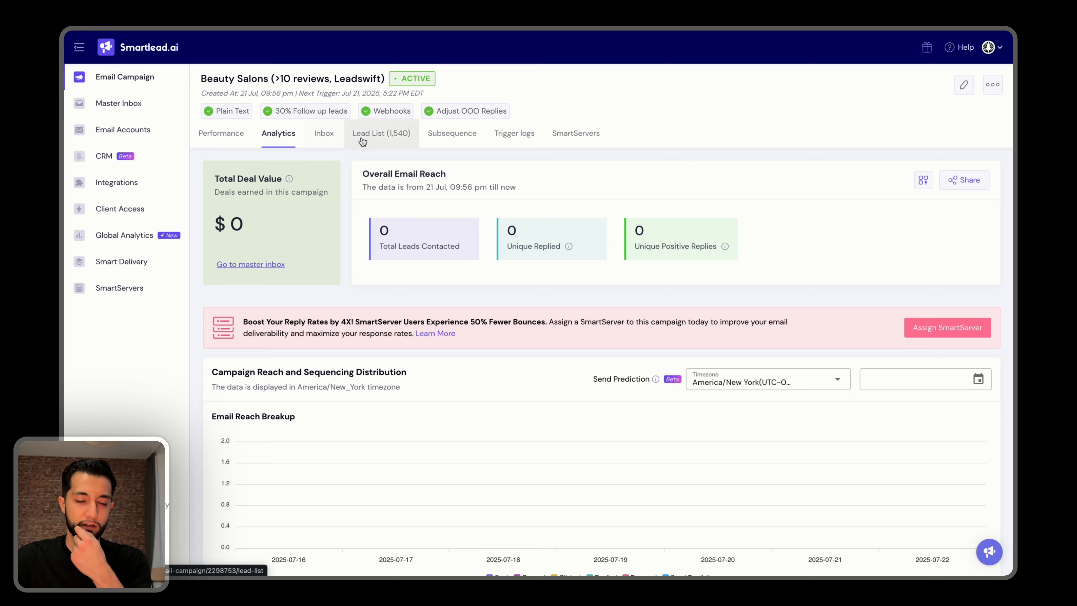
click(390, 134)
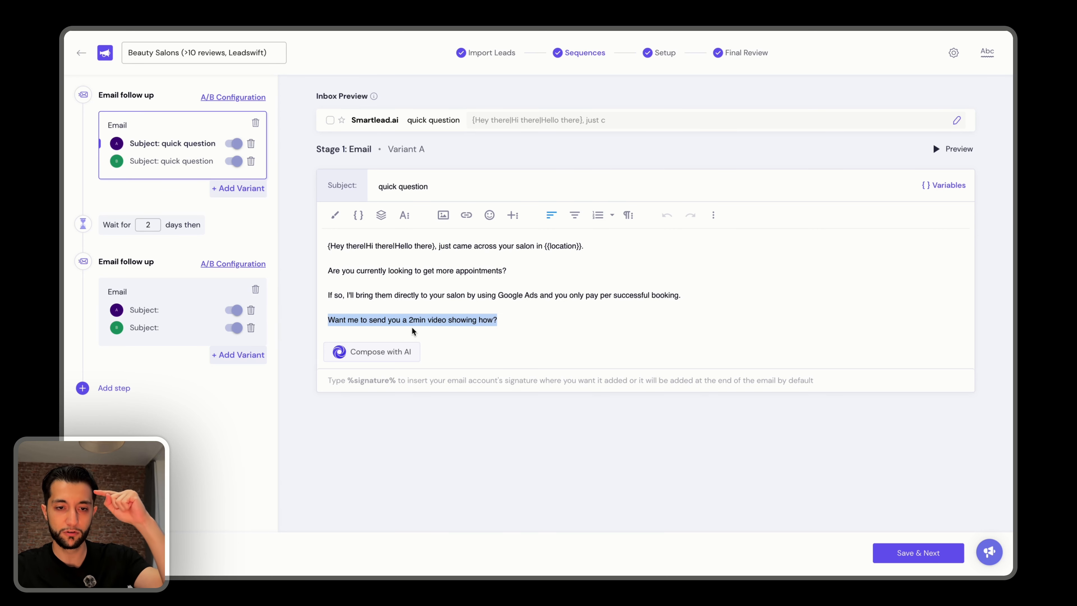
Highlight "2min" in the closing line of Variant A and open the master inbox.
double_click(413, 323)
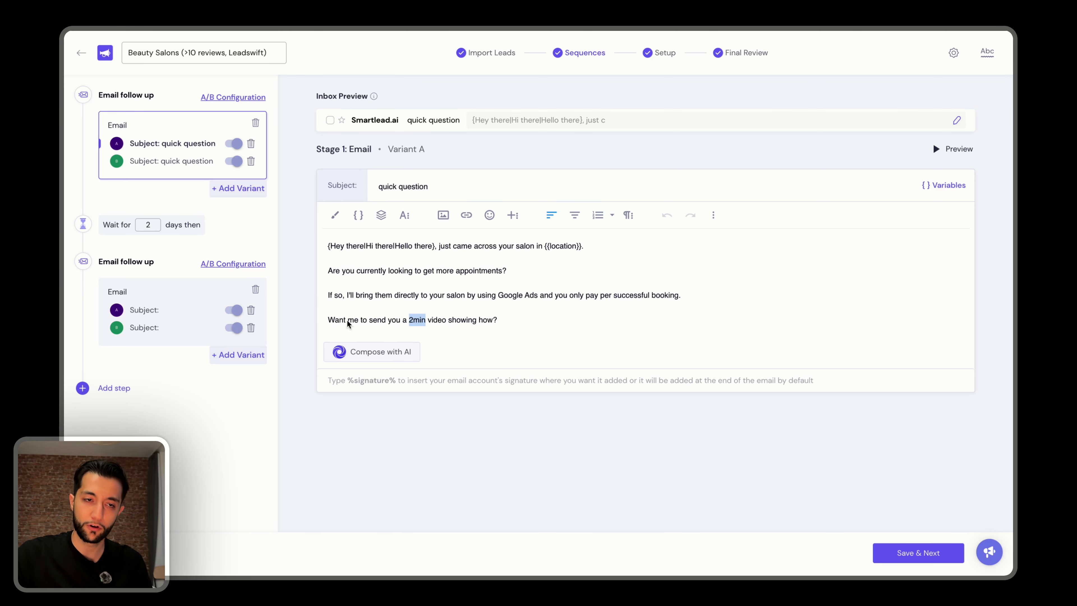
click(81, 52)
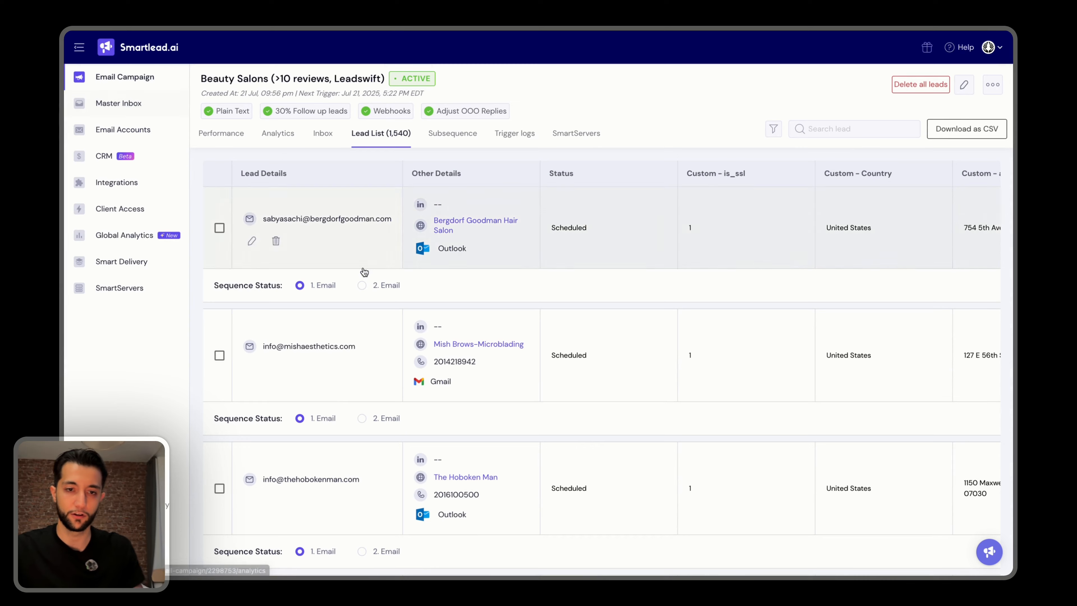
click(135, 105)
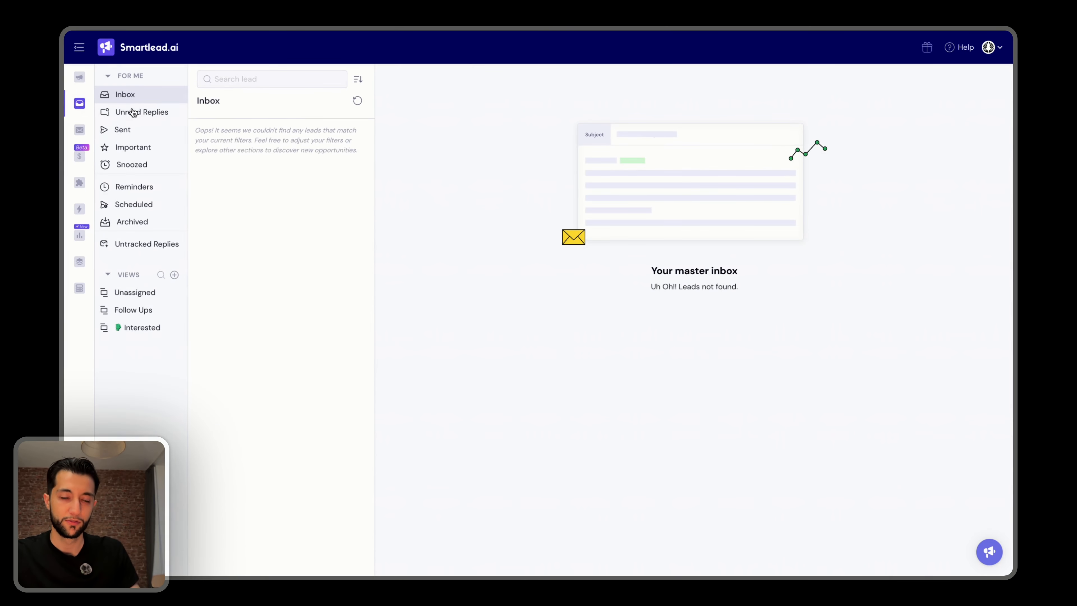